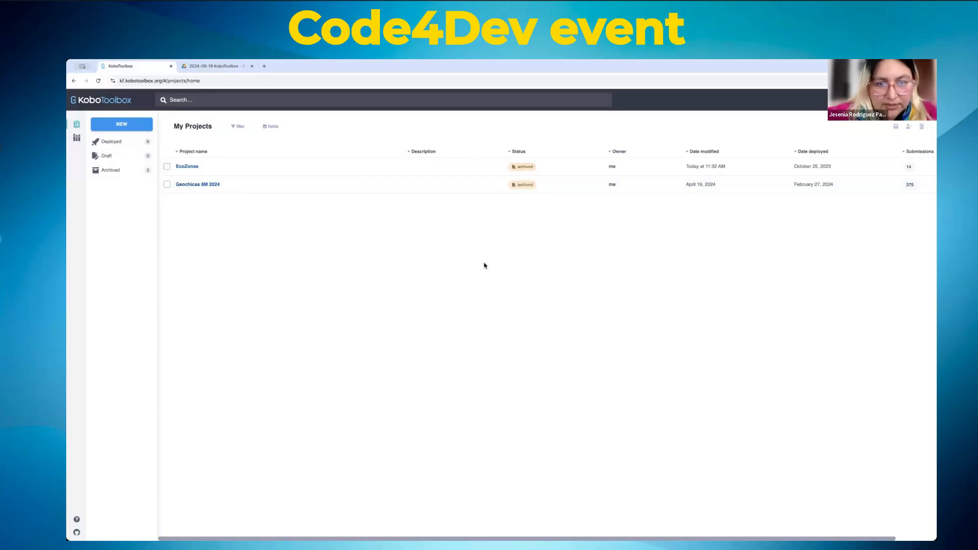
Step: Zoom the My Projects page to 175% and scroll across the project table
key(ctrl+plus)
key(ctrl+plus)
key(ctrl+plus)
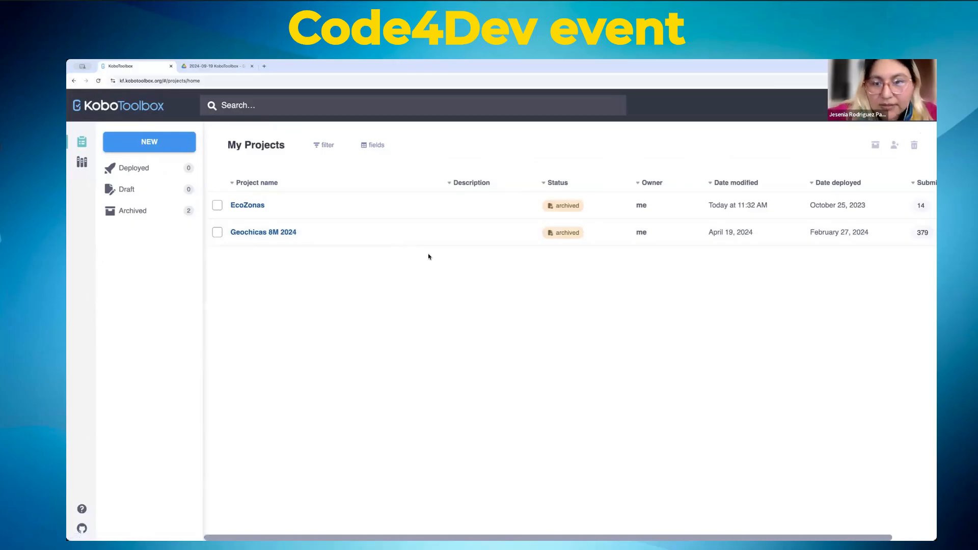
key(ctrl+plus)
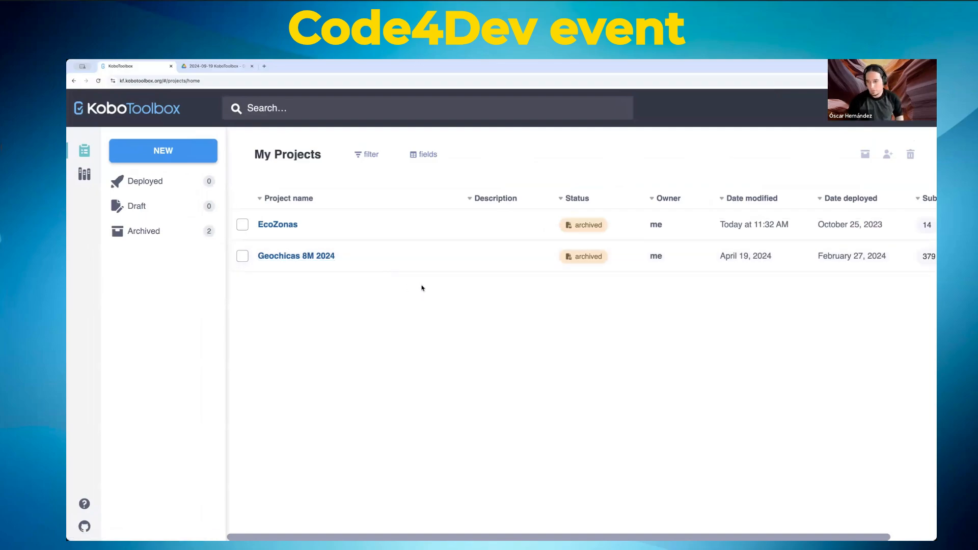
mouse_move(302, 538)
mouse_down()
mouse_move(349, 538)
mouse_move(301, 538)
mouse_up()
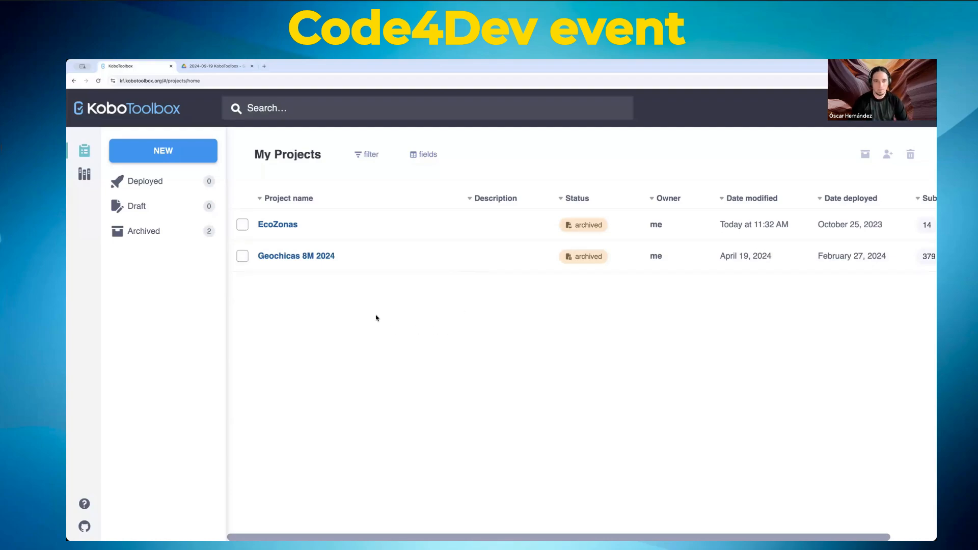
Step: Start a new project from scratch and name it Persona
click(158, 150)
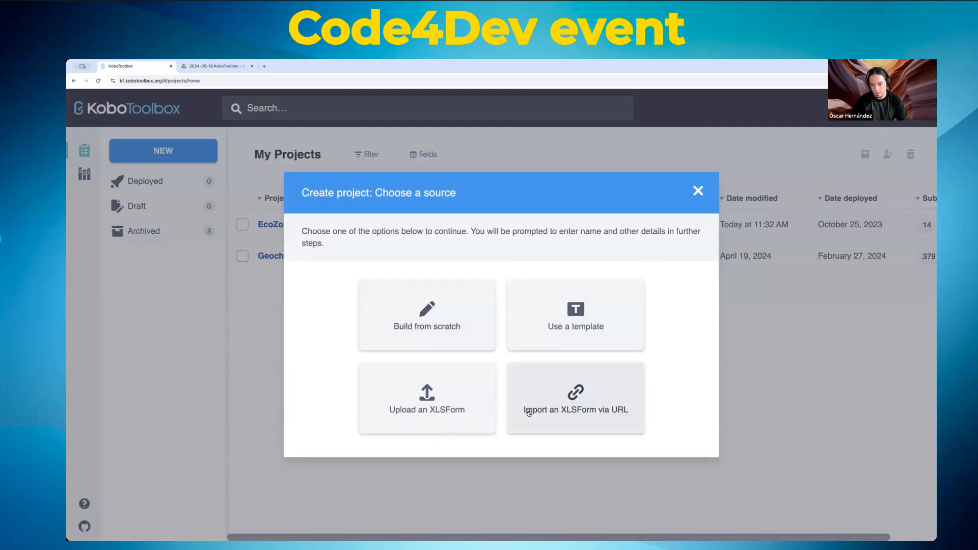
click(433, 309)
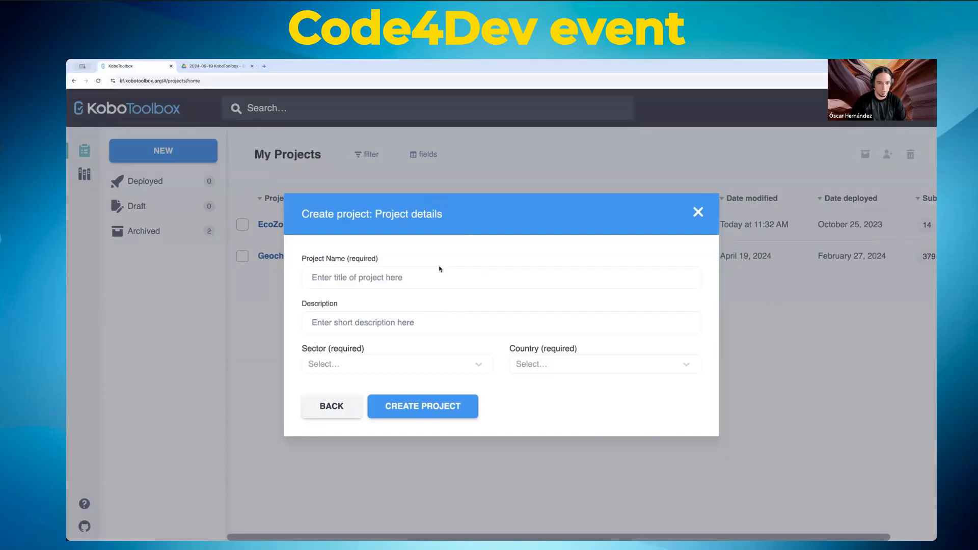
click(422, 272)
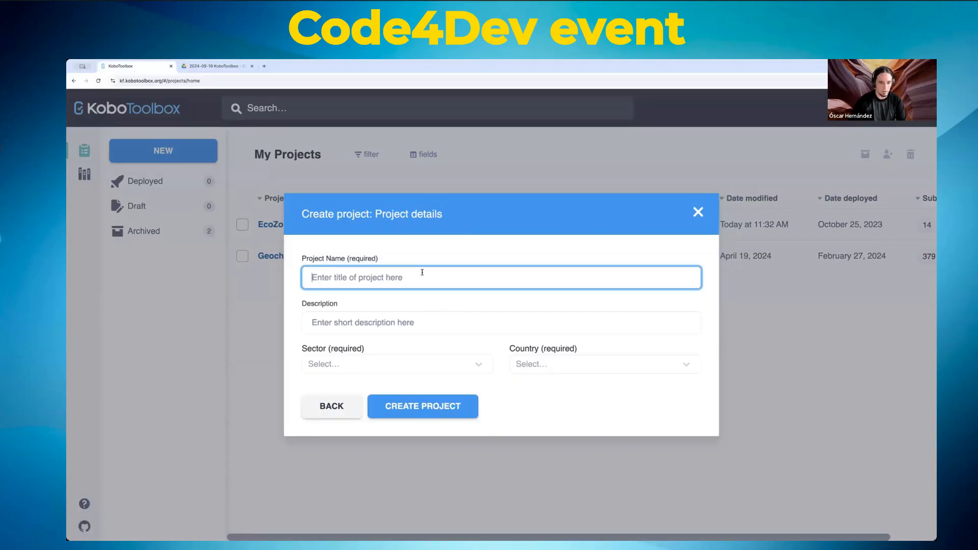
text(Person)
key(Tab)
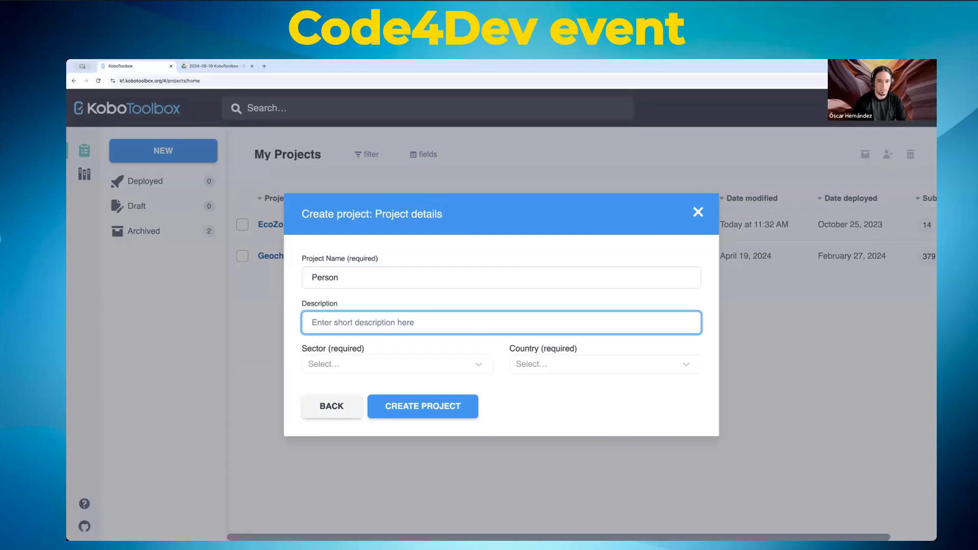
click(443, 278)
text(a)
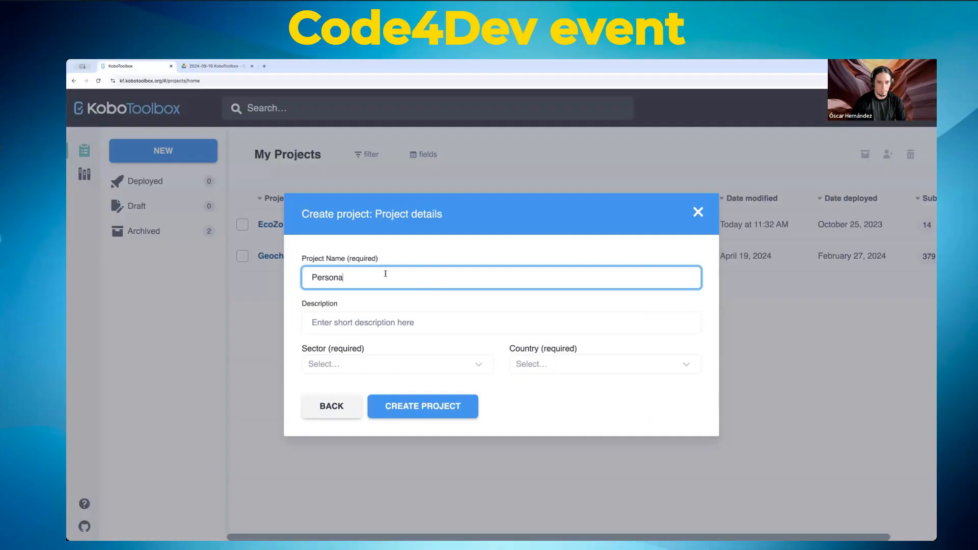
Step: Set sector Other, country Mexico, description 'Datos de una persona', and create the project
click(431, 367)
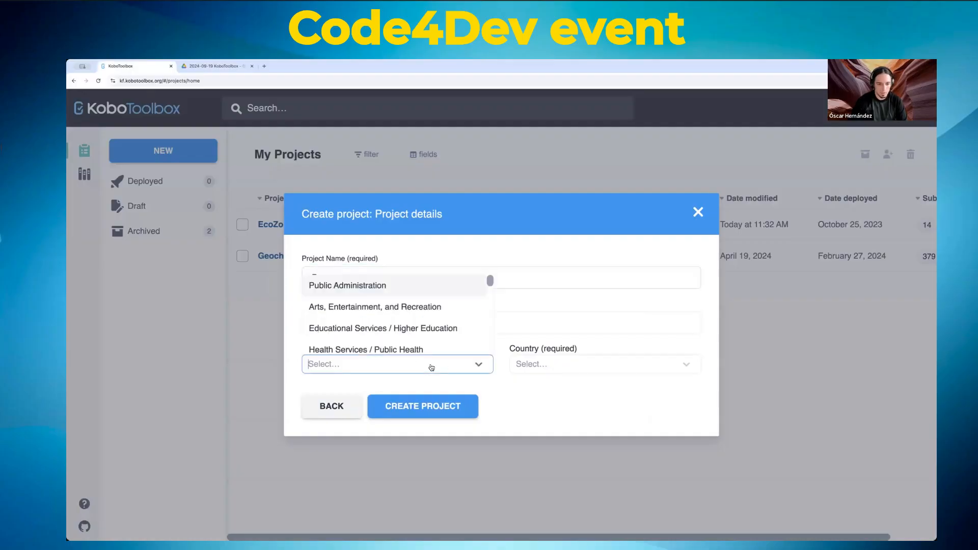
scroll(456, 346, down, 5)
click(381, 348)
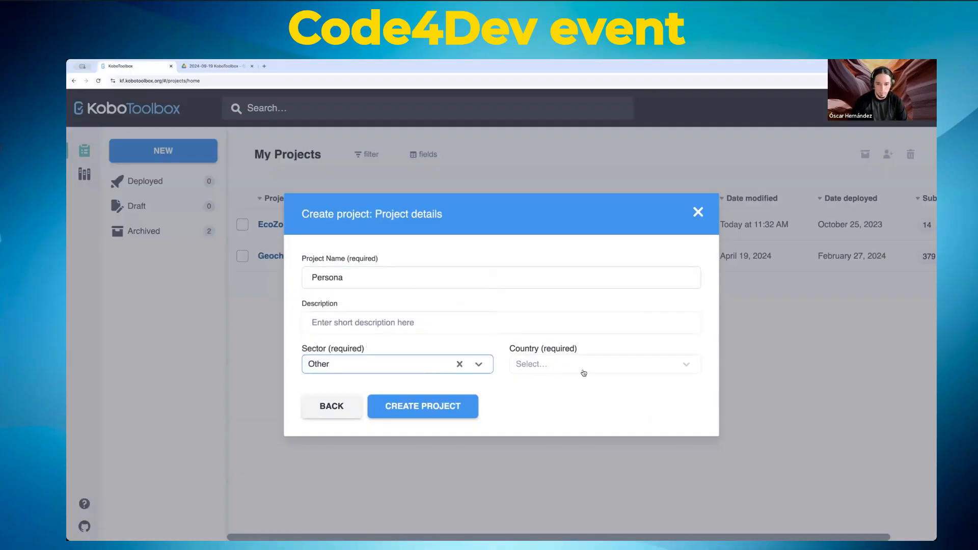
click(570, 370)
text(mexi)
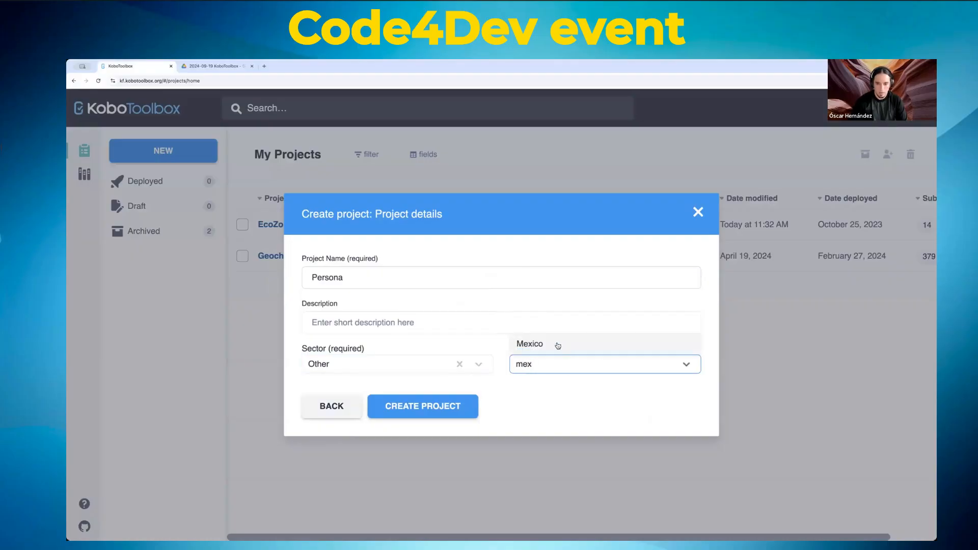
click(559, 345)
click(371, 322)
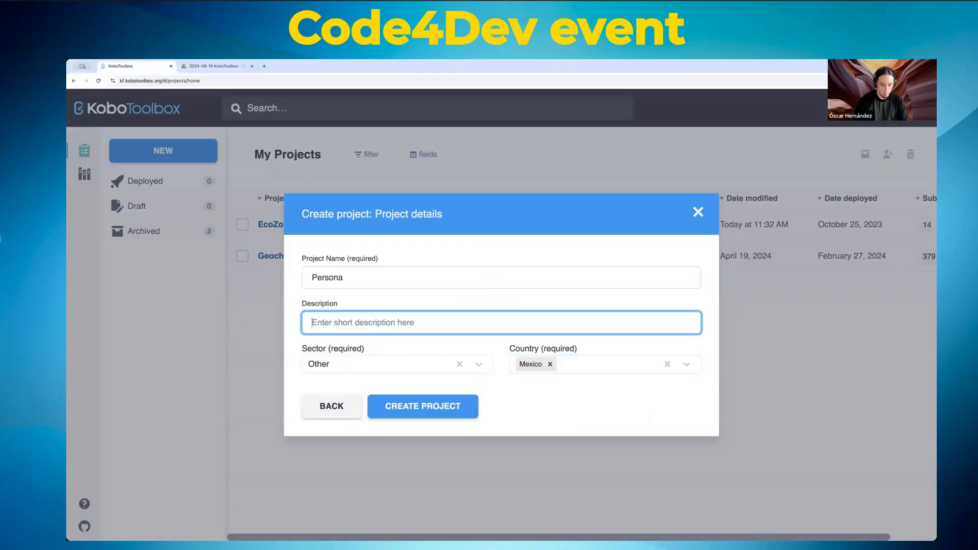
text(Datos de una pers)
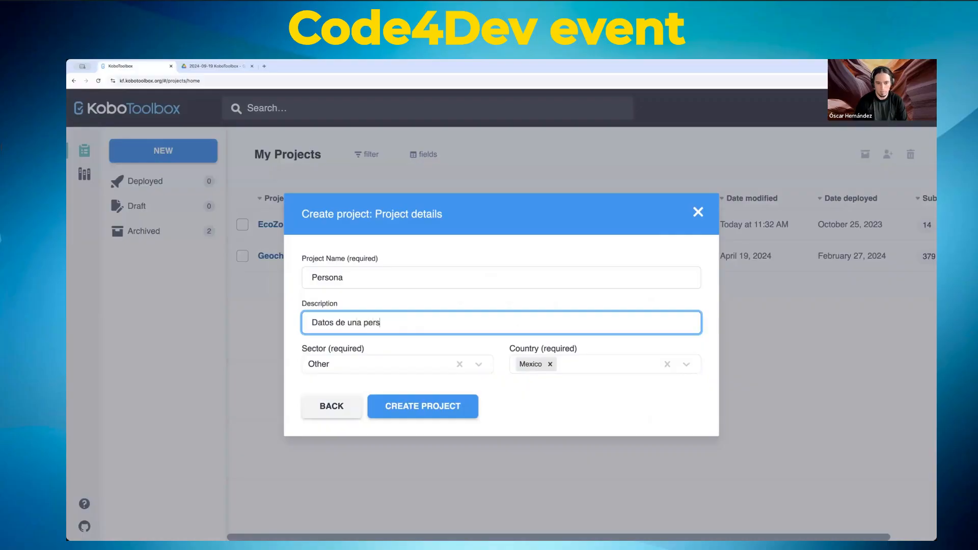
text(ona)
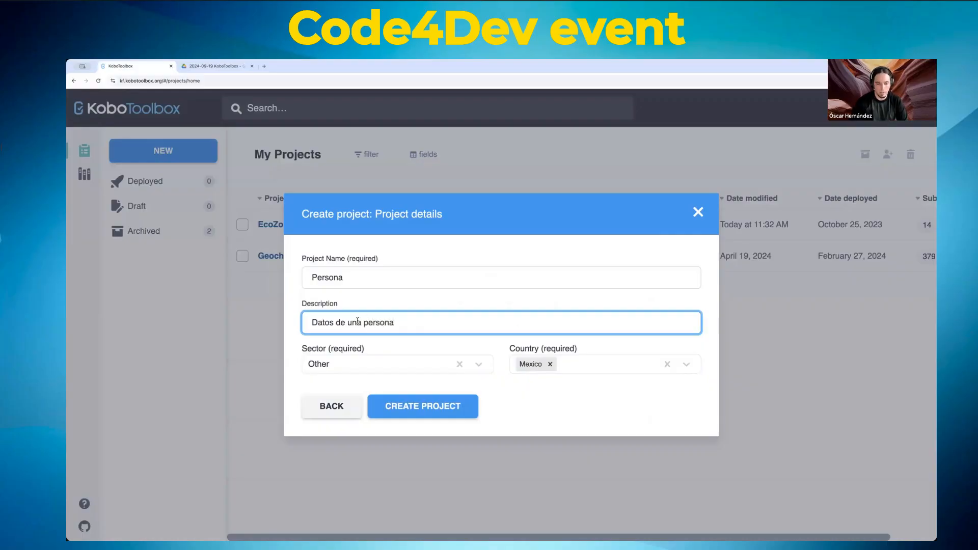
click(424, 413)
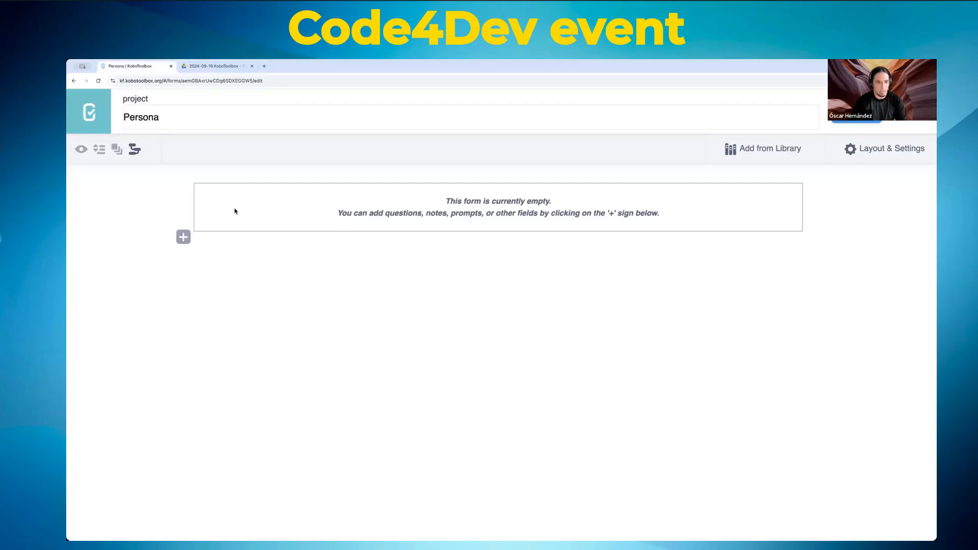
Step: Add a first question labelled Nombre, trying 'y Apellidos' on the label and removing it
click(184, 238)
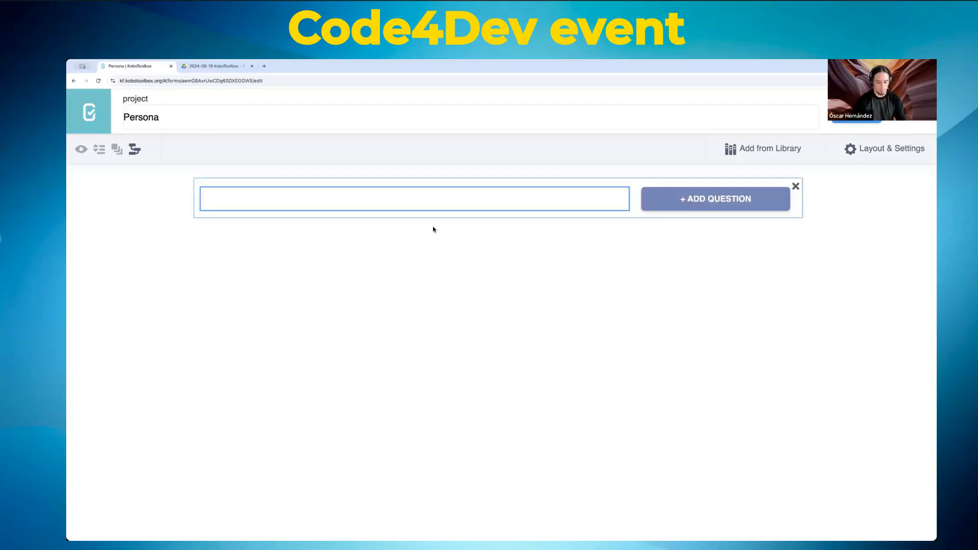
text(Nombre)
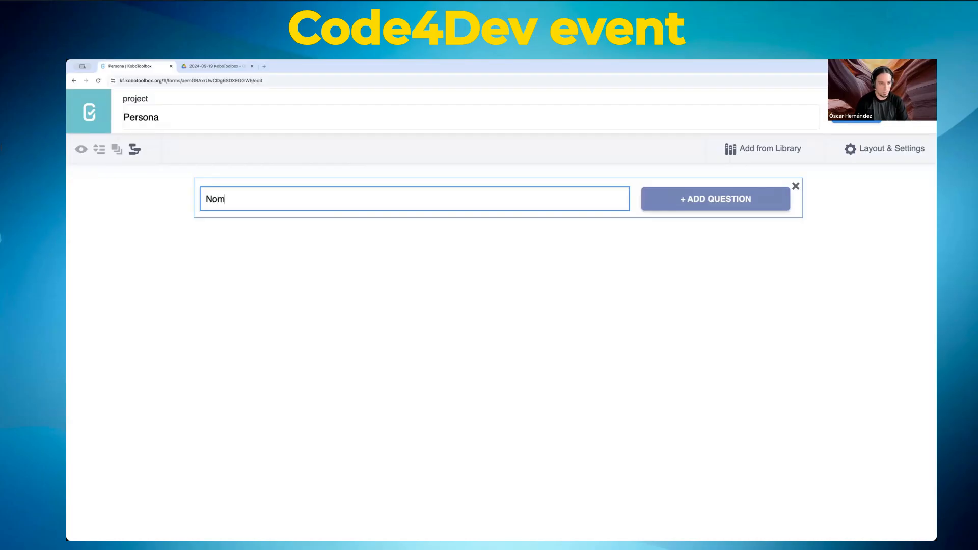
click(724, 199)
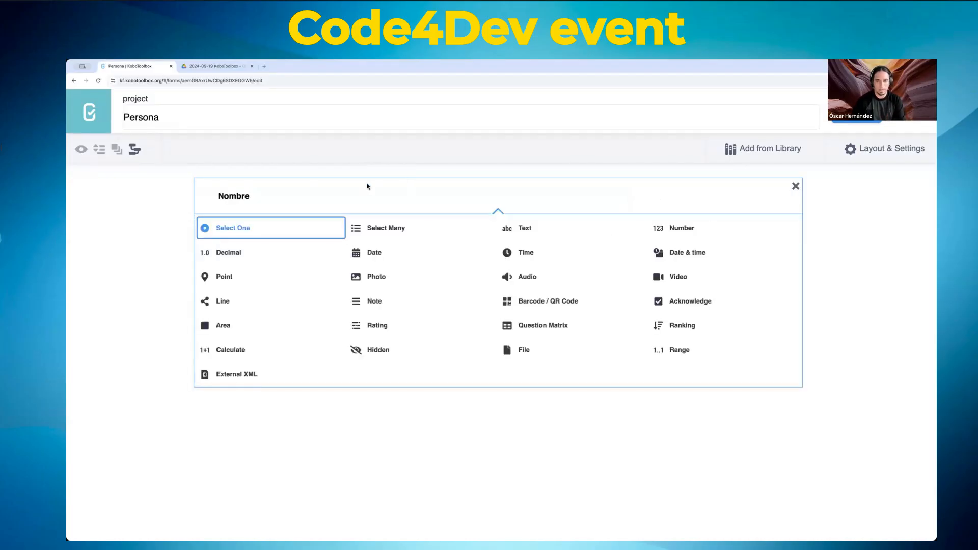
double_click(237, 196)
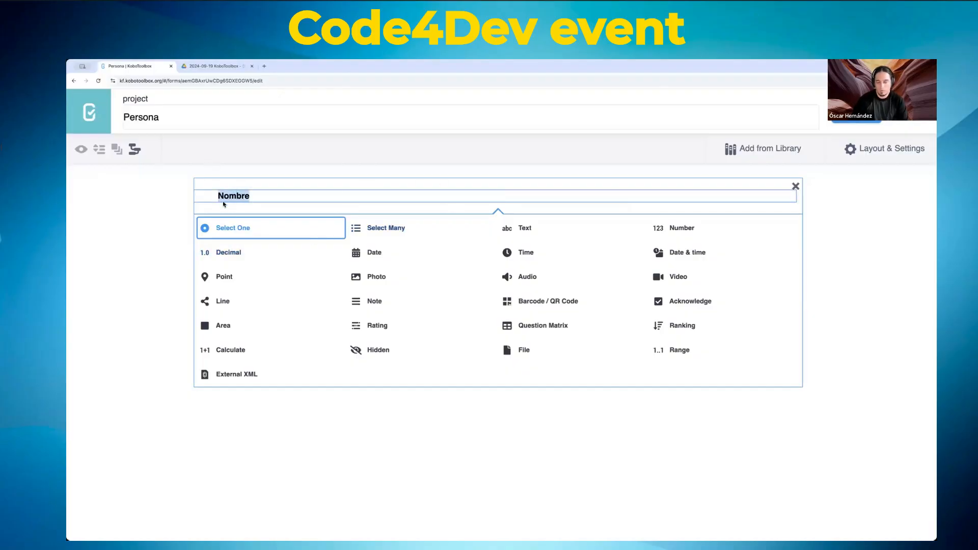
click(263, 195)
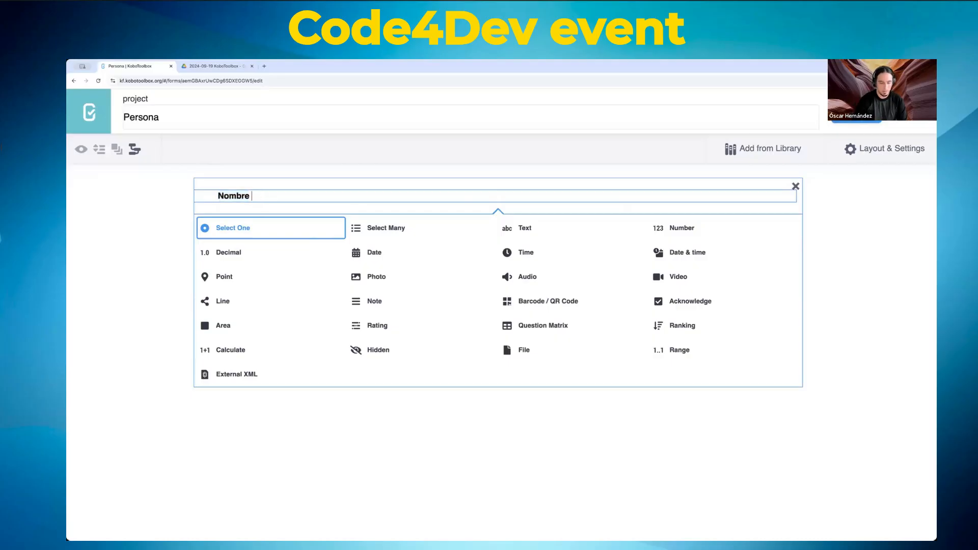
text(y Apel)
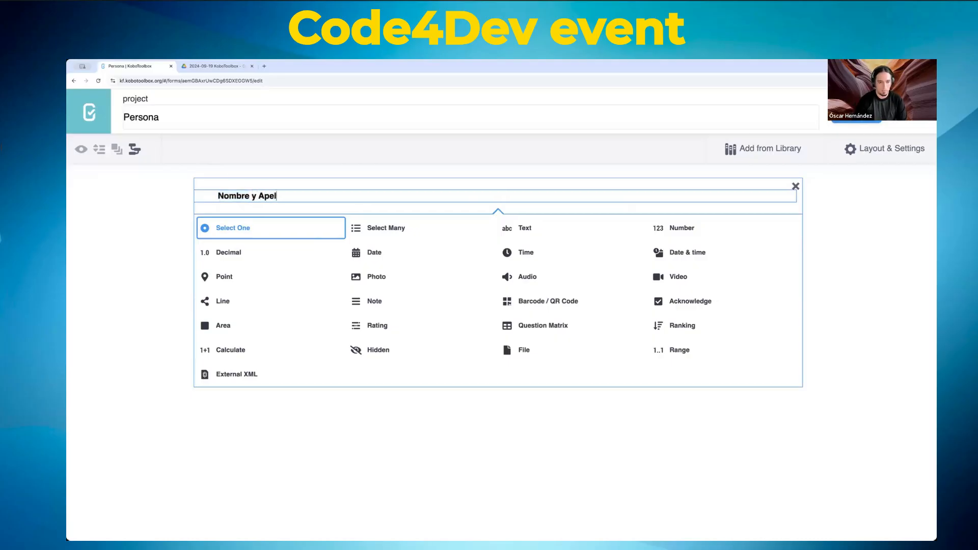
text(lidos)
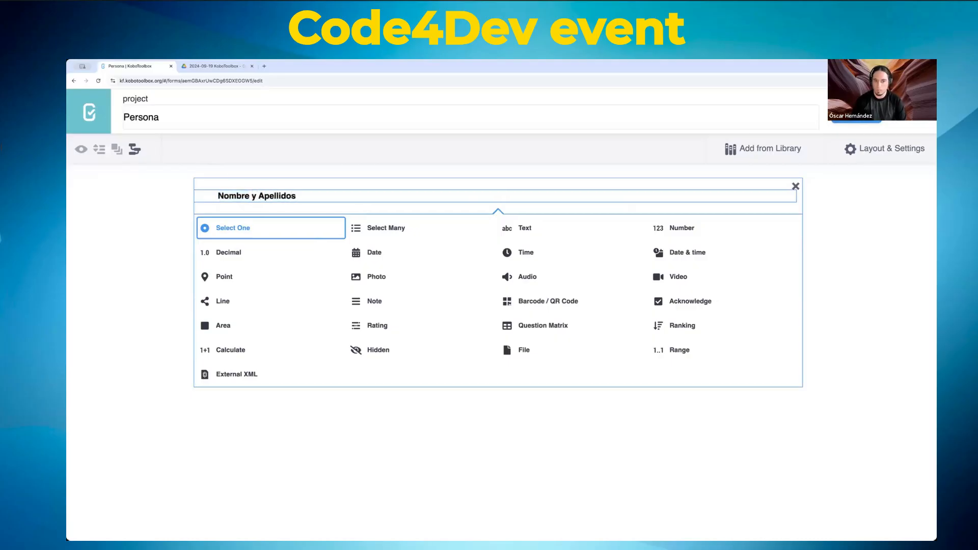
key(shift+Left)
key(shift+Left)
key(shift+Left)
key(shift+Left)
key(shift+Left)
key(shift+Left)
key(shift+Left)
key(shift+Left)
key(shift+Left)
key(shift+Left)
key(shift+Left)
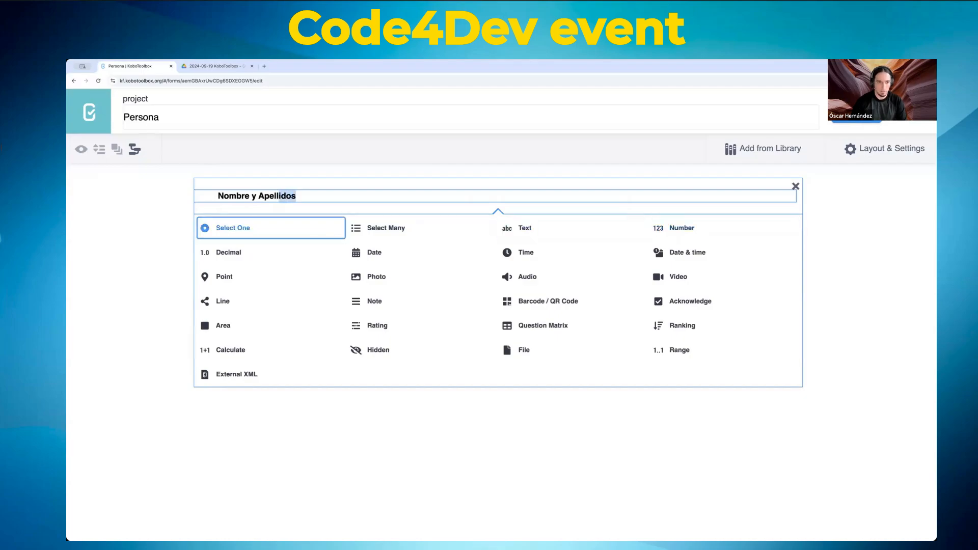
key(BackSpace)
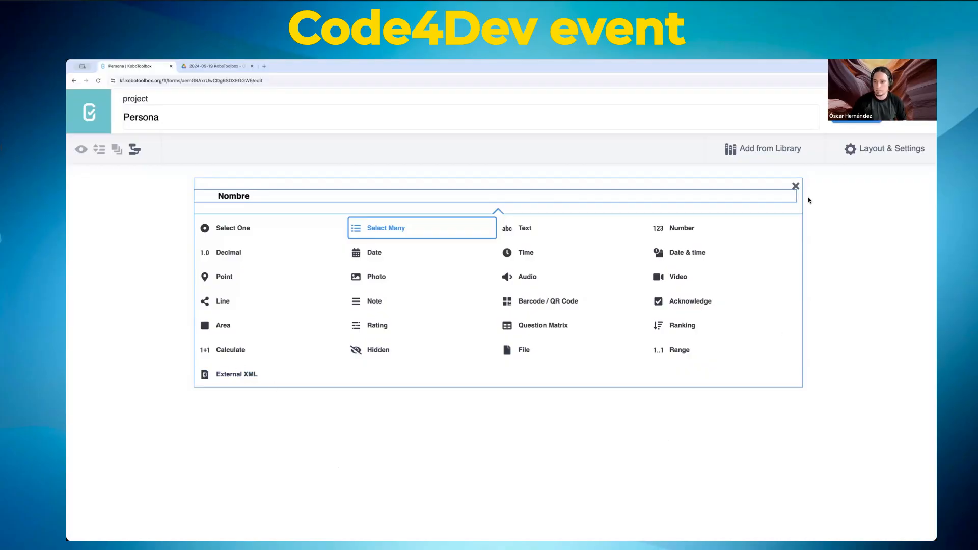
Step: Make Nombre a text question with hint 'No puede contener números y no más de 100 caracteres.'
click(526, 229)
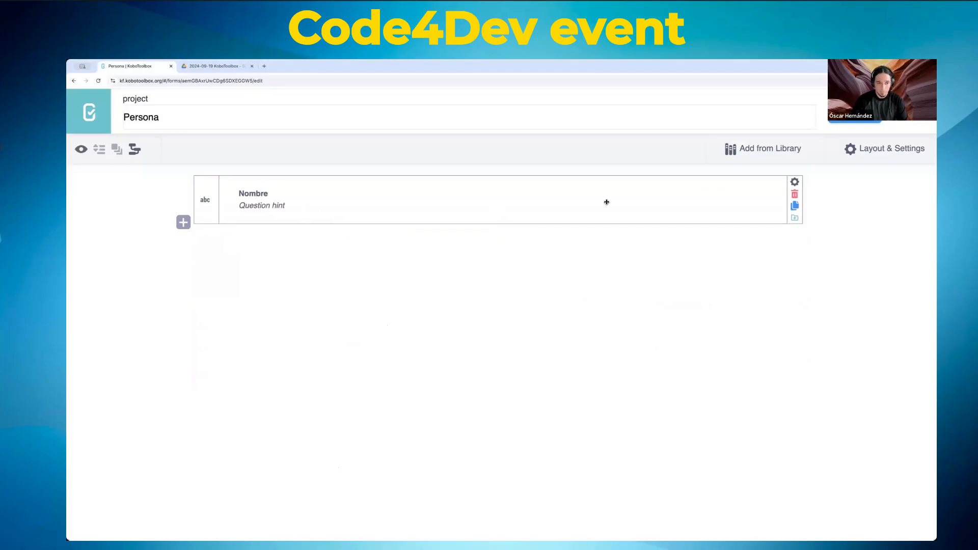
click(304, 207)
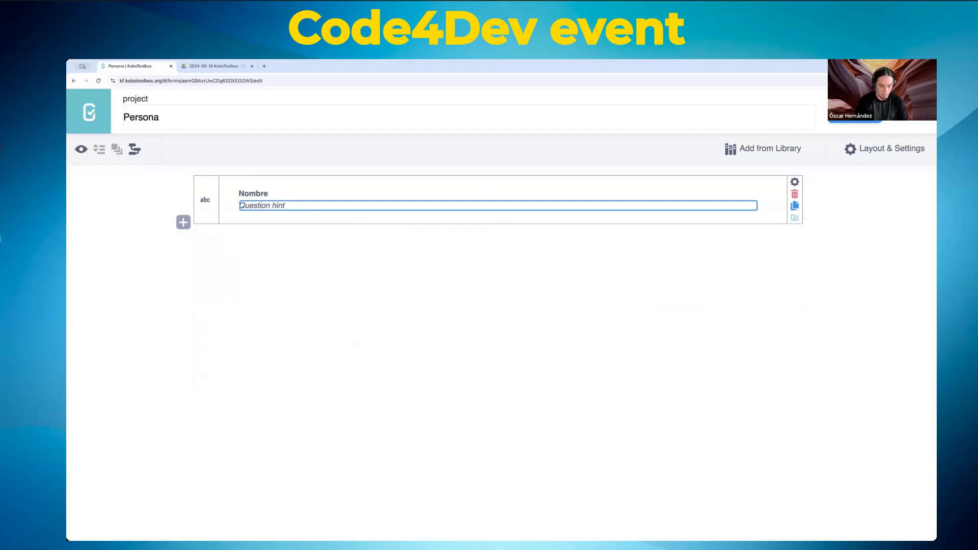
text(No puede contener)
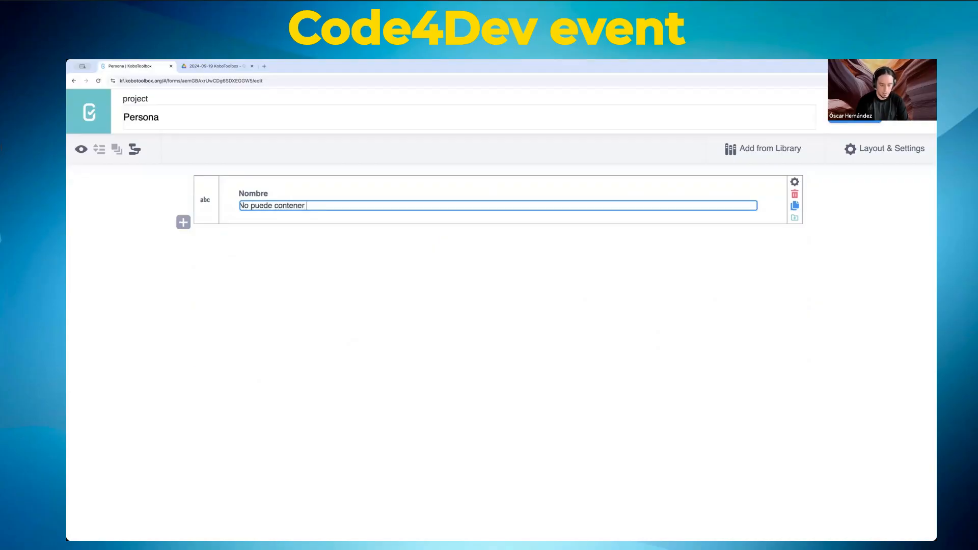
text( nú)
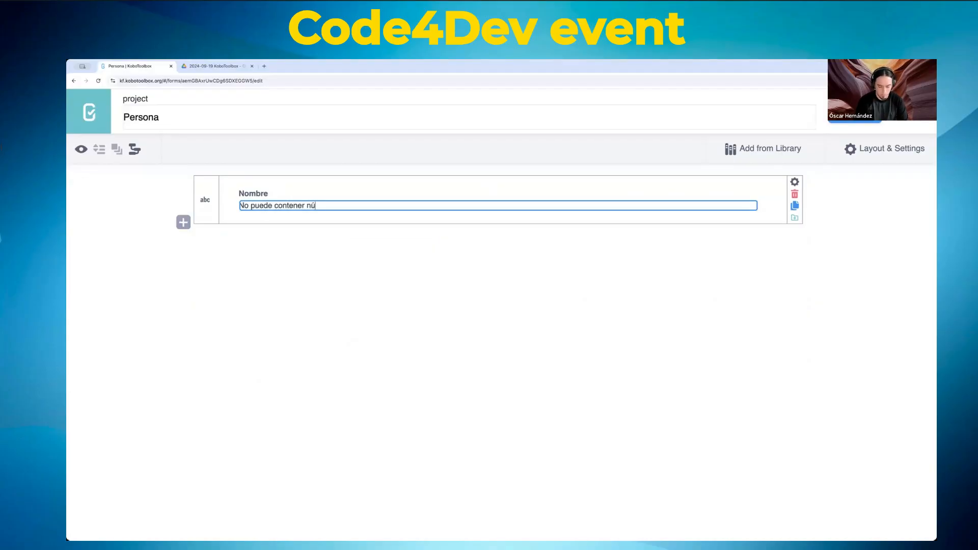
text(meros. )
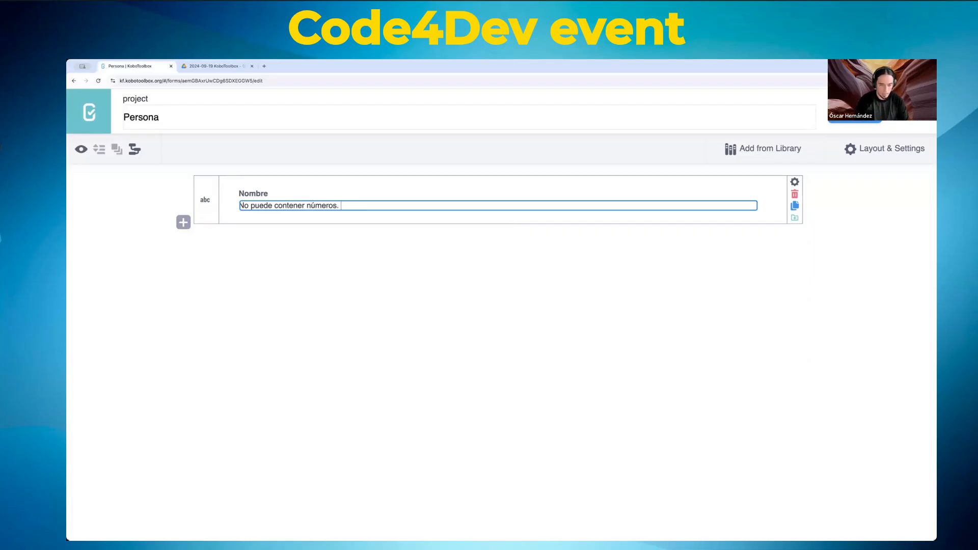
text( y )
text(todo)
key(BackSpace)
key(BackSpace)
key(BackSpace)
key(BackSpace)
key(BackSpace)
text(n)
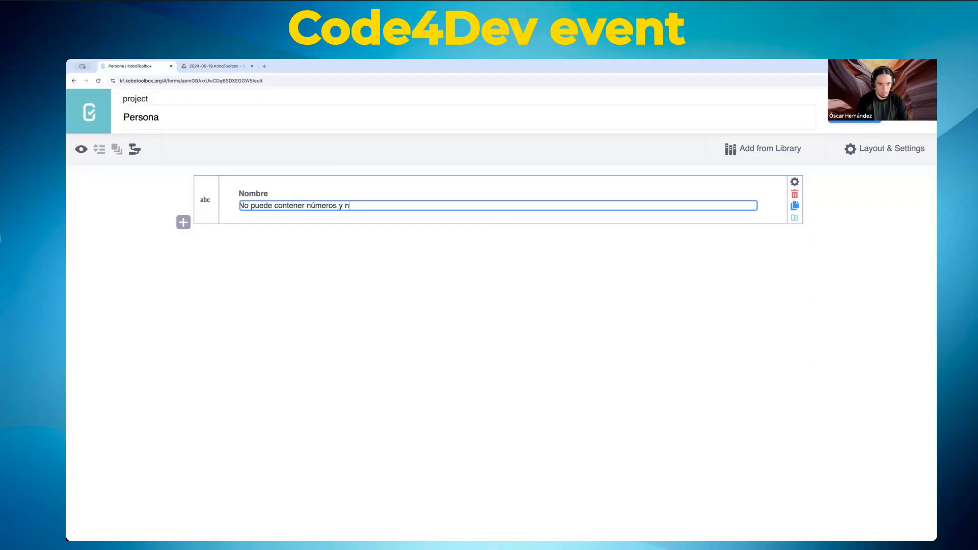
text(o más de 100 ca)
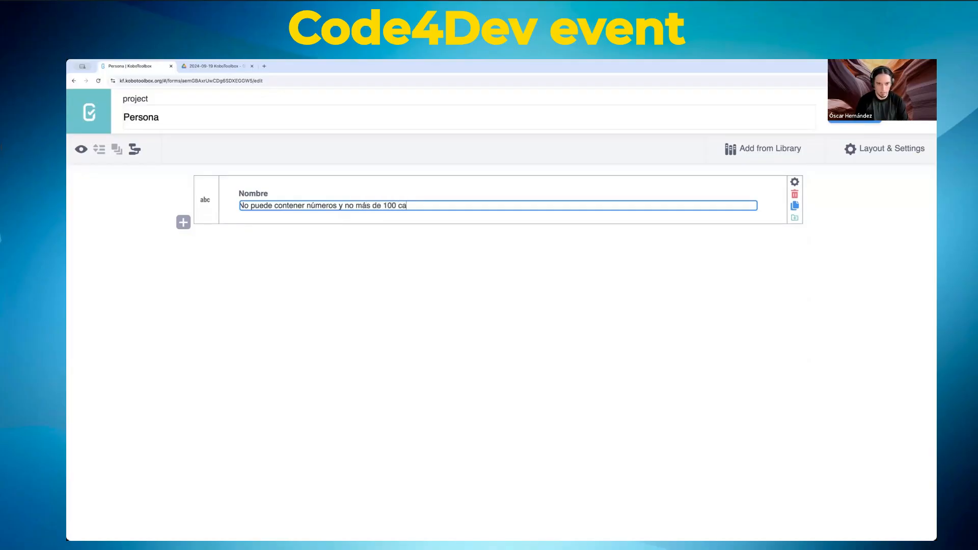
text(racteres.)
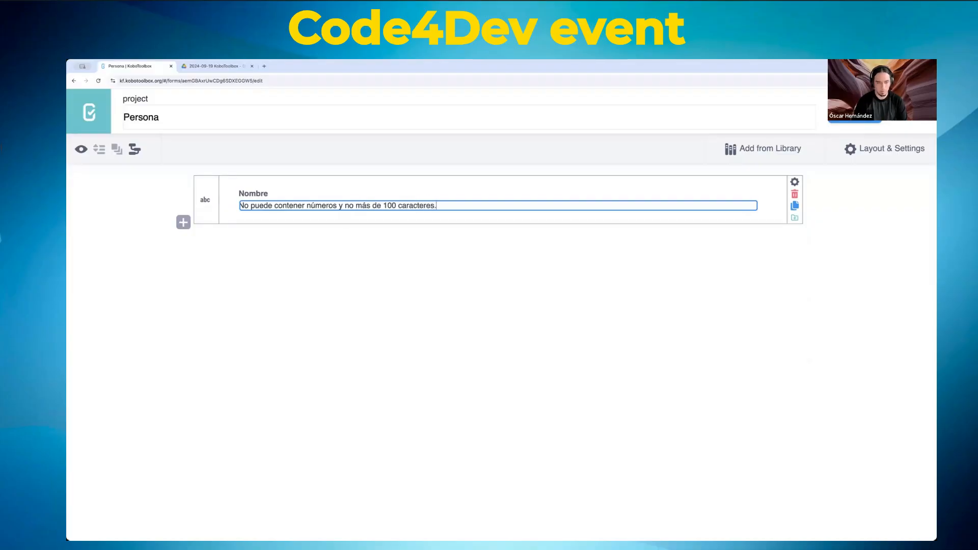
click(485, 288)
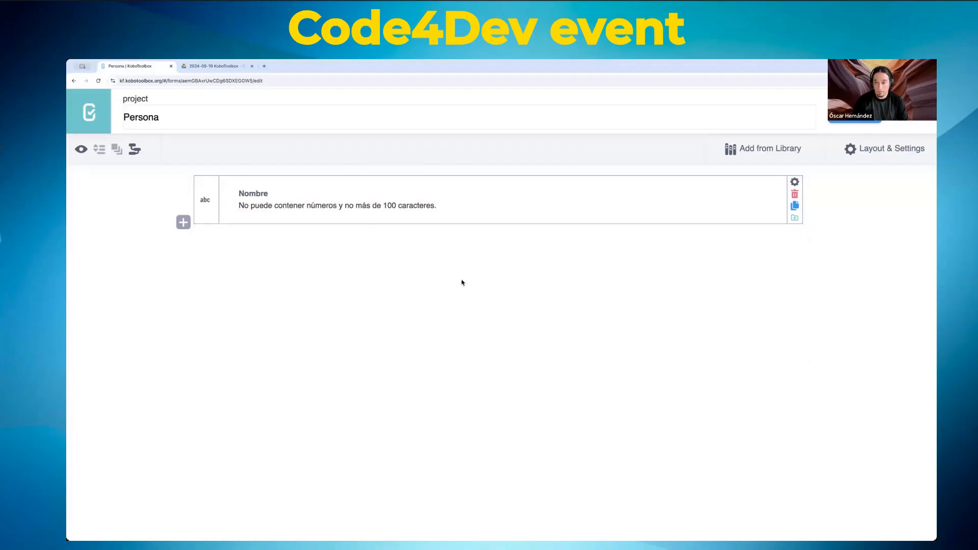
click(862, 122)
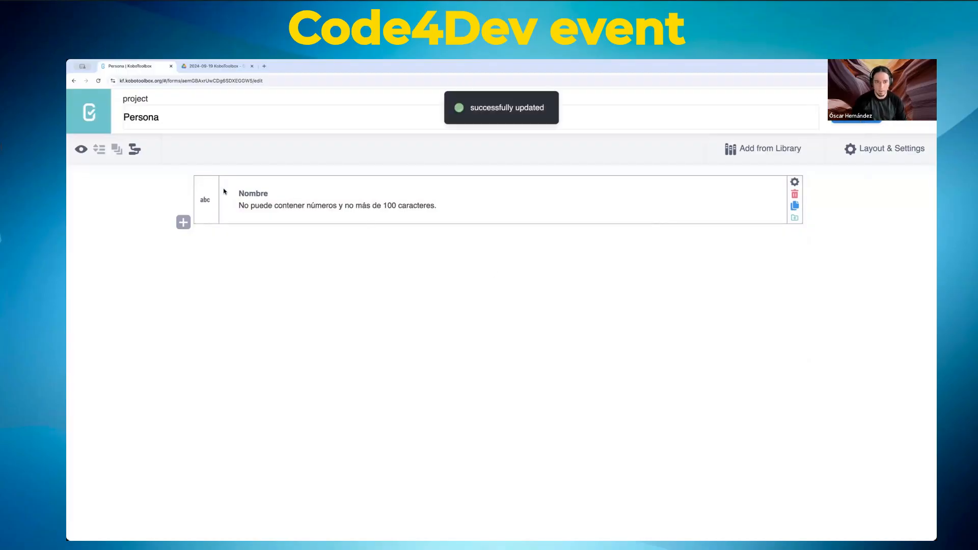
click(80, 149)
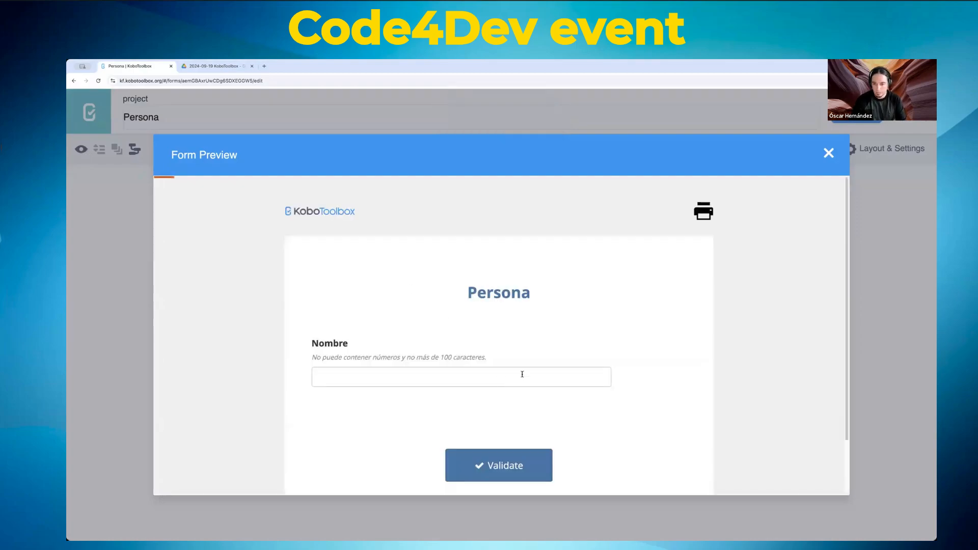
click(511, 382)
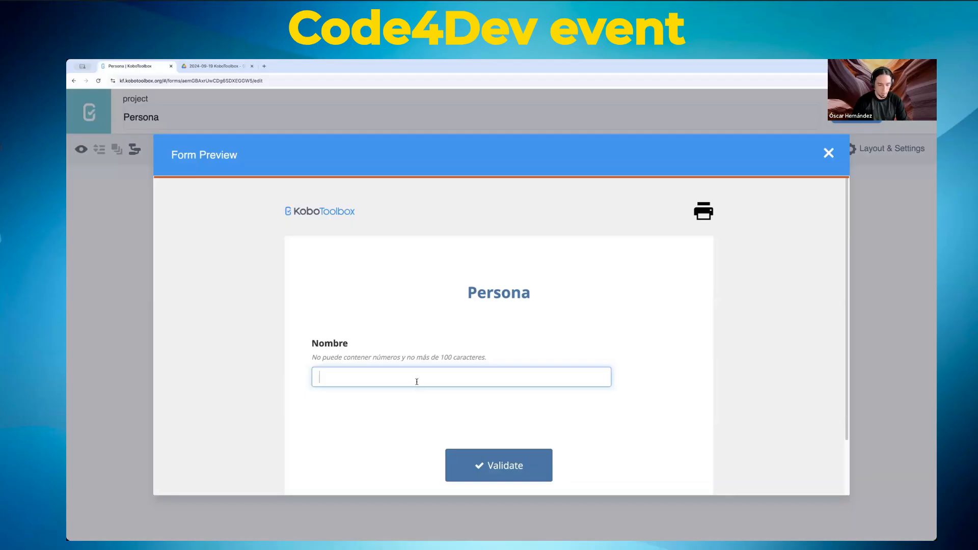
key(BackSpace)
key(BackSpace)
key(BackSpace)
key(BackSpace)
key(BackSpace)
key(BackSpace)
key(BackSpace)
key(BackSpace)
key(BackSpace)
key(BackSpace)
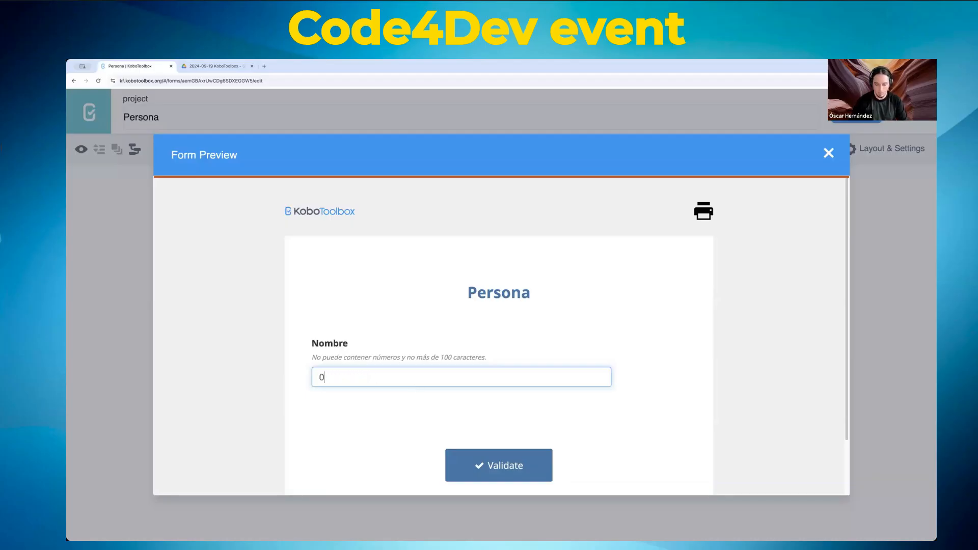
key(BackSpace)
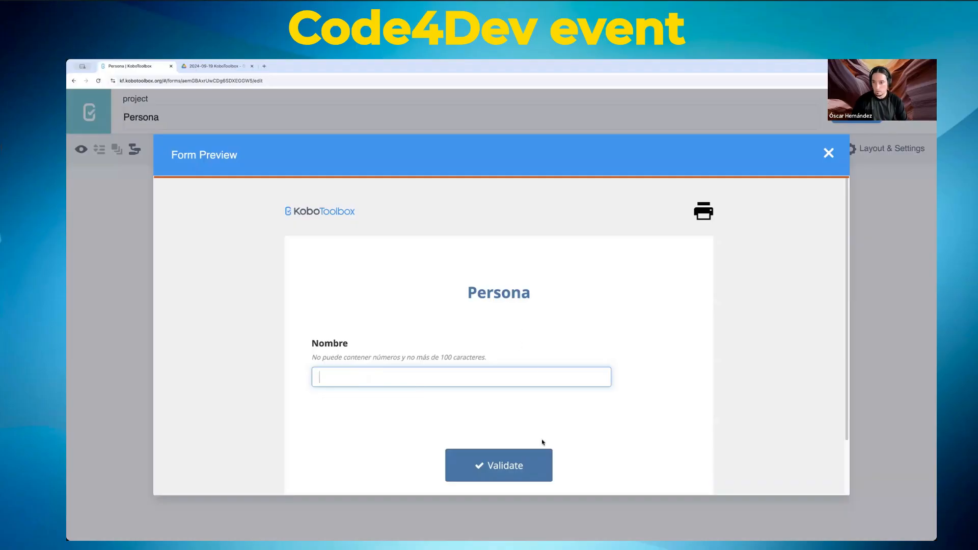
click(829, 152)
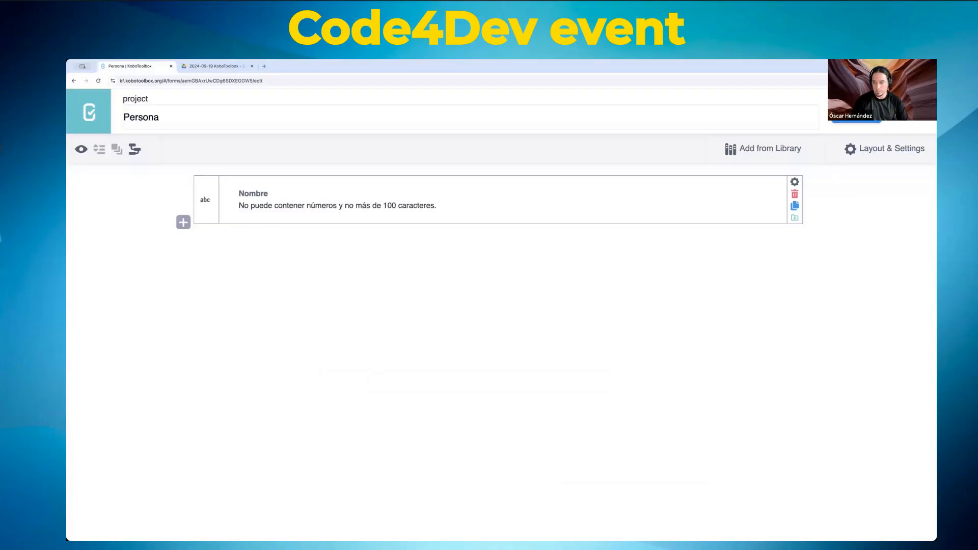
Step: Close the form builder to return to the Persona project's Form page
click(915, 111)
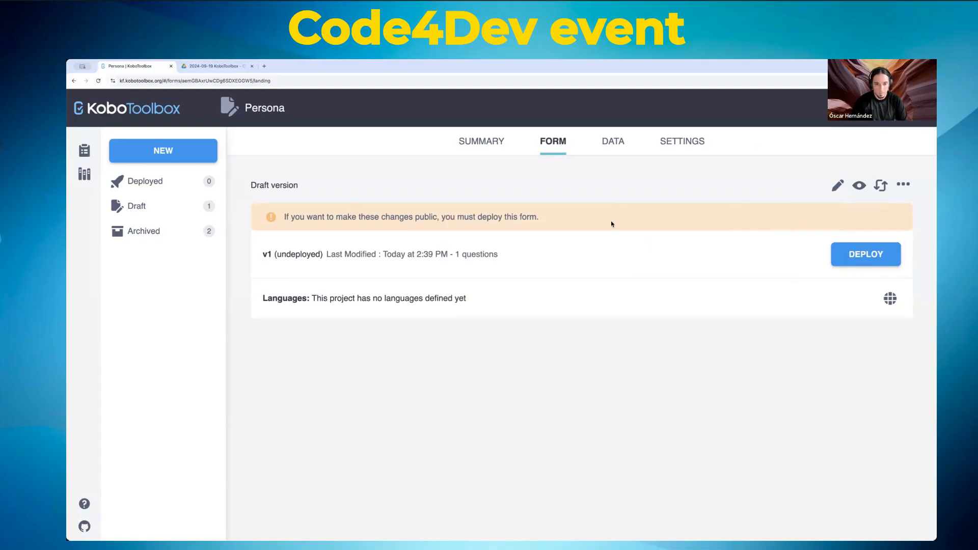
click(839, 186)
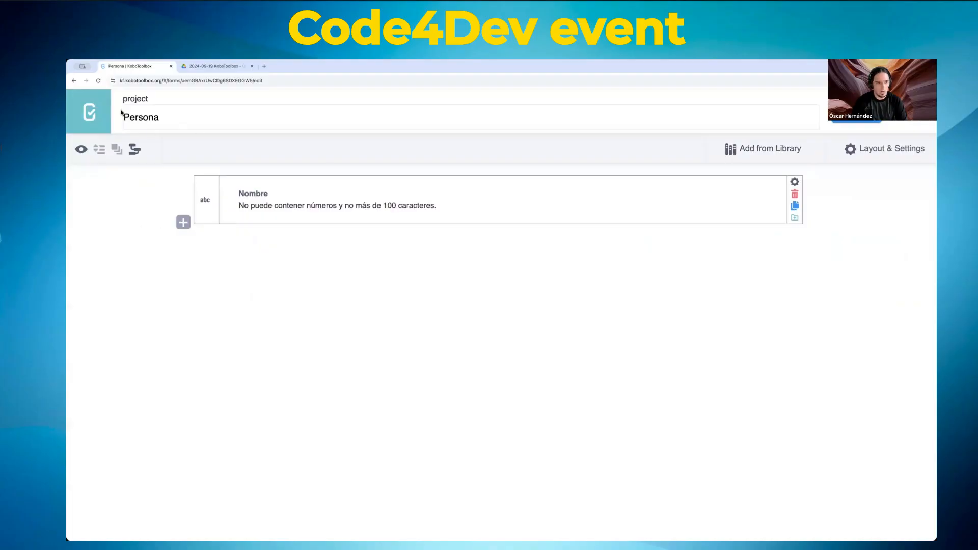
click(907, 121)
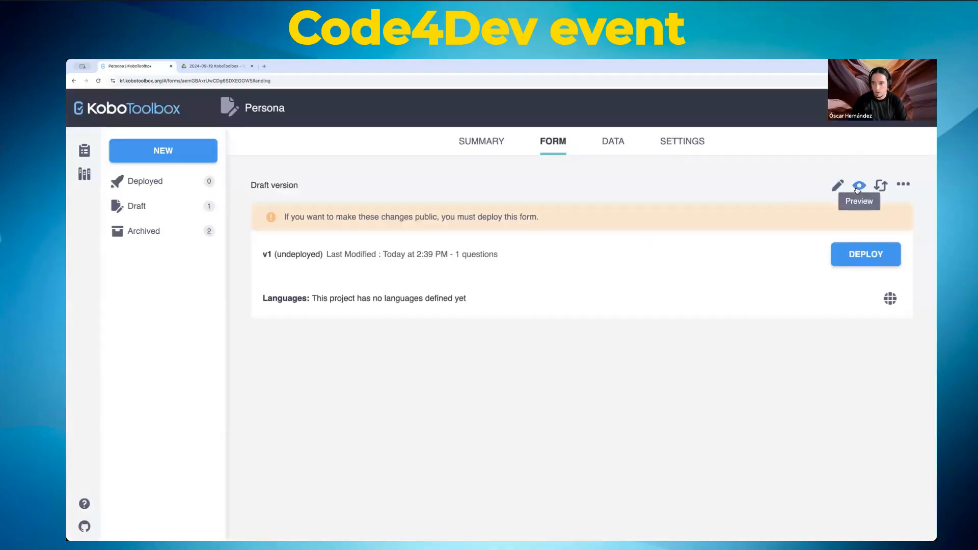
click(859, 185)
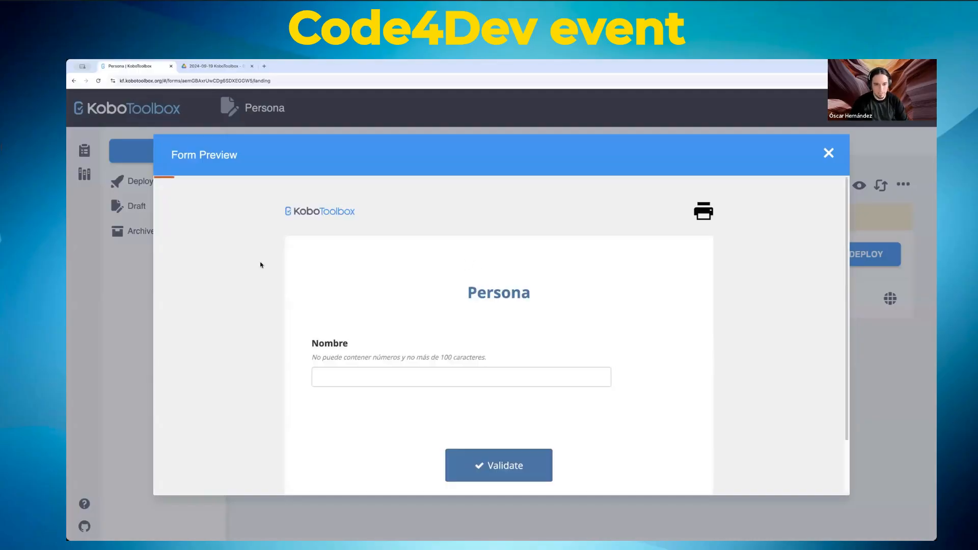
click(829, 153)
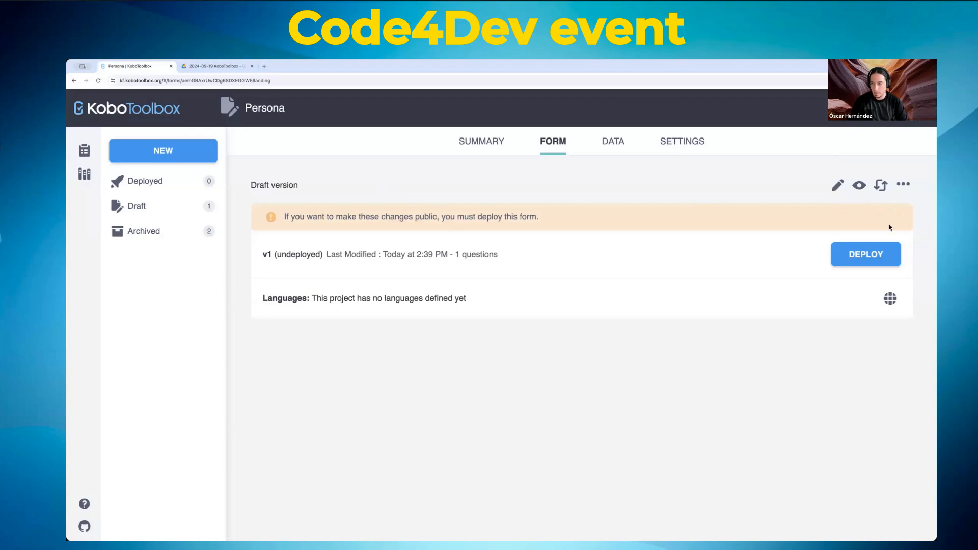
click(882, 186)
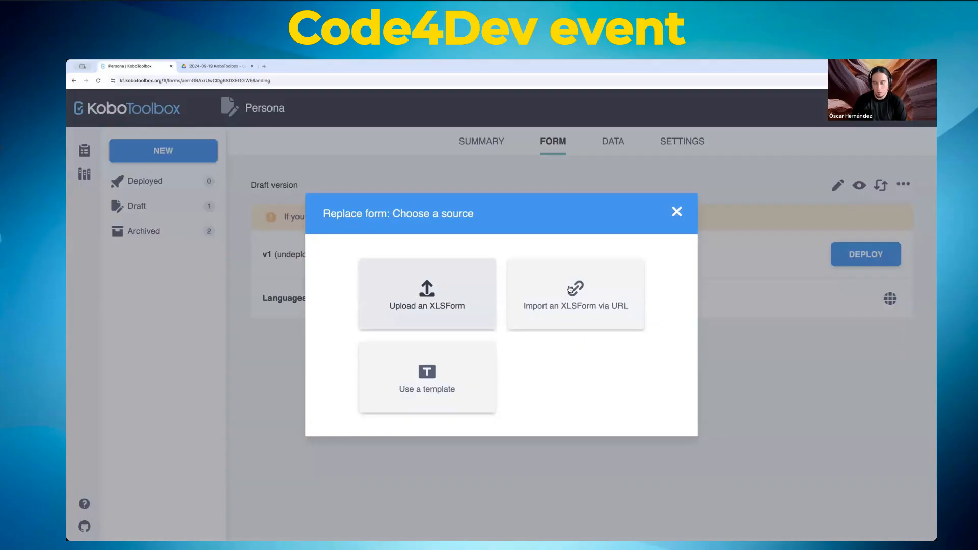
click(677, 211)
click(905, 186)
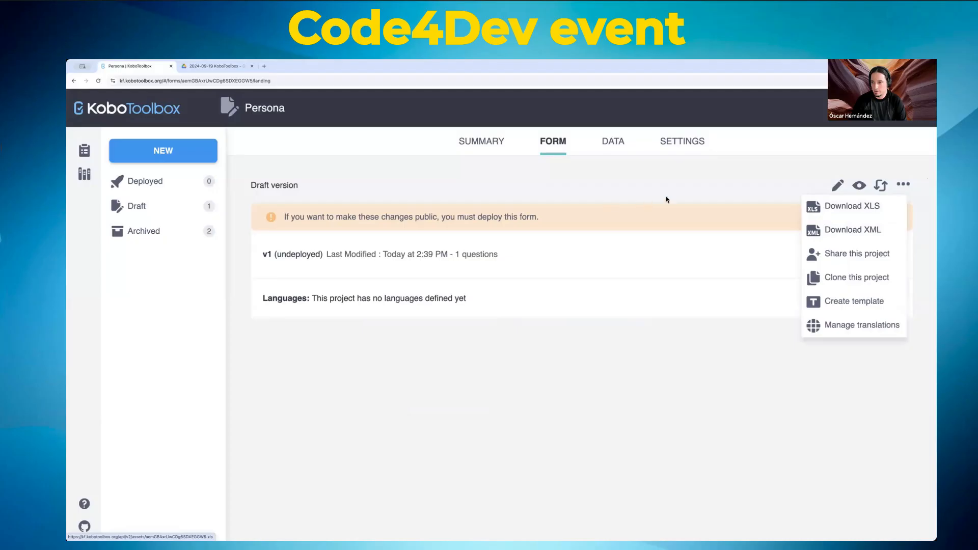
click(597, 216)
click(884, 186)
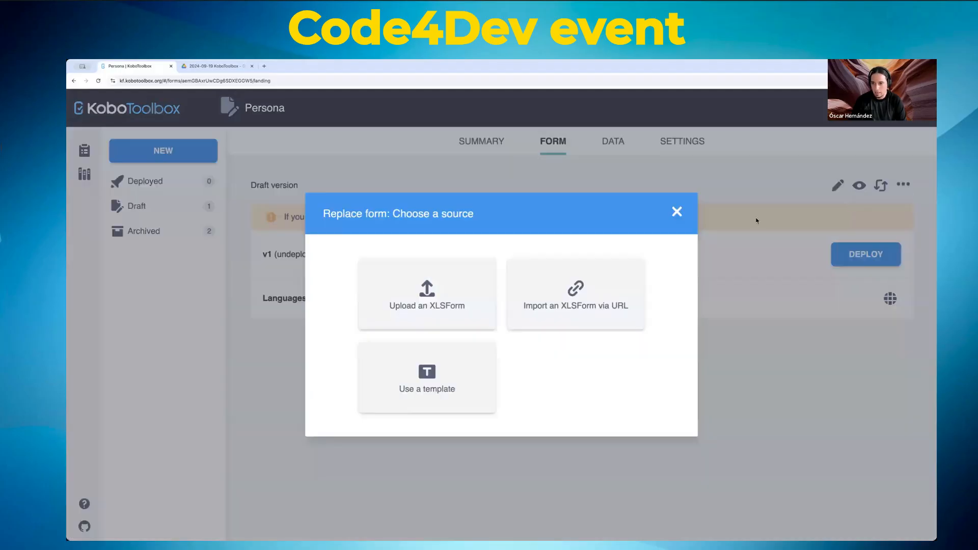
click(677, 212)
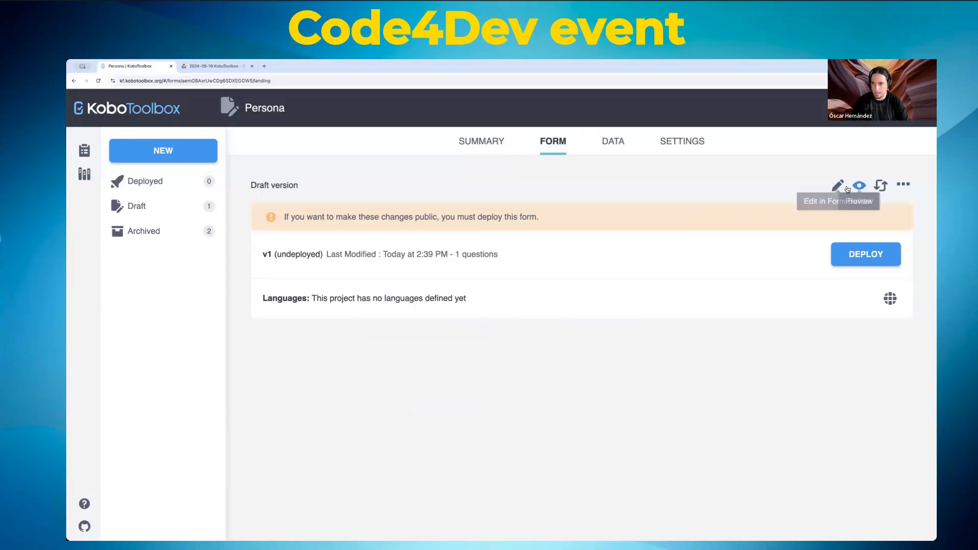
click(899, 192)
click(799, 194)
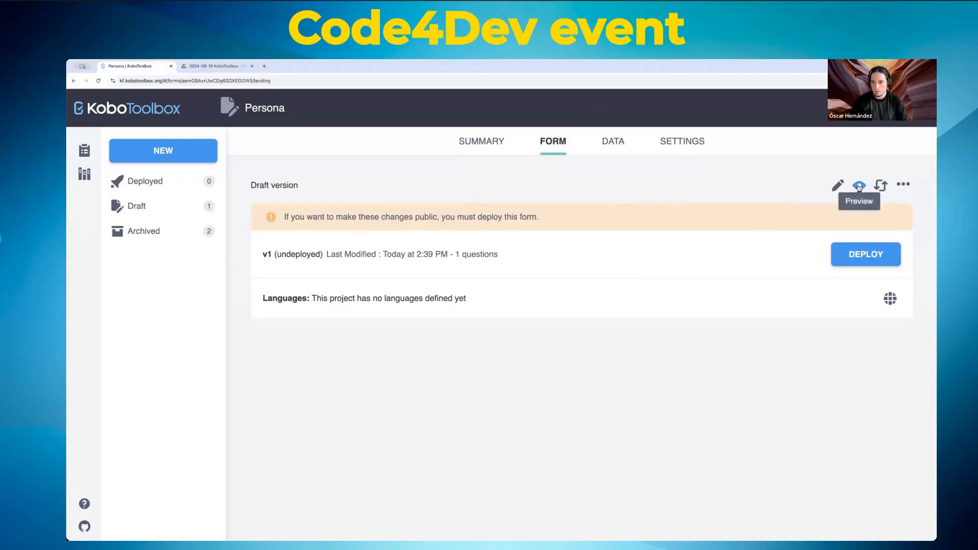
click(837, 185)
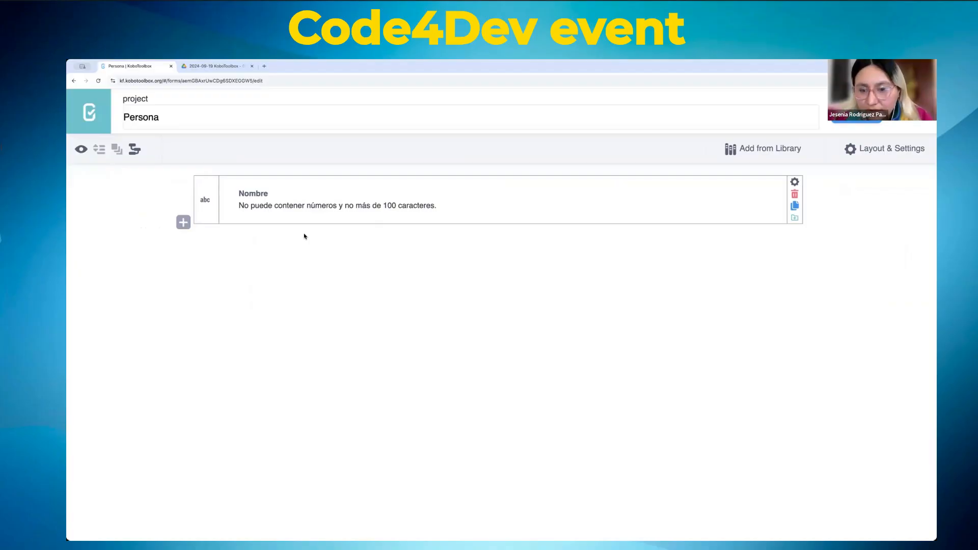
click(913, 119)
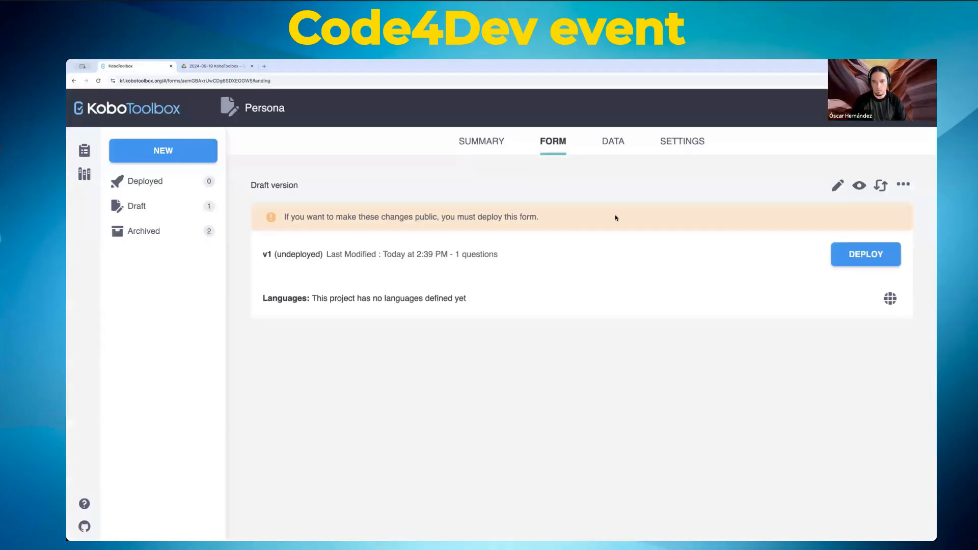
Step: Reopen the form and try Multiple pages form style, reverting to Default - single page
click(843, 189)
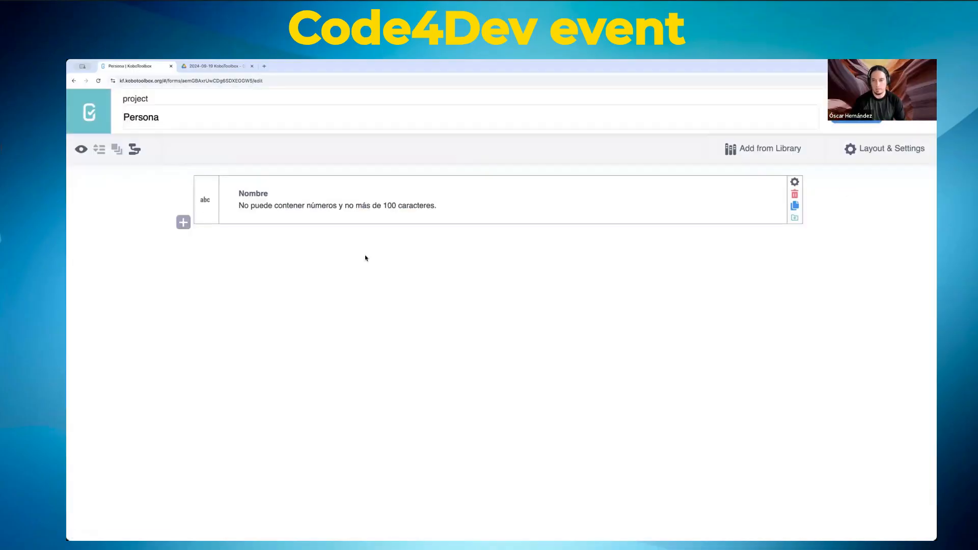
click(883, 152)
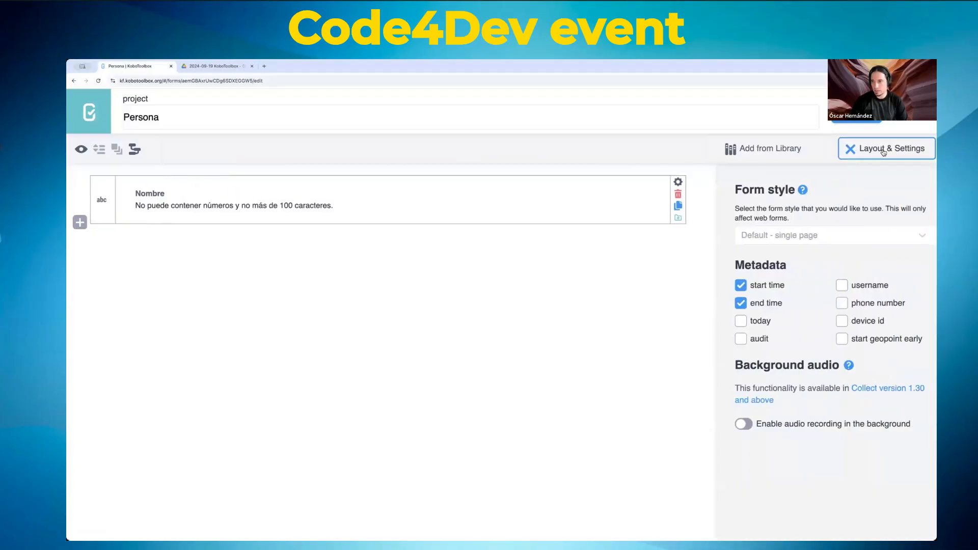
click(765, 236)
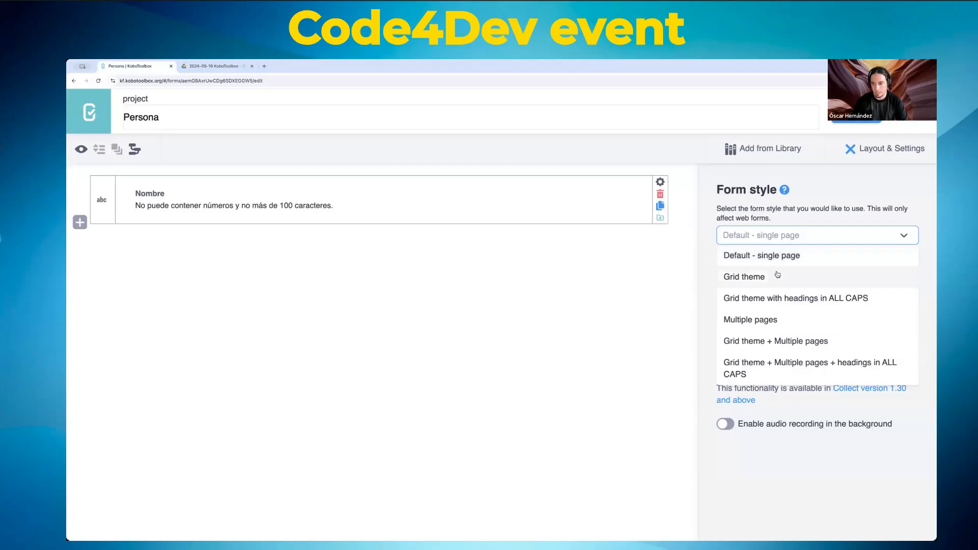
click(767, 323)
click(801, 235)
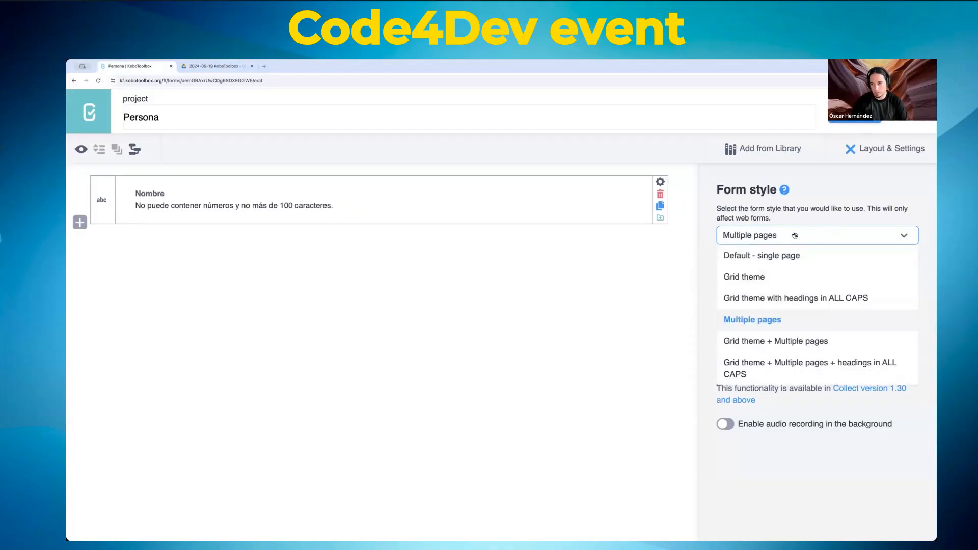
click(761, 256)
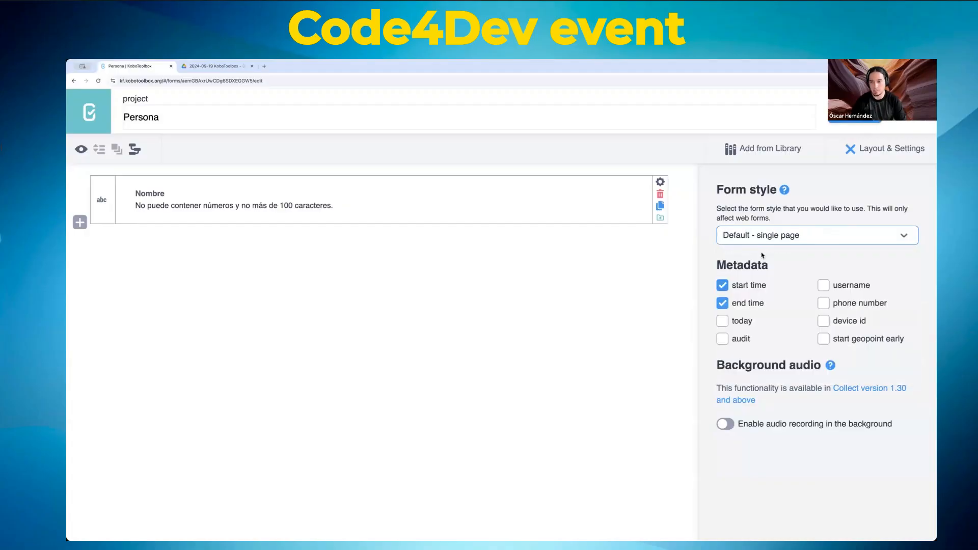
click(616, 275)
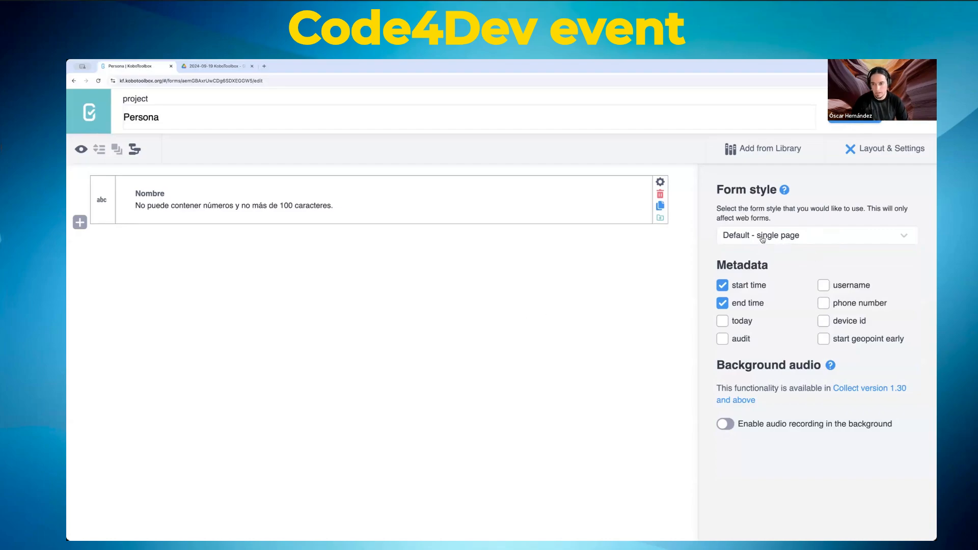
click(856, 149)
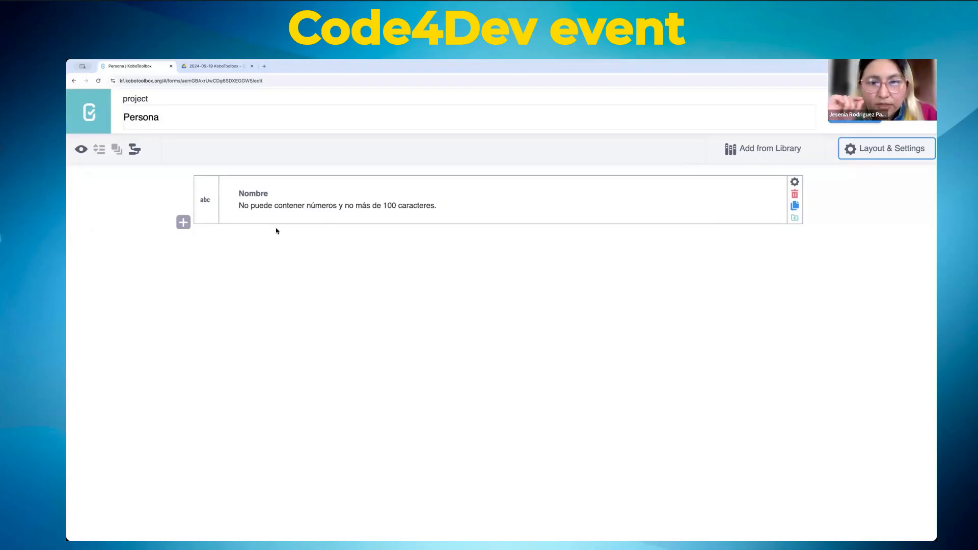
Step: Zoom the form builder to 200%, stay in the form, and save its latest changes
click(884, 151)
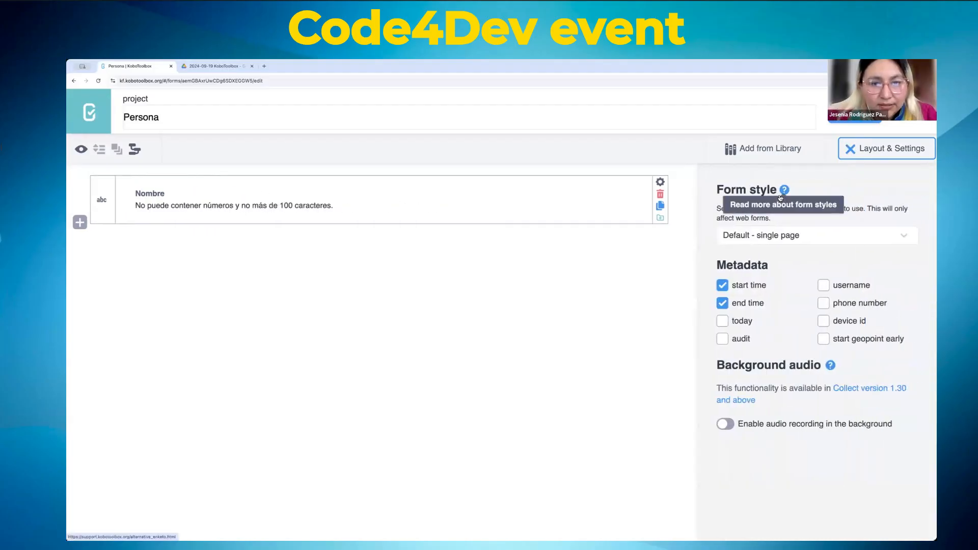
key(ctrl+plus)
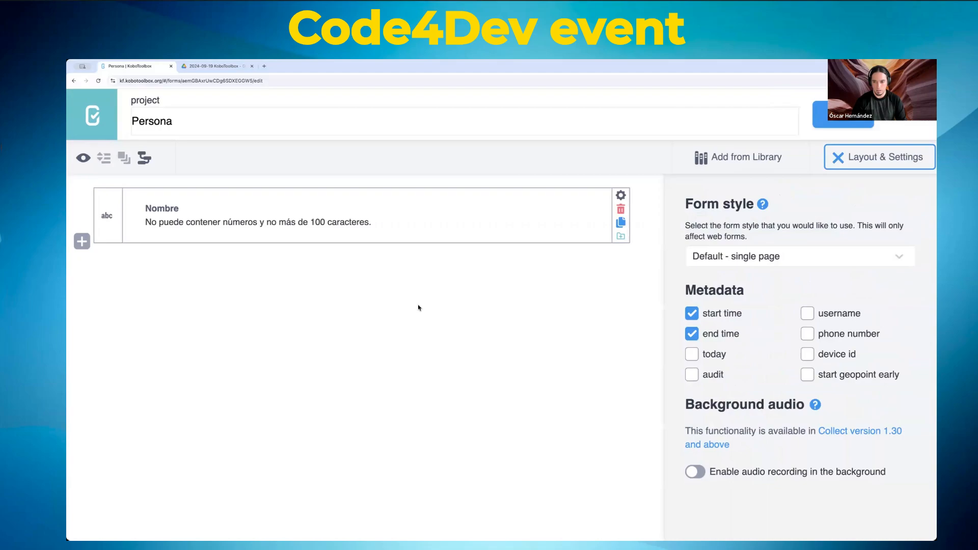
key(ctrl+plus)
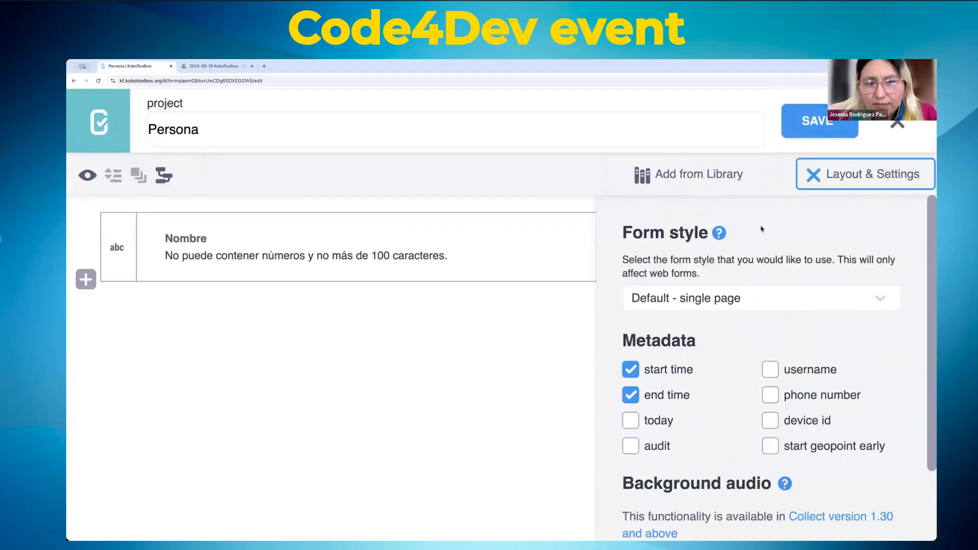
key(ctrl+minus)
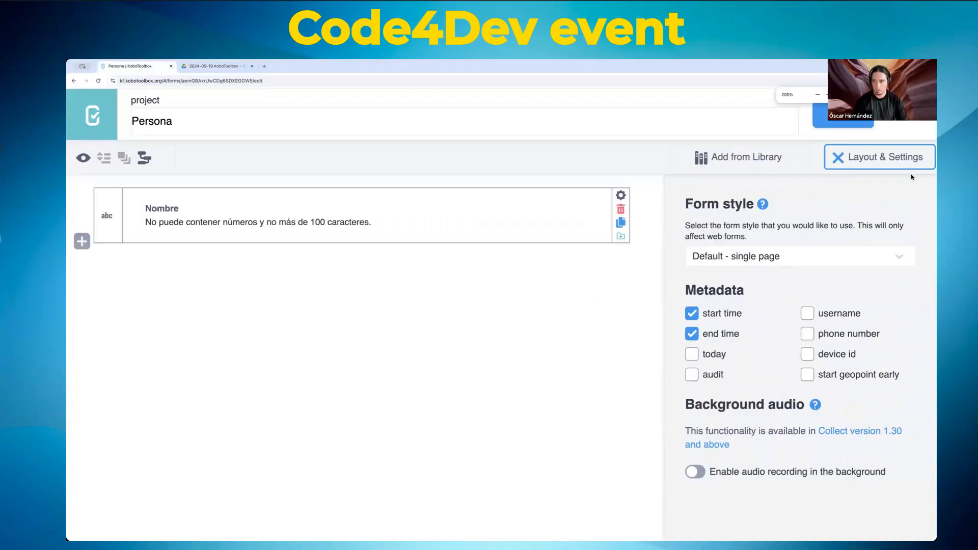
click(908, 115)
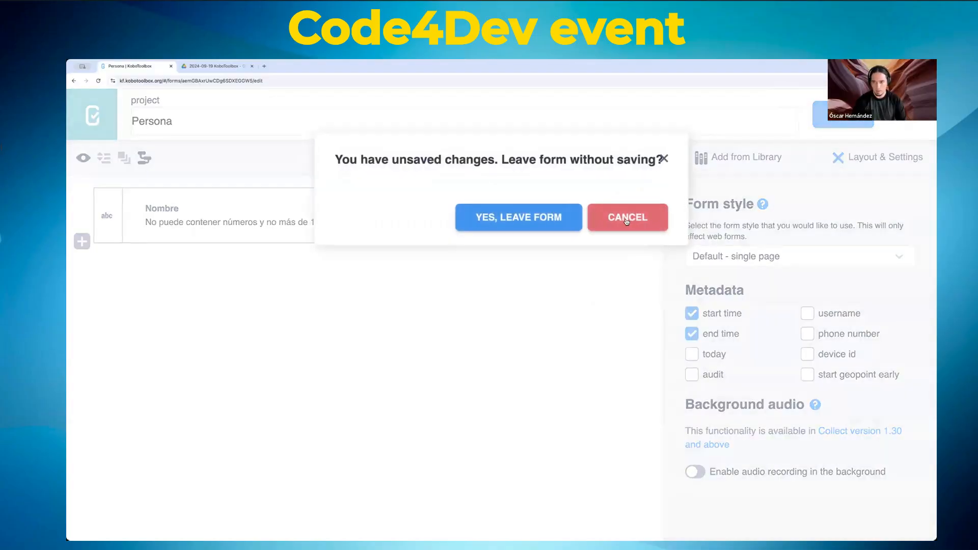
click(606, 219)
click(865, 162)
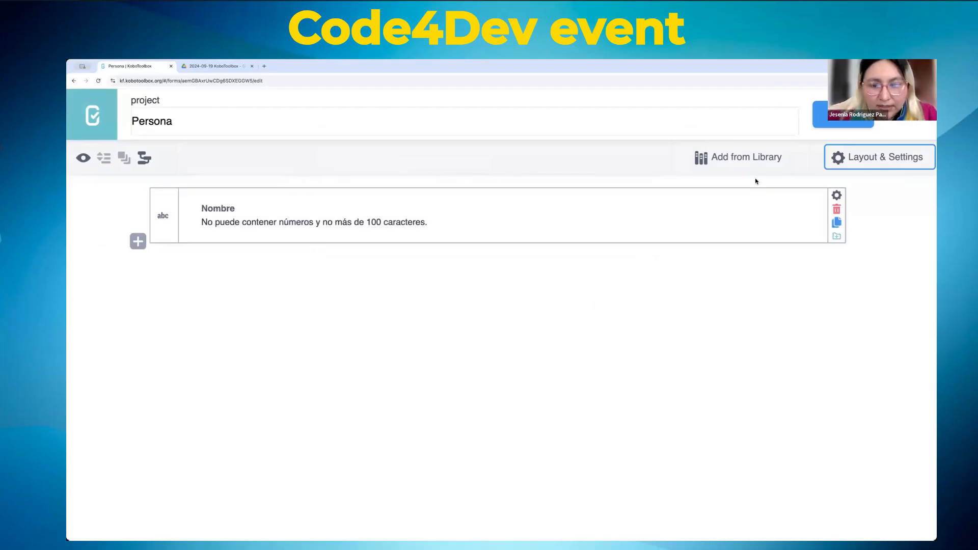
click(845, 115)
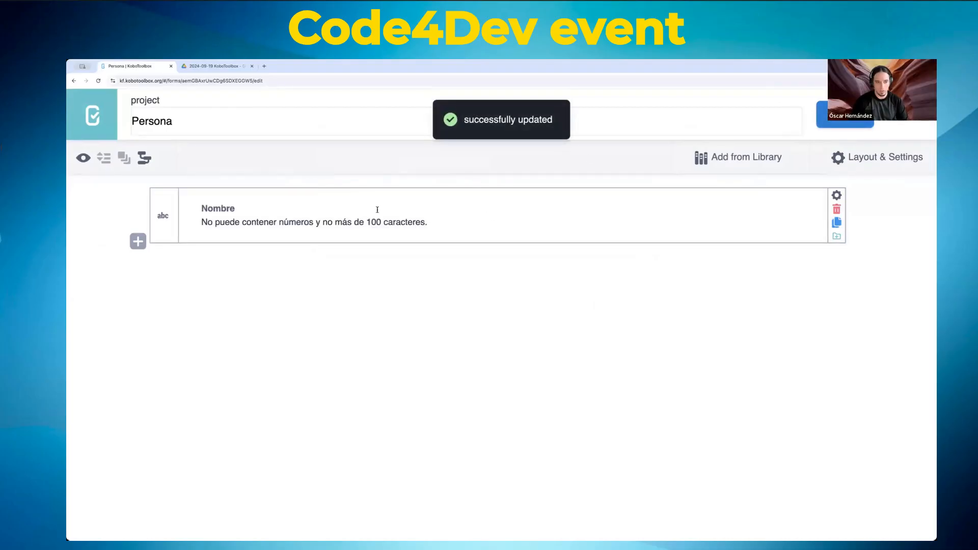
Step: Add question Edad of type Number with the hint 'Mayor que cero.'
click(138, 242)
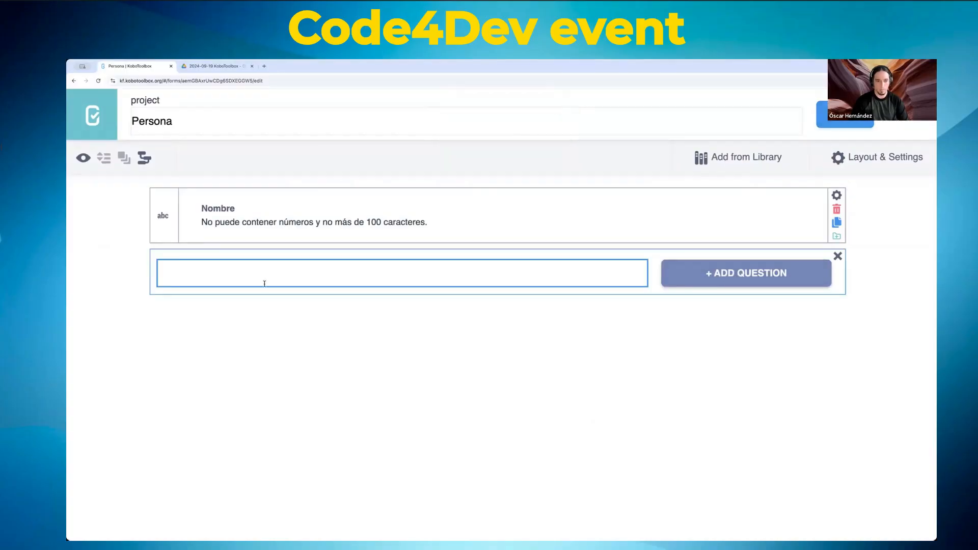
text(Edad)
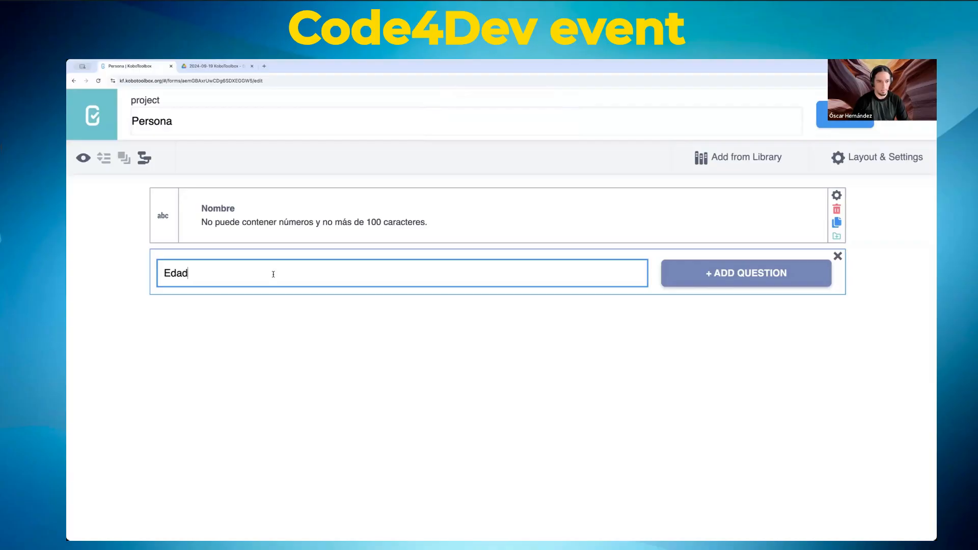
click(784, 273)
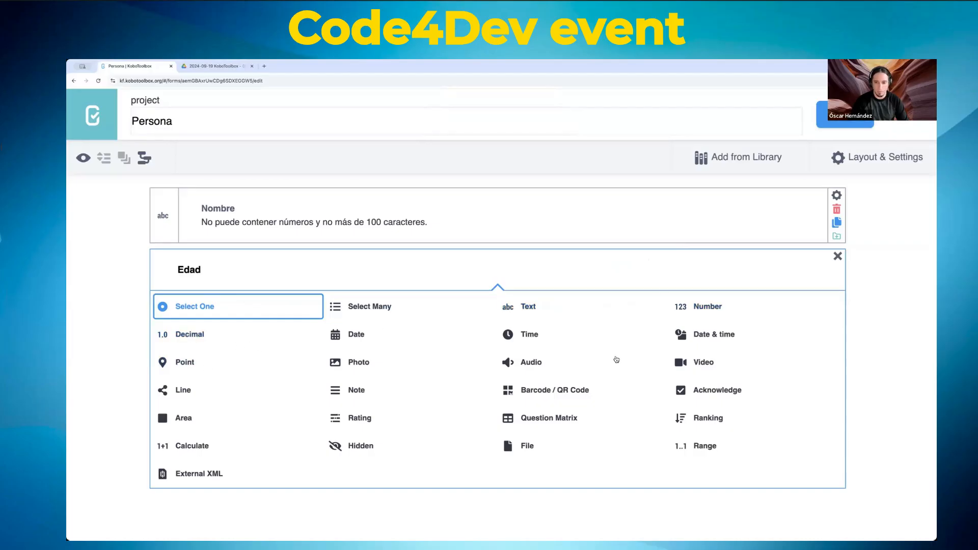
click(713, 309)
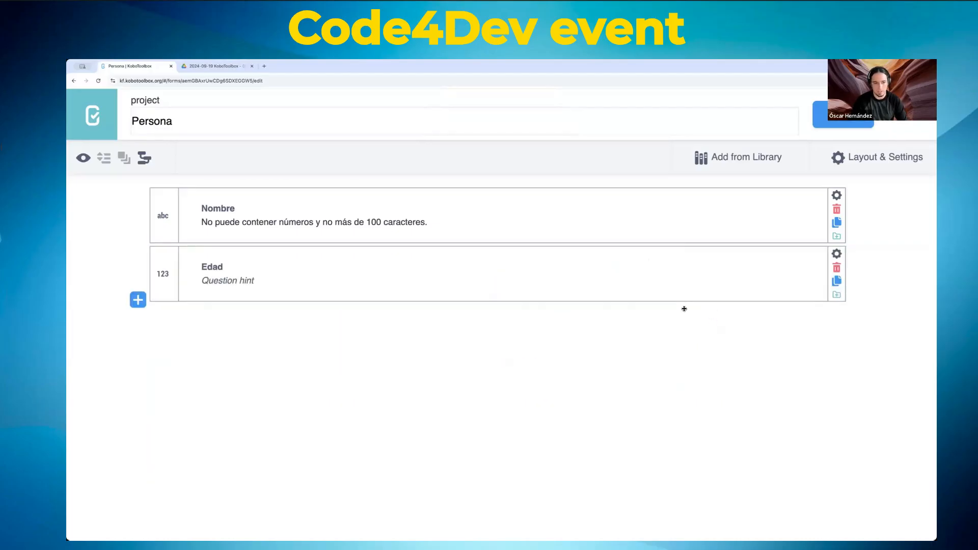
click(255, 281)
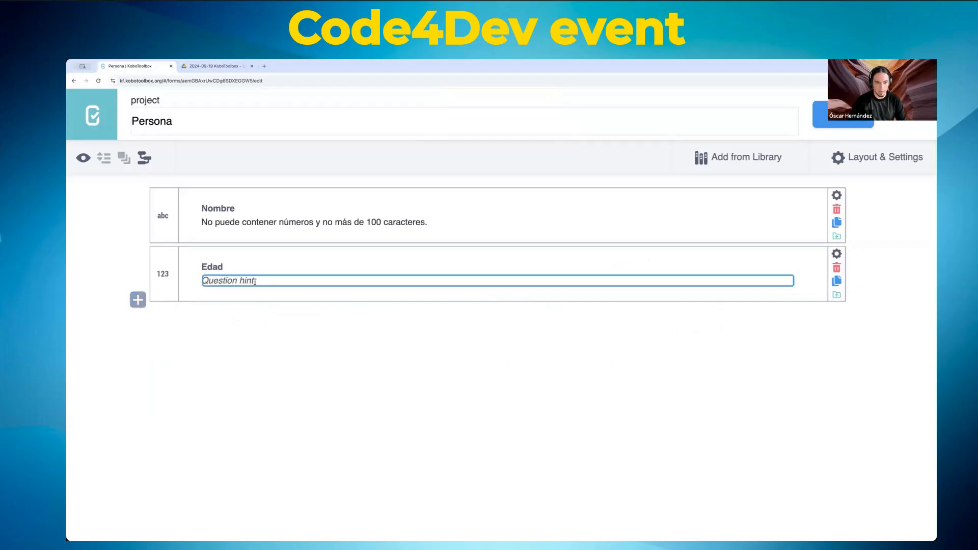
text(Ma)
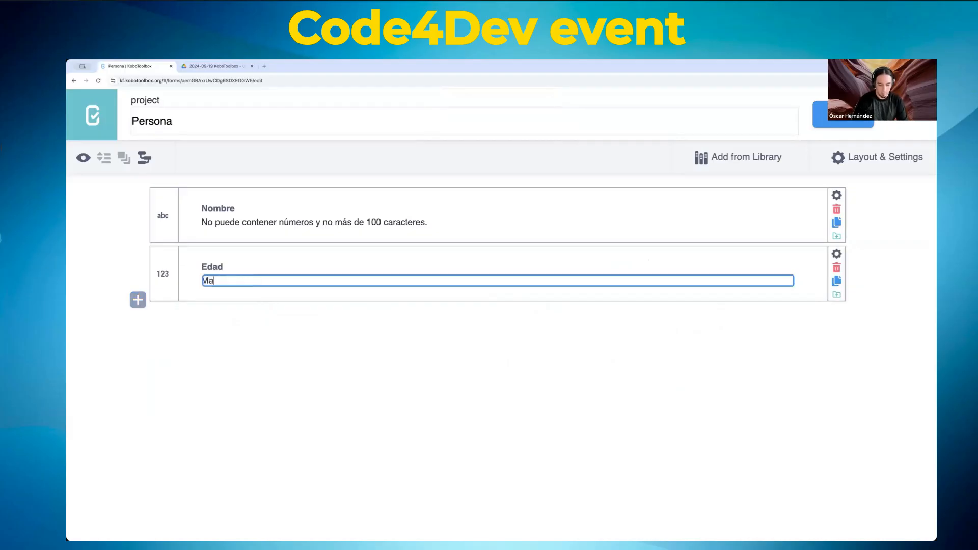
text(yor que cero.)
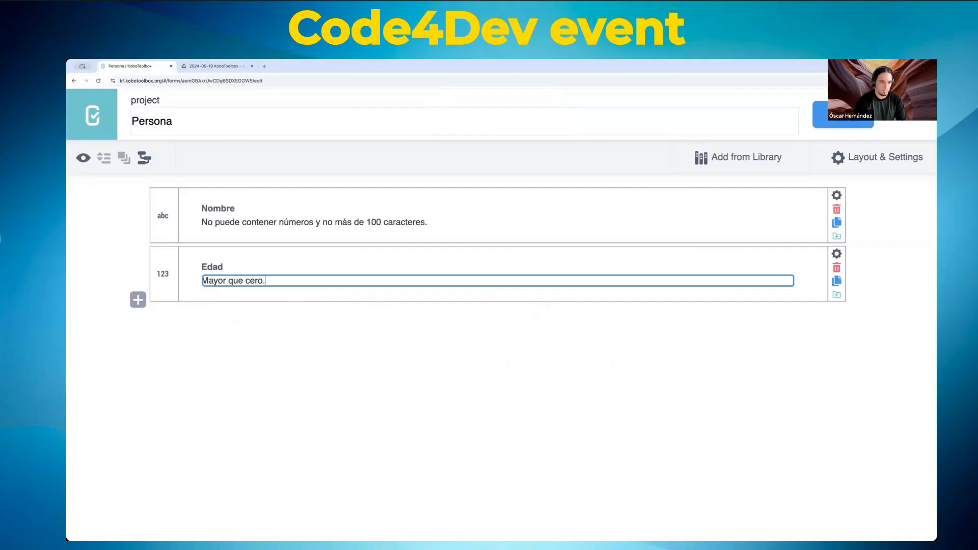
click(430, 328)
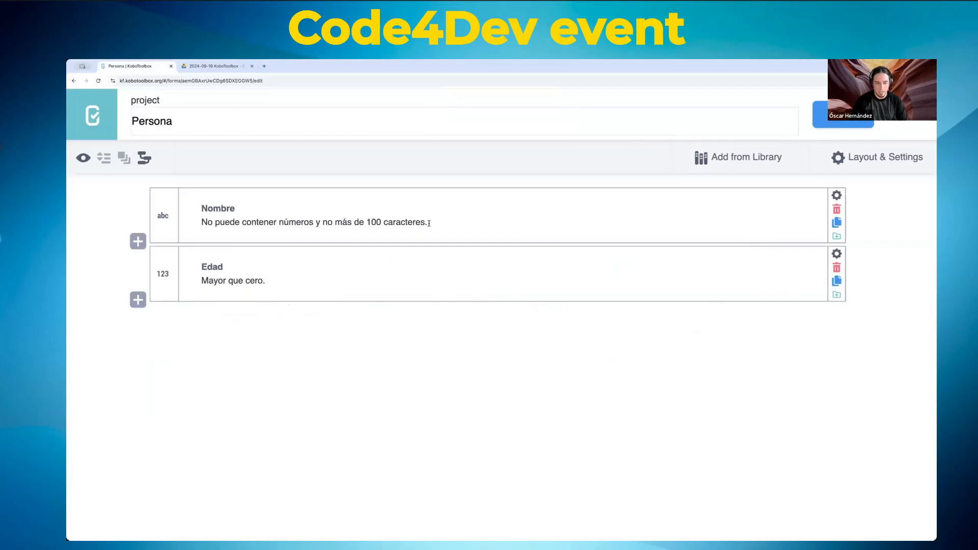
click(163, 205)
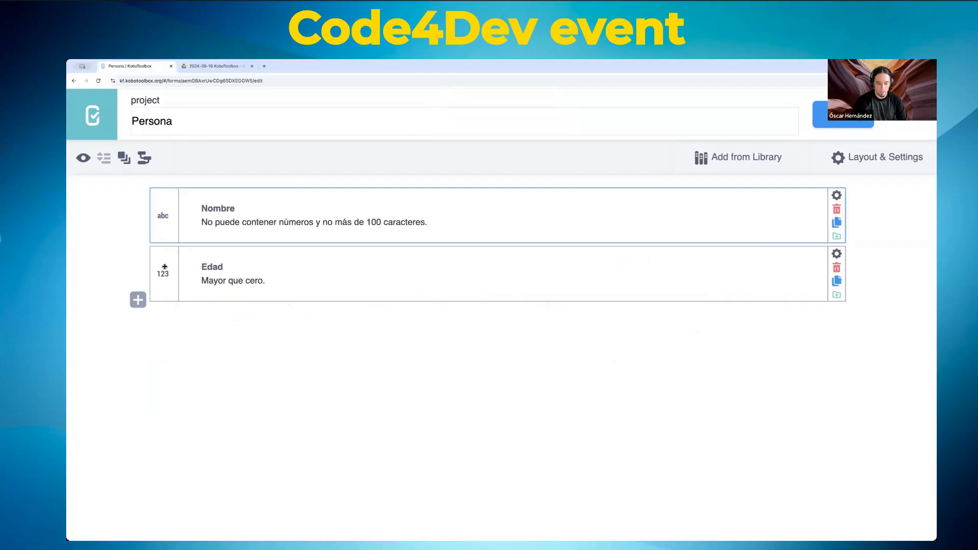
click(164, 267)
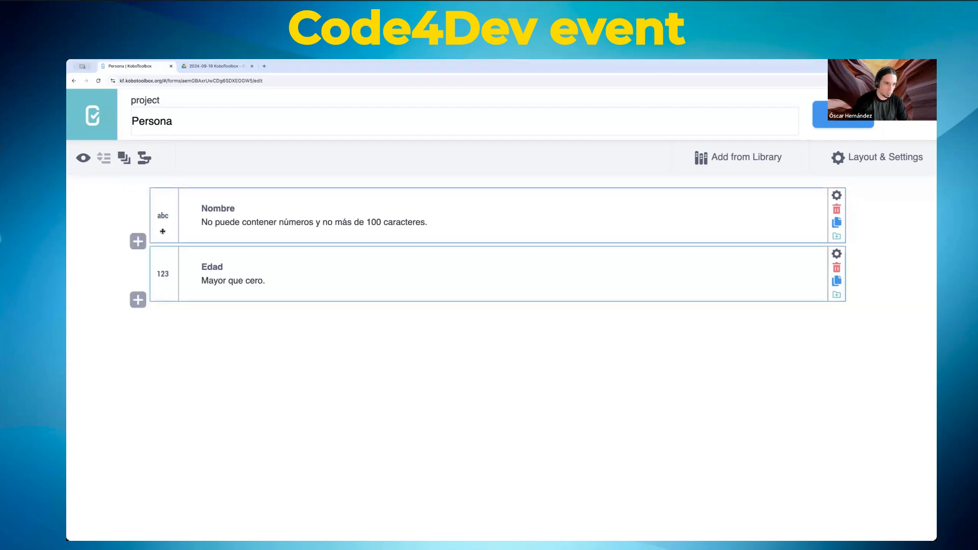
click(124, 160)
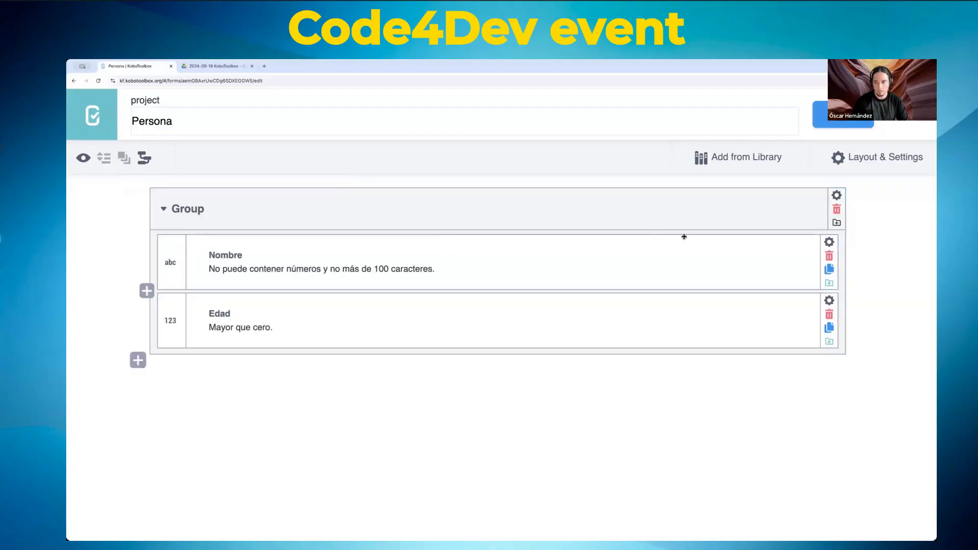
click(837, 210)
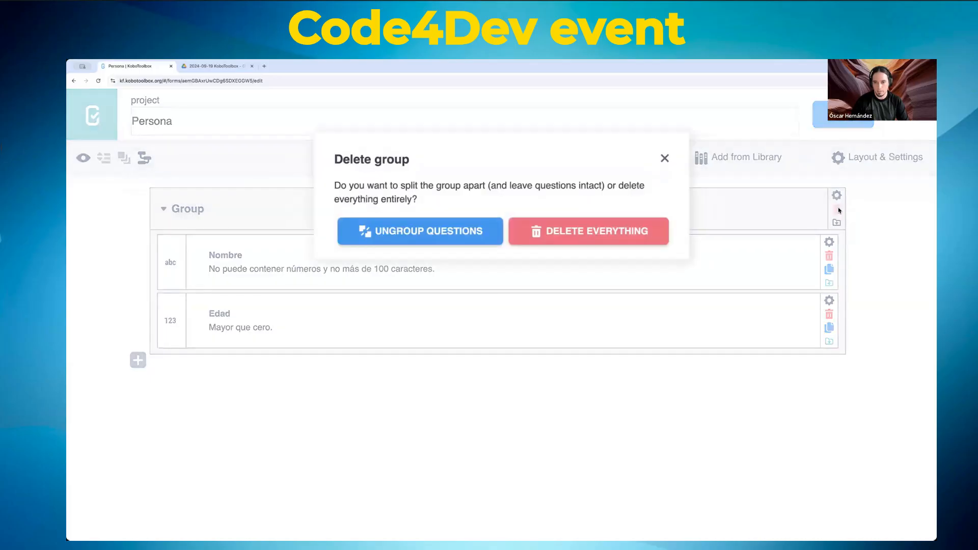
click(408, 229)
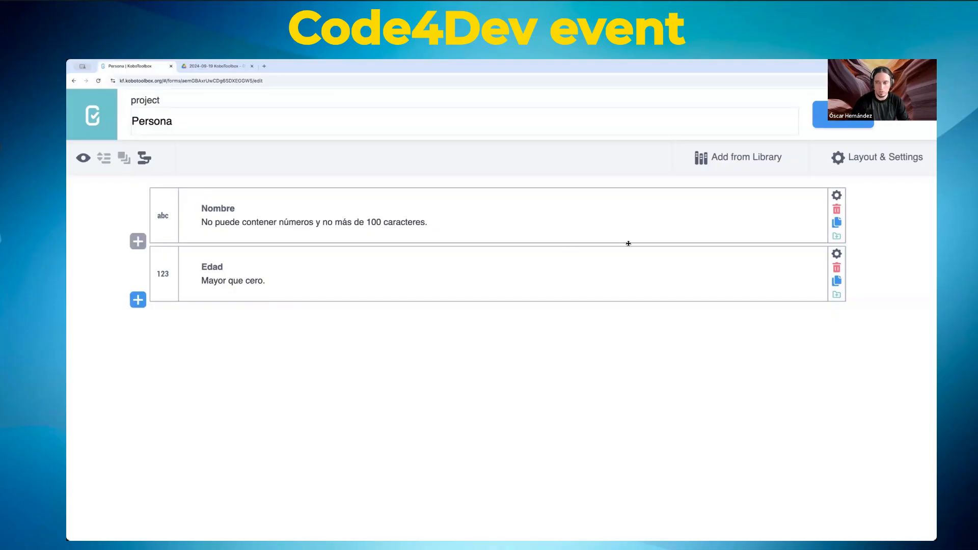
Step: Open the Nombre question settings and try appending 'y apellidos' to its label, then remove it
click(837, 196)
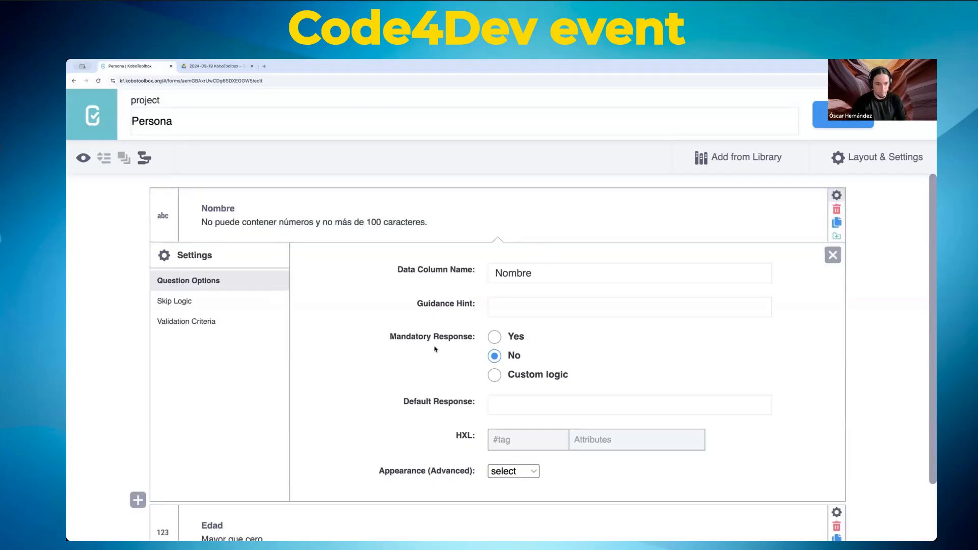
click(836, 194)
click(837, 194)
scroll(313, 316, down, 1)
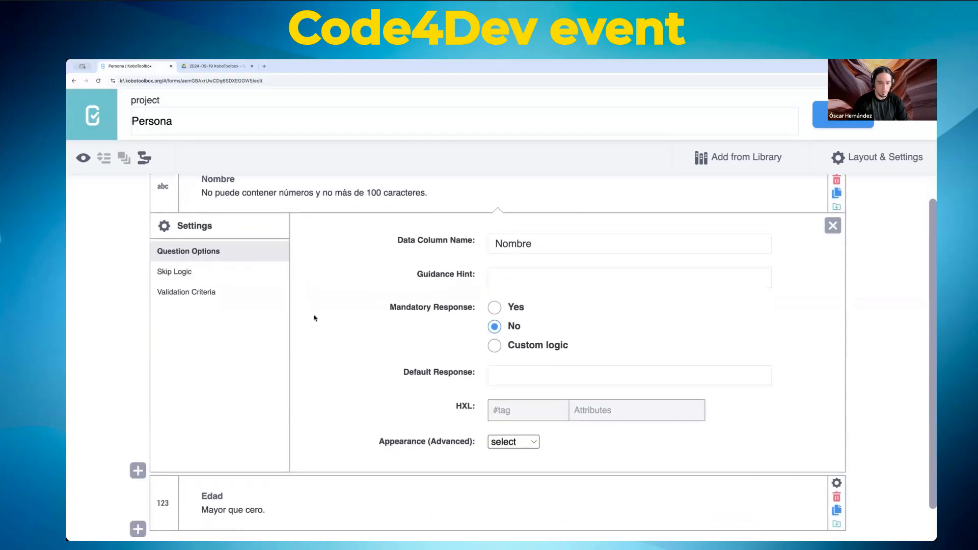
double_click(546, 250)
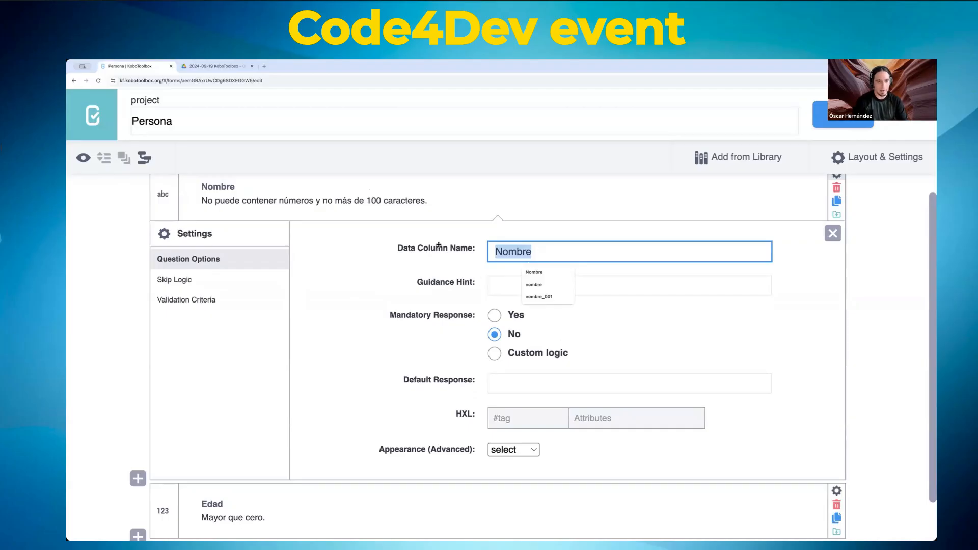
click(214, 186)
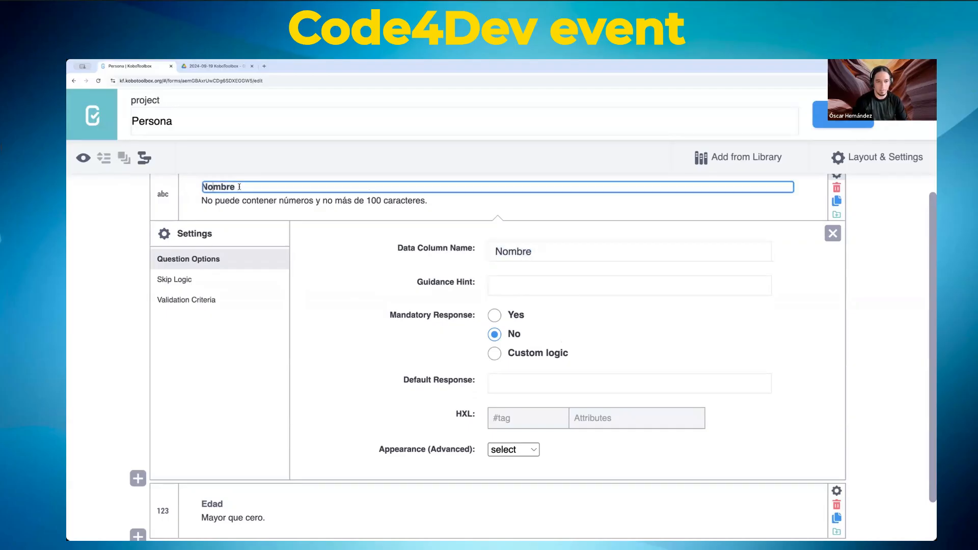
text(y ape)
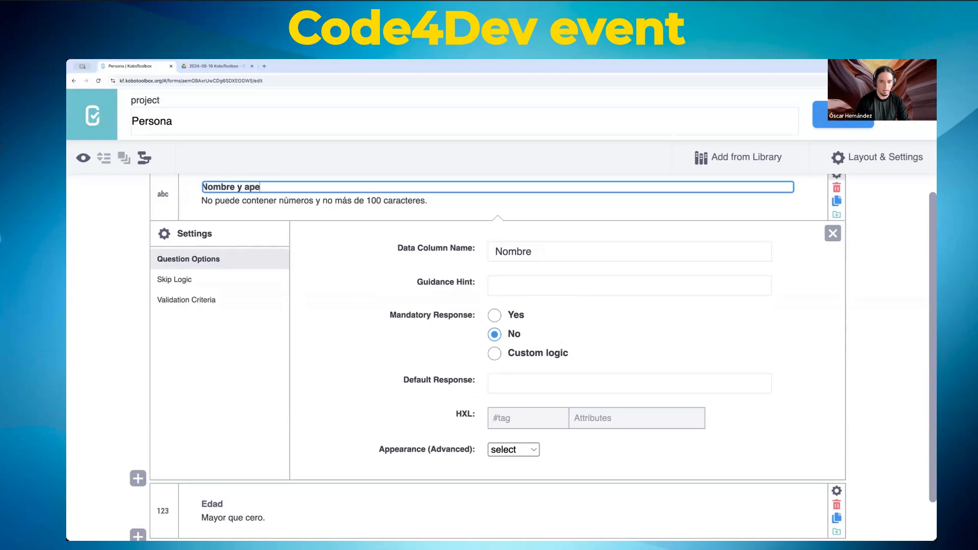
text(llidos)
key(Tab)
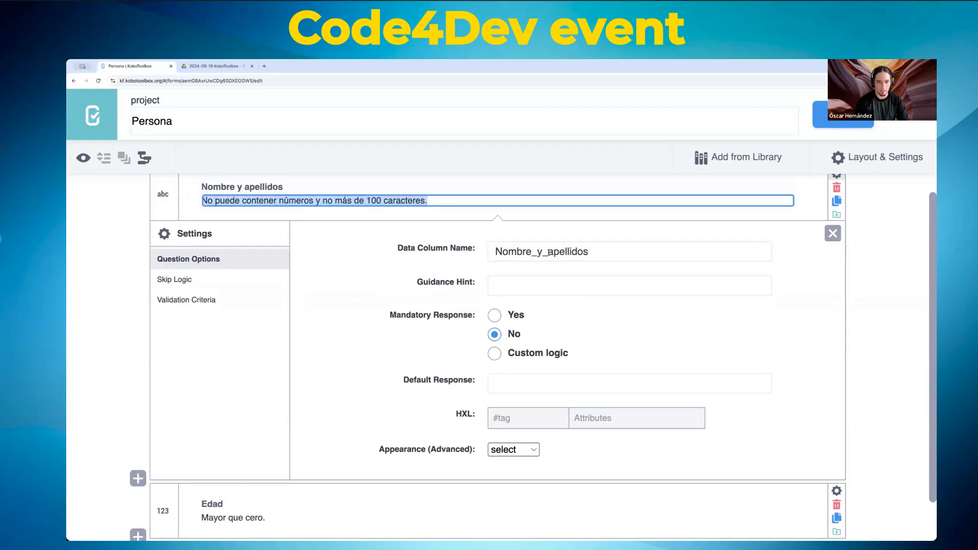
double_click(270, 185)
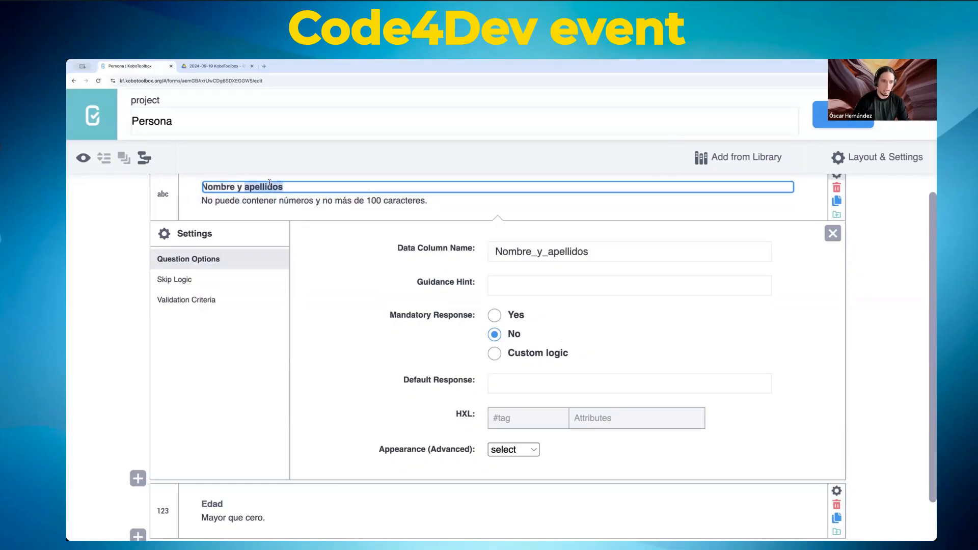
key(BackSpace)
key(BackSpace)
key(BackSpace)
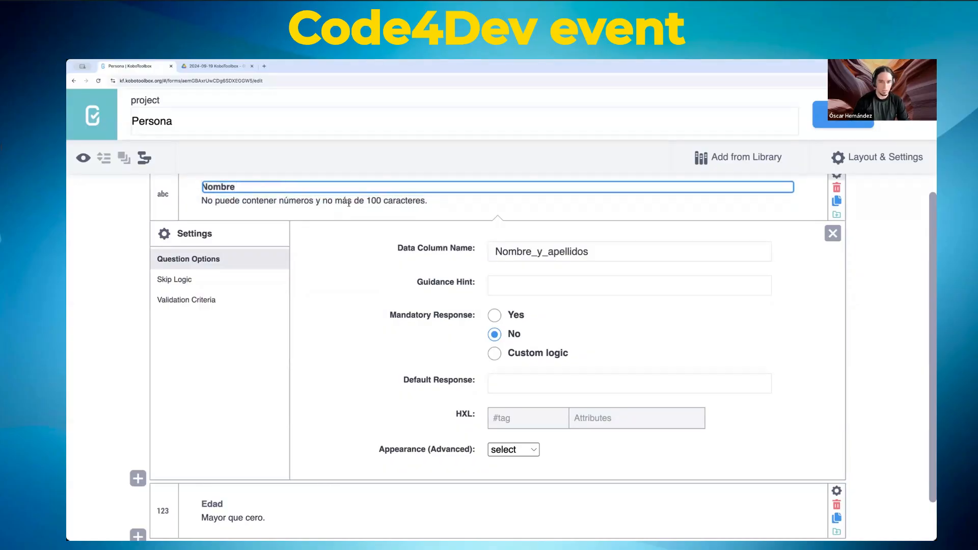
Step: Rename the Nombre question's data column name to nombre_apellidos
double_click(530, 251)
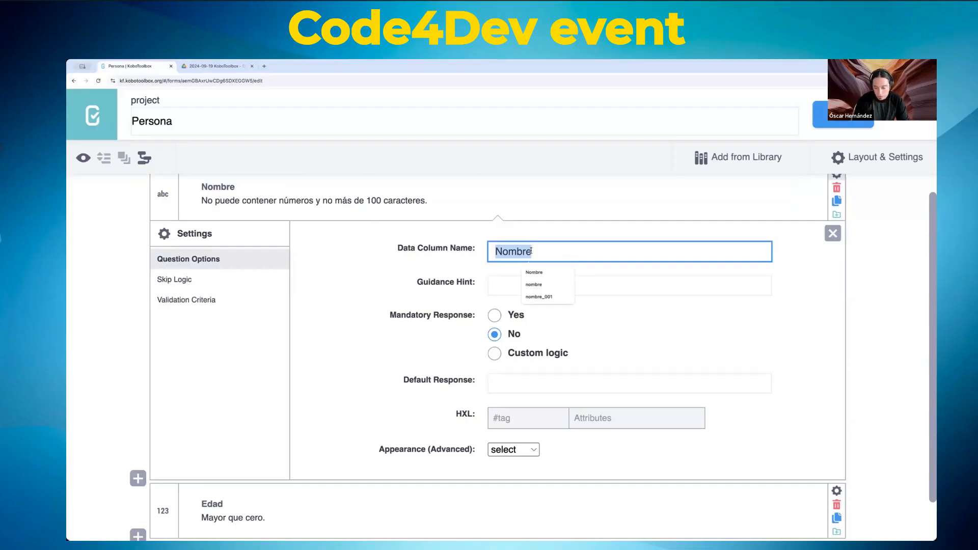
text(nombre)
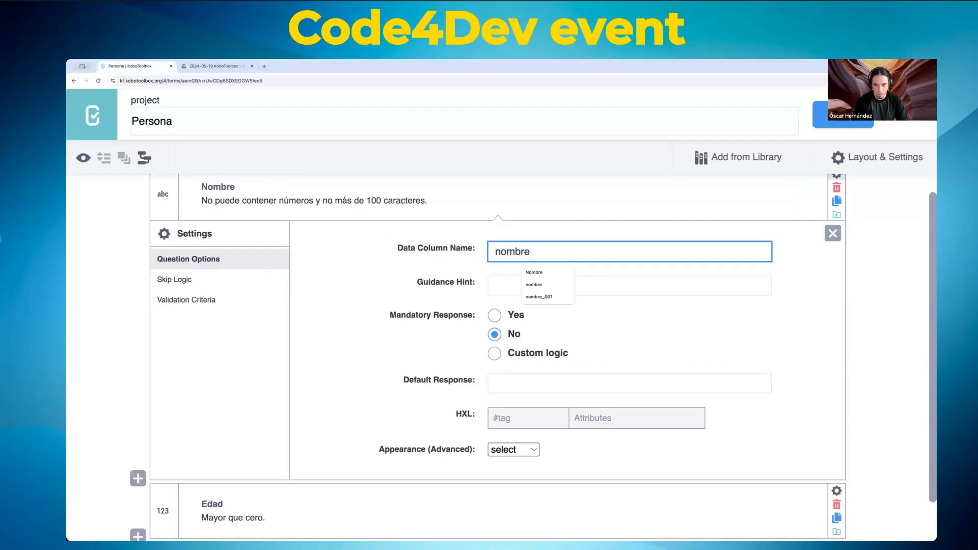
text(_)
key(BackSpace)
text(apellidos)
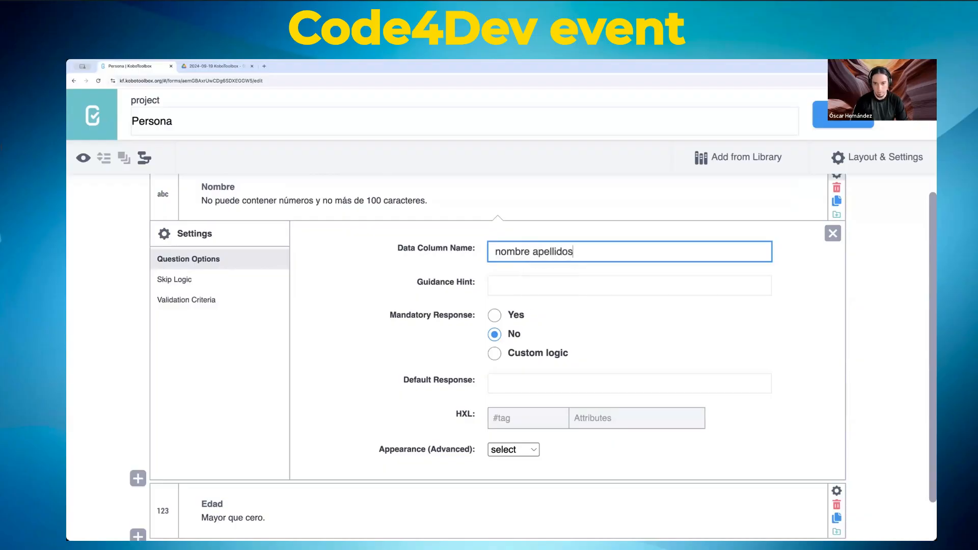
key(Tab)
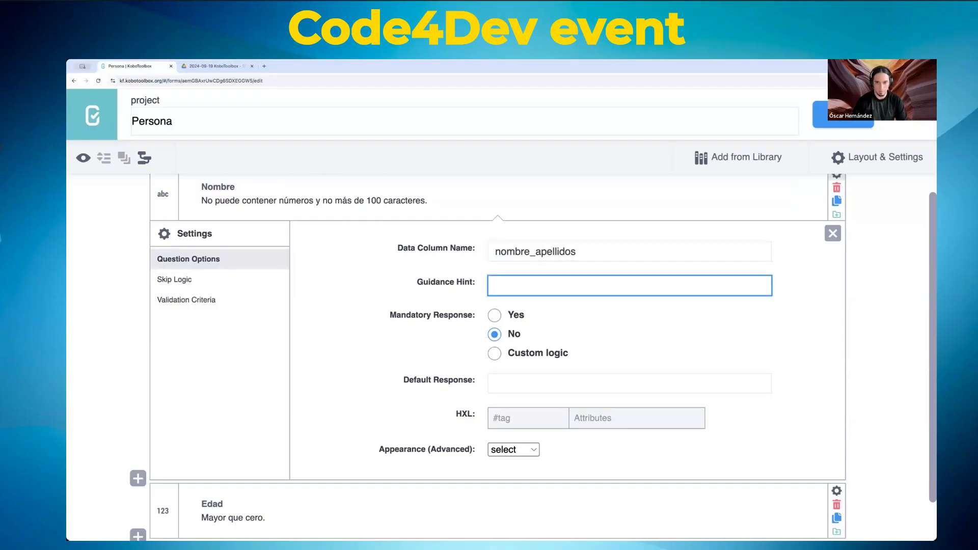
click(537, 254)
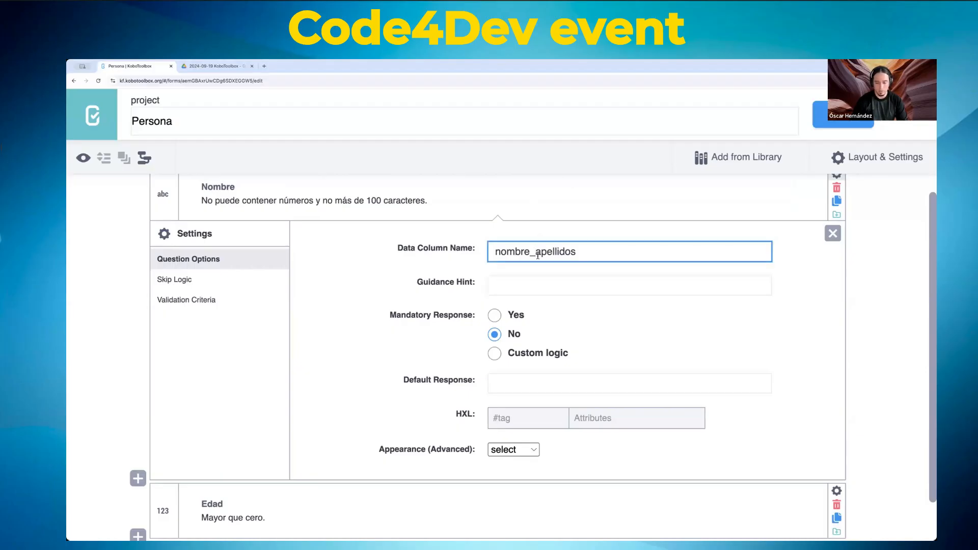
double_click(537, 254)
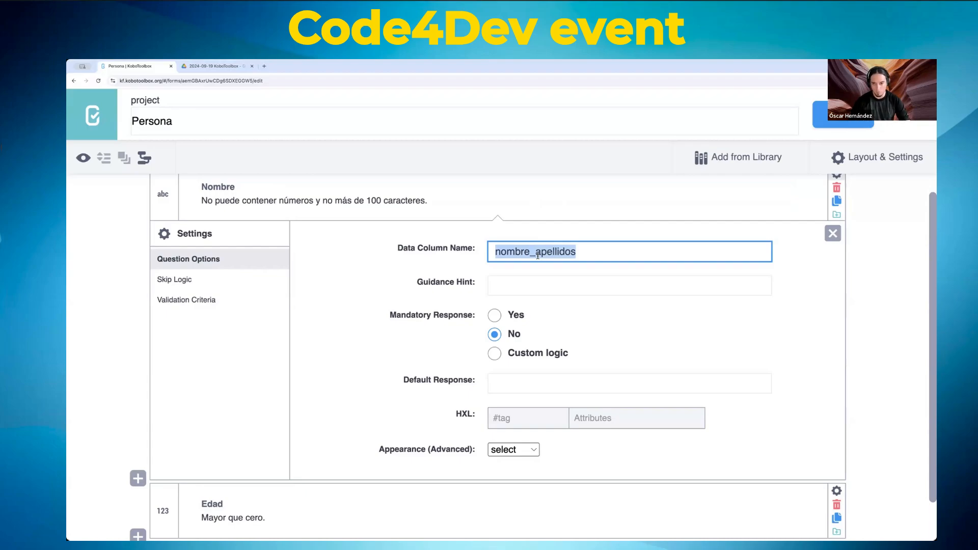
click(538, 256)
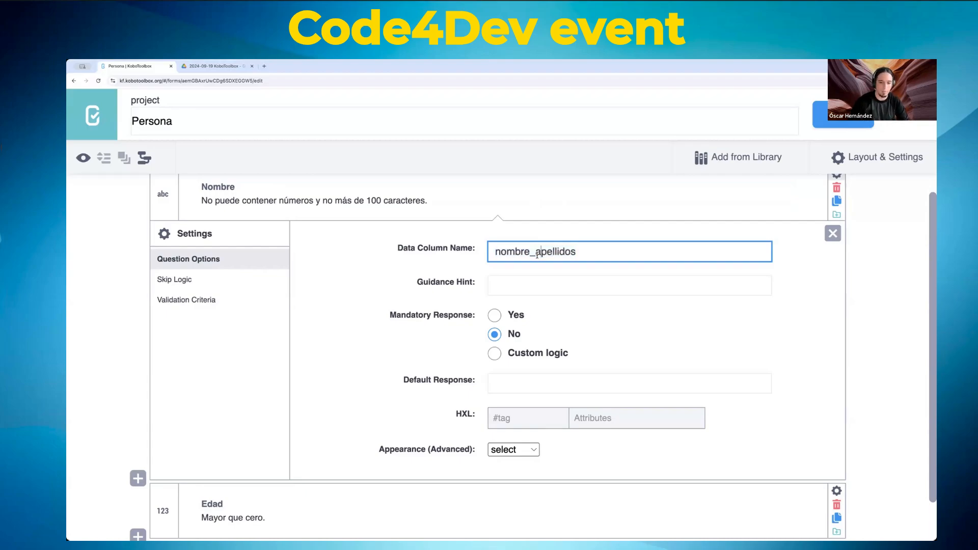
double_click(552, 252)
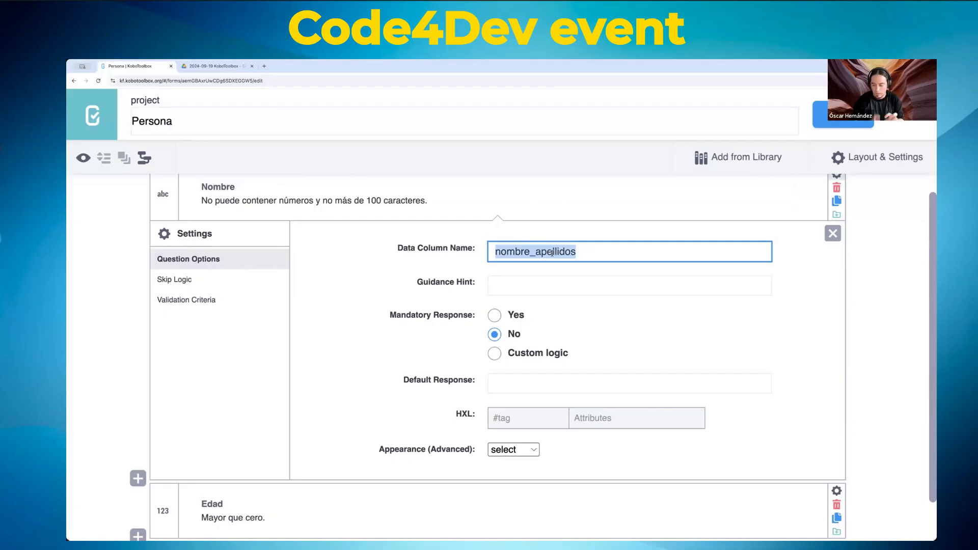
Step: Restore the label to plain Nombre after test characters, and place the cursor in Guidance Hint
click(259, 188)
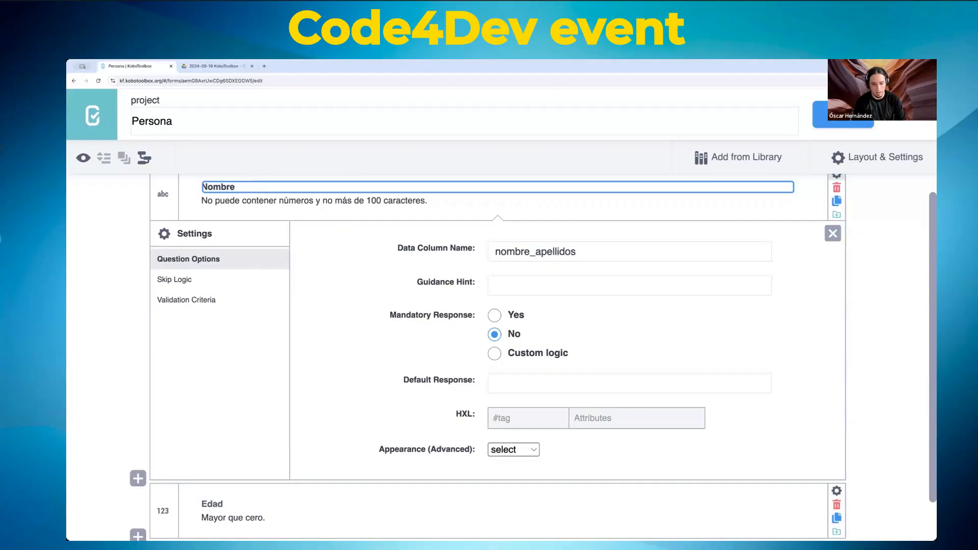
text(kjasd;lk)
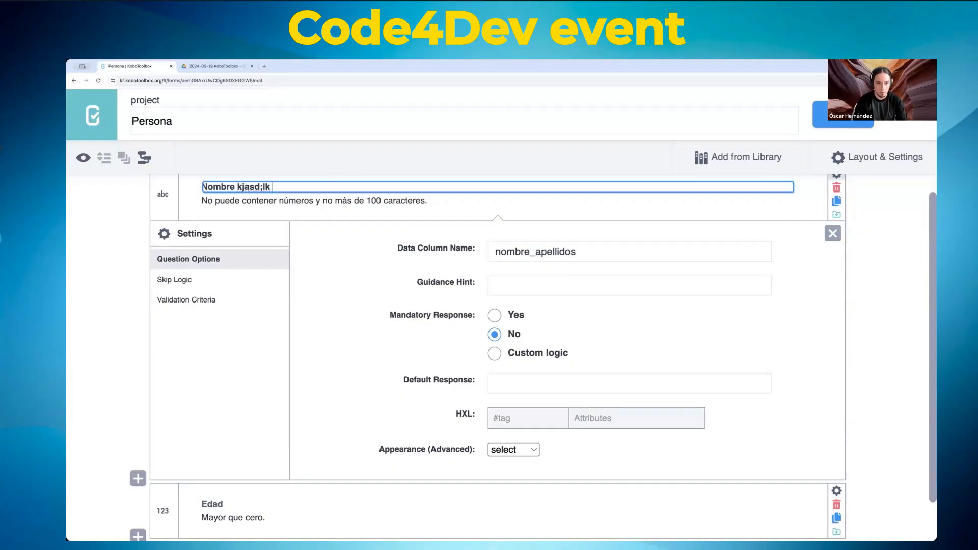
key(Tab)
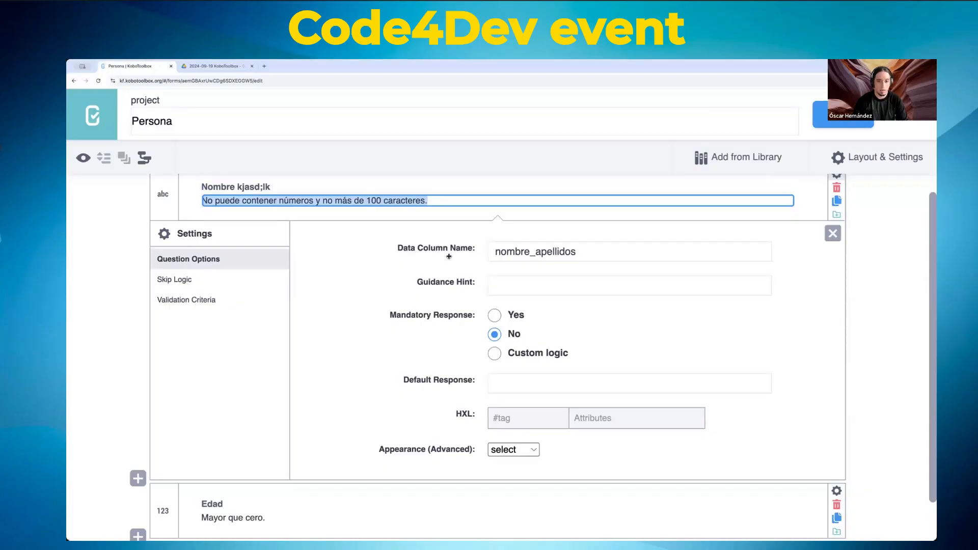
click(592, 245)
click(268, 186)
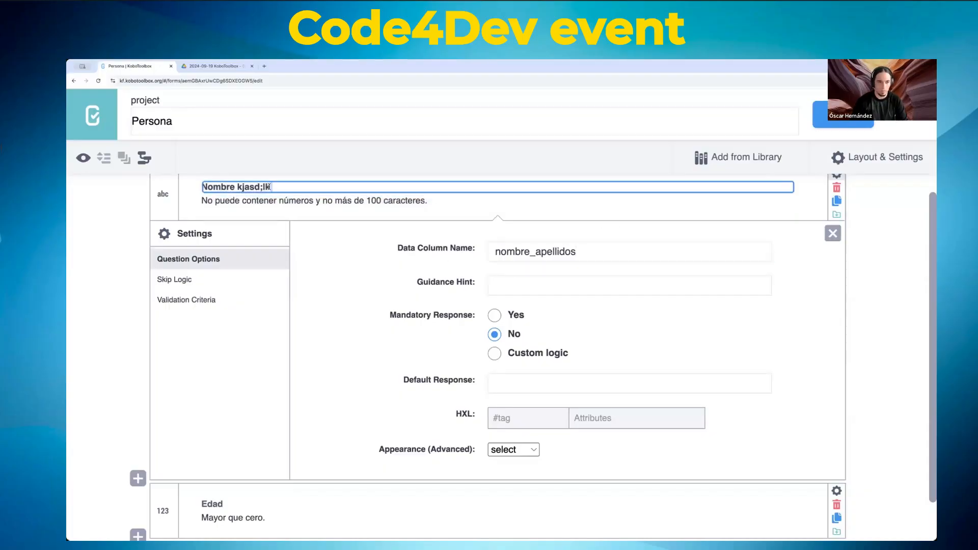
key(BackSpace)
key(BackSpace)
key(BackSpace)
key(BackSpace)
key(BackSpace)
key(BackSpace)
key(BackSpace)
key(BackSpace)
key(BackSpace)
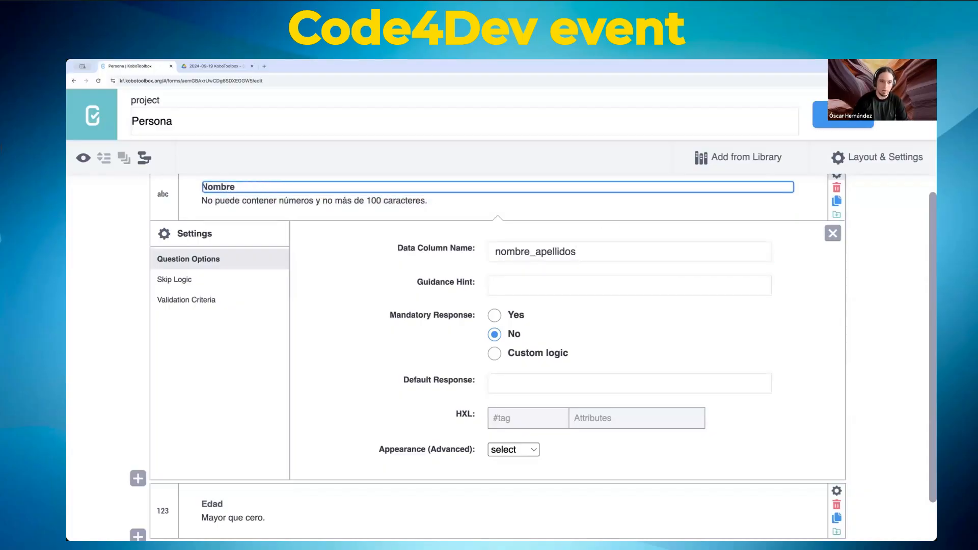
click(523, 291)
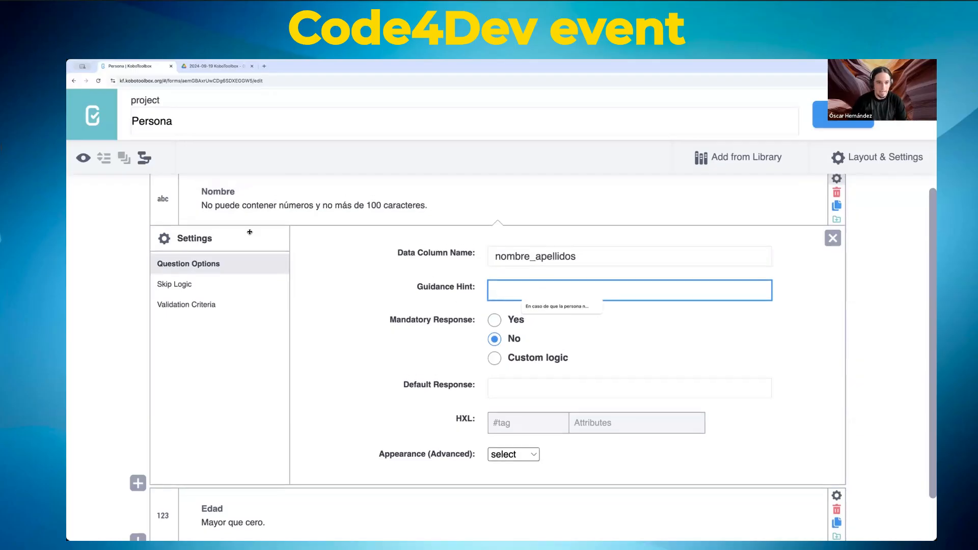
Step: Enter 'No pongas nombres en japonés.' as the Nombre question's guidance hint and save the form
scroll(234, 231, up, 1)
click(234, 216)
triple_click(234, 222)
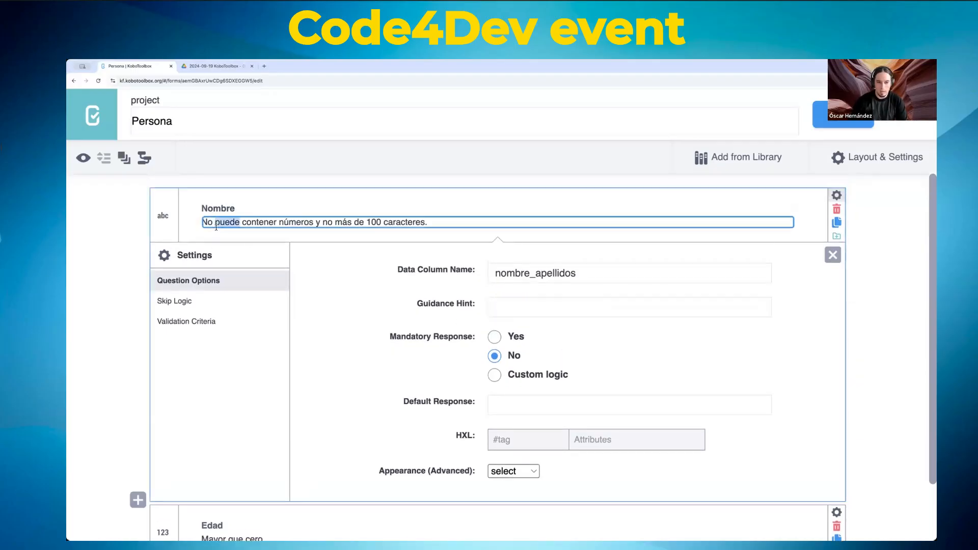
click(523, 302)
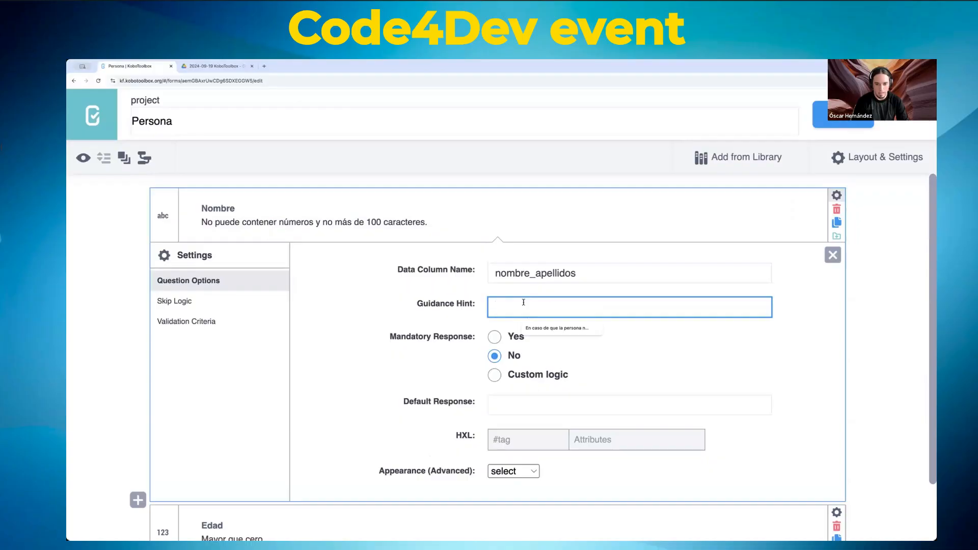
text(No pongas n)
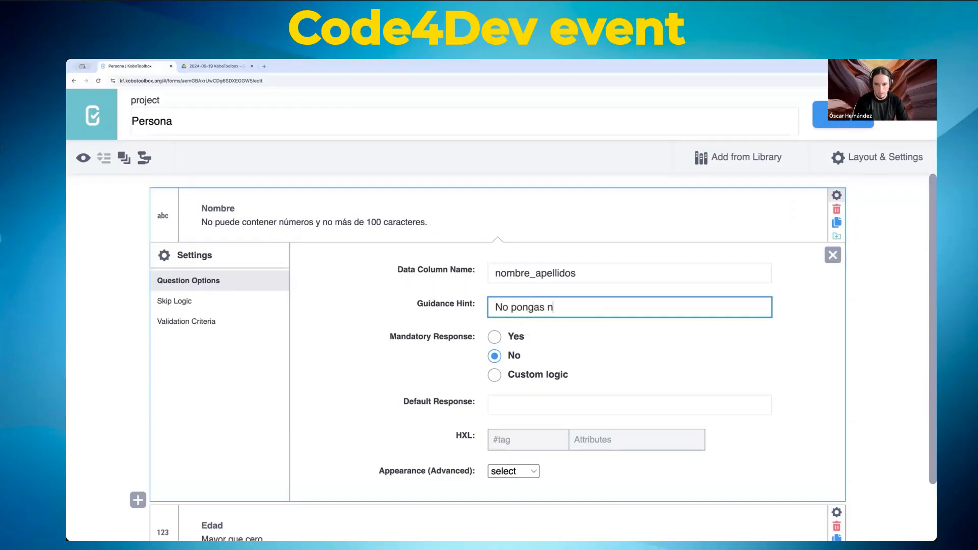
text(ombres)
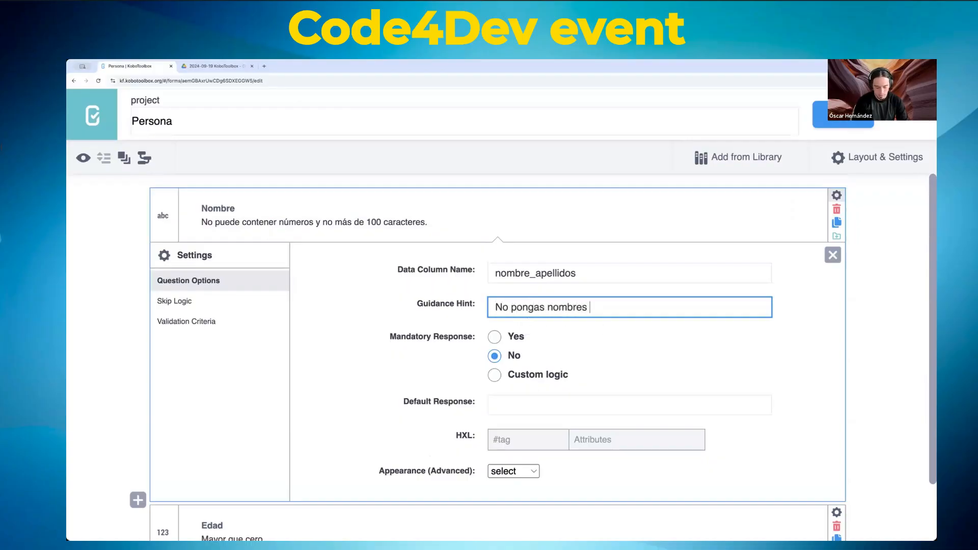
text( en jap)
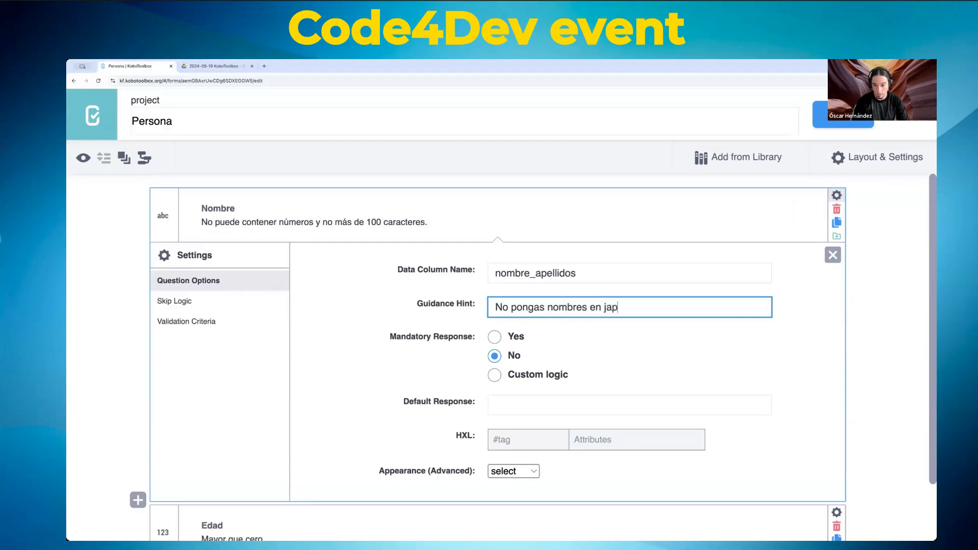
text(onés.)
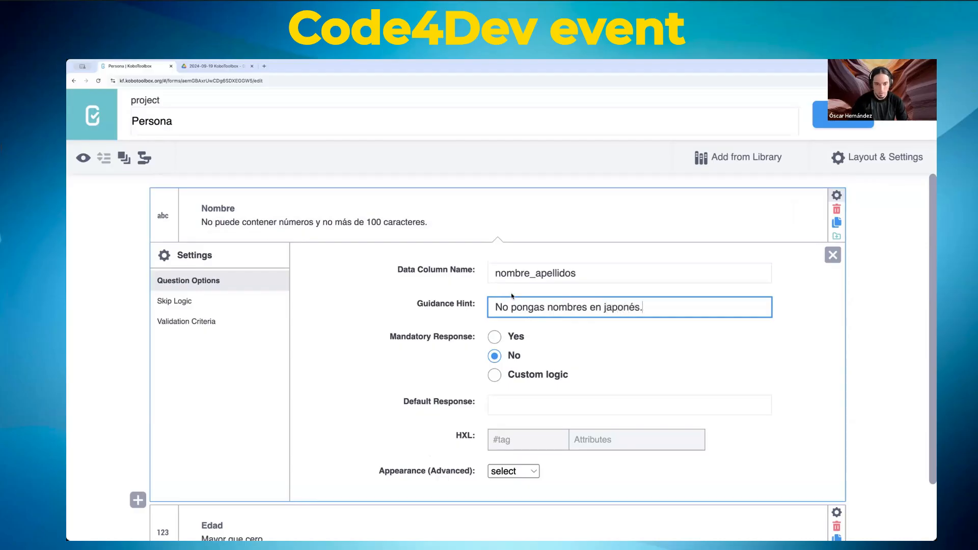
click(455, 261)
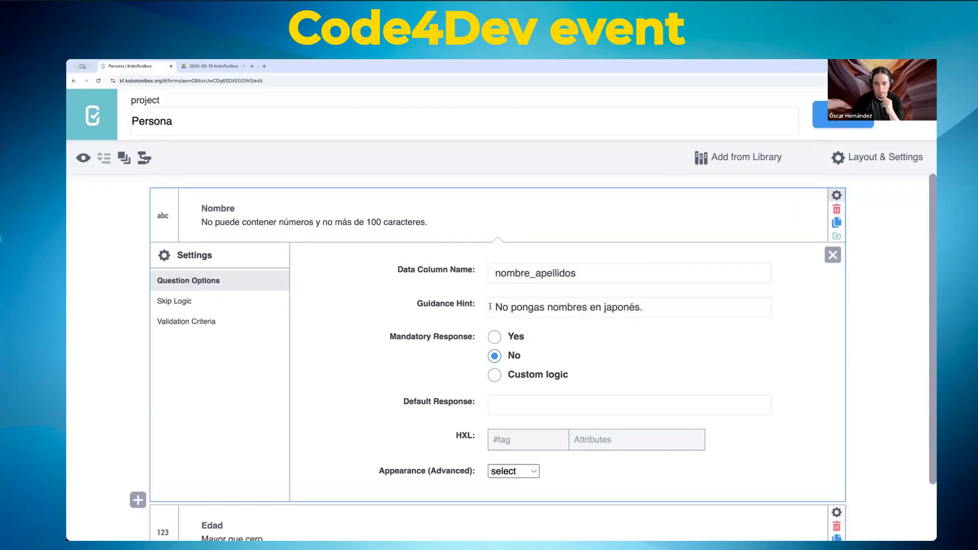
drag(490, 306, 660, 306)
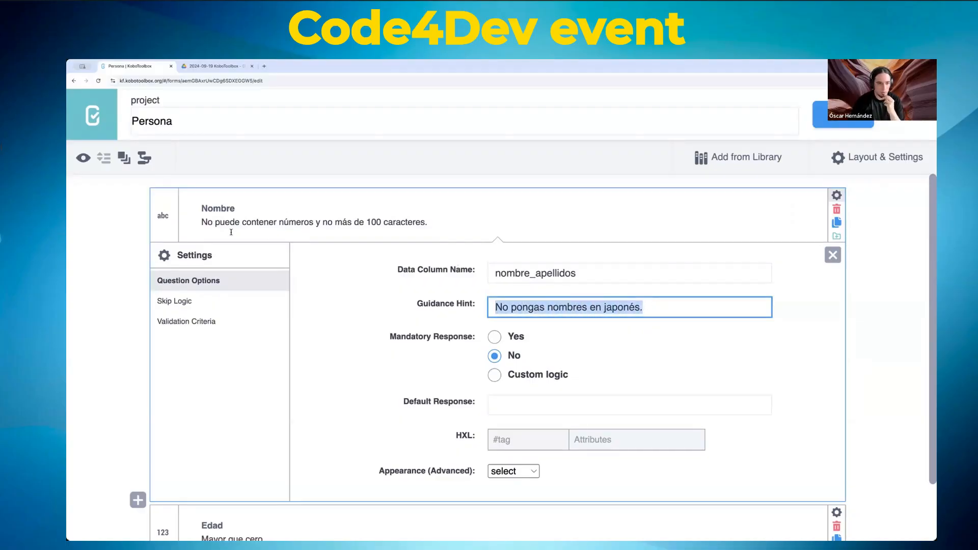
click(844, 114)
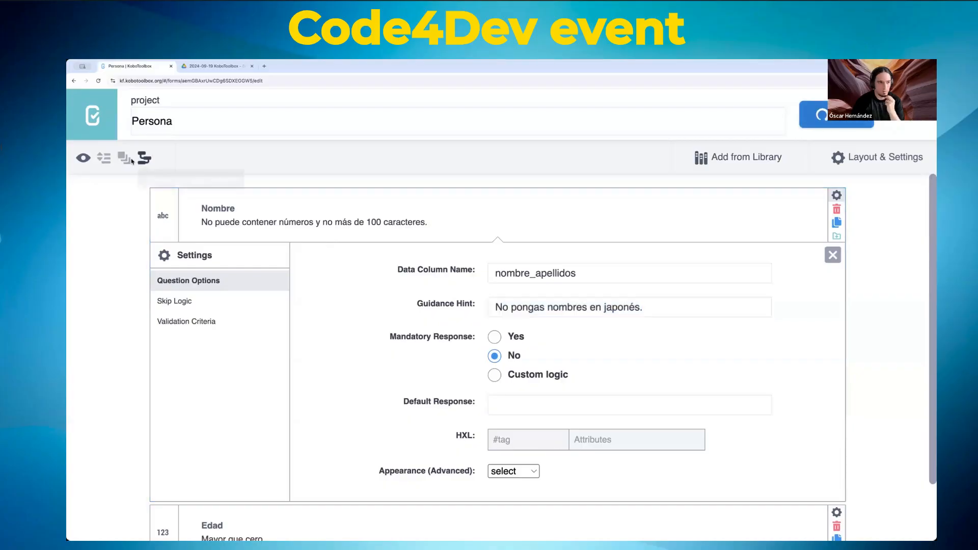
click(83, 158)
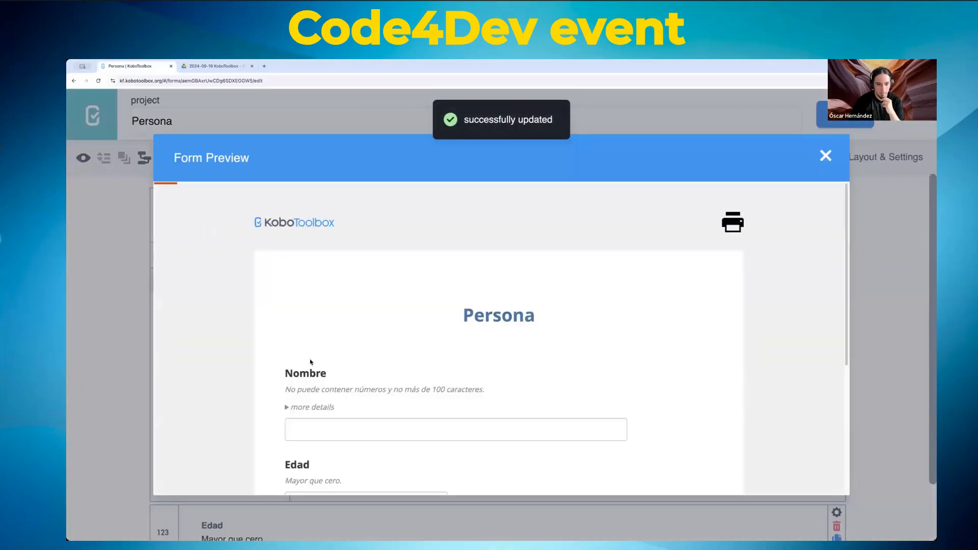
drag(289, 390, 492, 397)
scroll(492, 396, down, 2)
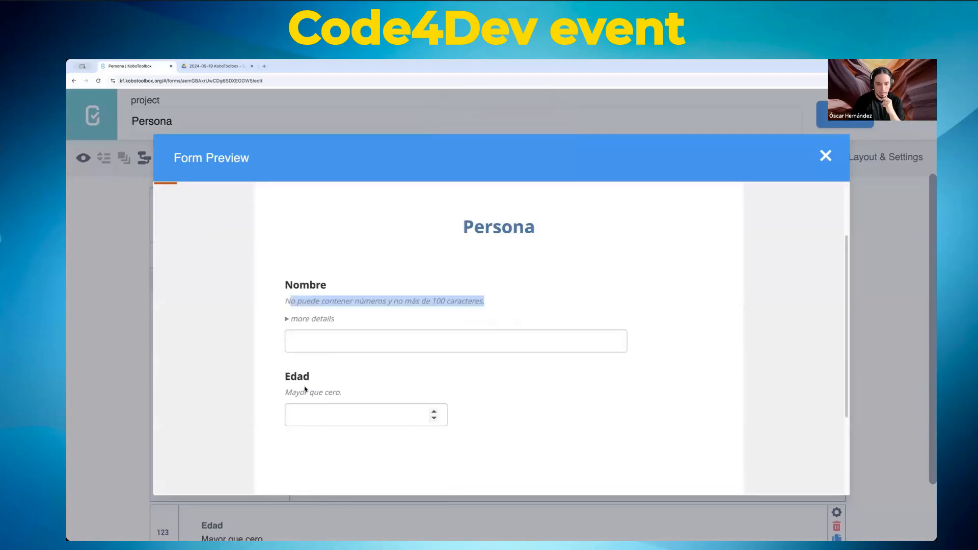
click(287, 320)
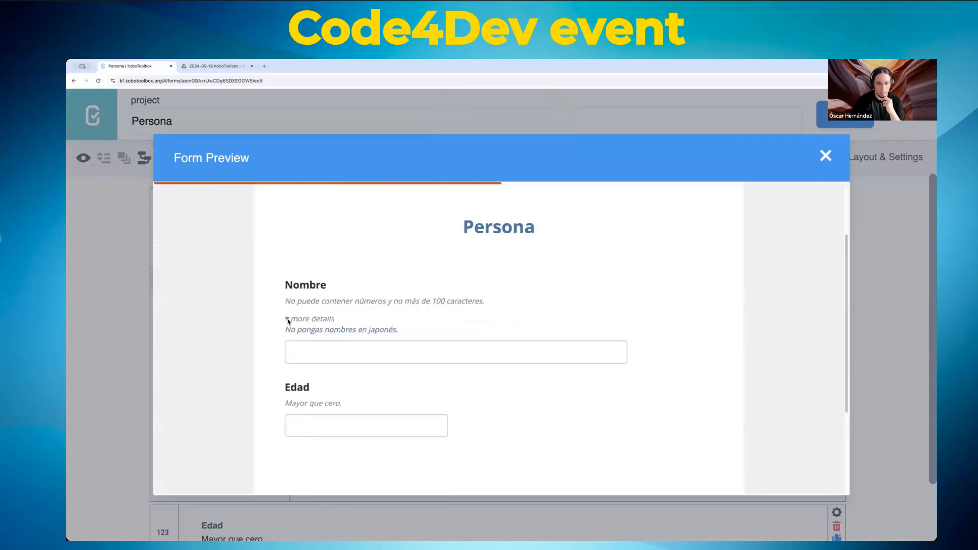
click(287, 319)
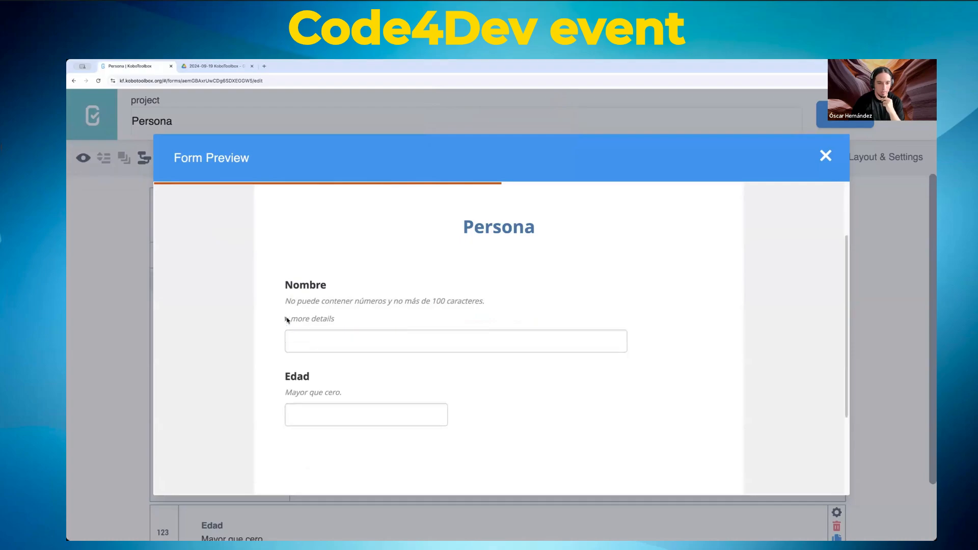
Step: Close the preview and delete the Nombre question's guidance hint text
click(825, 156)
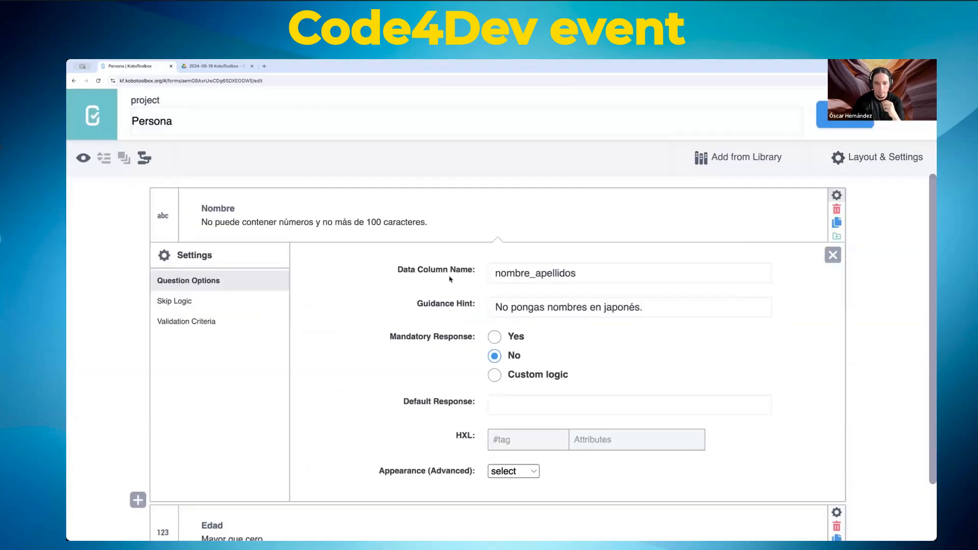
triple_click(570, 308)
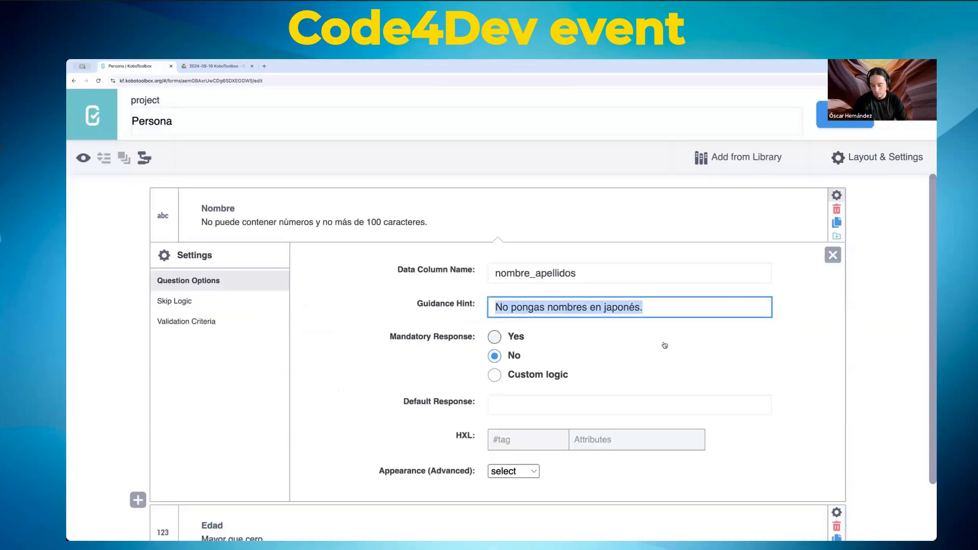
key(BackSpace)
click(312, 223)
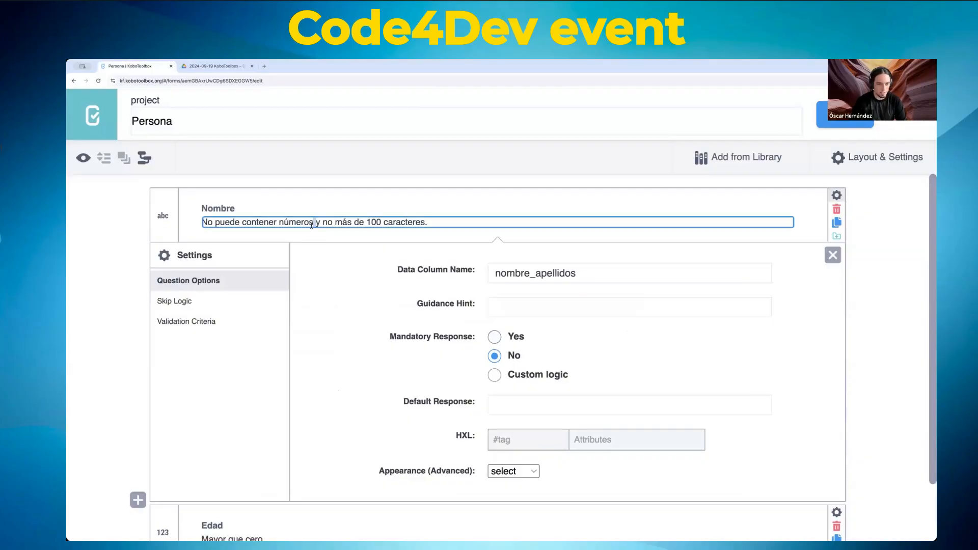
scroll(349, 346, down, 2)
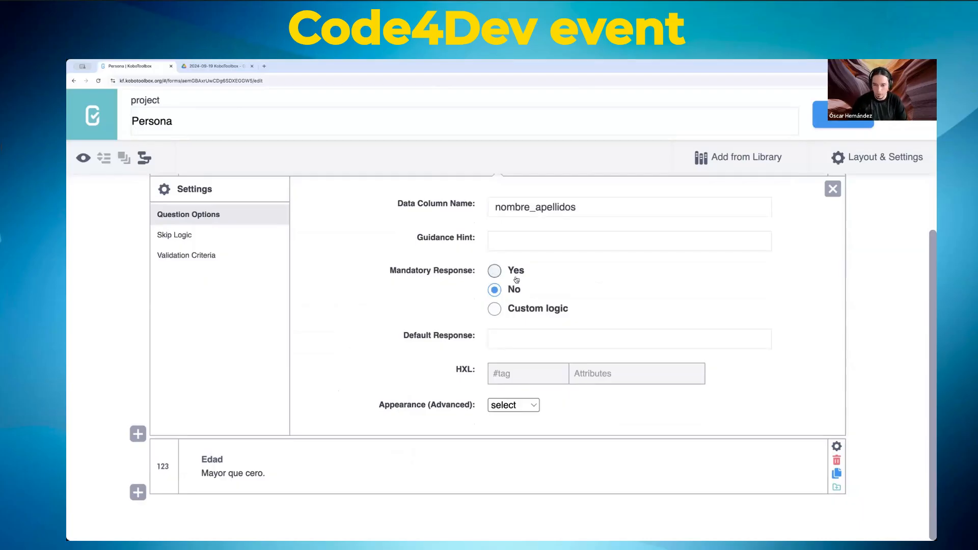
Step: Set the Nombre question's Mandatory Response to Yes
click(494, 311)
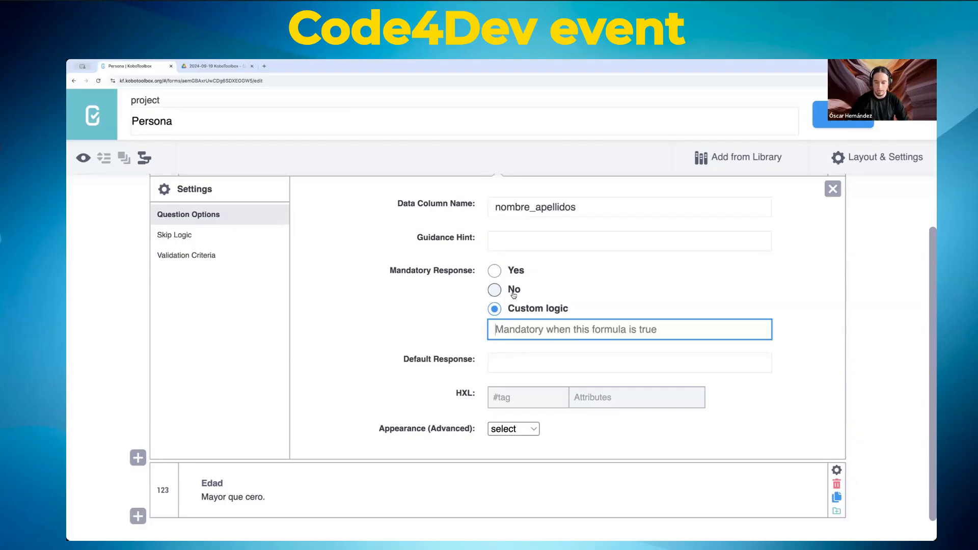
click(494, 289)
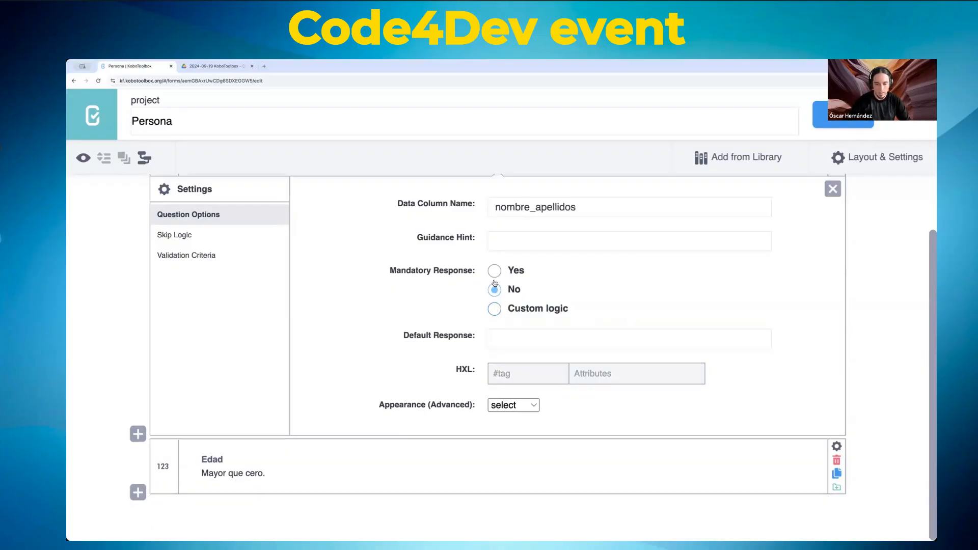
click(494, 271)
click(494, 287)
click(495, 271)
click(494, 290)
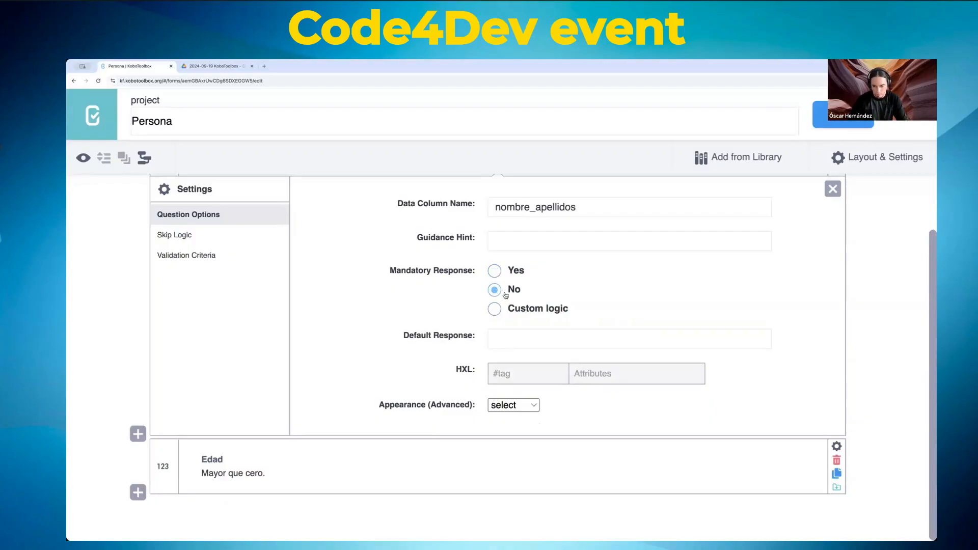
click(494, 271)
click(495, 309)
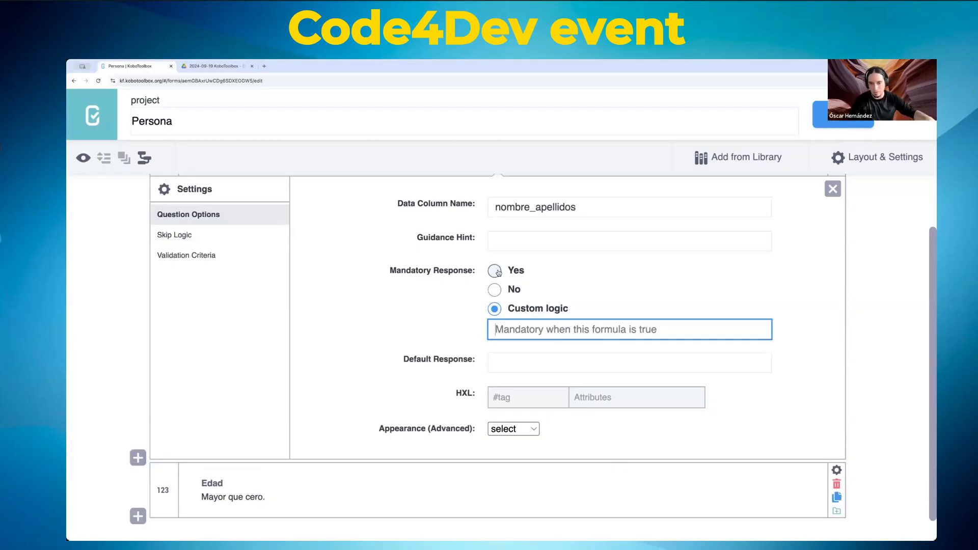
click(495, 271)
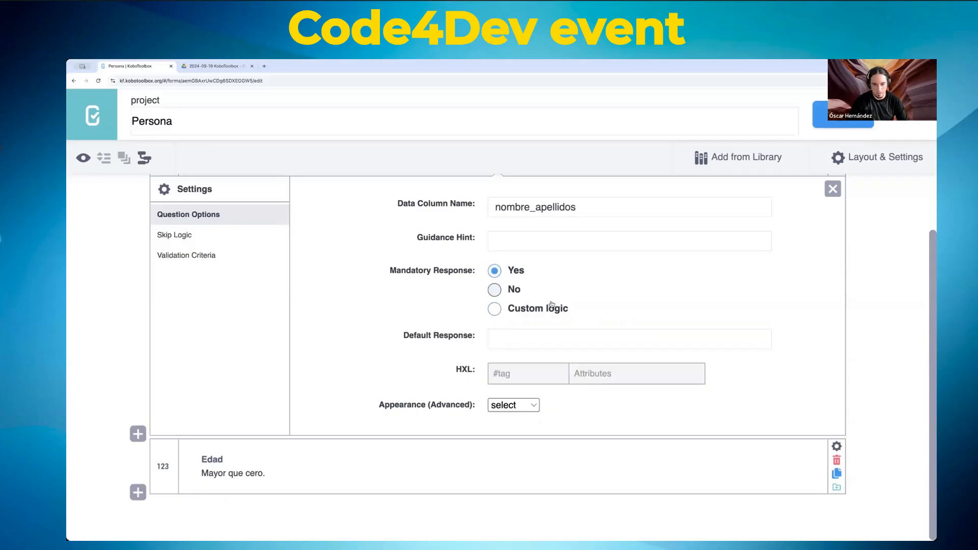
click(527, 334)
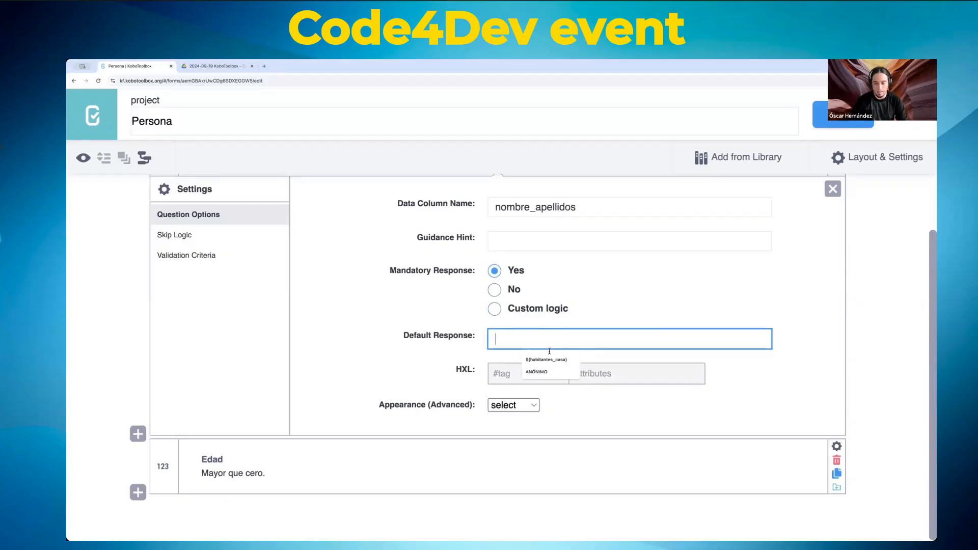
Step: Set ANÓNIMO as the Nombre question's default response and save the form
click(536, 372)
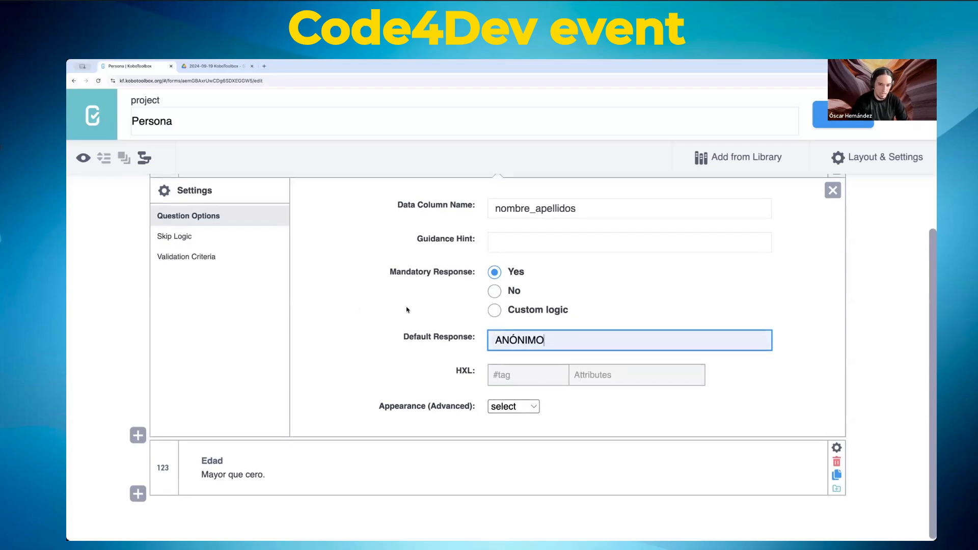
click(840, 121)
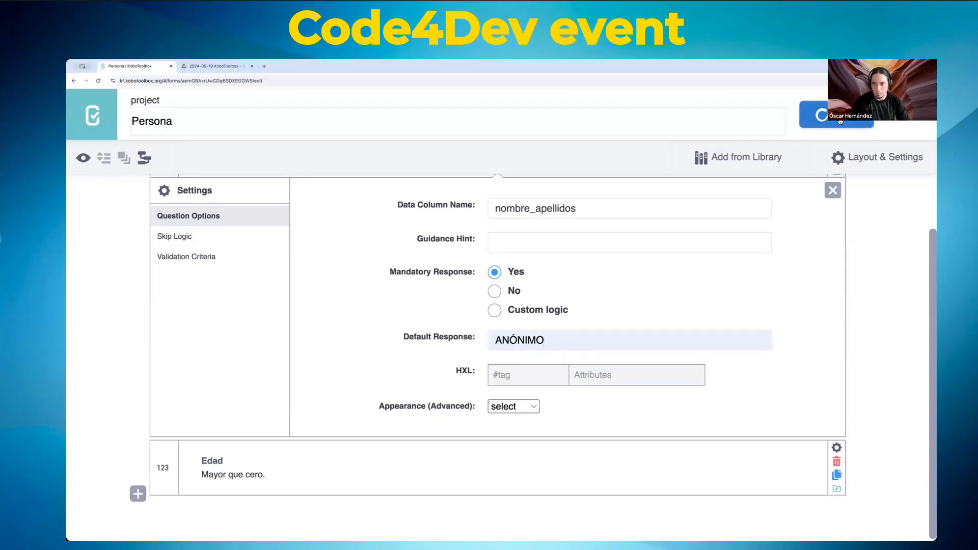
Step: Preview the form, replace the prefilled ANÓNIMO in Nombre with a sample name, and close the preview
click(83, 158)
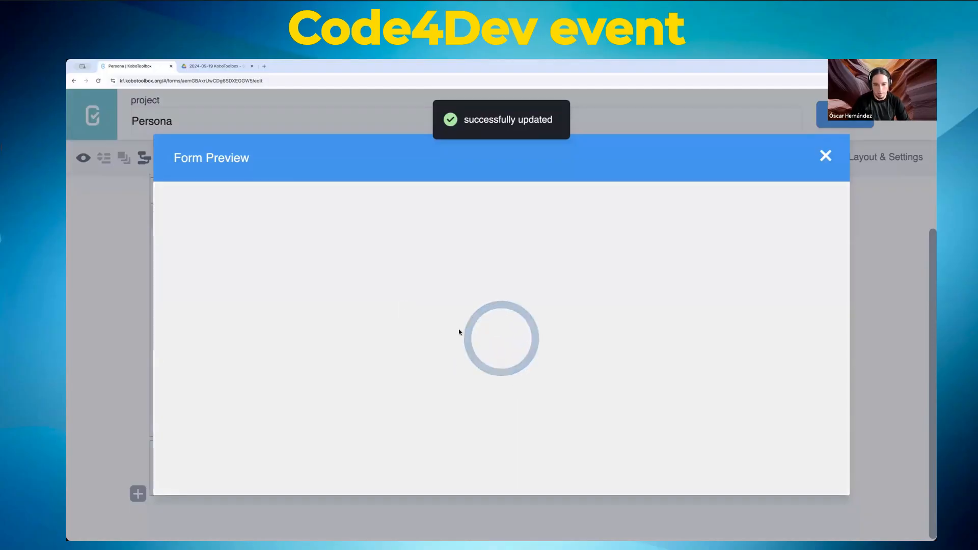
scroll(459, 333, down, 4)
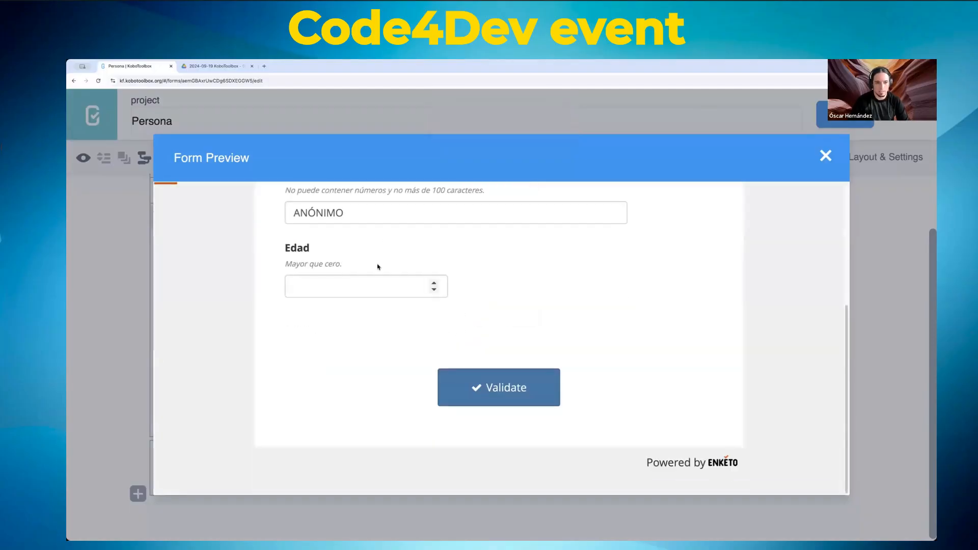
scroll(361, 345, up, 3)
click(365, 388)
double_click(364, 389)
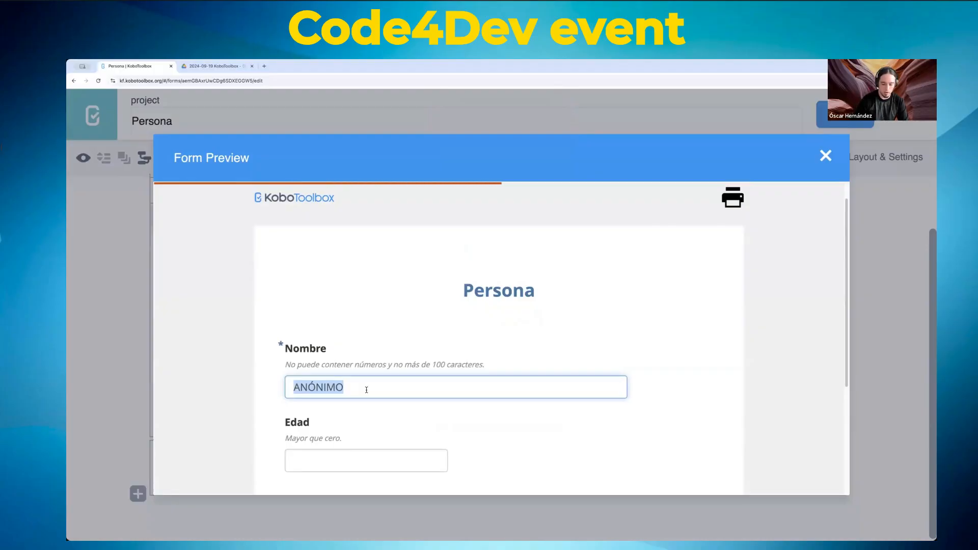
text(Pedro)
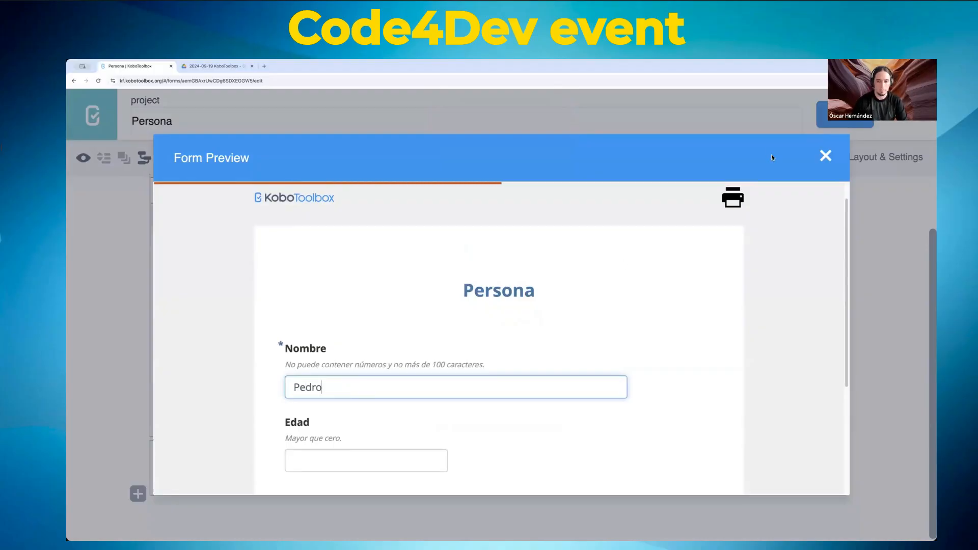
click(826, 157)
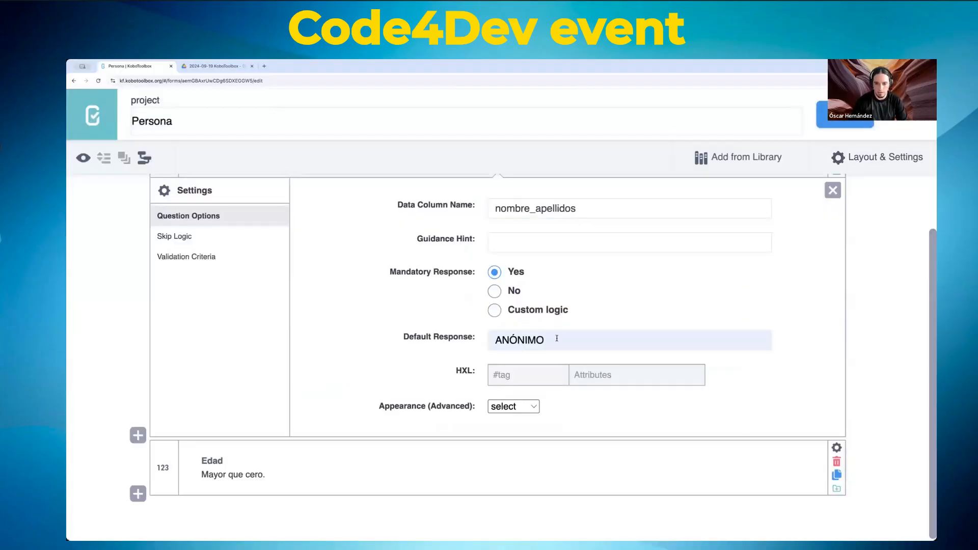
Step: Delete Nombre's ANÓNIMO default response, leave the HXL tag empty, and save the form
double_click(557, 338)
key(BackSpace)
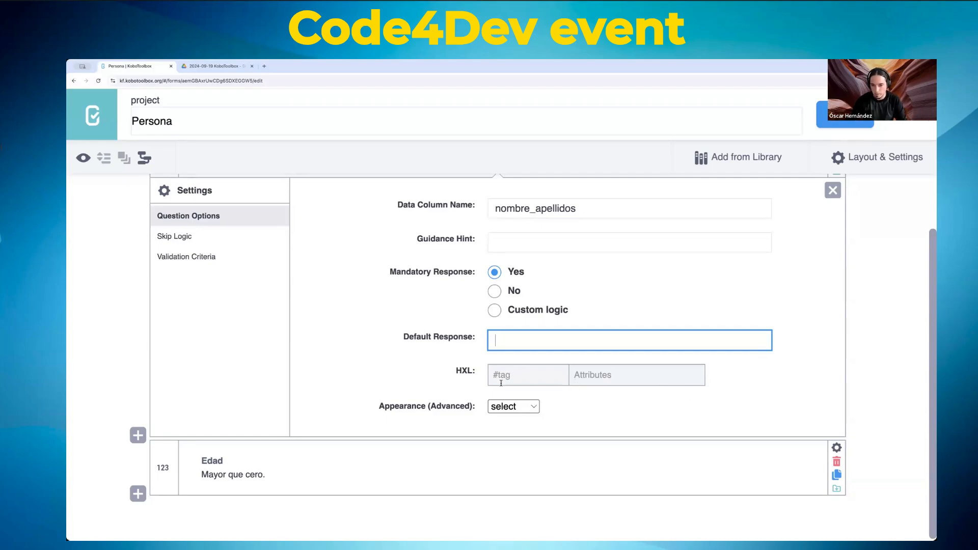
click(522, 377)
click(735, 385)
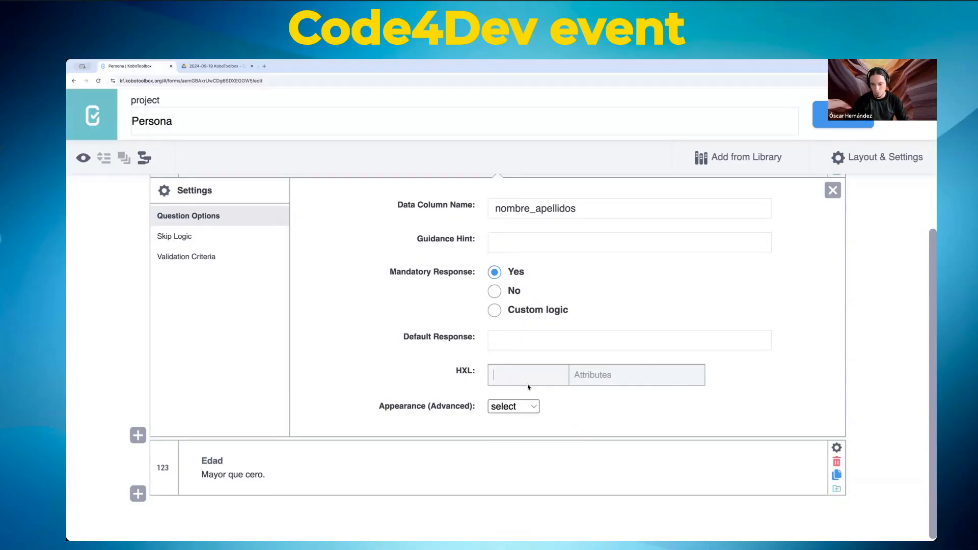
click(721, 378)
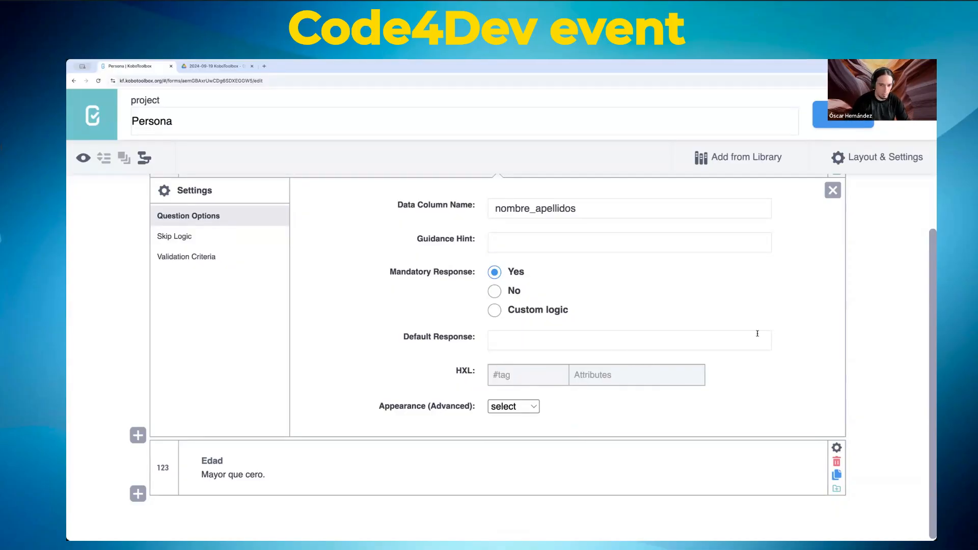
scroll(758, 333, up, 1)
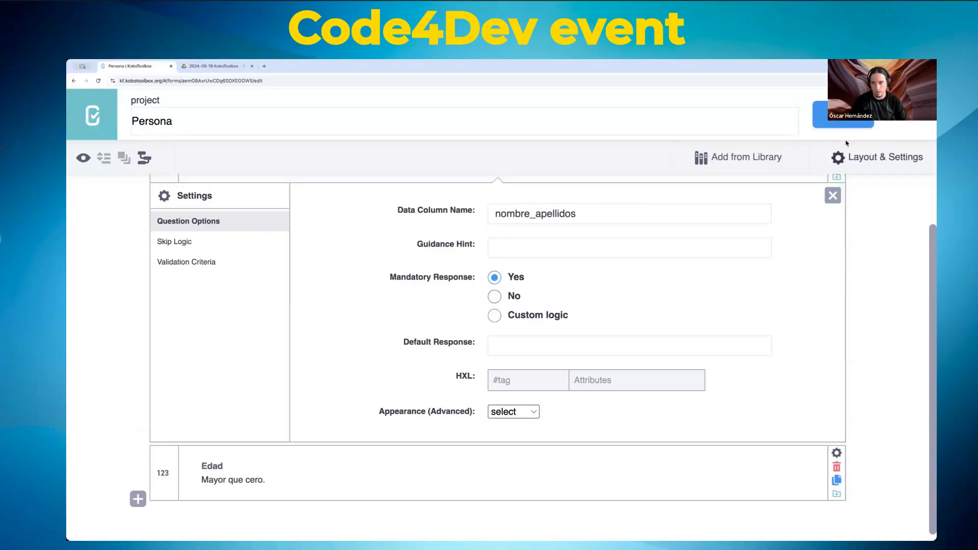
click(821, 115)
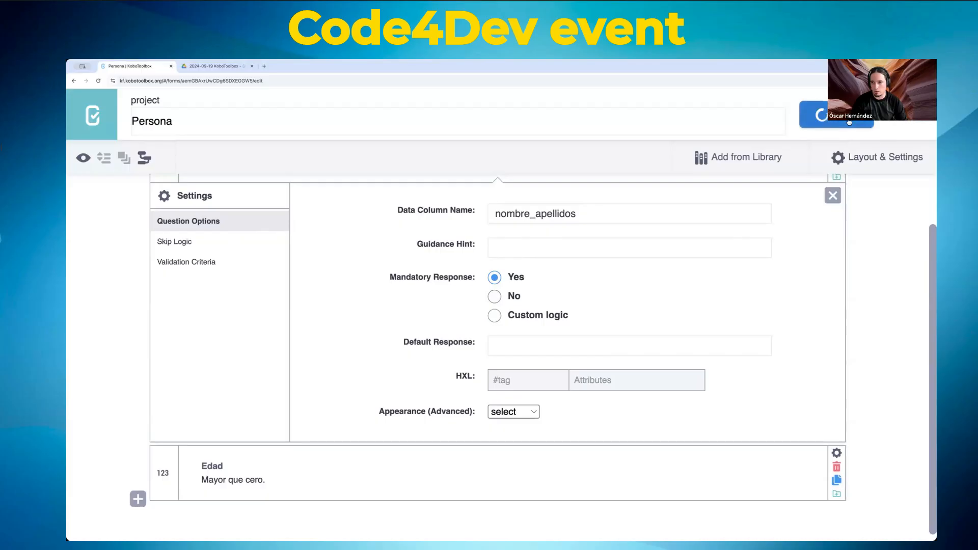
click(82, 159)
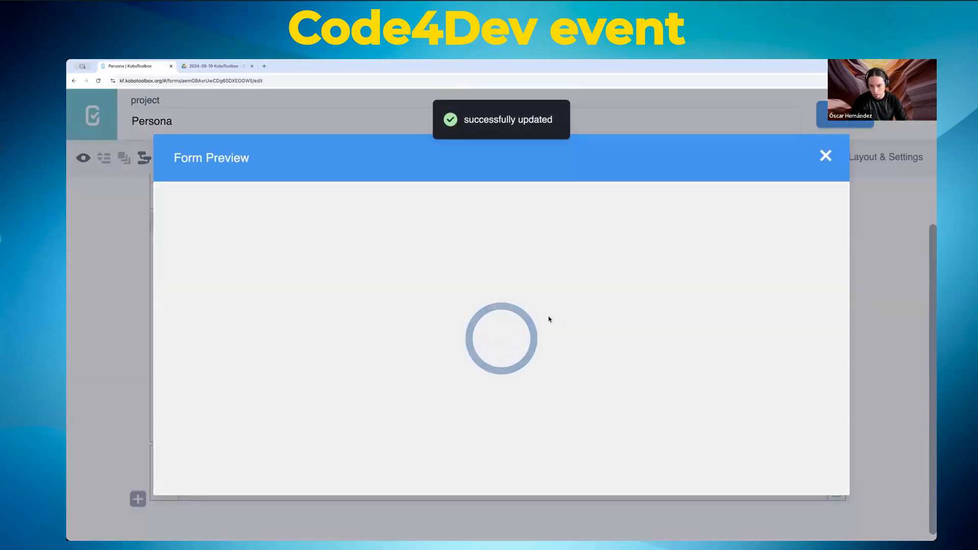
scroll(545, 378, down, 3)
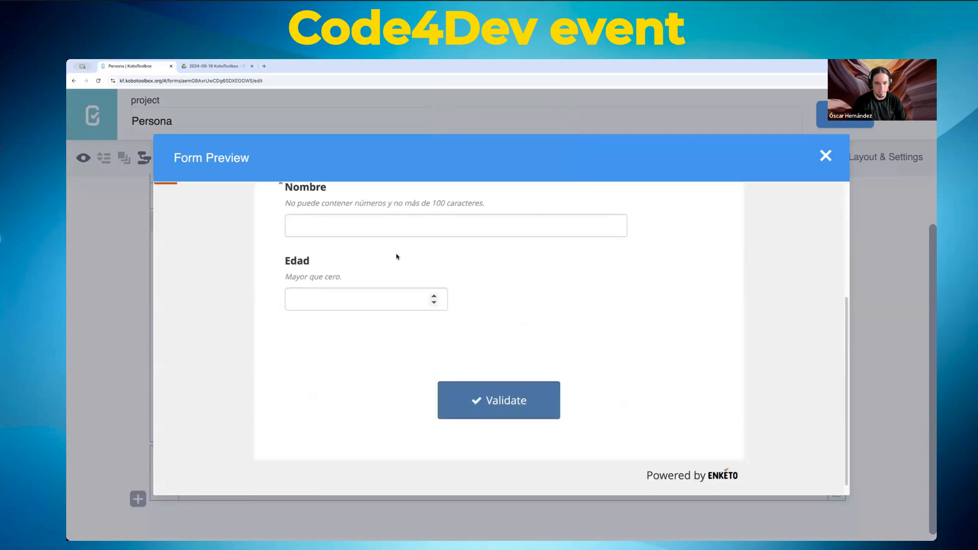
click(378, 230)
key(Tab)
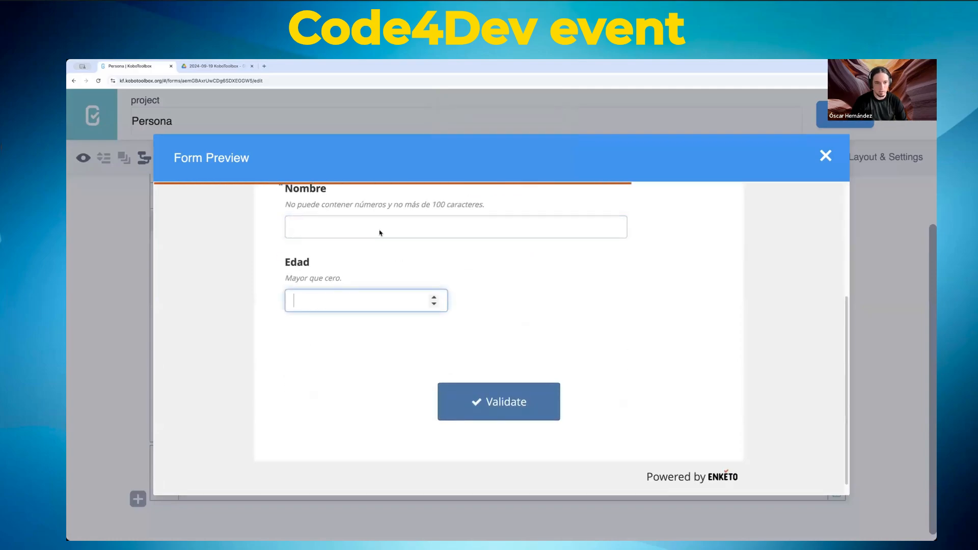
click(532, 405)
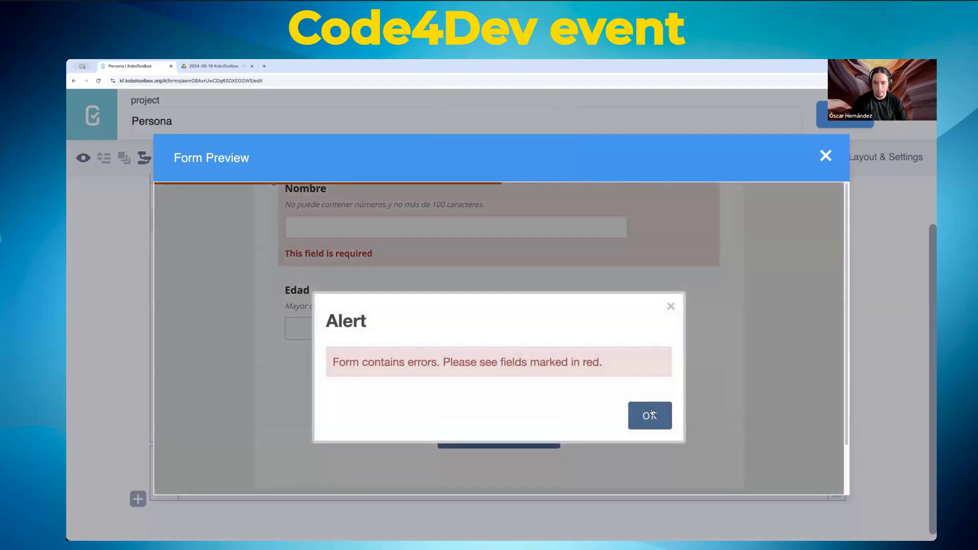
click(650, 416)
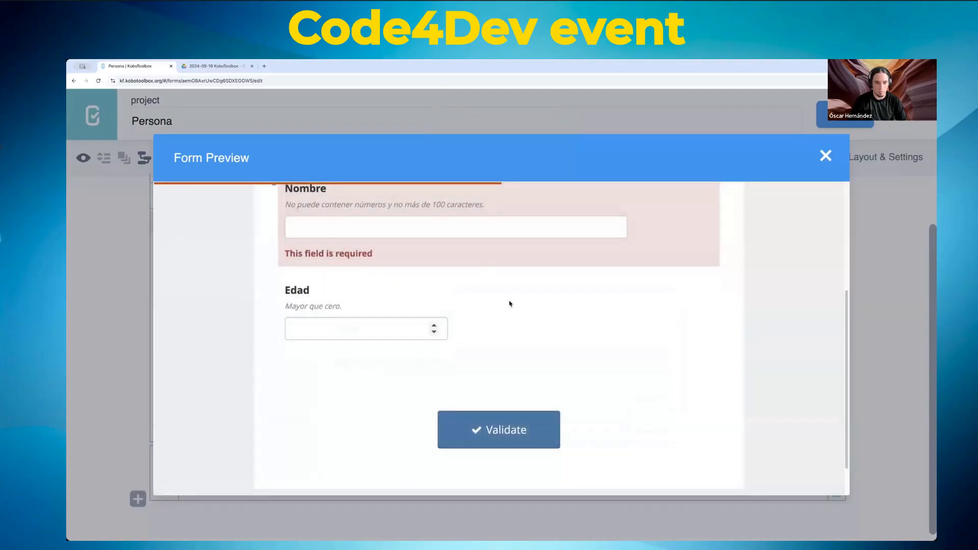
scroll(510, 303, up, 2)
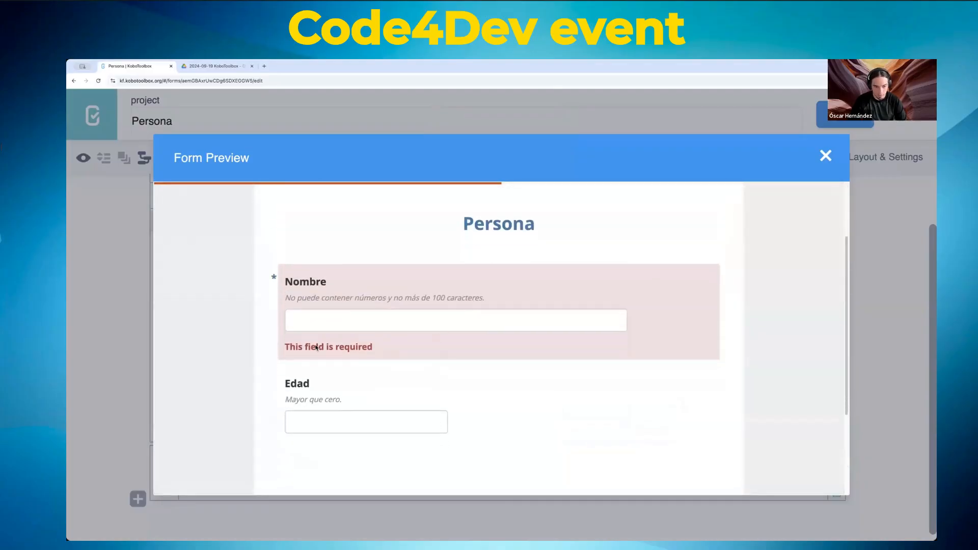
triple_click(317, 347)
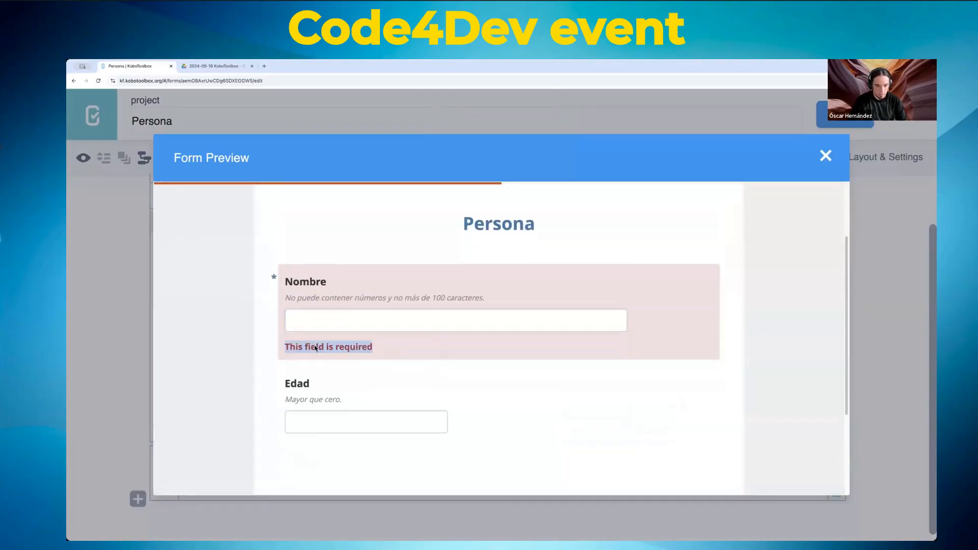
click(826, 157)
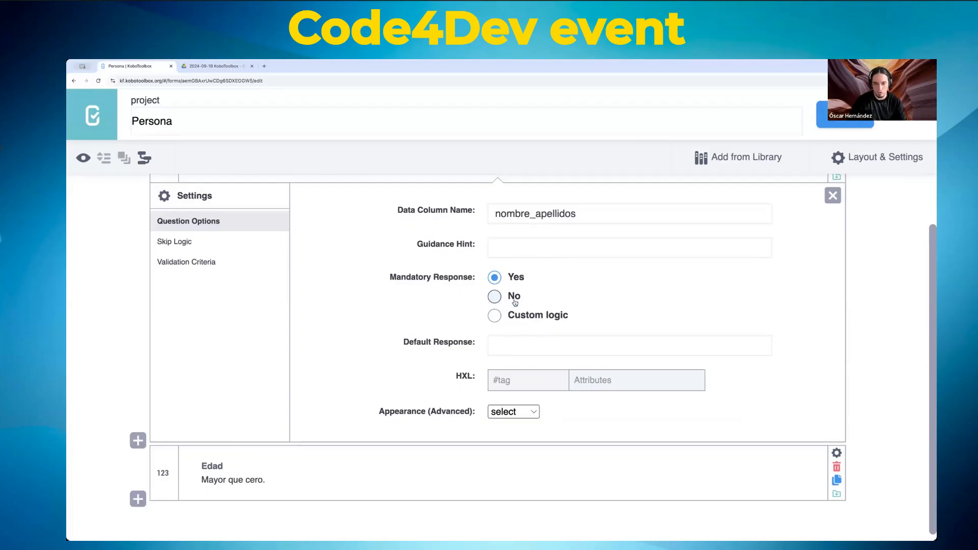
Step: Check Nombre's Appearance options without changing them, then display its Skip Logic settings
click(518, 412)
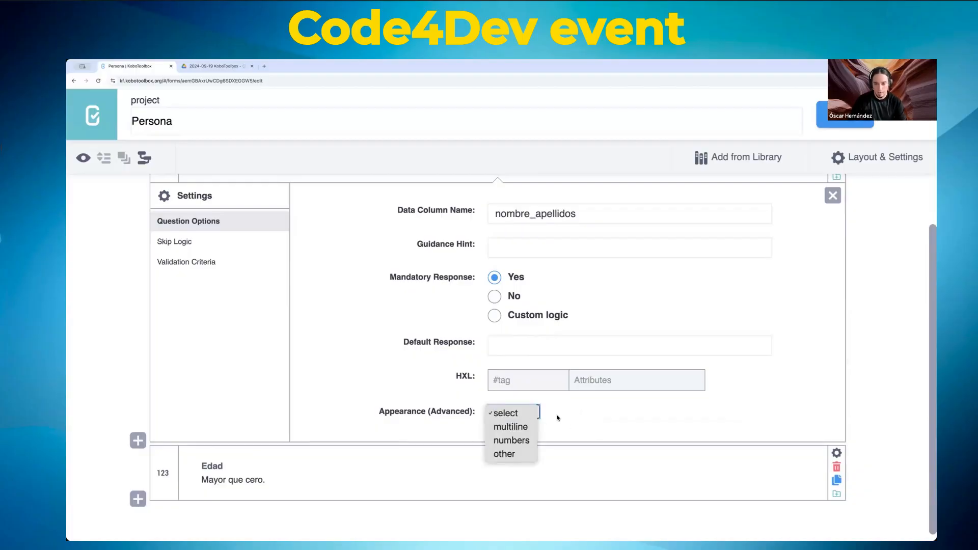
click(607, 417)
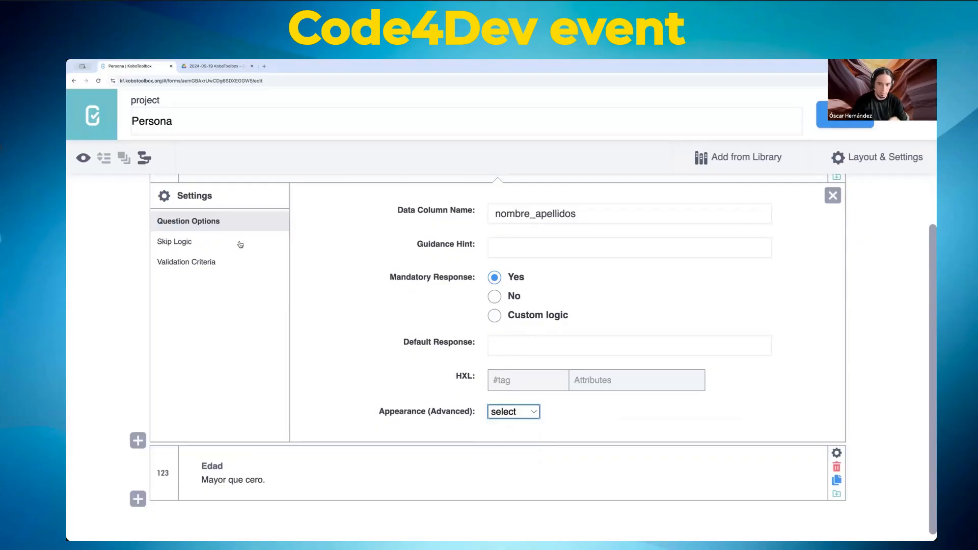
click(174, 243)
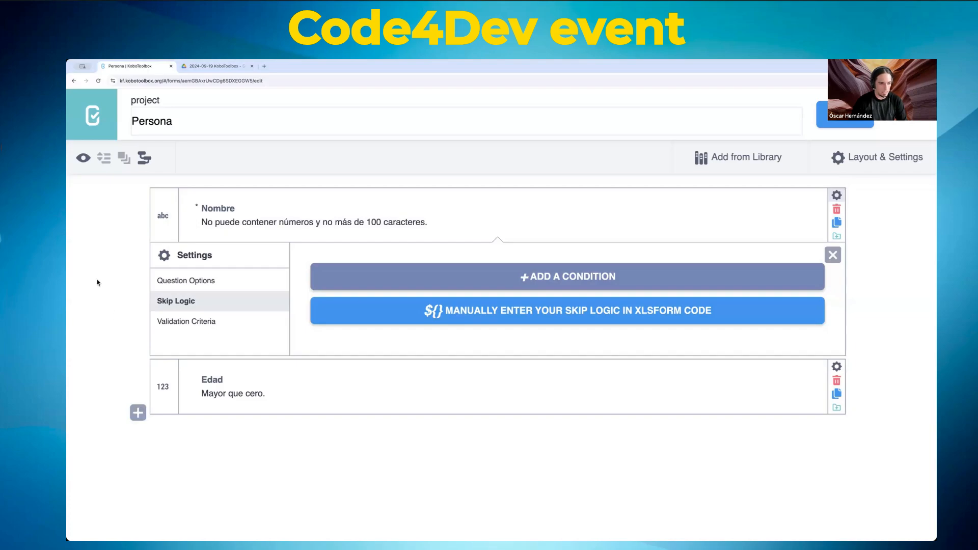
Step: Add a Select One question below Edad labelled '¿Tienes trabajo?'
click(138, 414)
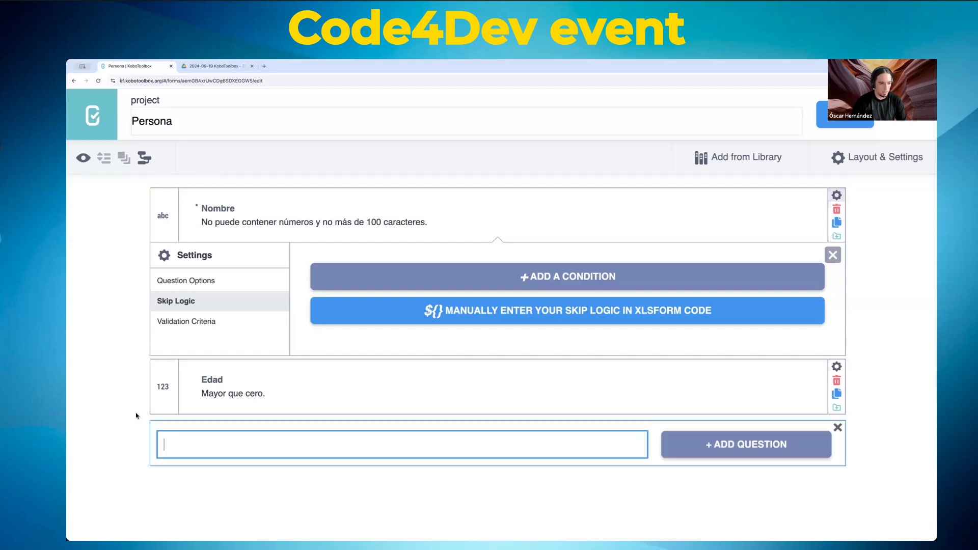
click(729, 445)
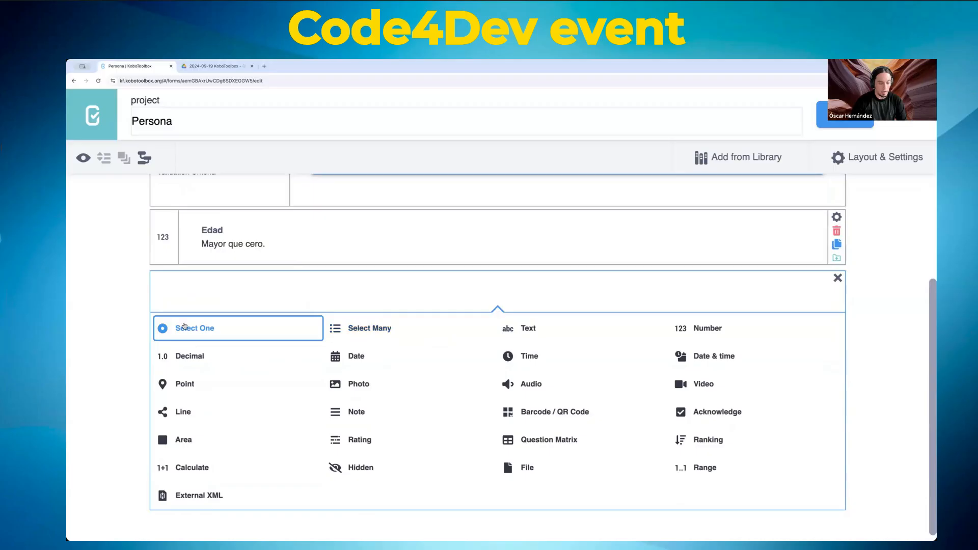
click(191, 330)
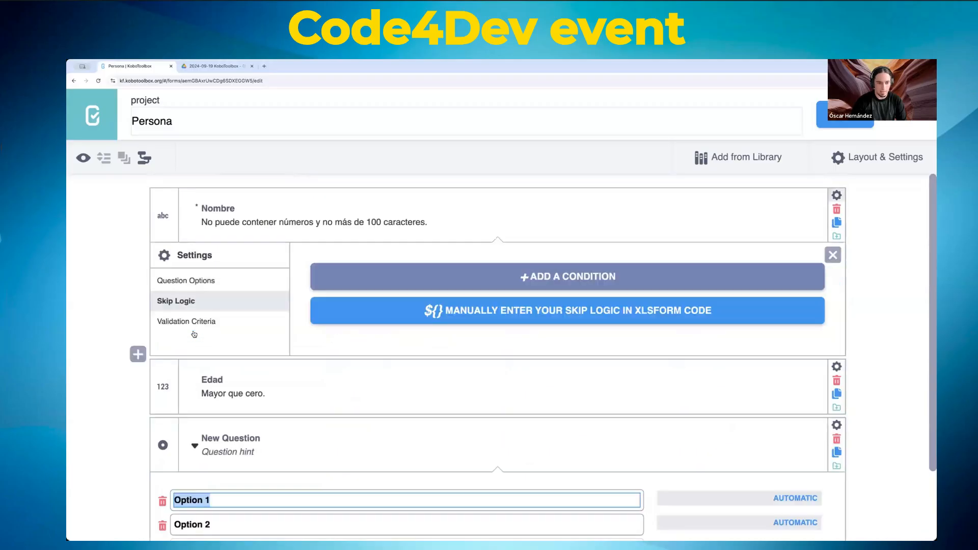
scroll(465, 334, down, 2)
double_click(241, 351)
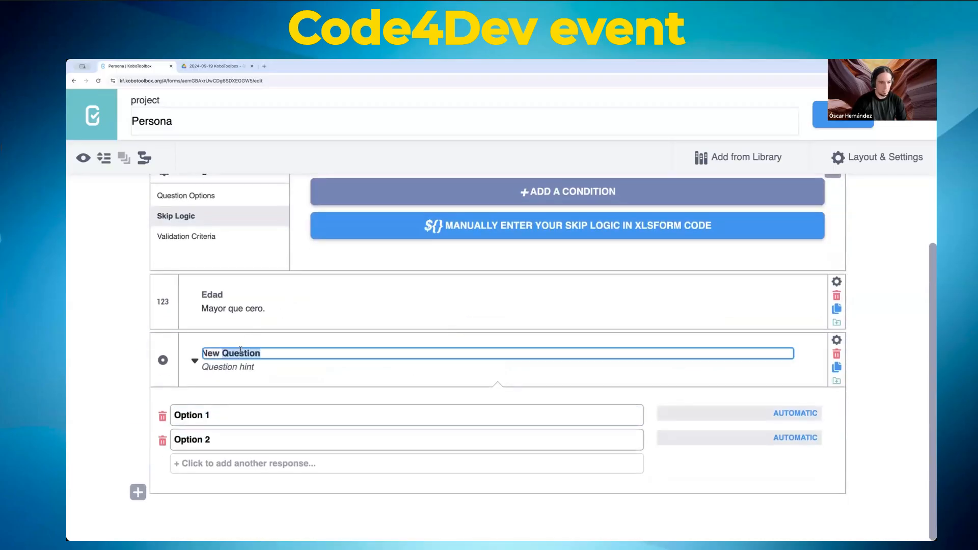
key(ctrl+a)
key(BackSpace)
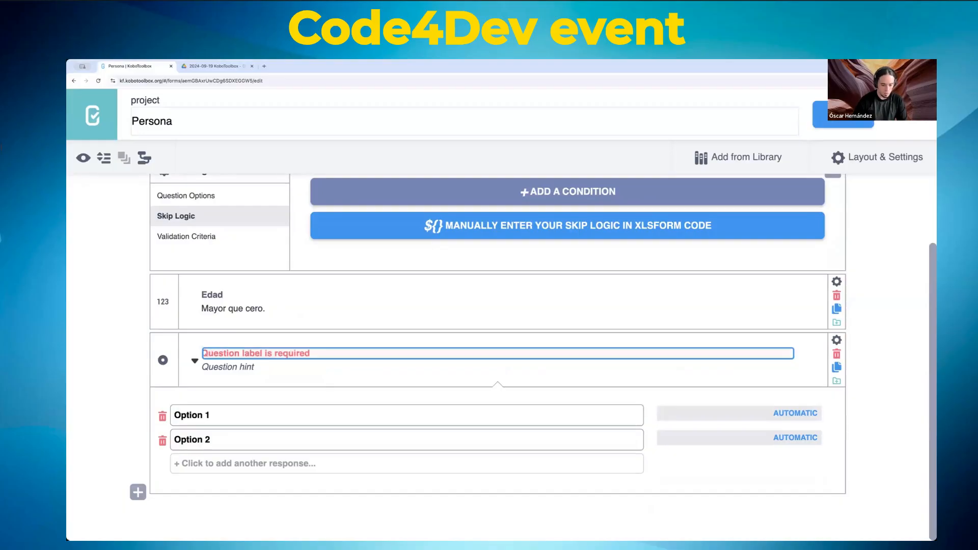
text(r)
key(BackSpace)
text(Tie)
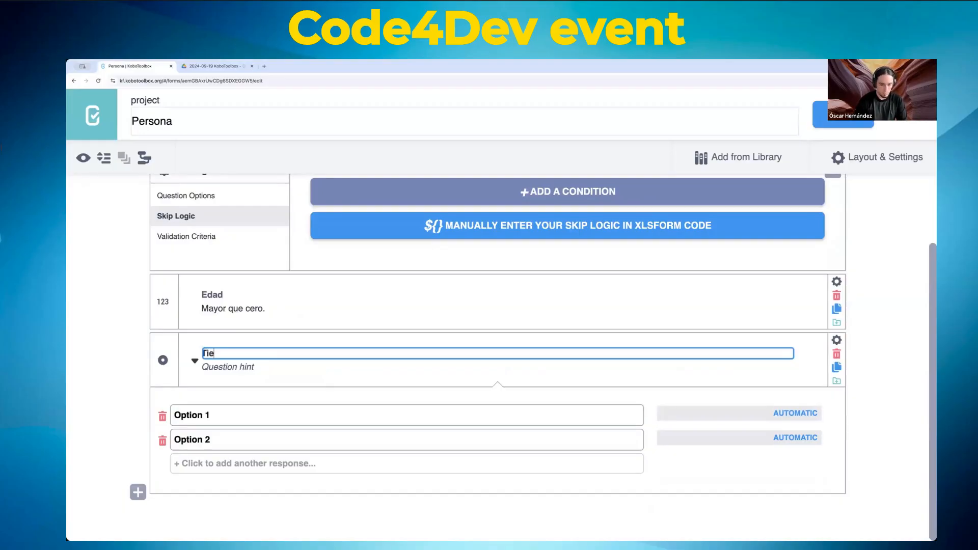
text(nes trabajo)
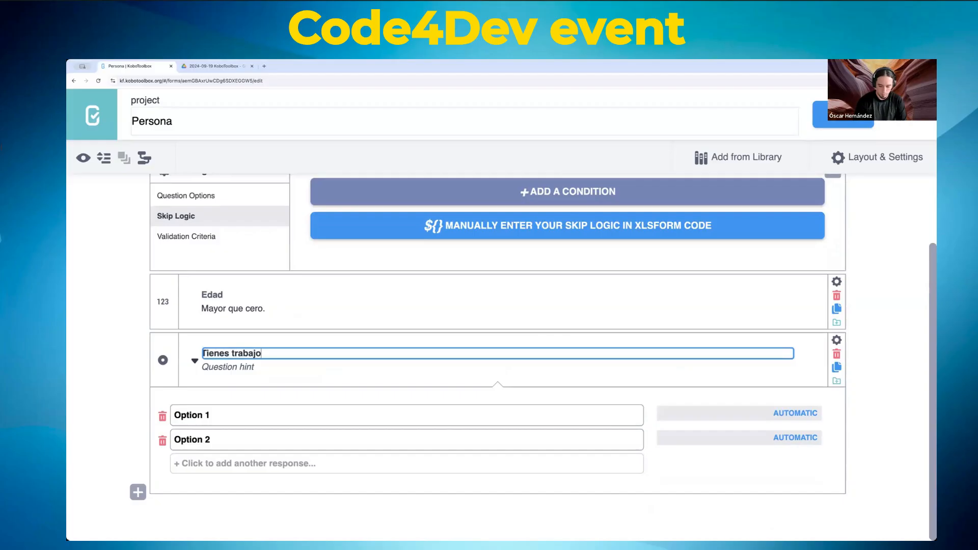
text(?¿)
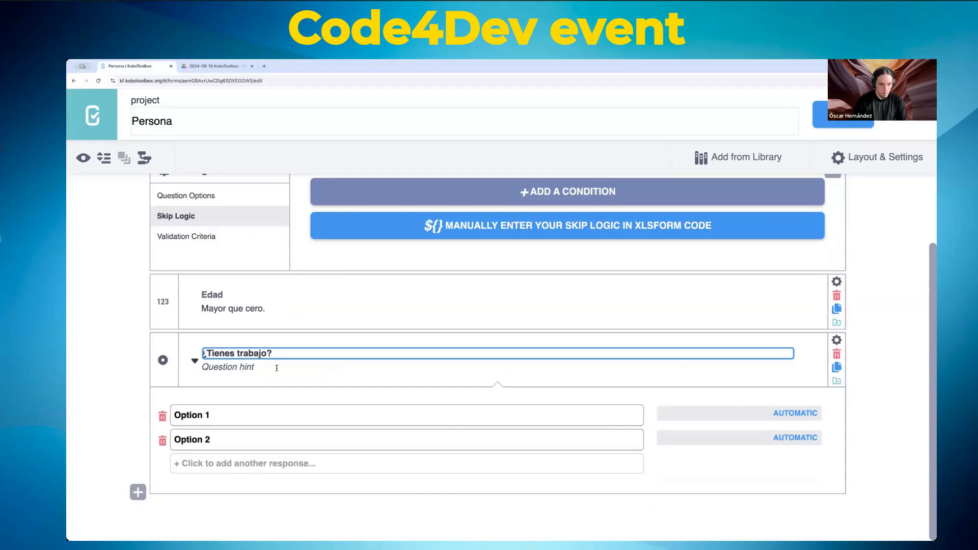
Step: Rename the question's two answer options to Sí and No
click(364, 417)
key(ctrl+a)
text(S)
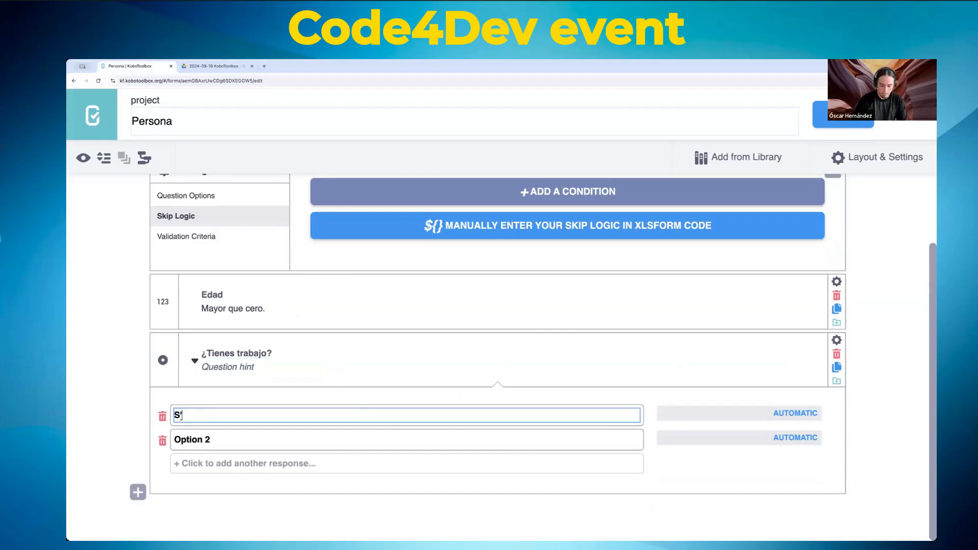
text(í)
key(Return)
click(290, 441)
key(ctrl+a)
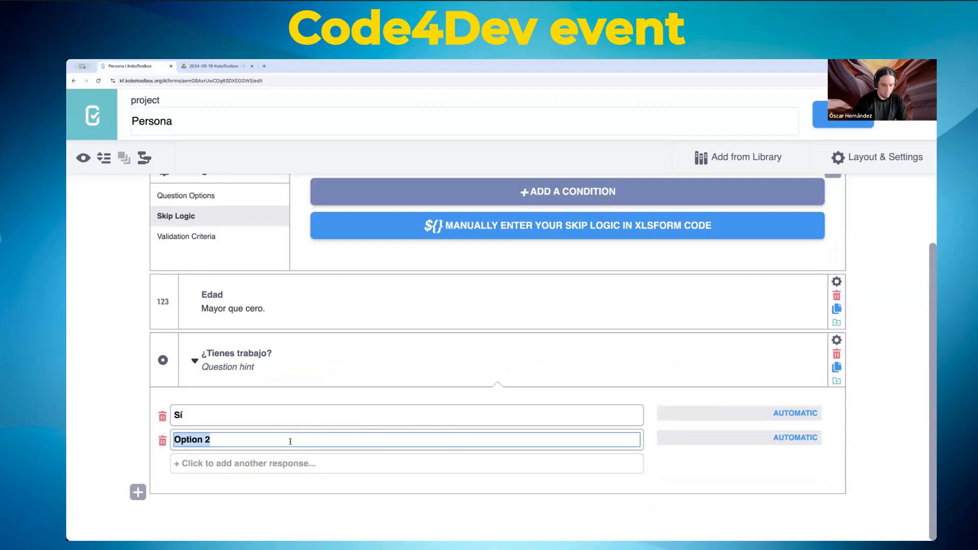
text(No)
click(793, 410)
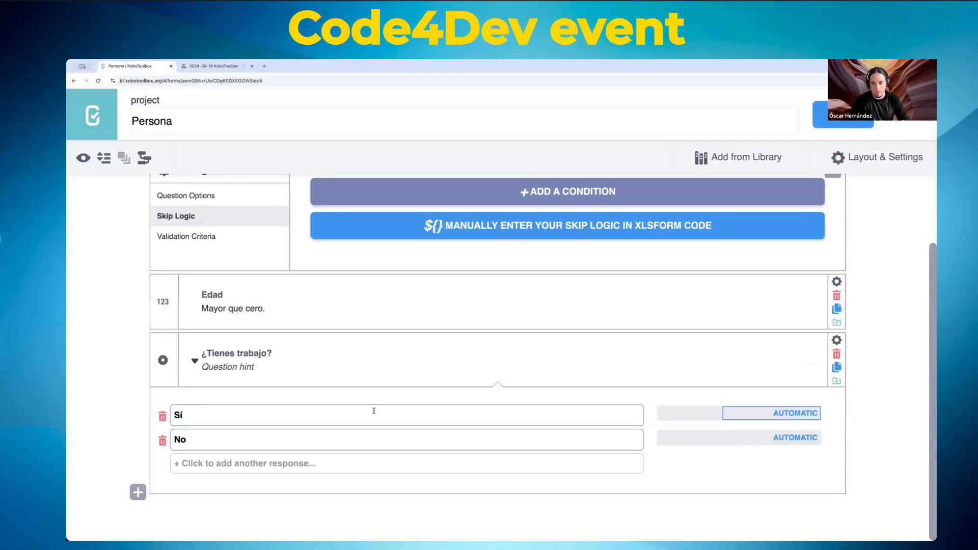
Step: Edit the Sí and No choice values, trying 1 and 0, then Si and NO
double_click(811, 413)
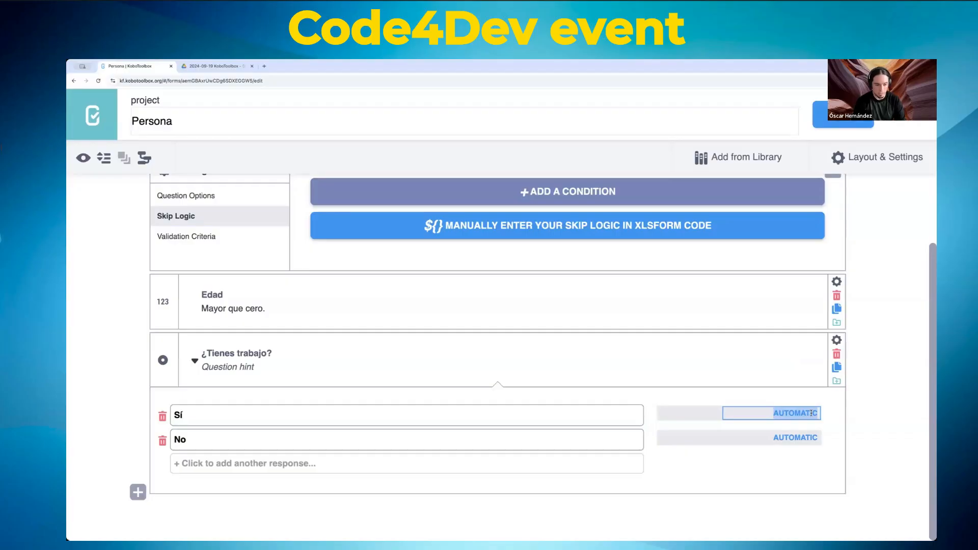
text(1)
key(Tab)
click(819, 439)
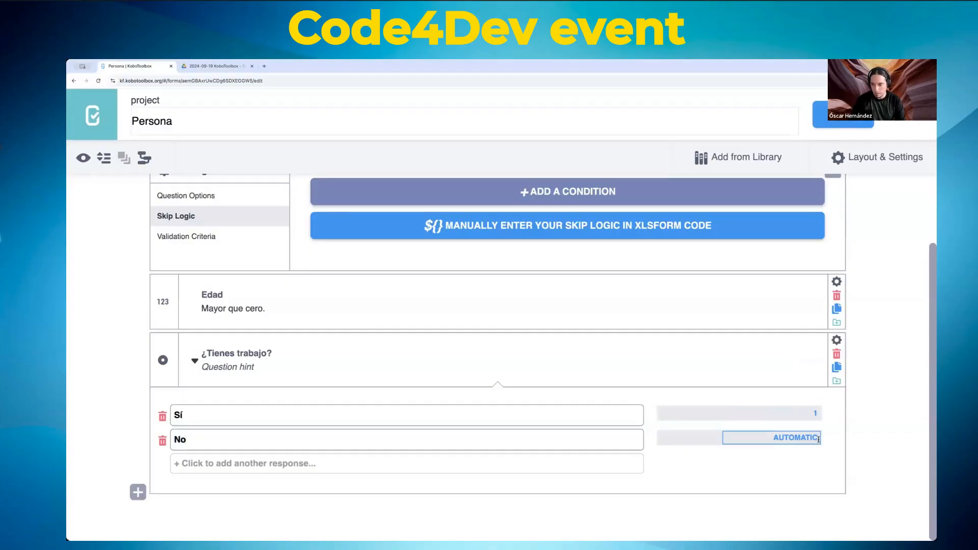
double_click(819, 439)
text(0)
double_click(814, 414)
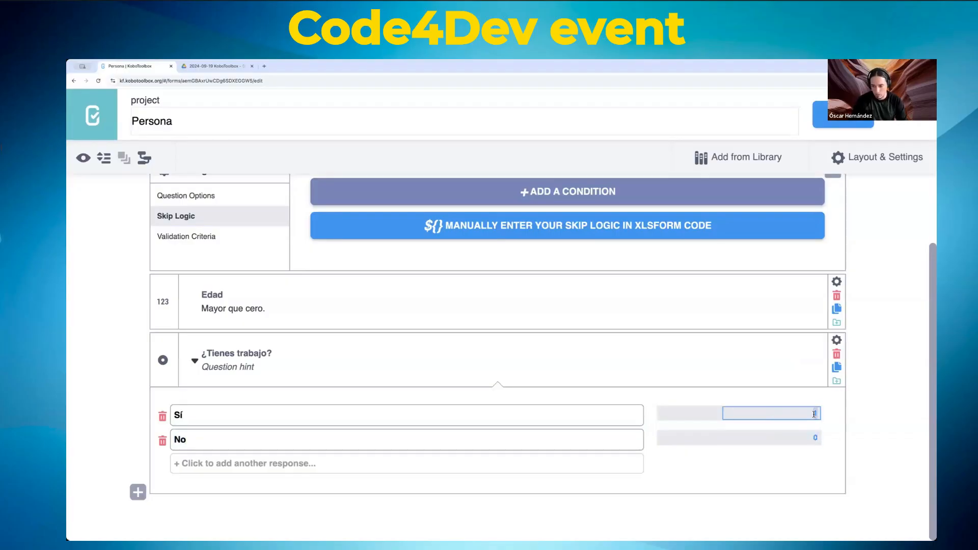
text(Si)
click(818, 439)
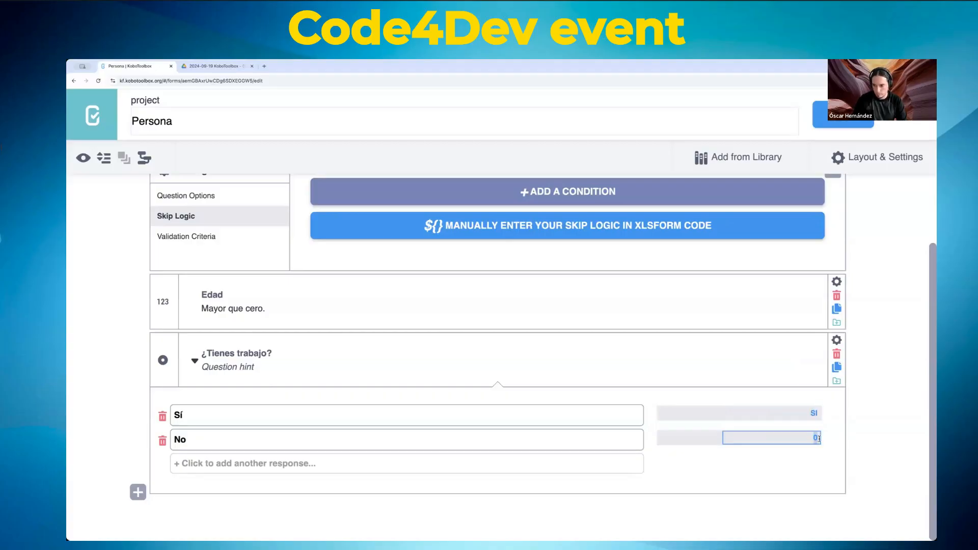
text(NO)
click(837, 433)
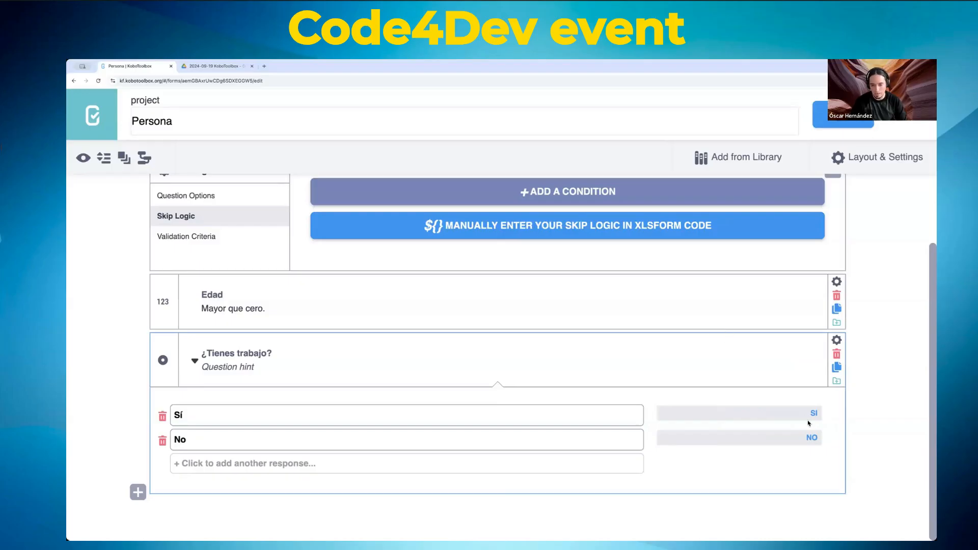
Step: Restore the first choice label to Sí and set values 1 and 0, adding an Option 3 row
click(550, 419)
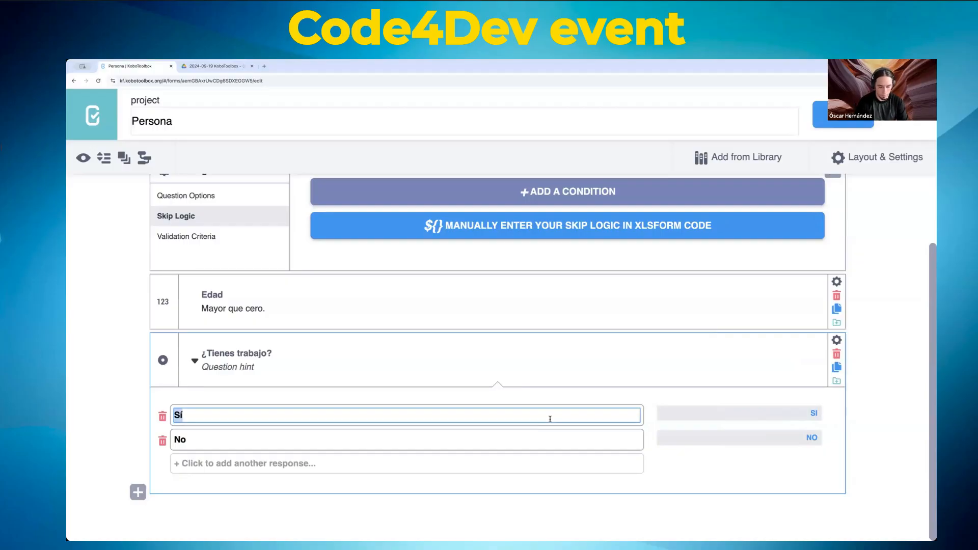
text(Más o menos)
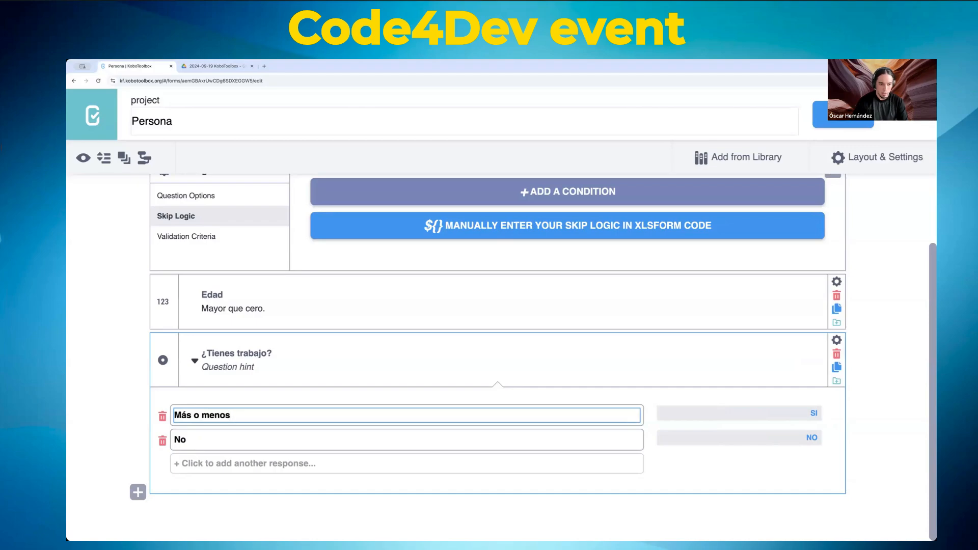
click(807, 413)
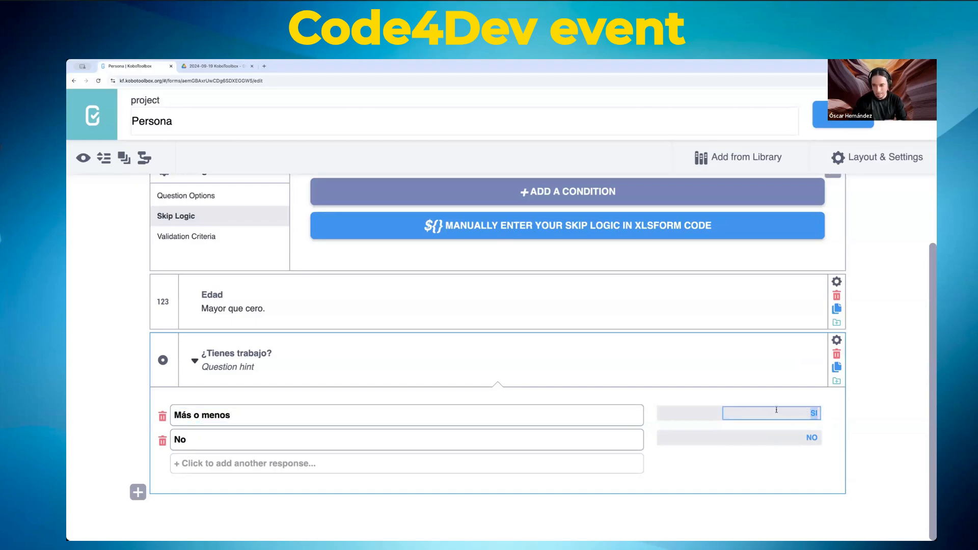
click(214, 418)
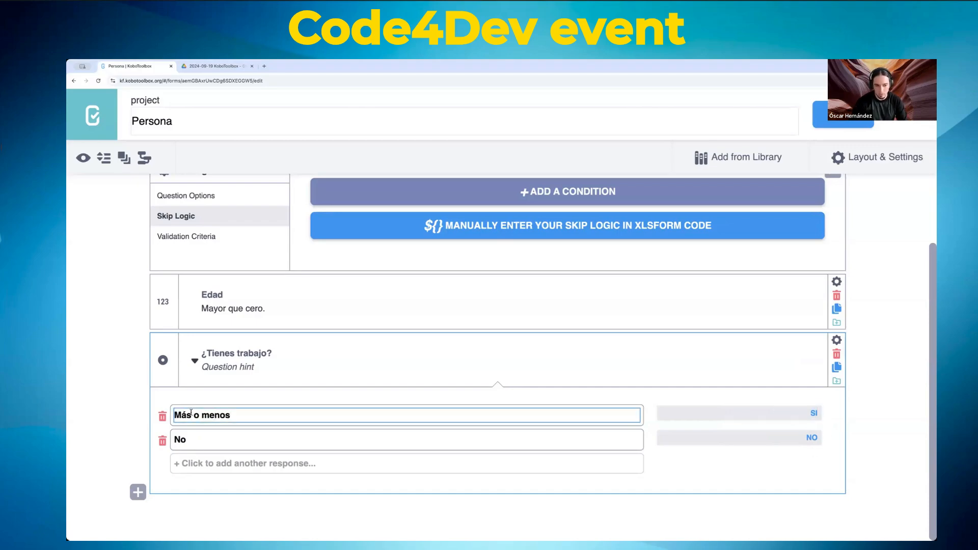
triple_click(241, 415)
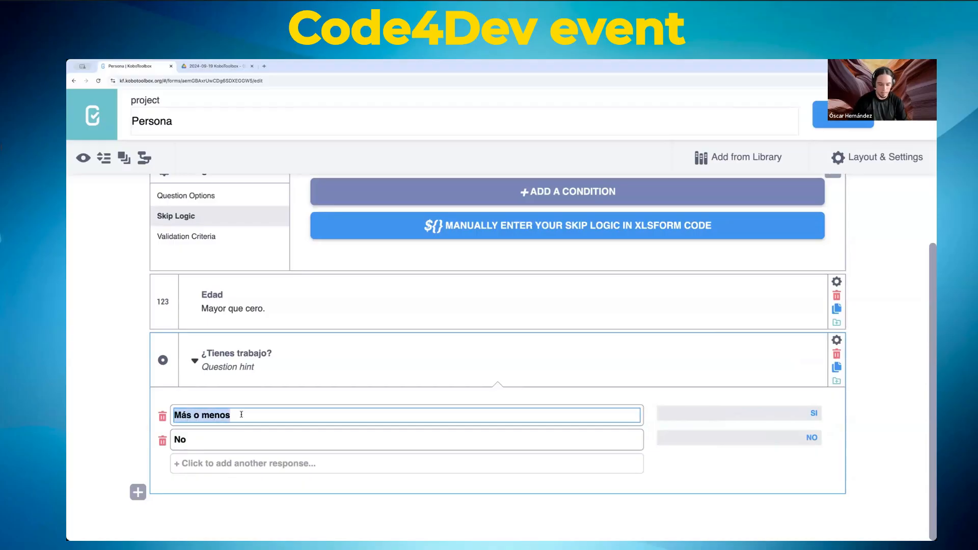
text(Sí)
key(Tab)
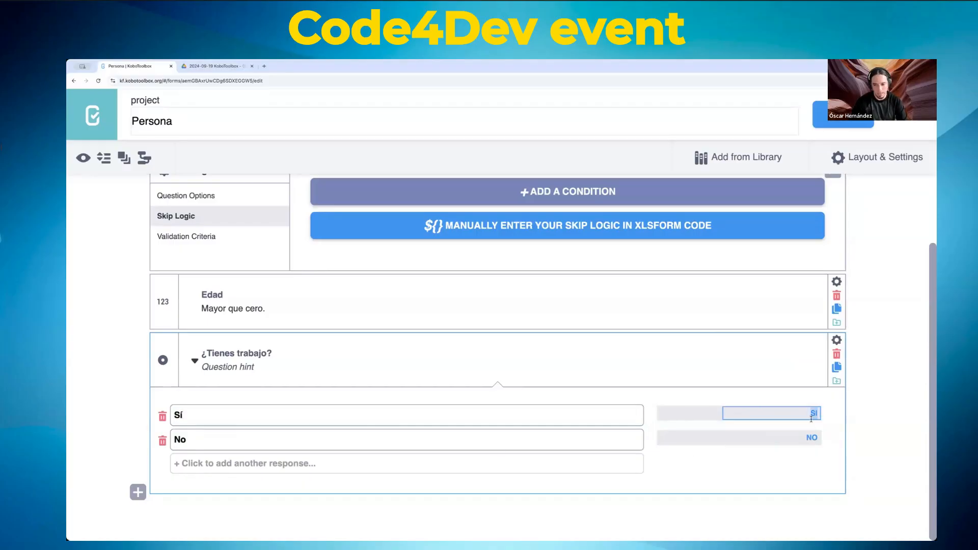
text(1)
key(Tab)
text(0)
key(Tab)
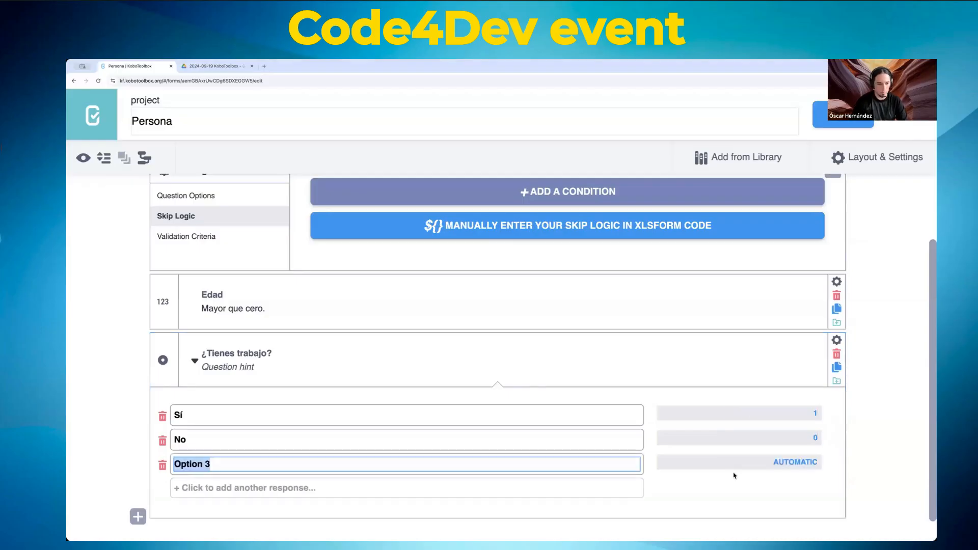
scroll(264, 435, down, 1)
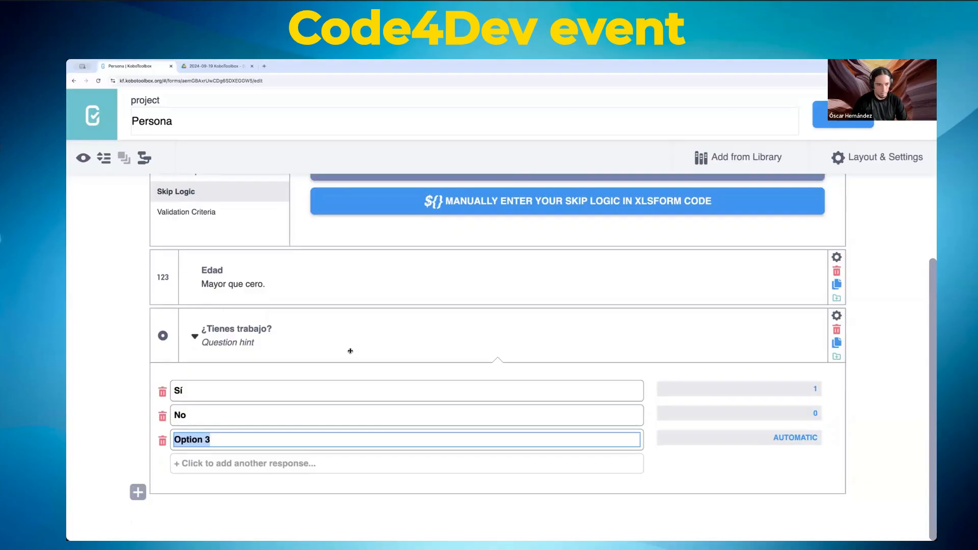
Step: Add a Select One question titled '¿Tu salario te alcanza para tus gastos?'
click(137, 492)
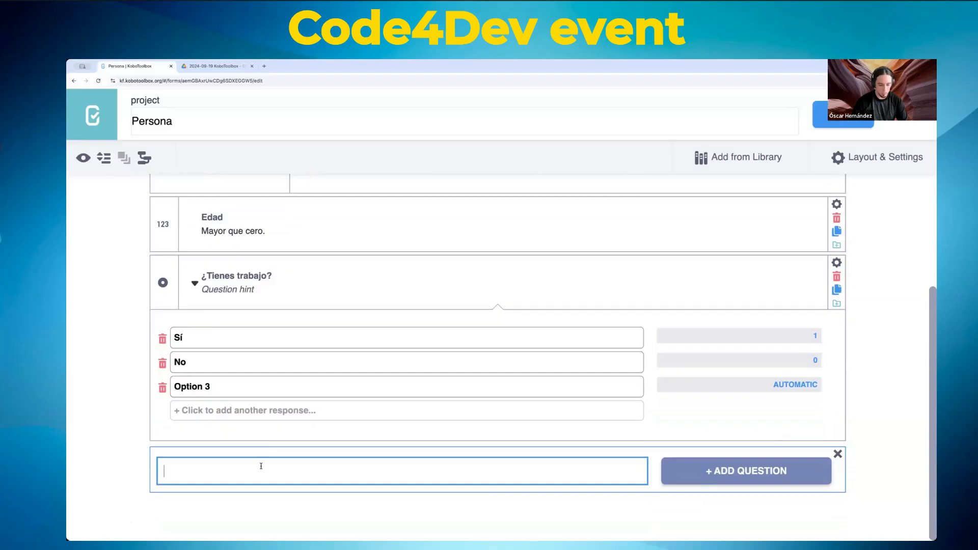
text(¿Te a)
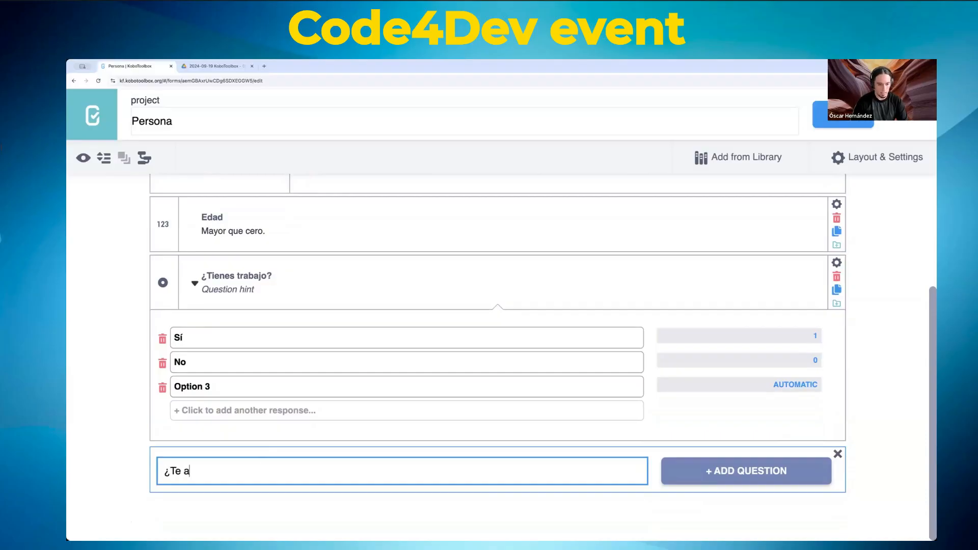
text(lcanza para din)
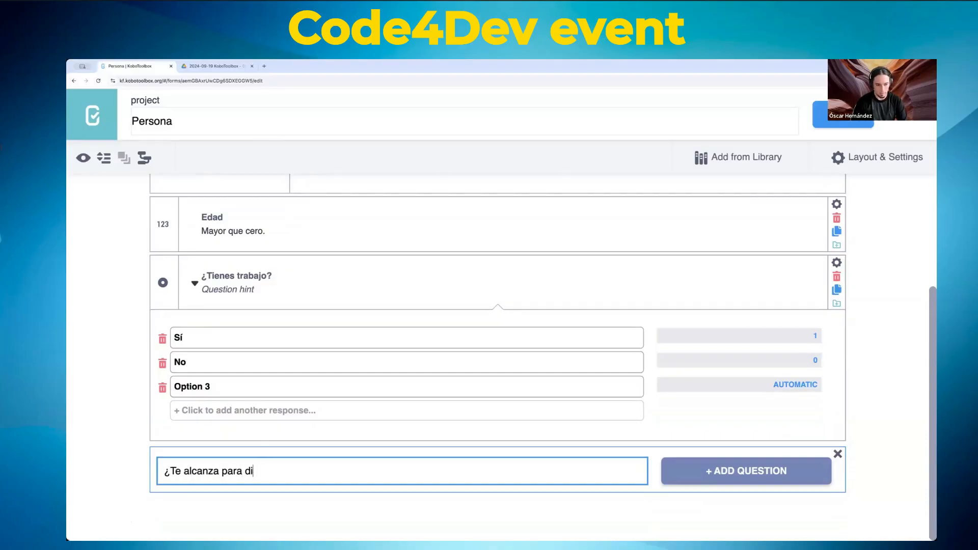
key(BackSpace)
key(BackSpace)
key(BackSpace)
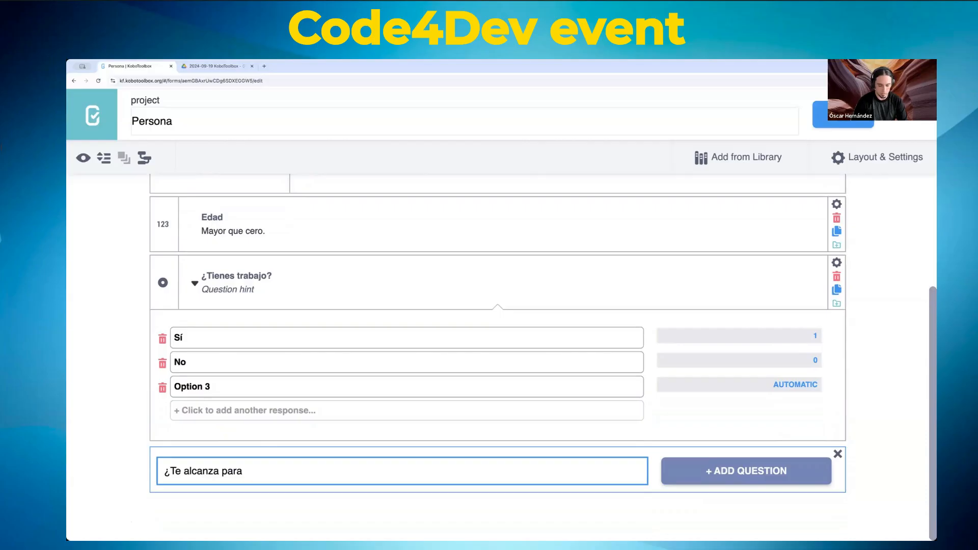
text(tus gastos)
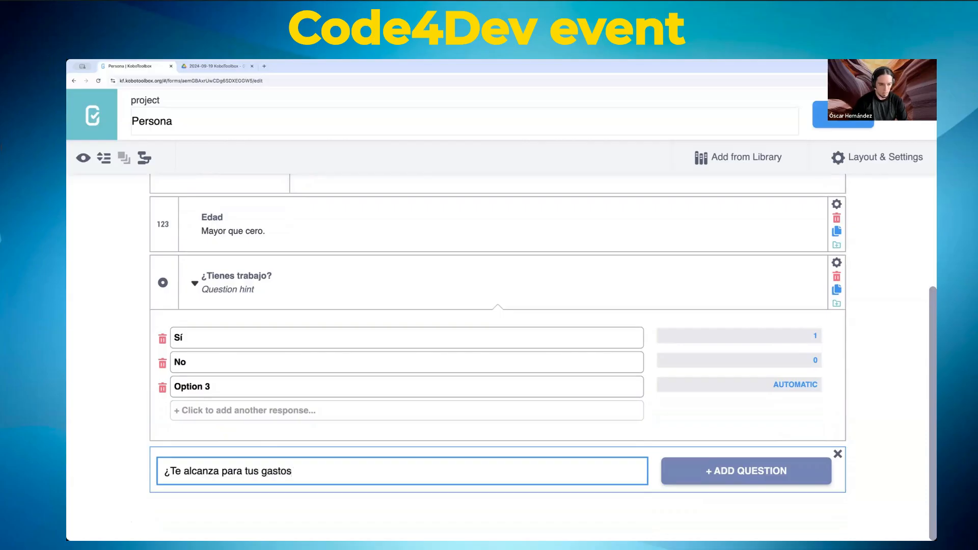
click(175, 471)
text(Tu slario)
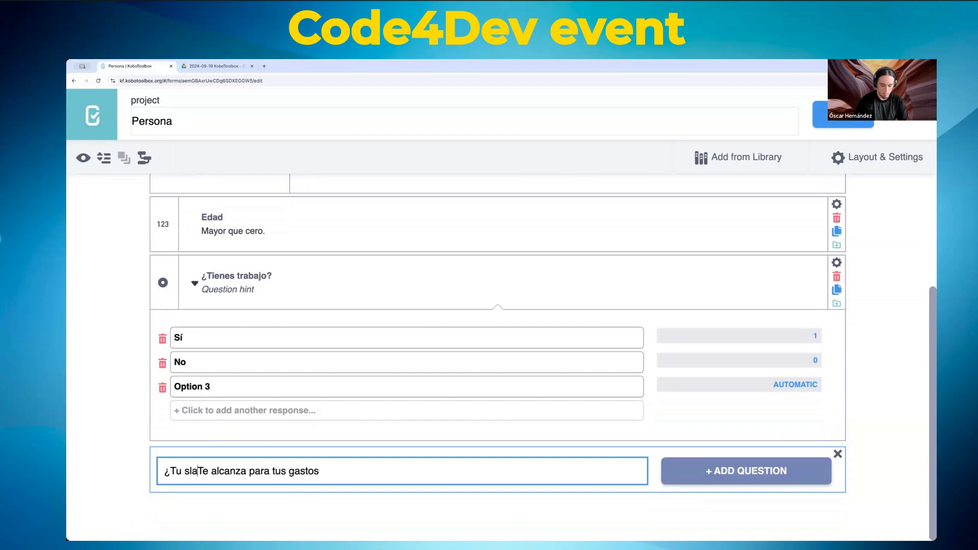
key(shift+Right)
text(tos)
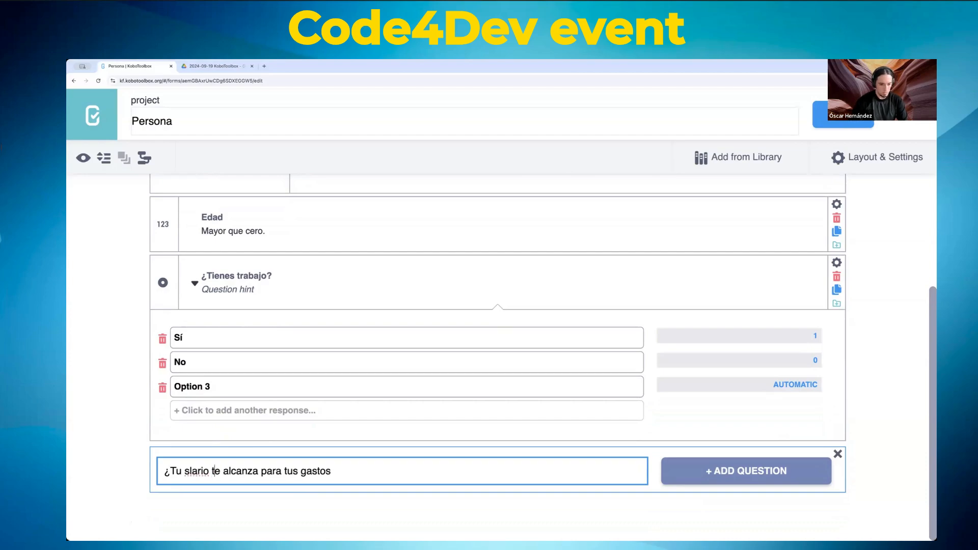
text(?)
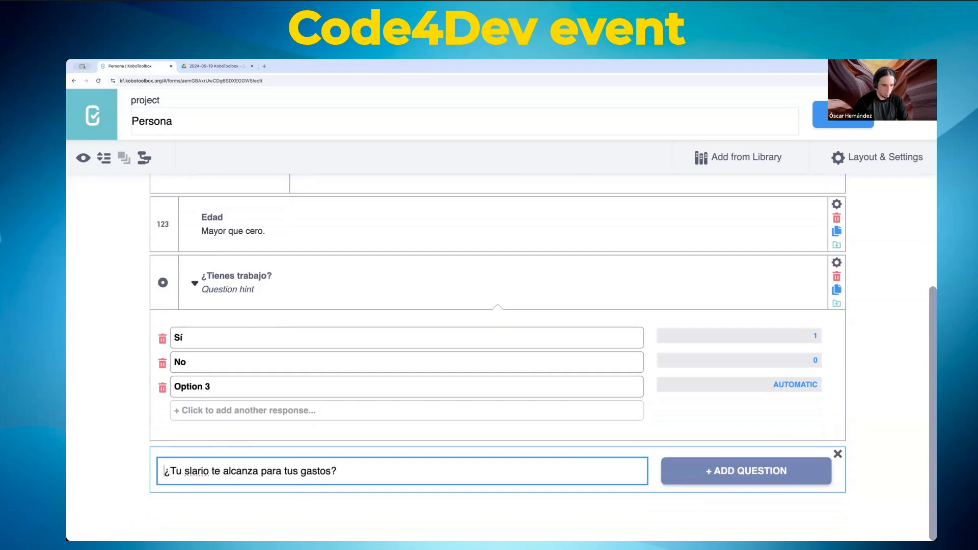
key(Right)
key(Right)
text(a)
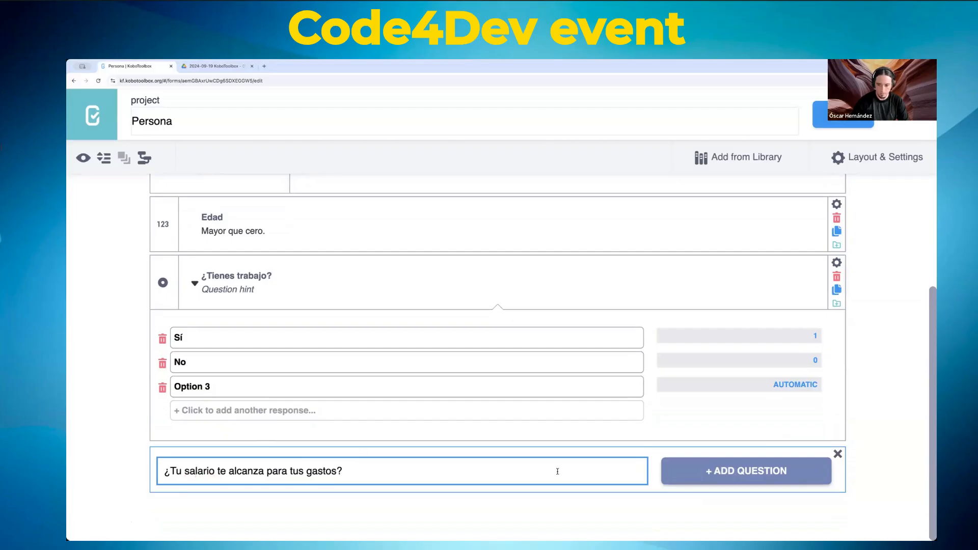
click(740, 480)
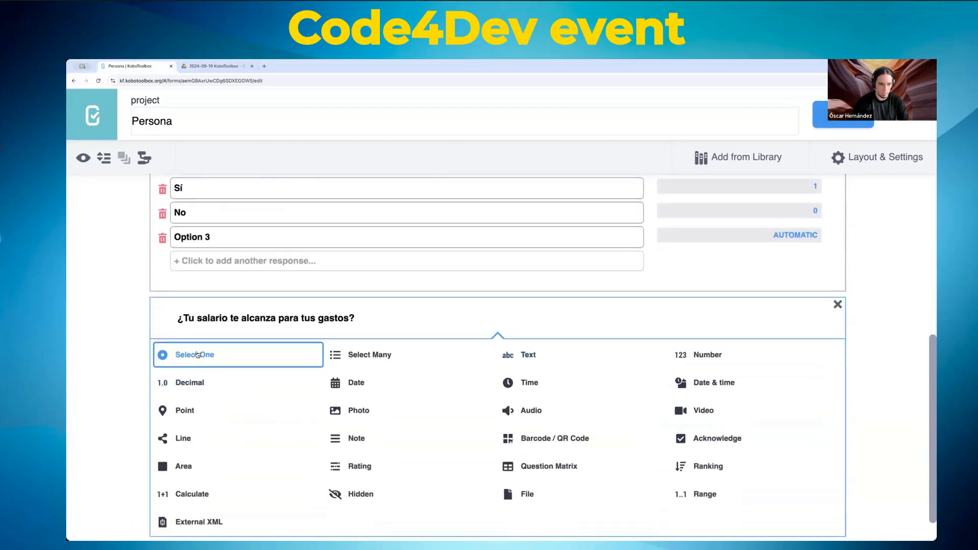
click(196, 355)
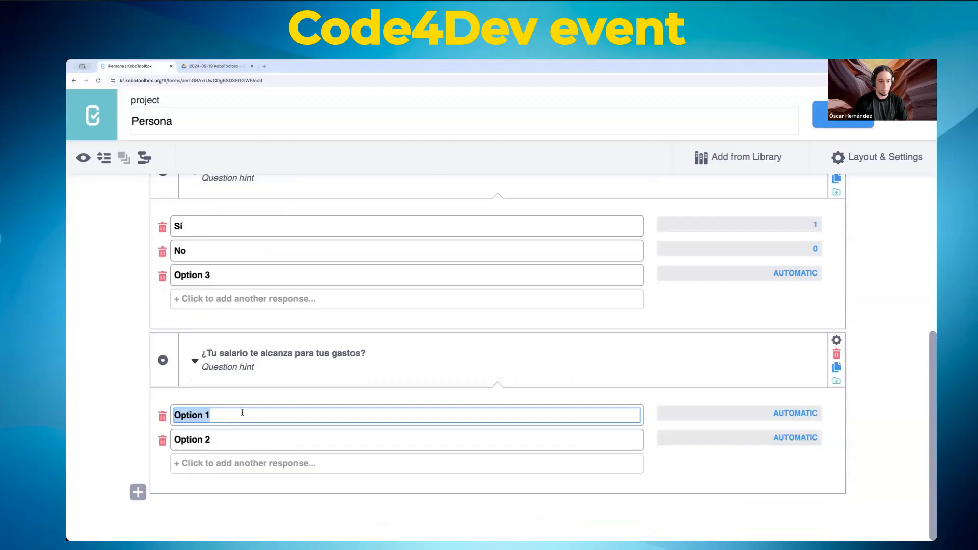
Step: Give it the choices Sí (1) and No (0) and save the form
text(Sí)
key(Tab)
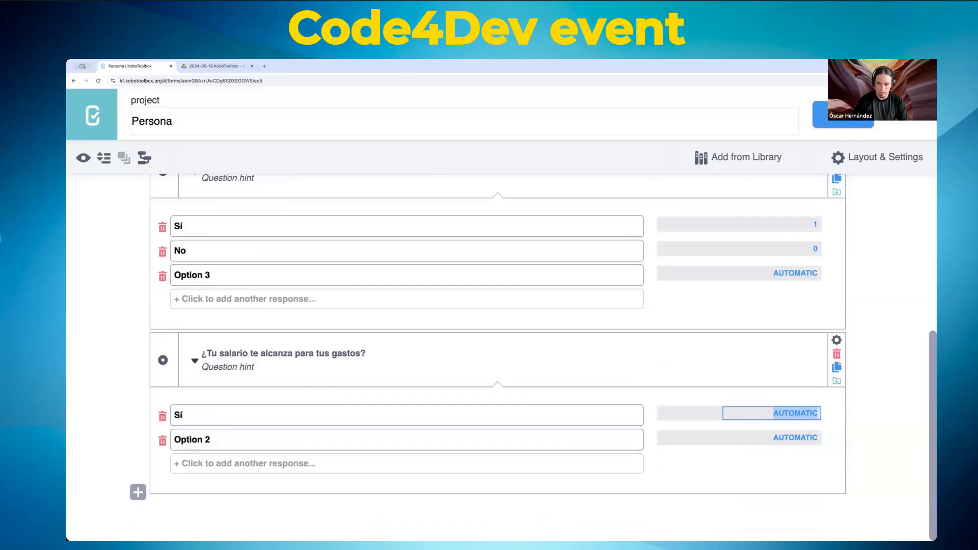
text(1)
key(Tab)
text(No)
key(Tab)
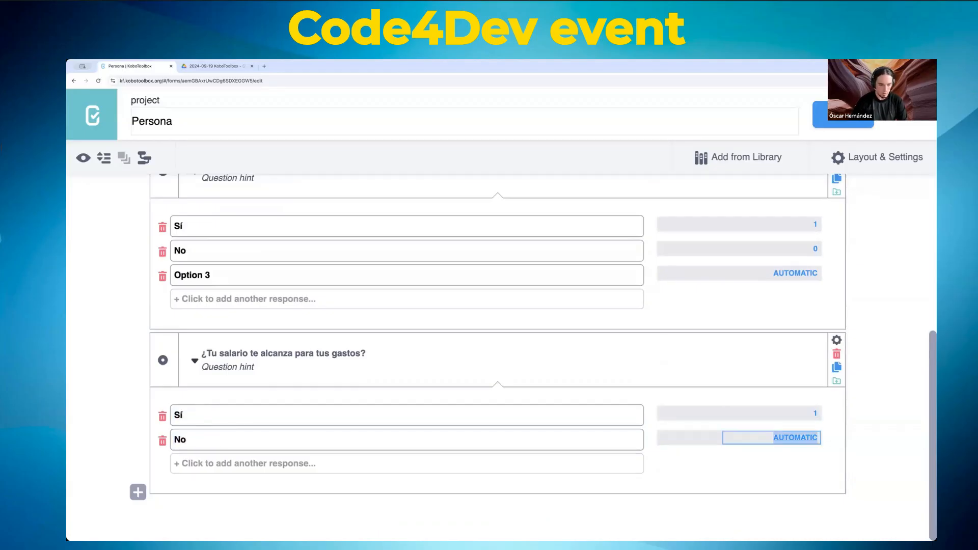
text(0)
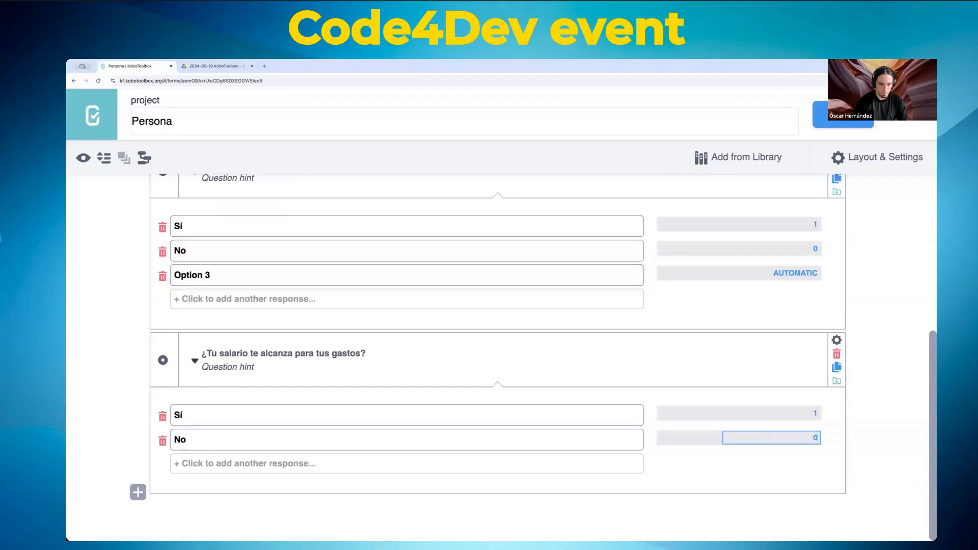
click(115, 309)
scroll(120, 316, up, 1)
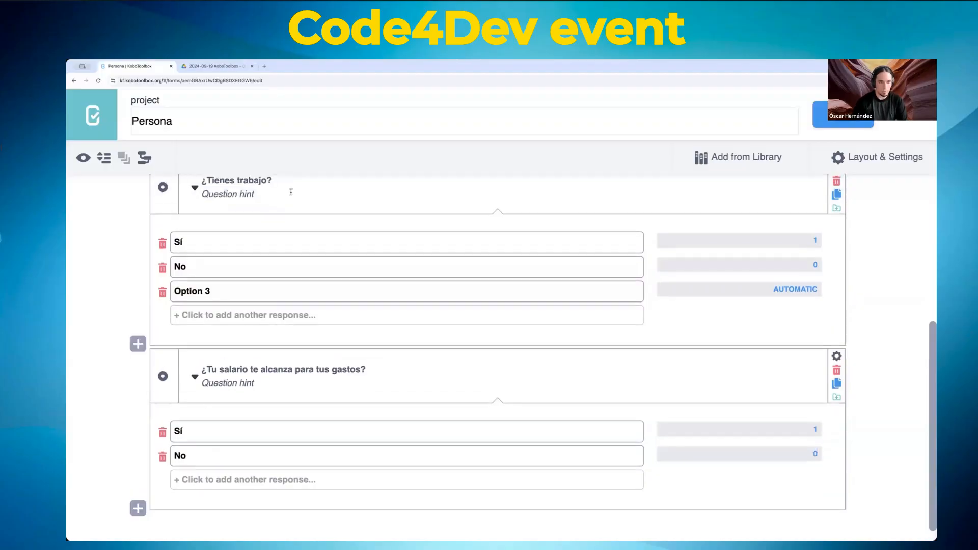
click(824, 113)
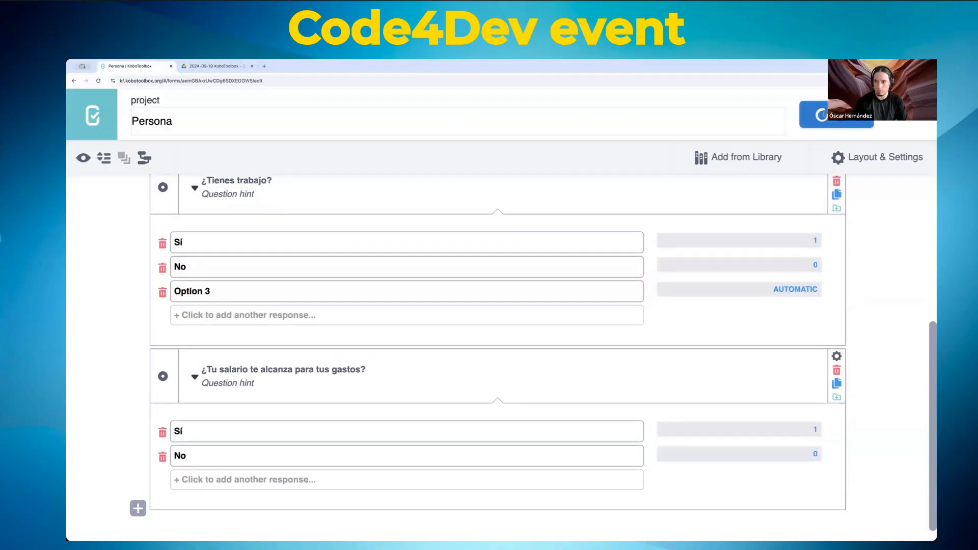
click(83, 157)
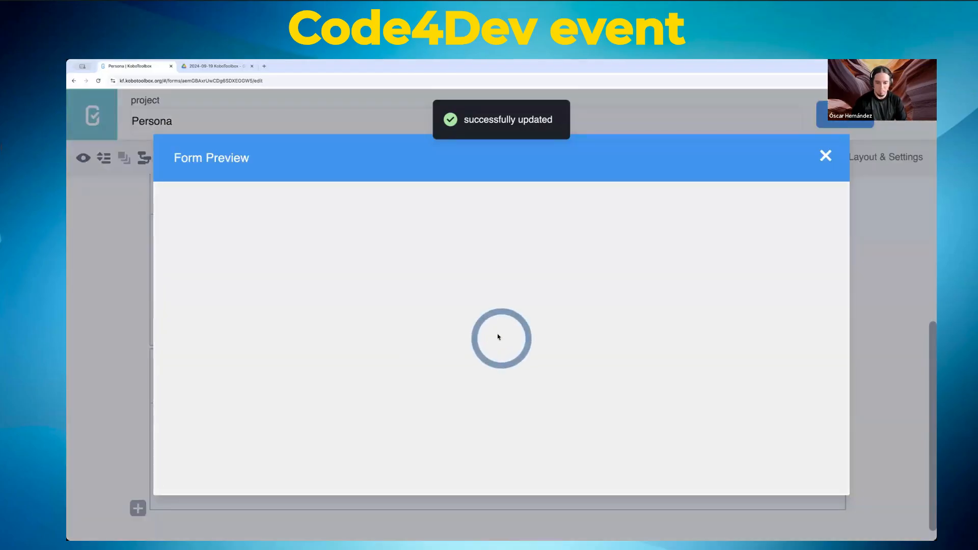
scroll(465, 345, down, 7)
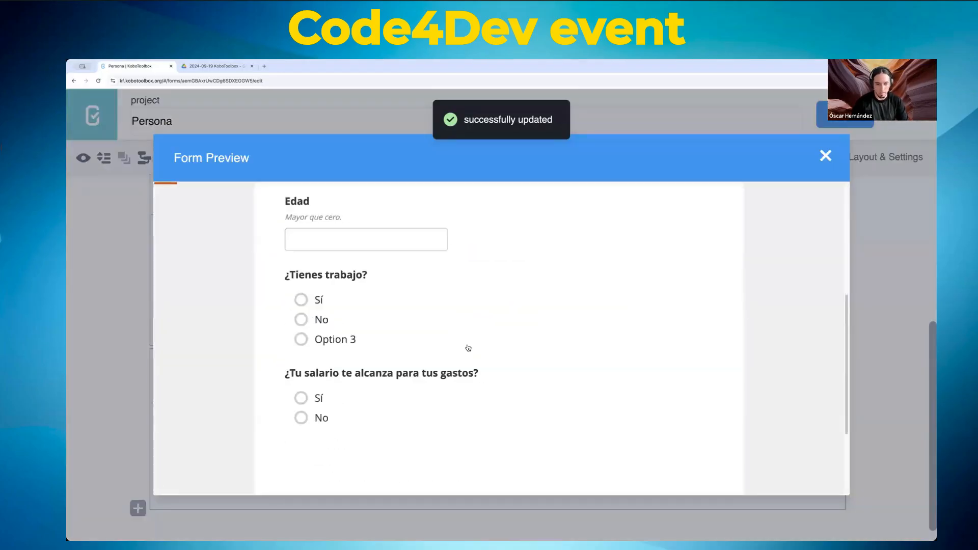
scroll(326, 292, up, 1)
click(322, 247)
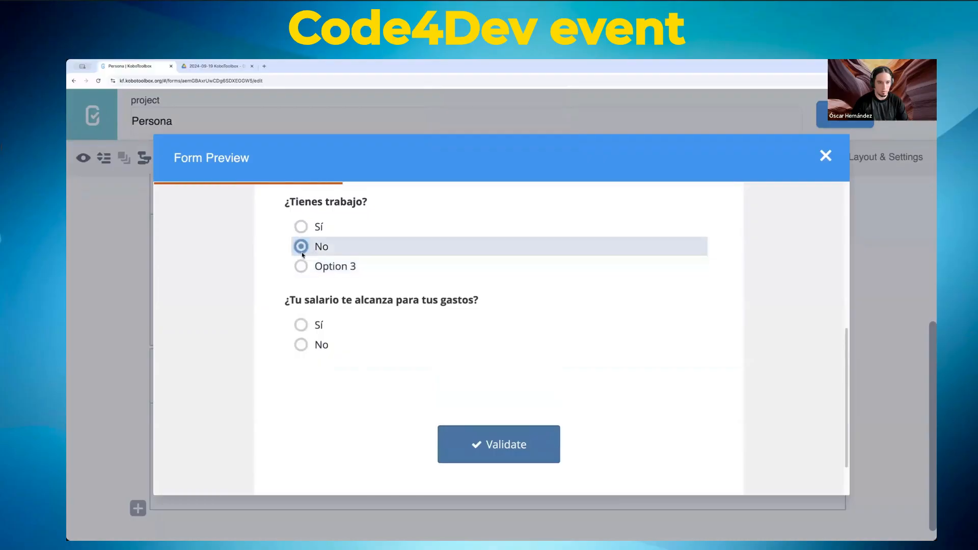
click(319, 325)
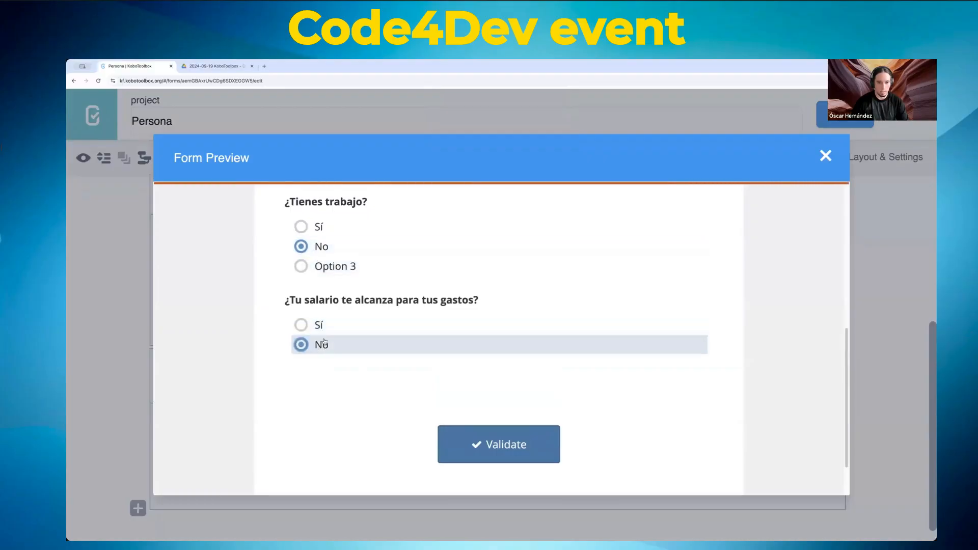
click(824, 157)
scroll(455, 328, down, 1)
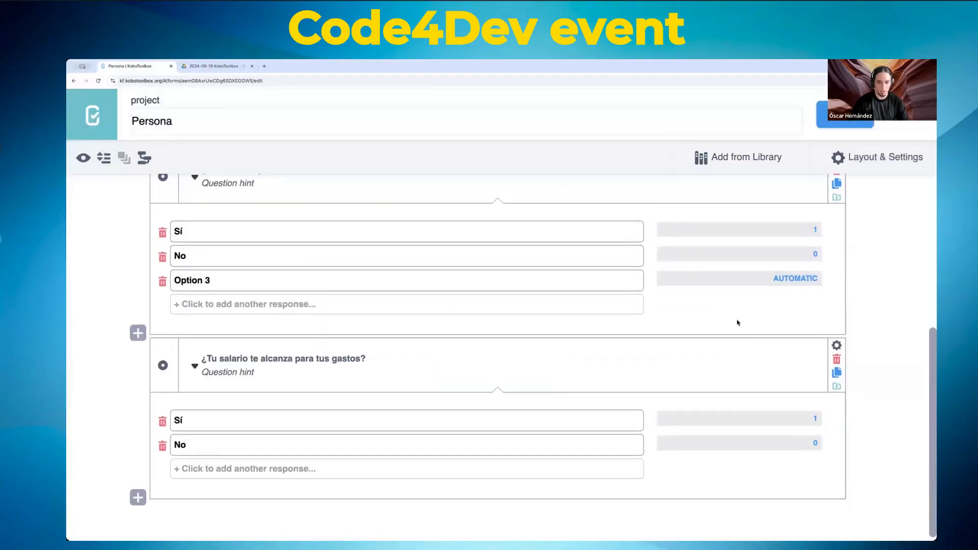
Step: Delete the stray Option 3 and bring up the salary question's skip logic settings
click(163, 283)
click(837, 340)
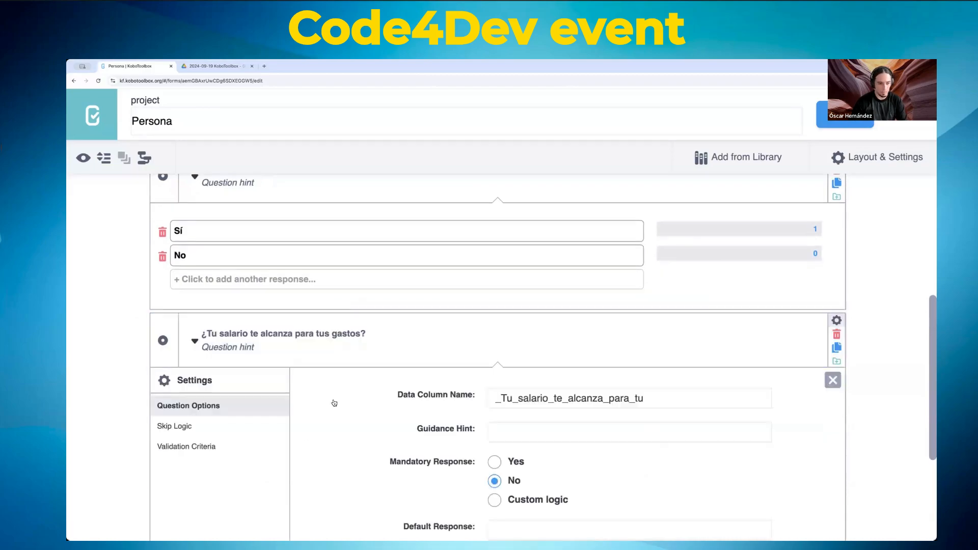
click(184, 436)
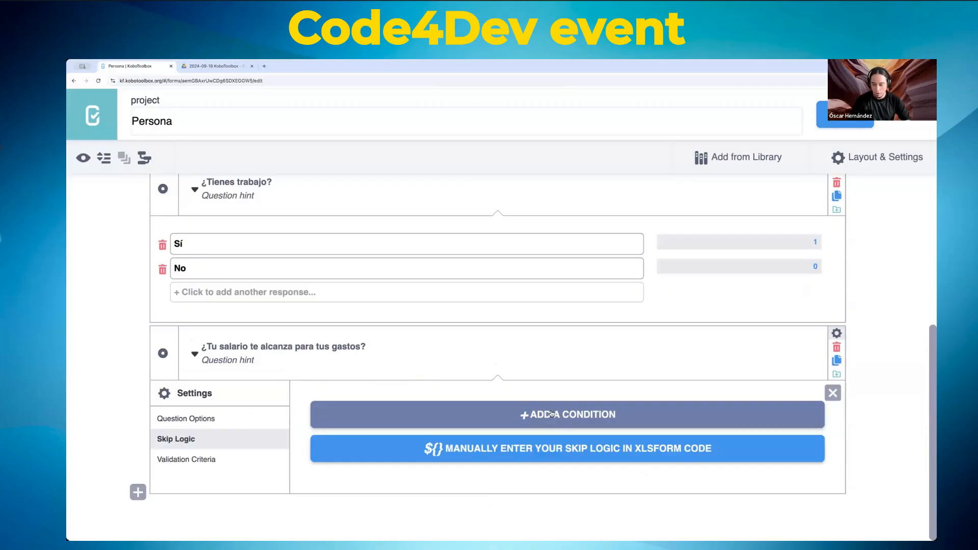
click(484, 451)
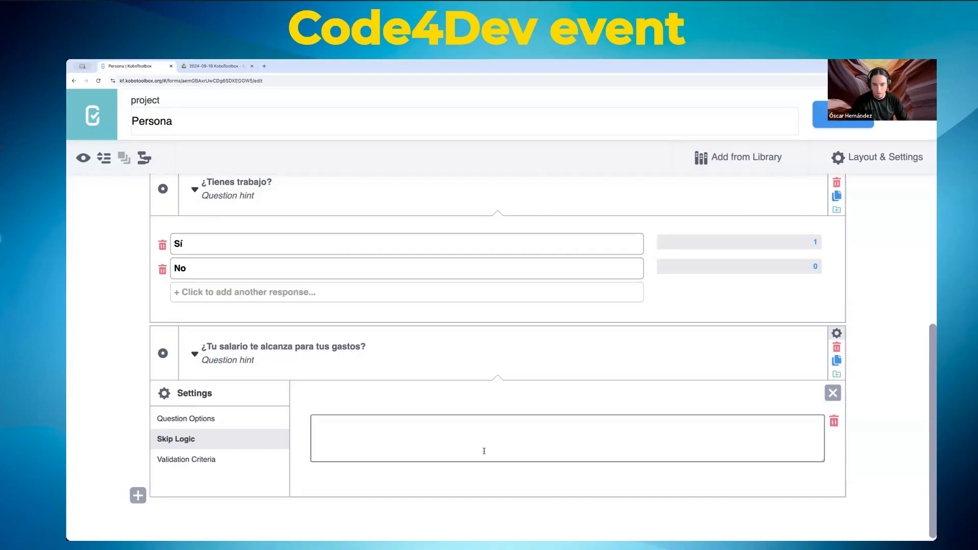
click(457, 446)
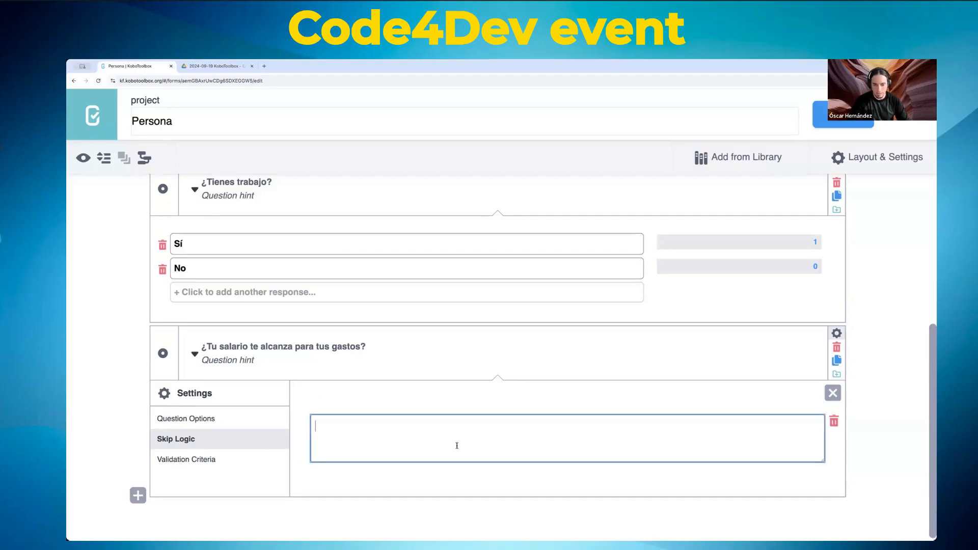
click(834, 421)
Step: Add the skip-logic condition ¿Tienes trabajo? = Sí and save the form
click(484, 418)
scroll(460, 424, down, 1)
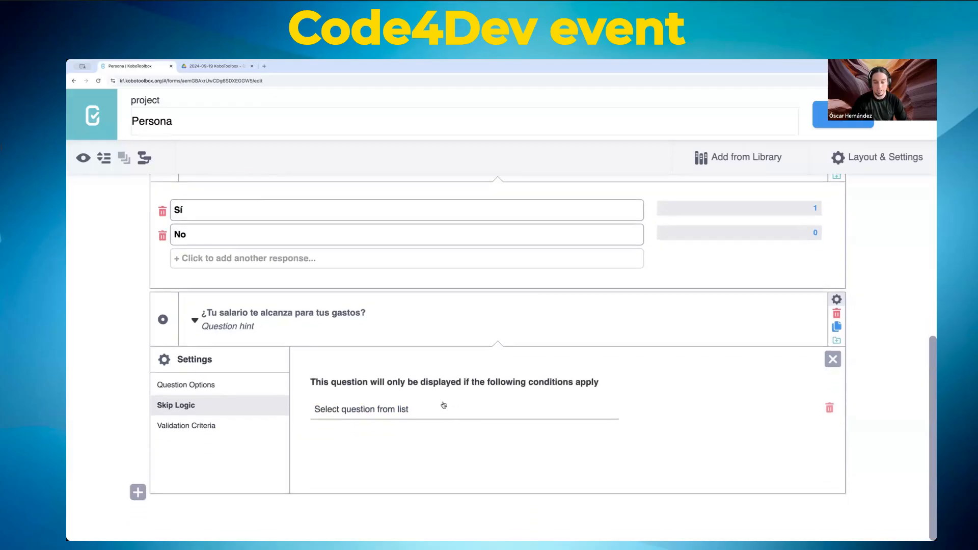
click(432, 410)
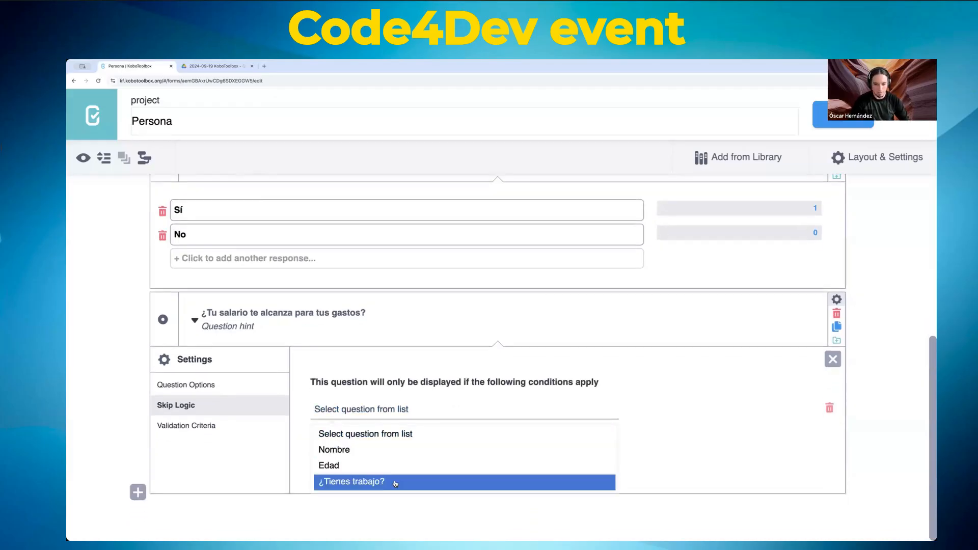
click(355, 483)
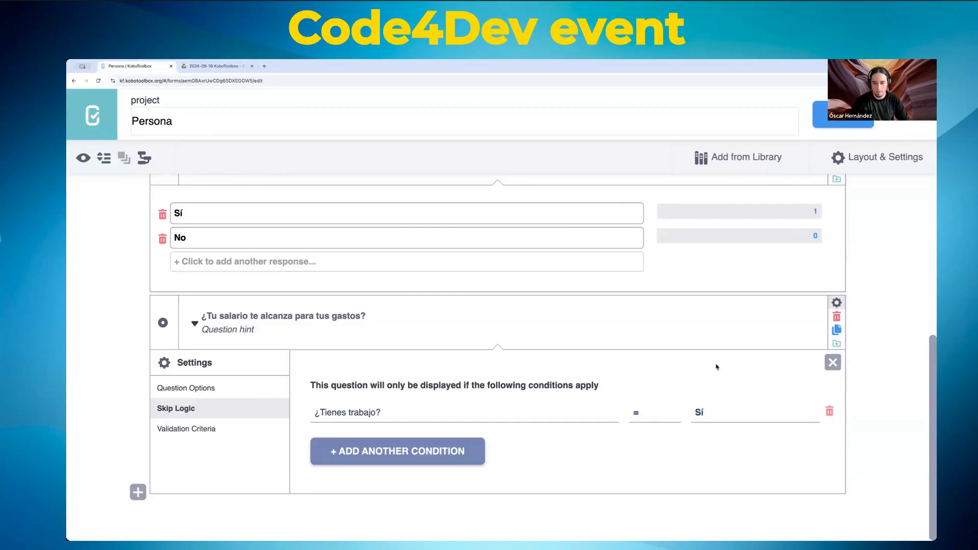
click(821, 114)
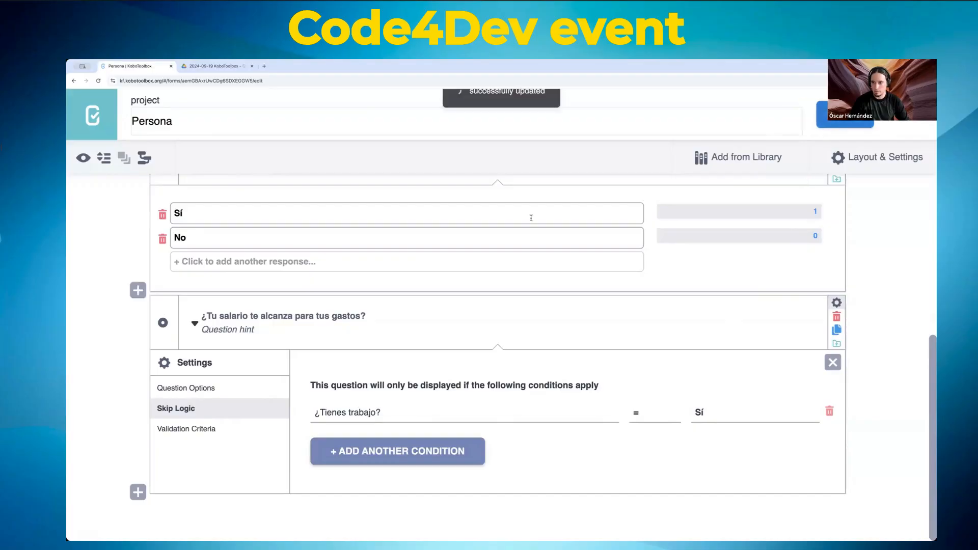
click(83, 158)
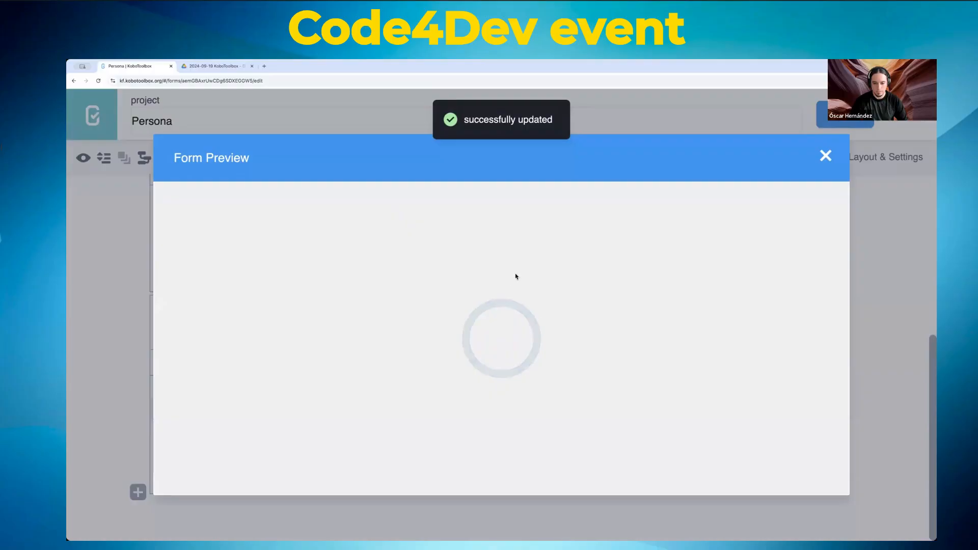
scroll(514, 278, down, 5)
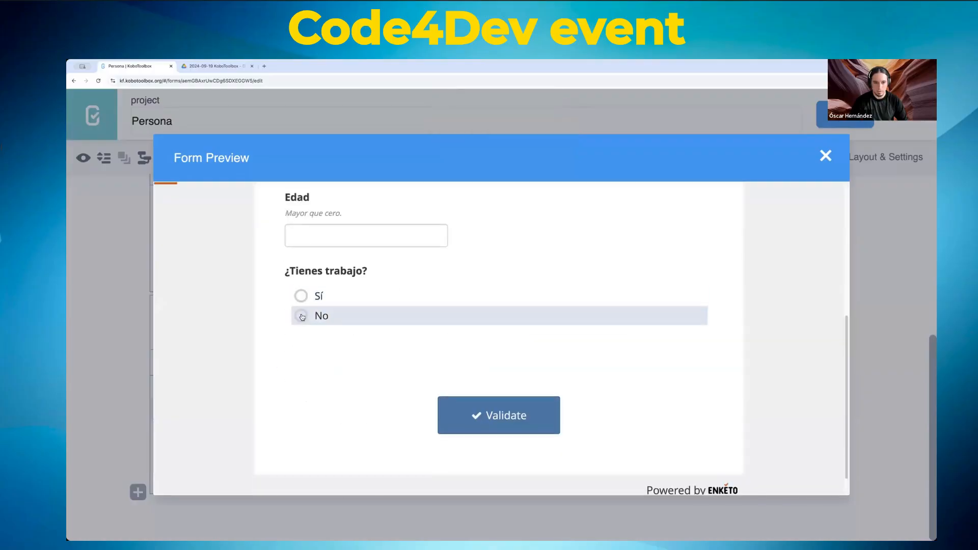
click(301, 315)
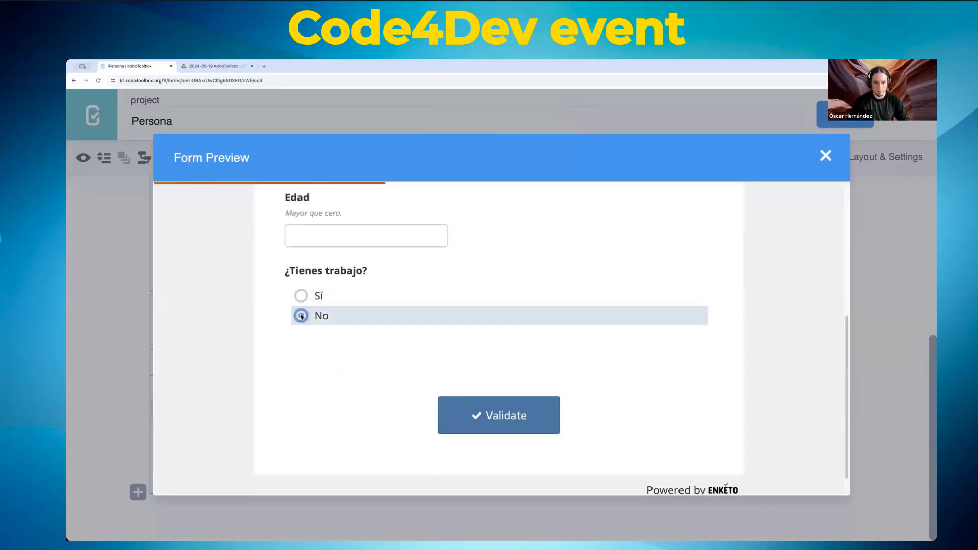
click(301, 297)
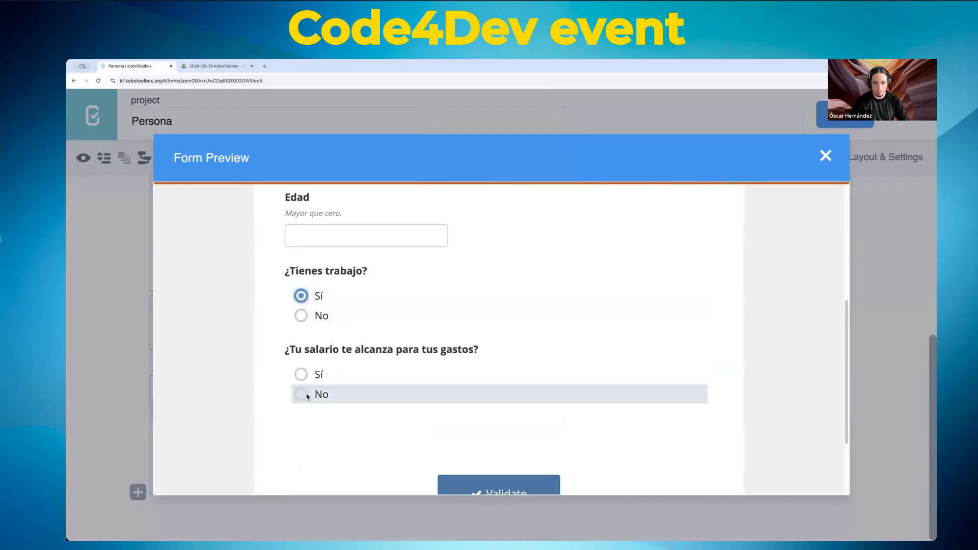
click(825, 155)
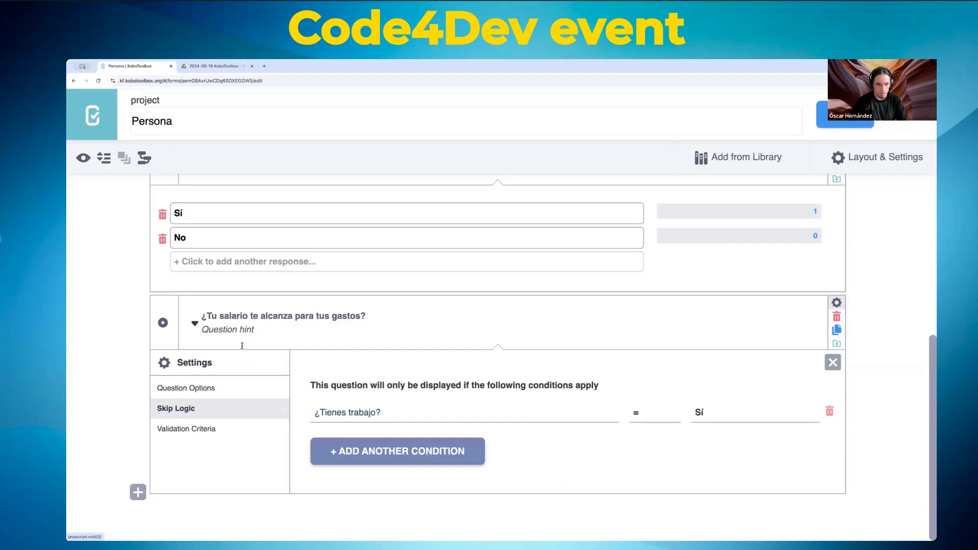
Step: Rename the ¿Tienes trabajo? data column name to tiene_trabajo
scroll(407, 325, up, 1)
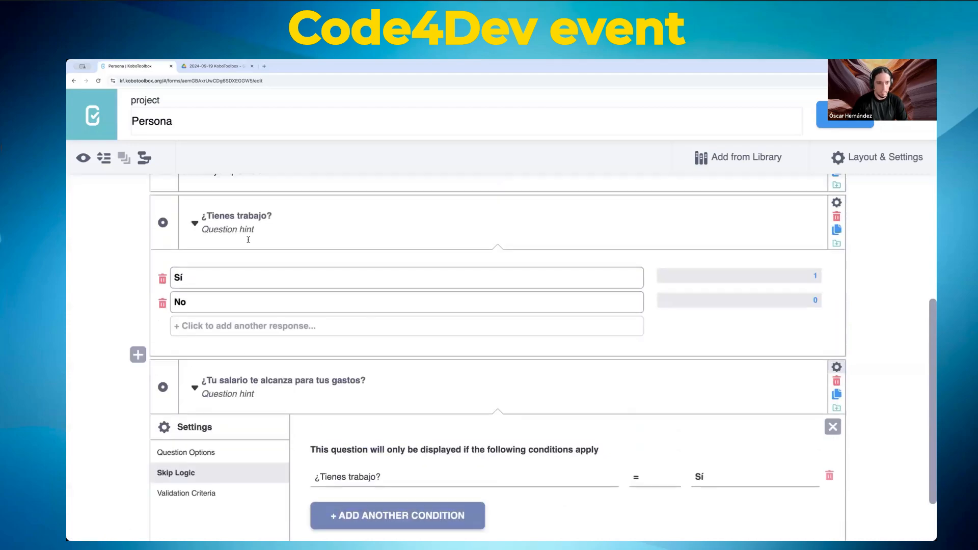
click(836, 204)
double_click(539, 281)
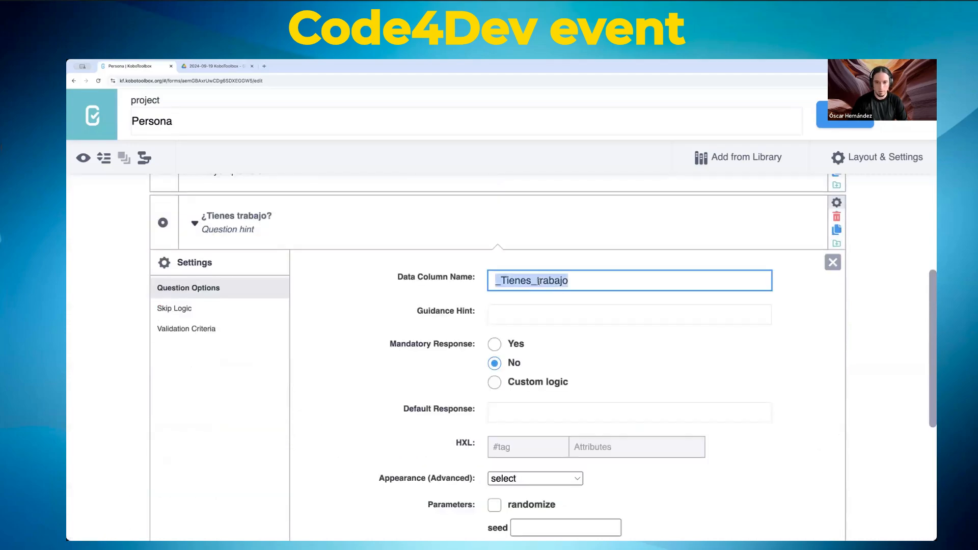
text(tienes)
key(BackSpace)
key(BackSpace)
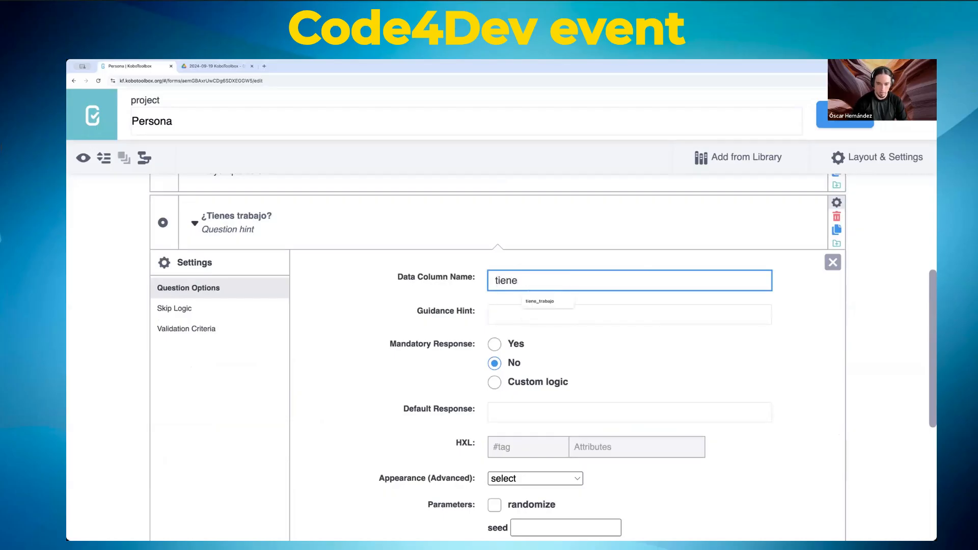
text(e_trabajo)
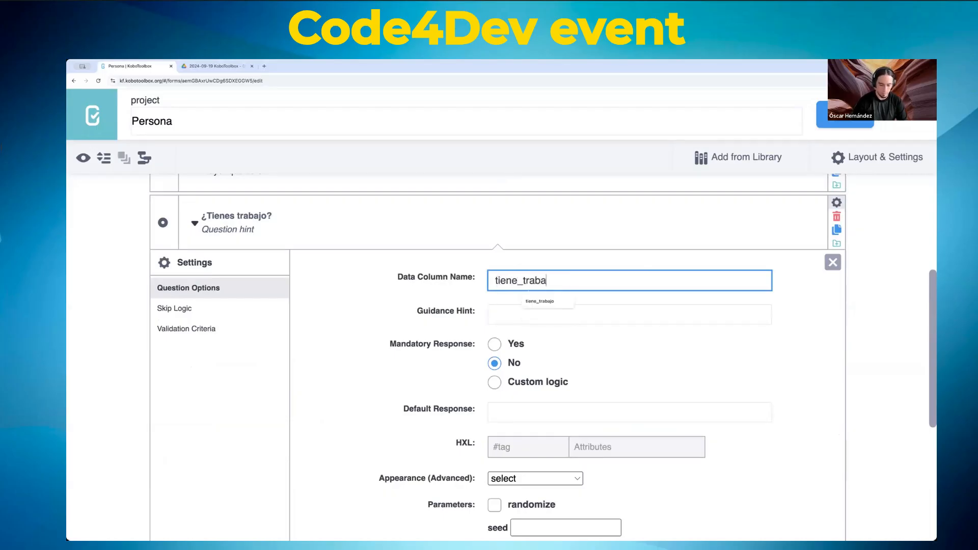
double_click(515, 285)
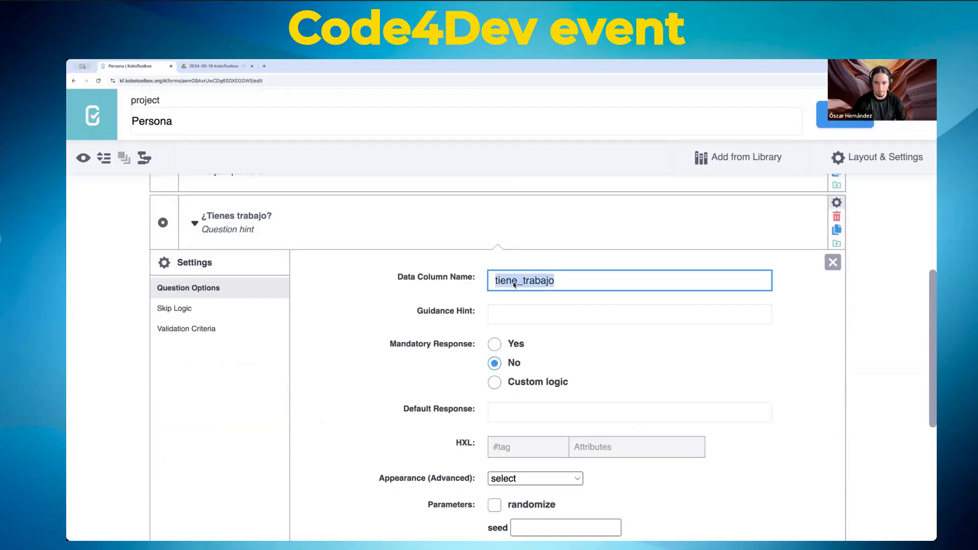
Step: Replace the salary question's Sí condition with manual XLSForm code beginning ${tiene_trabajo} =
scroll(365, 290, down, 5)
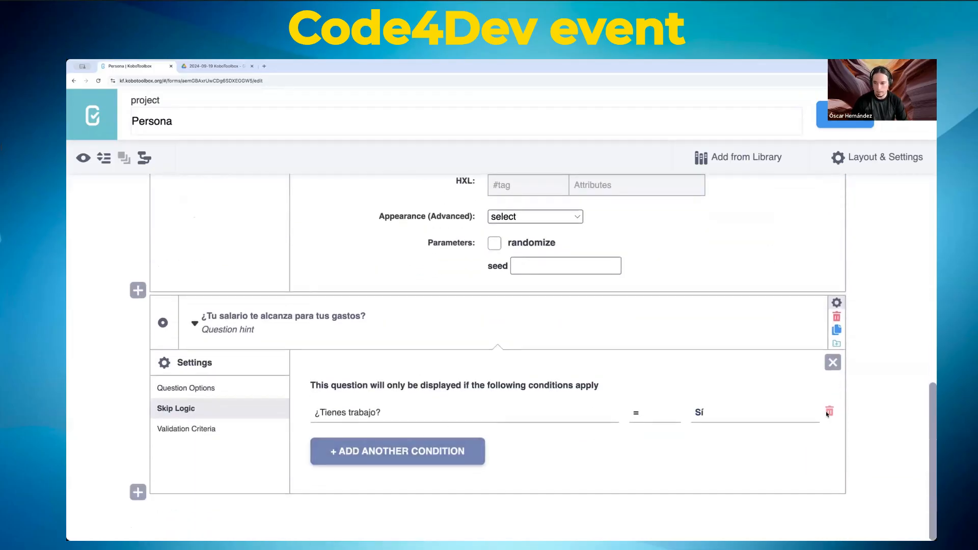
click(829, 424)
click(489, 449)
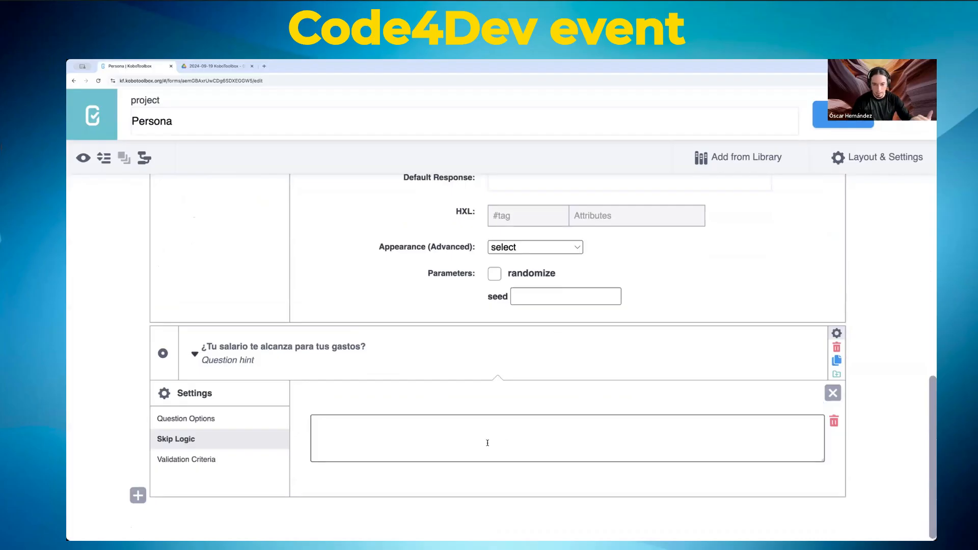
click(489, 440)
text($)
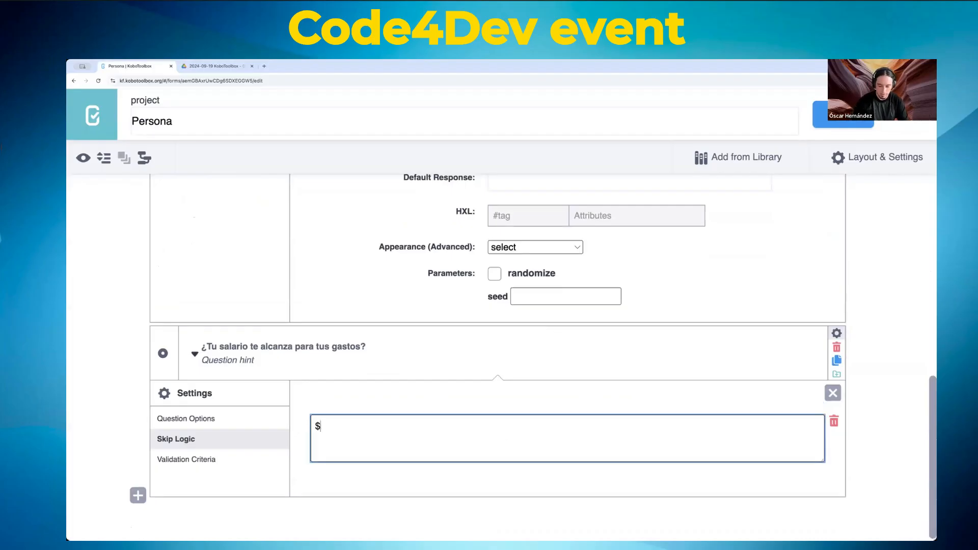
text({})
key(Left)
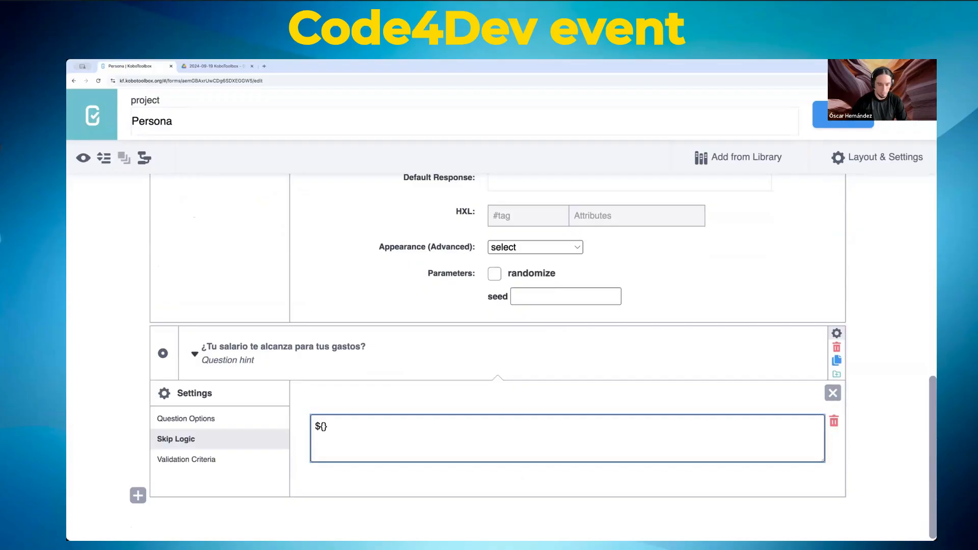
text(tiene_trabajo})
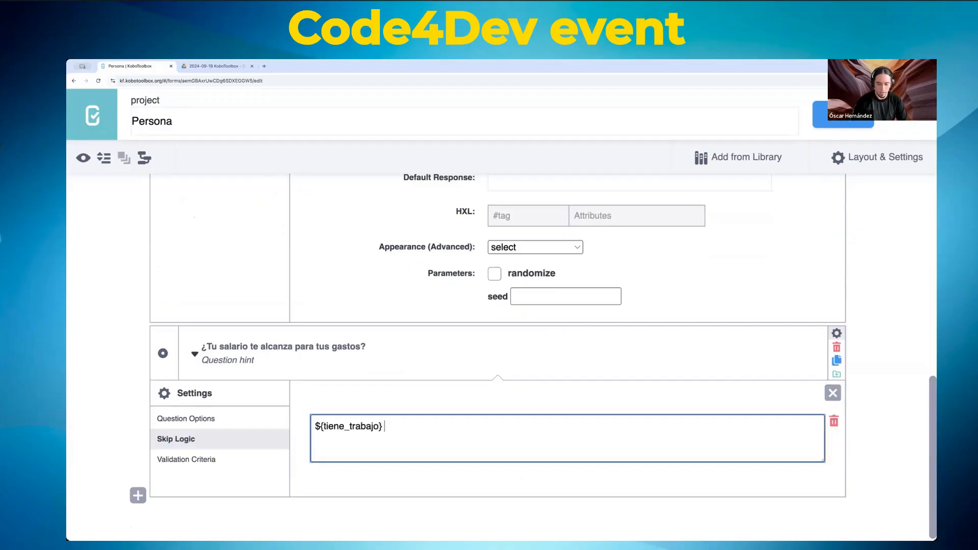
text( =)
Step: Expand the ¿Tienes trabajo? question to check its choice values
scroll(436, 406, up, 6)
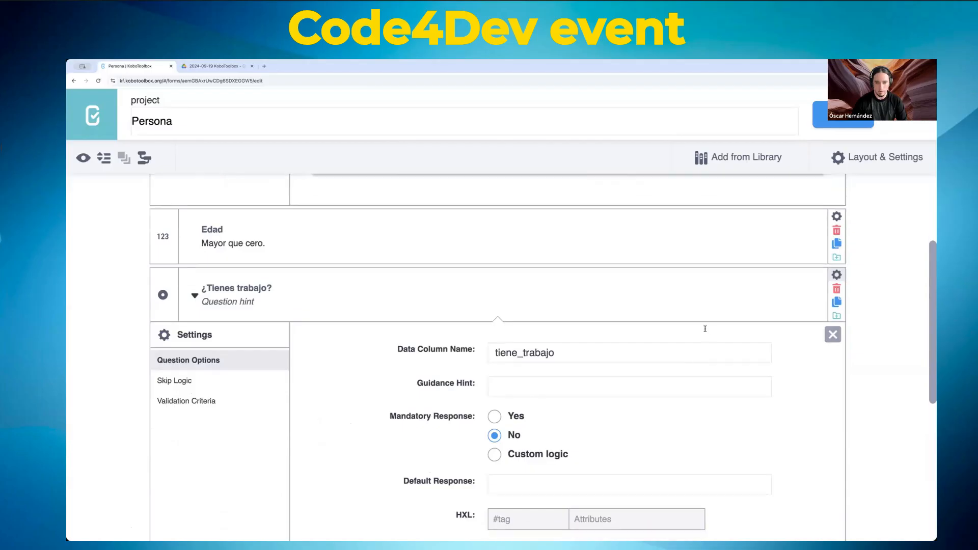
click(833, 334)
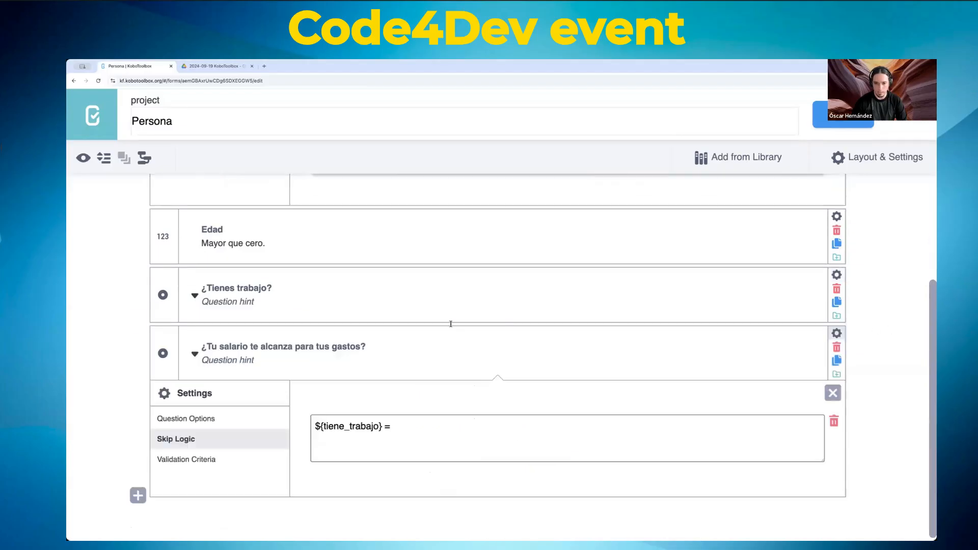
click(194, 296)
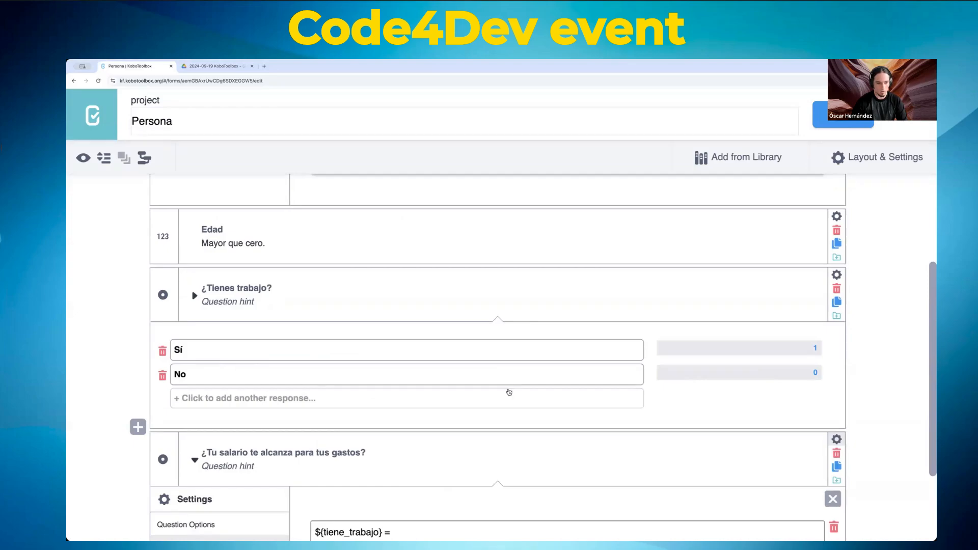
scroll(509, 391, down, 2)
Step: Finish the skip-logic expression as ${tiene_trabajo} = 1, removing the trial and/or text
click(368, 448)
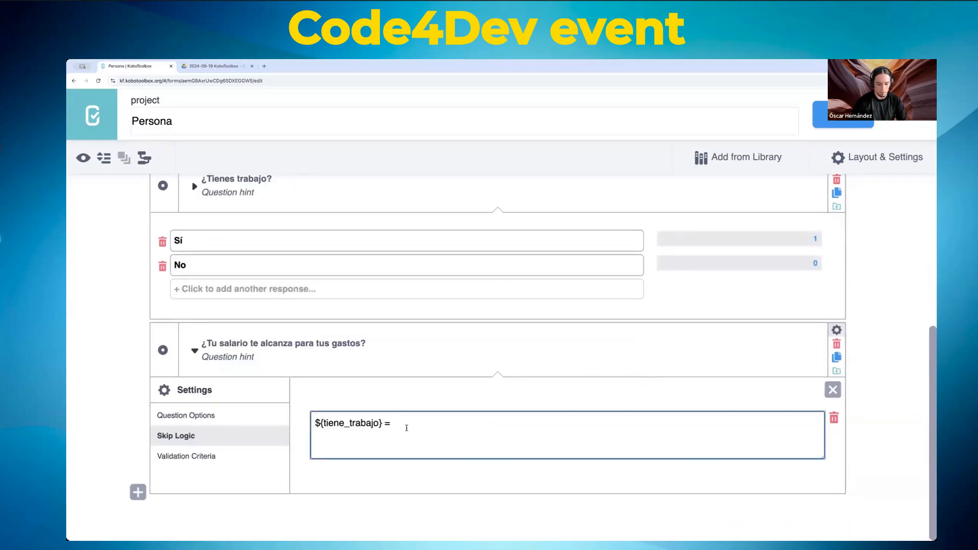
text(1)
text(and )
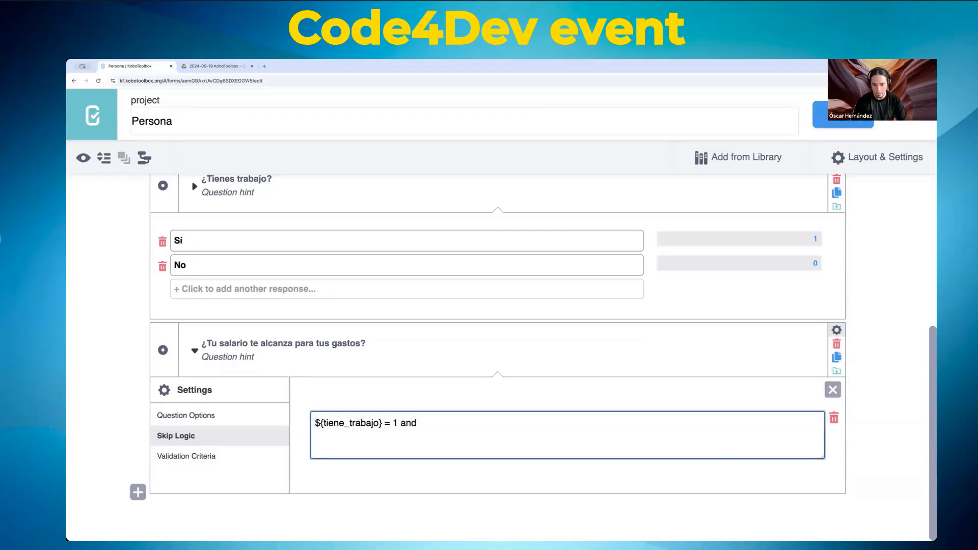
text(or)
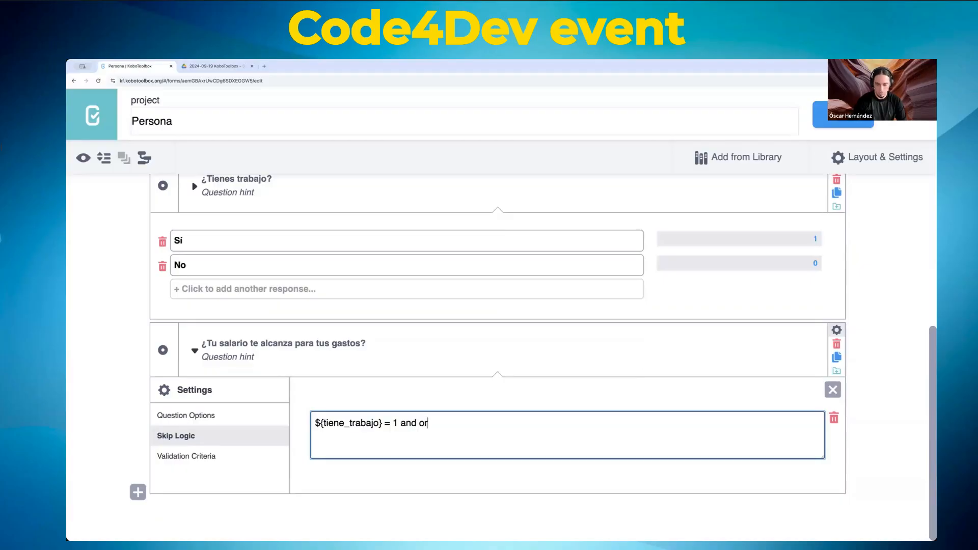
text())
key(Left)
key(Left)
key(Left)
key(Left)
text(()
key(shift+End)
key(Delete)
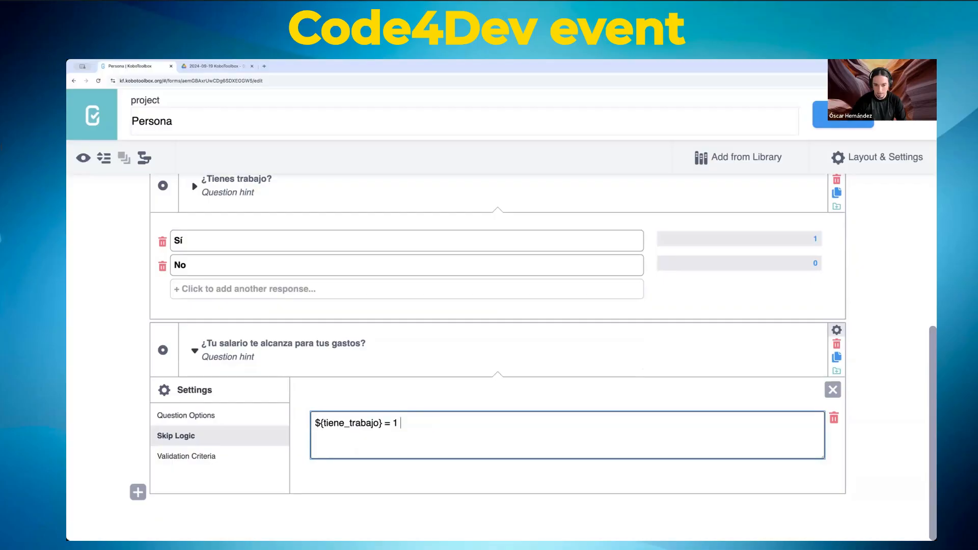
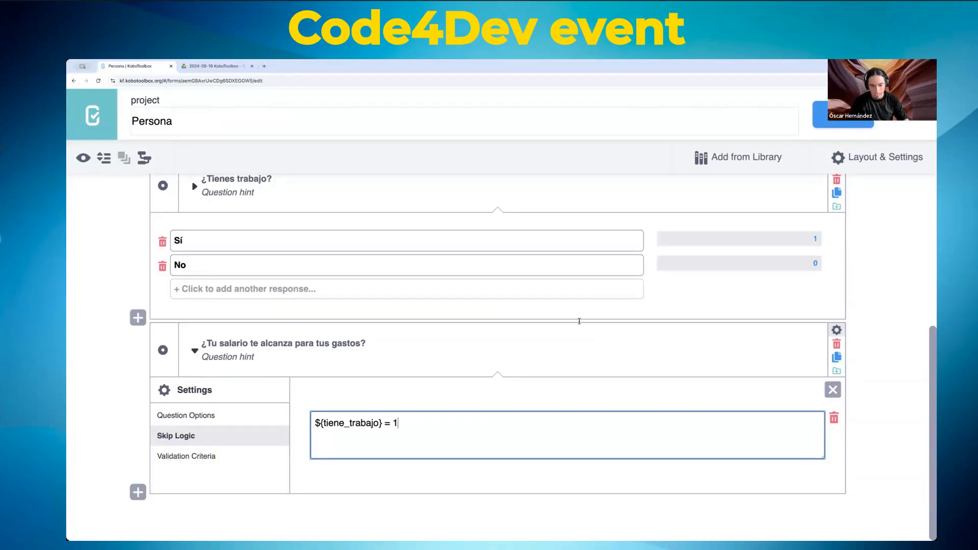
Step: Check the salary question's skip logic ${tiene_trabajo} = 1 and save the form
drag(317, 423, 401, 421)
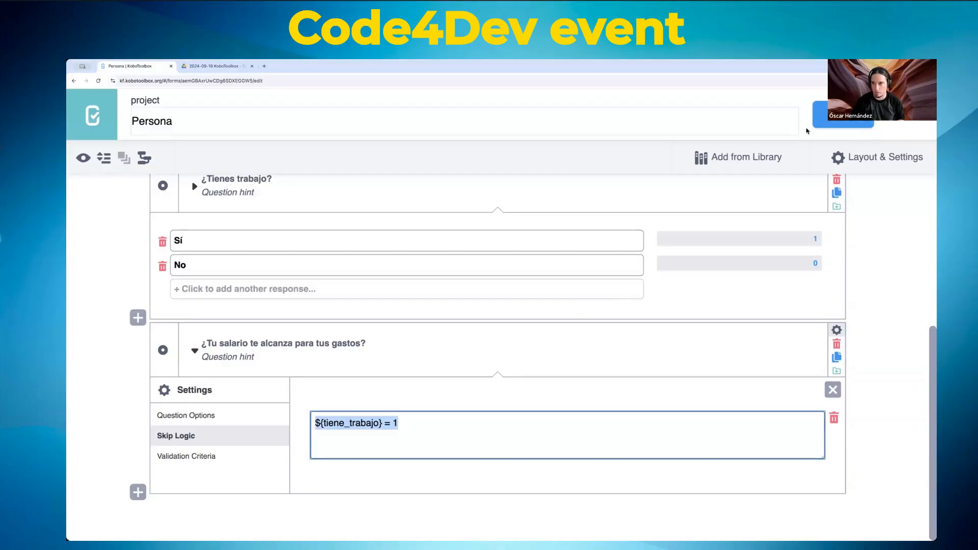
click(842, 115)
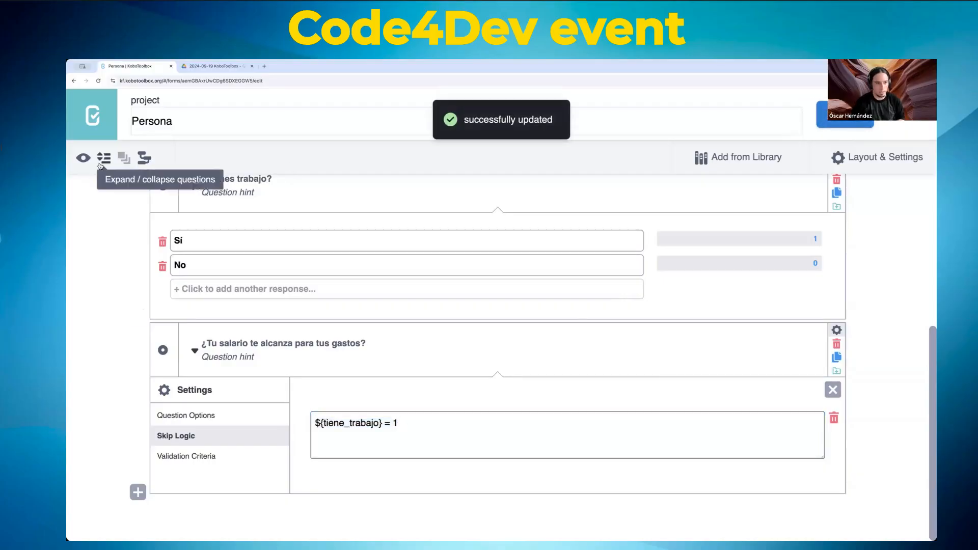
click(83, 158)
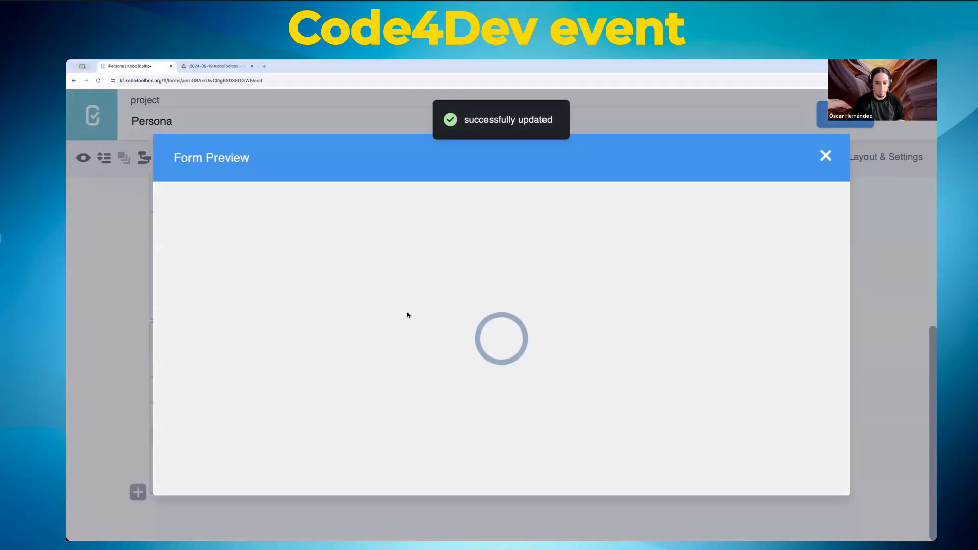
scroll(408, 315, down, 5)
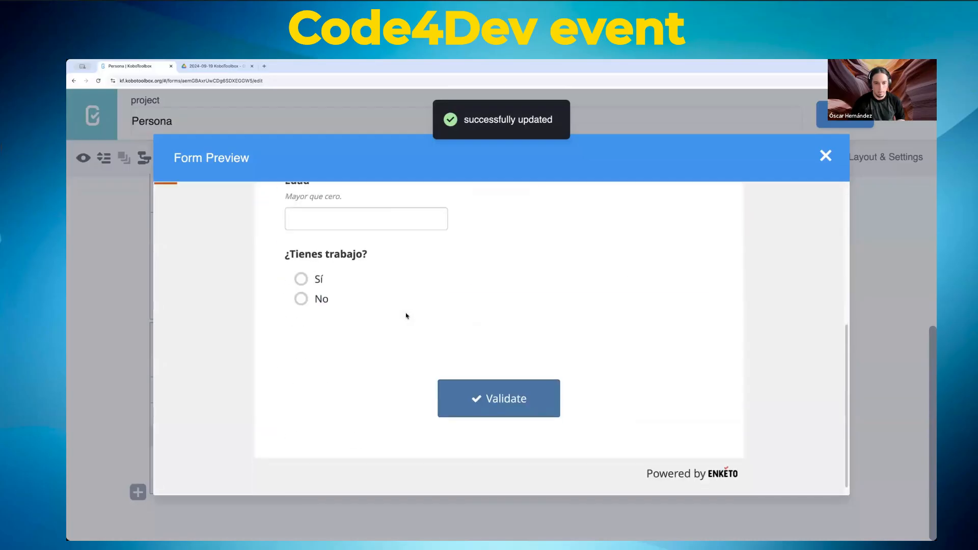
click(315, 299)
click(302, 280)
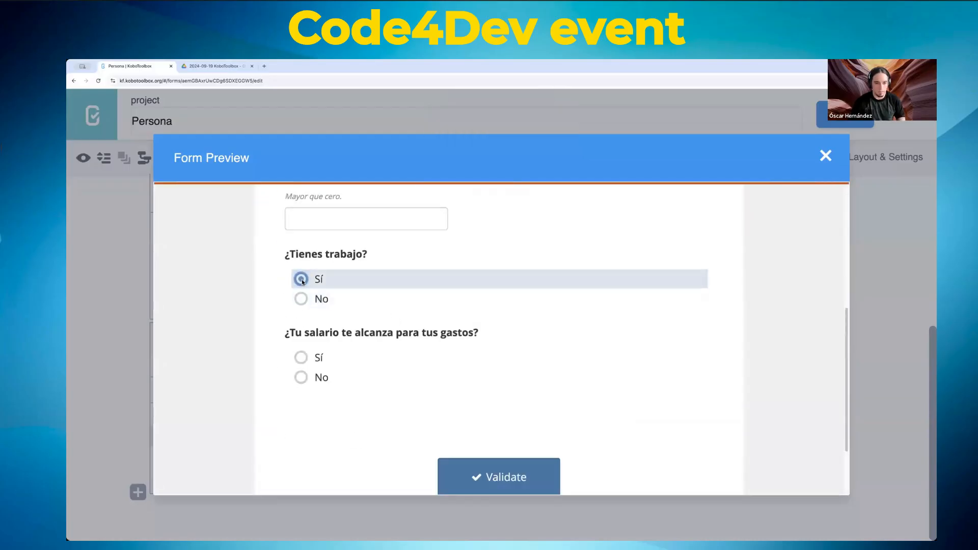
click(825, 156)
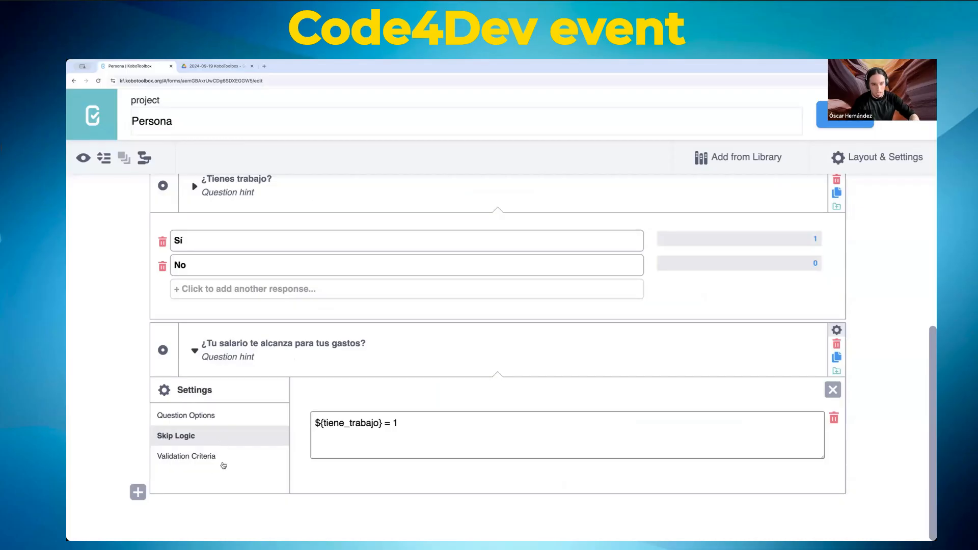
Step: Look over the salary question's validation settings
scroll(256, 430, up, 5)
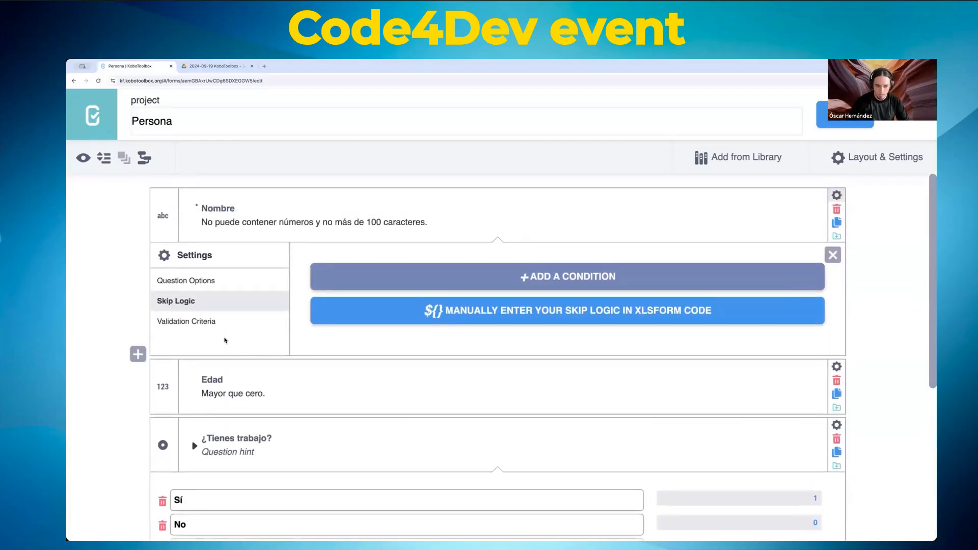
scroll(226, 338, down, 5)
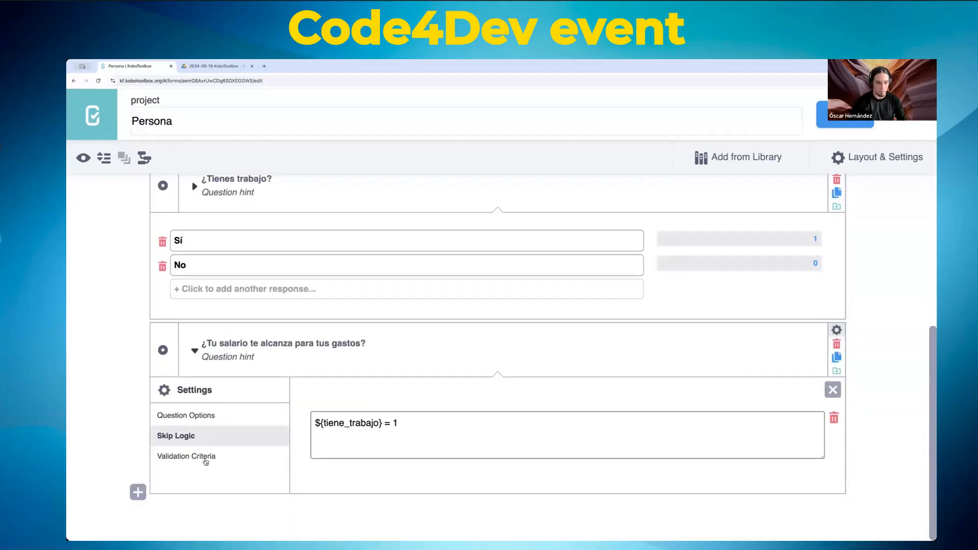
click(204, 461)
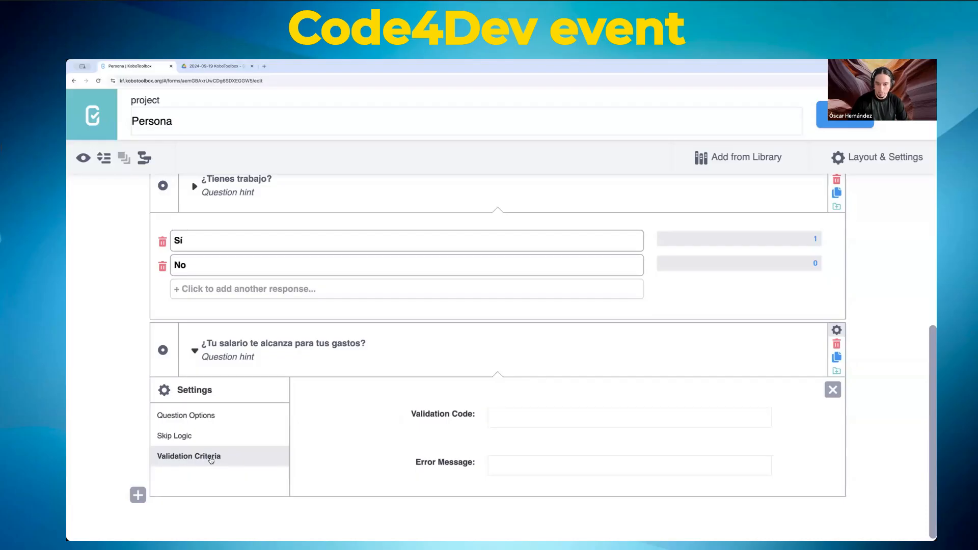
scroll(340, 396, down, 1)
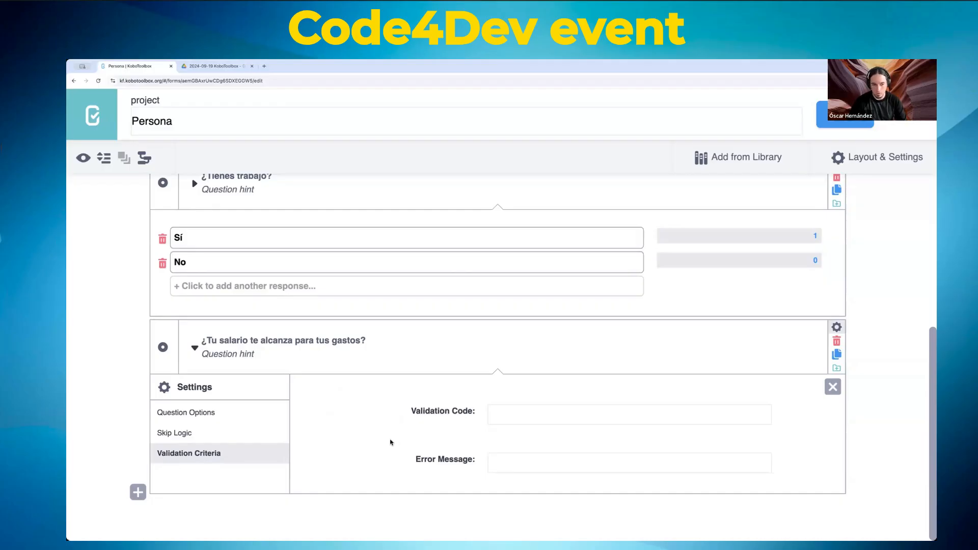
scroll(350, 430, up, 5)
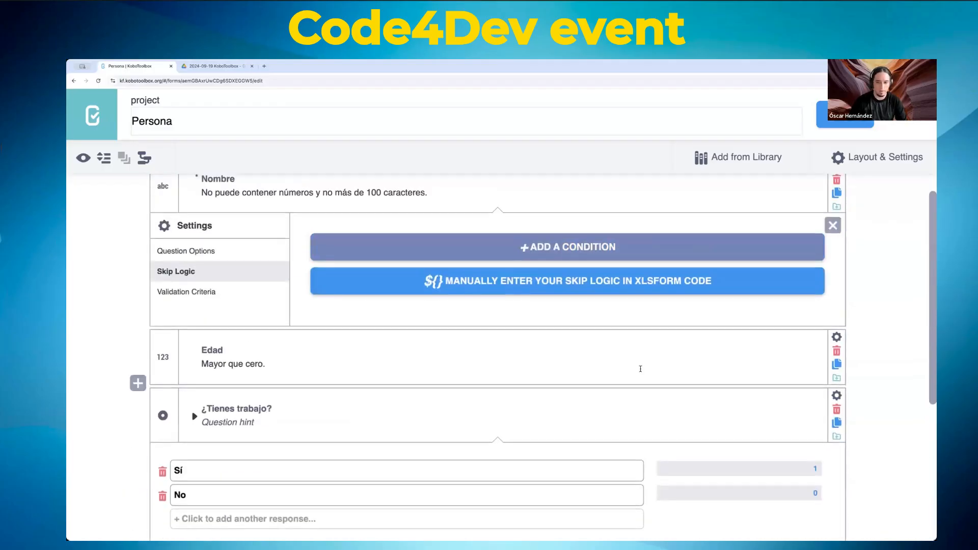
Step: Open Edad's validation criteria, try a minimum value of 0, then delete that condition
click(836, 337)
scroll(326, 340, down, 2)
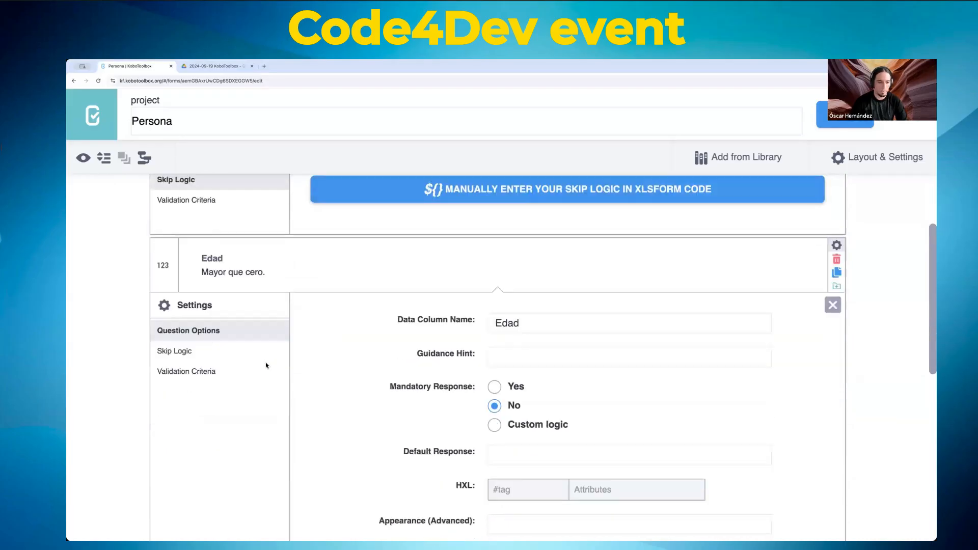
click(196, 352)
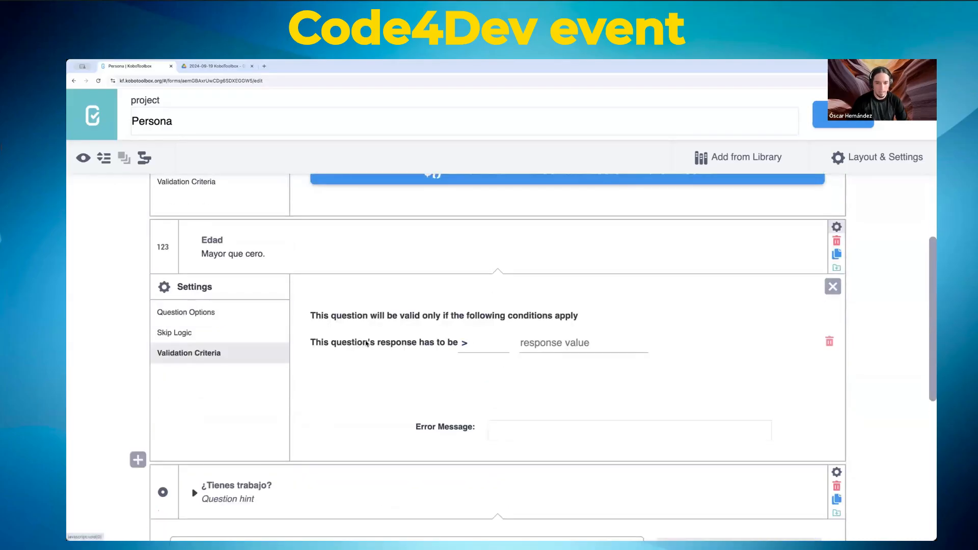
click(563, 345)
text(0)
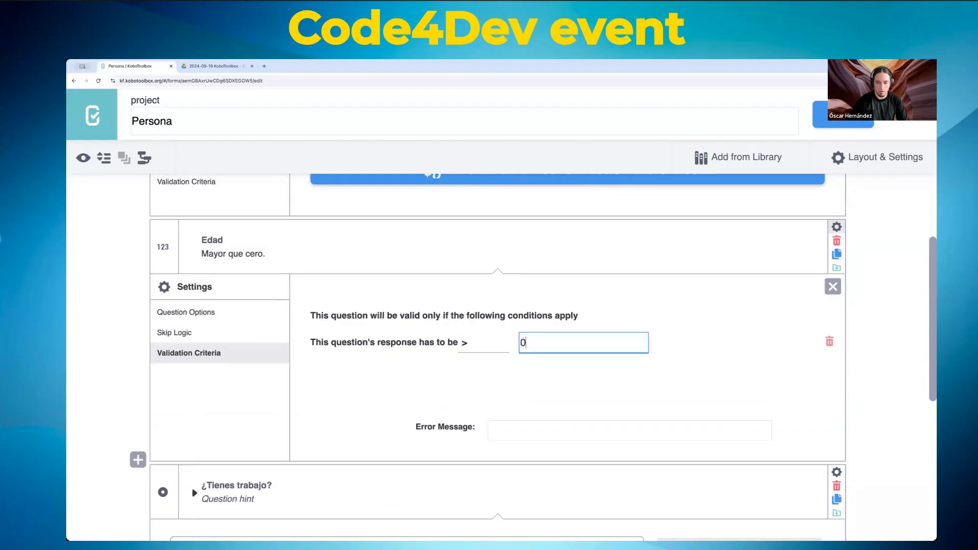
click(830, 342)
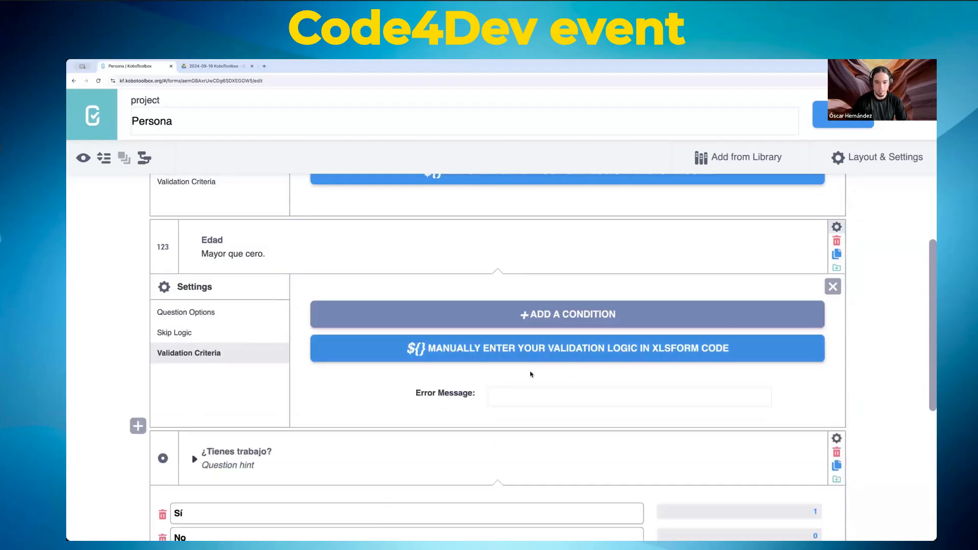
Step: Switch Edad's validation to manual code entry and rename its data column to edad
click(459, 349)
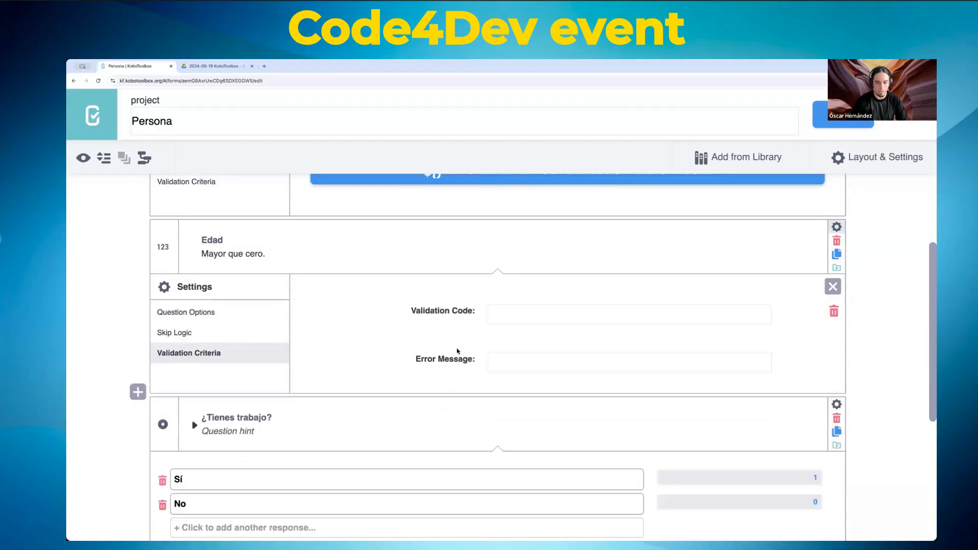
click(508, 317)
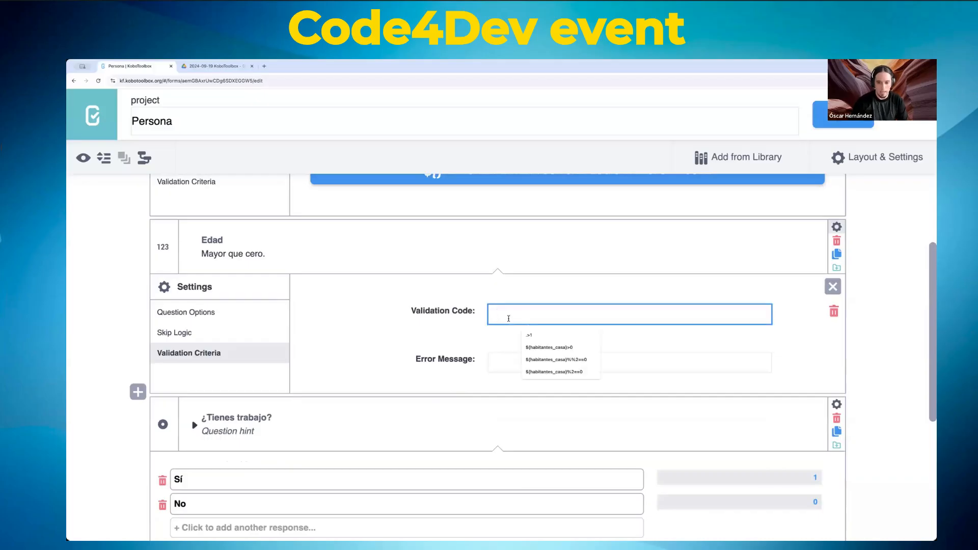
text(.)
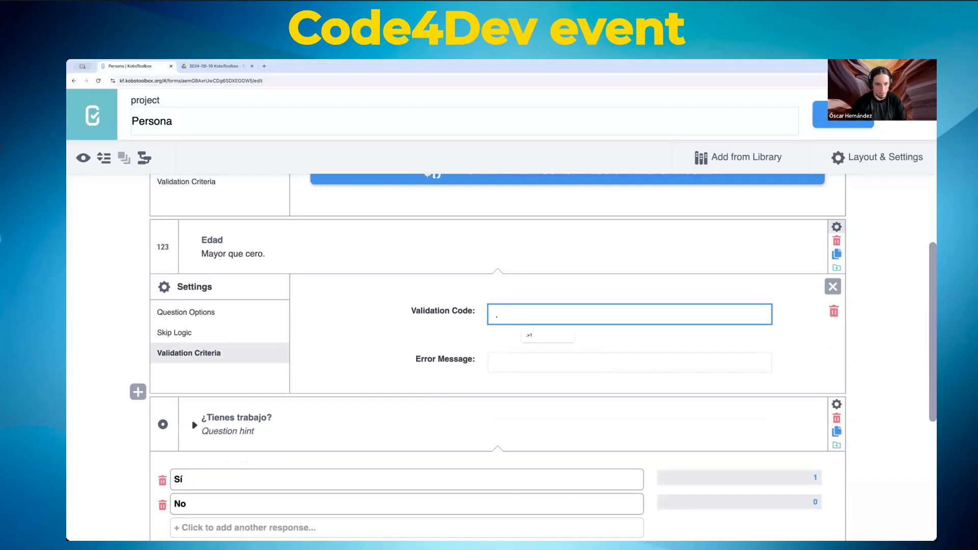
click(837, 227)
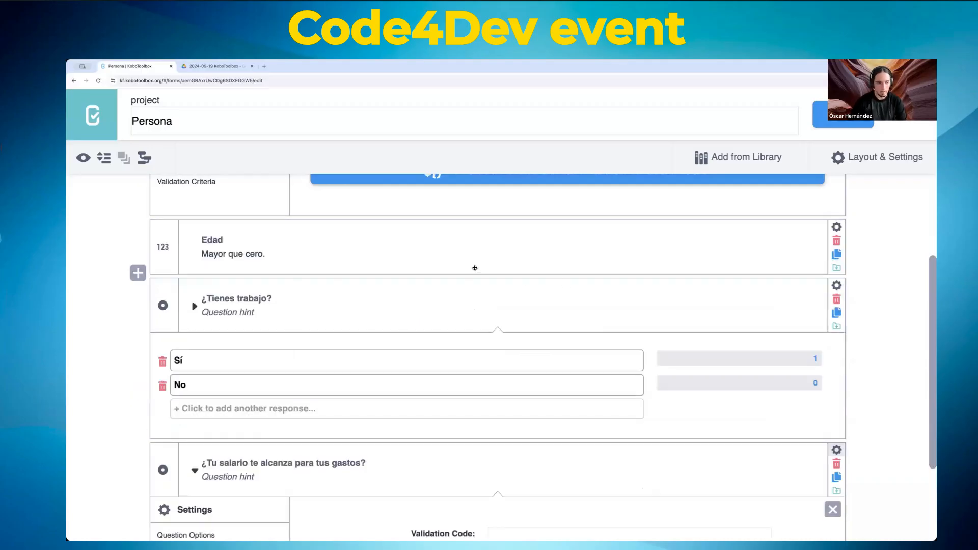
click(837, 227)
click(530, 306)
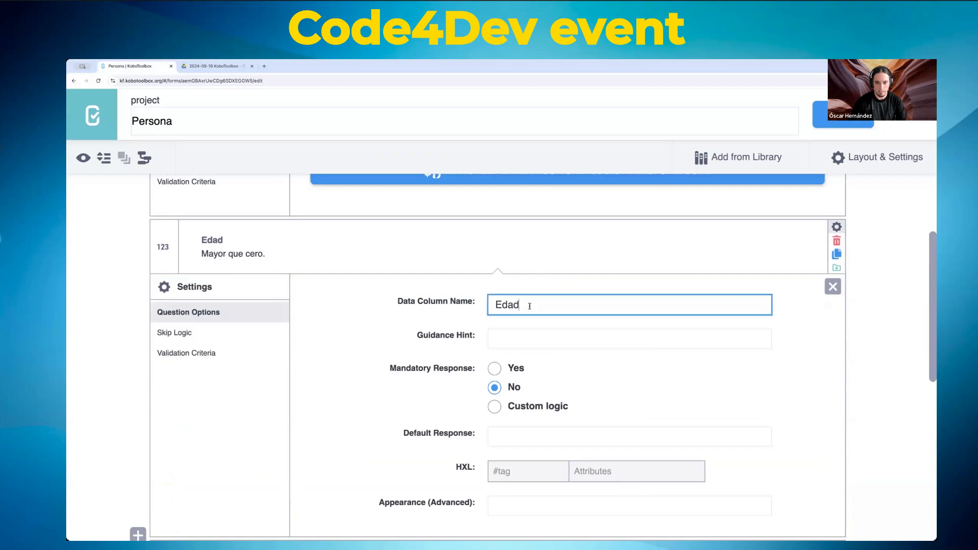
double_click(530, 305)
text(m)
key(BackSpace)
text(edad)
Step: Enter validation code .>0 with error message 'Debe ser mayor que cero.' and save
click(219, 340)
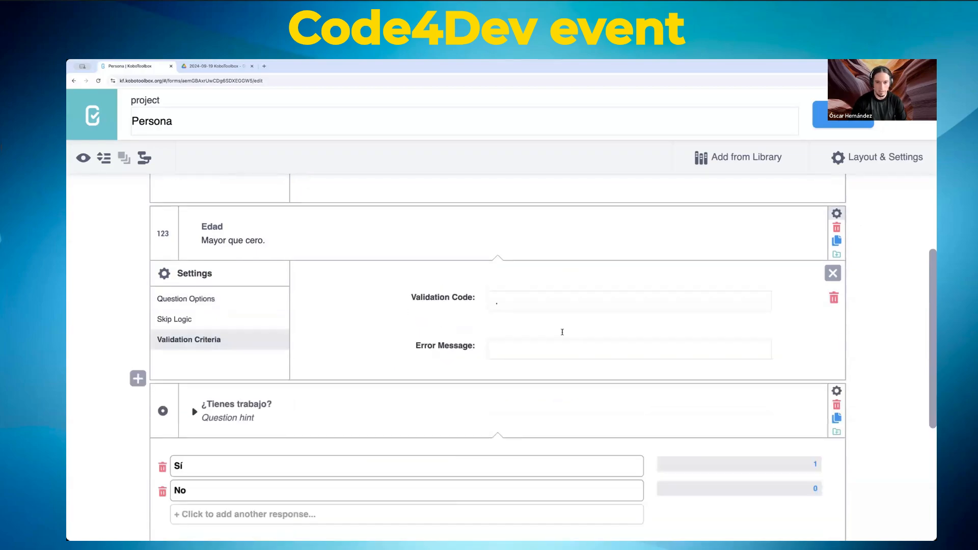
click(536, 304)
text(.)
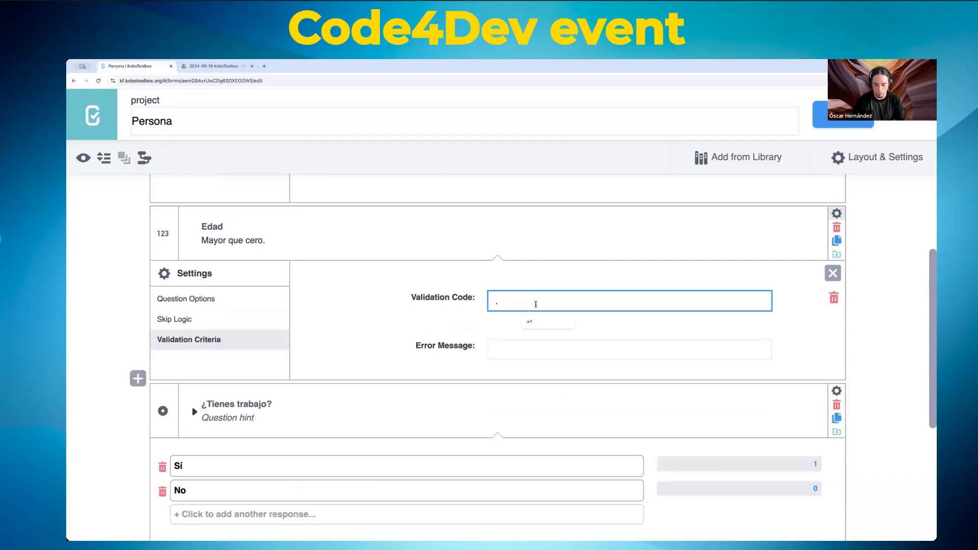
text(>)
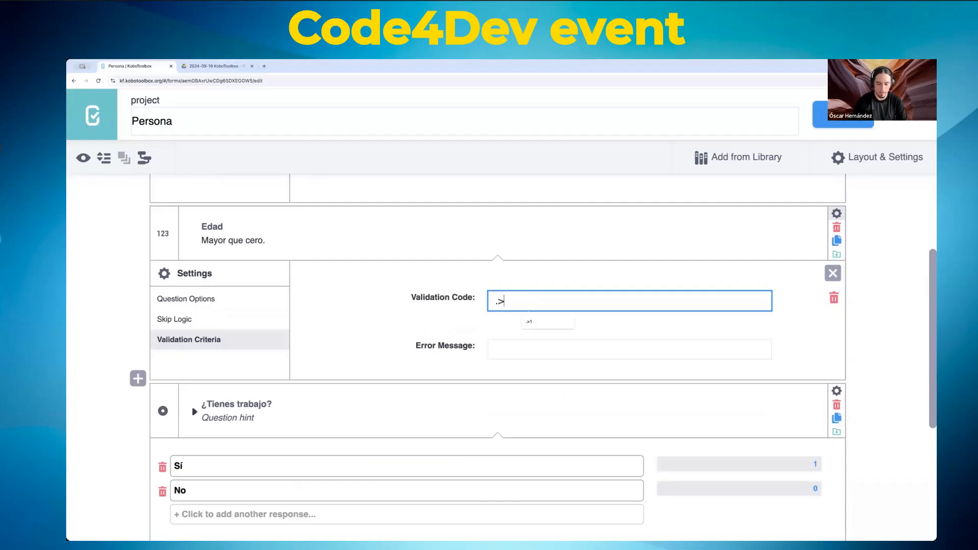
text(0)
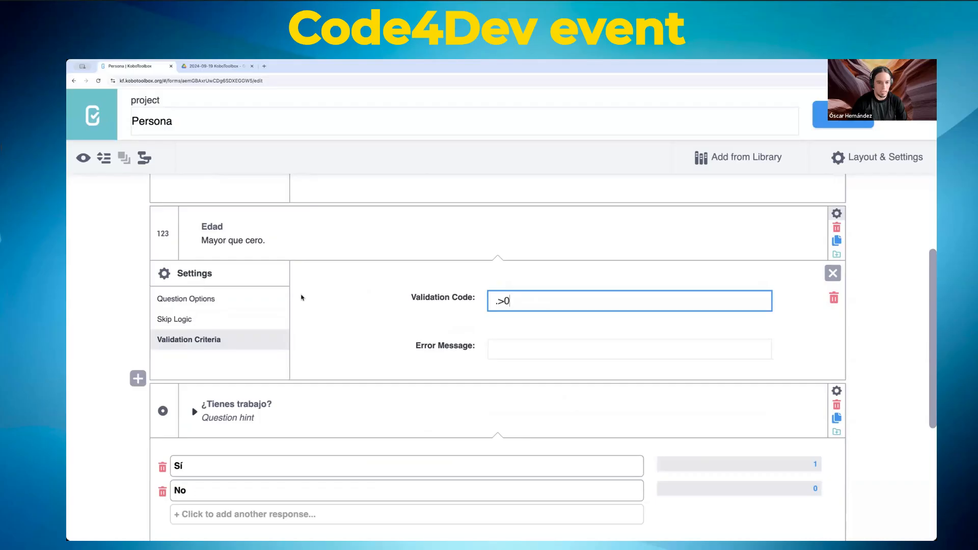
click(532, 349)
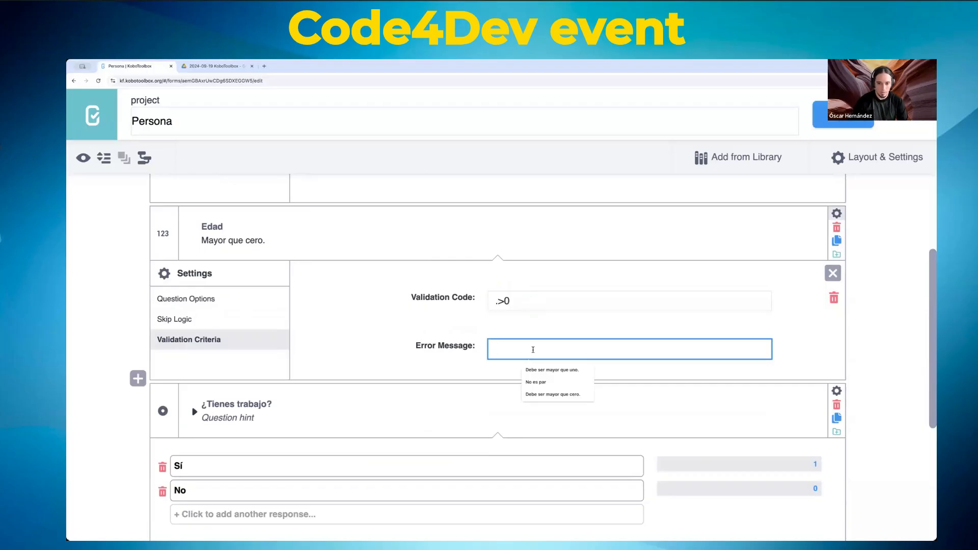
text(Debe se)
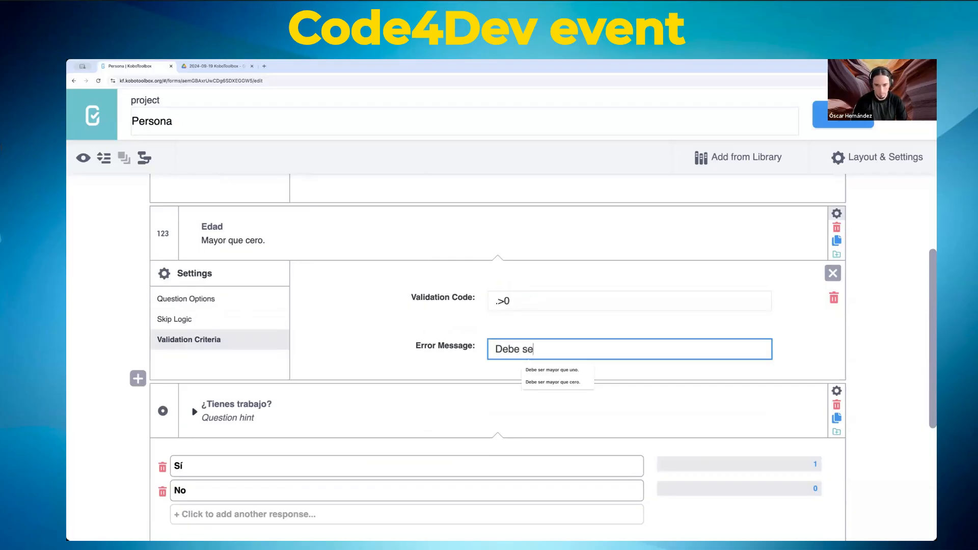
text(r mayor que cero.)
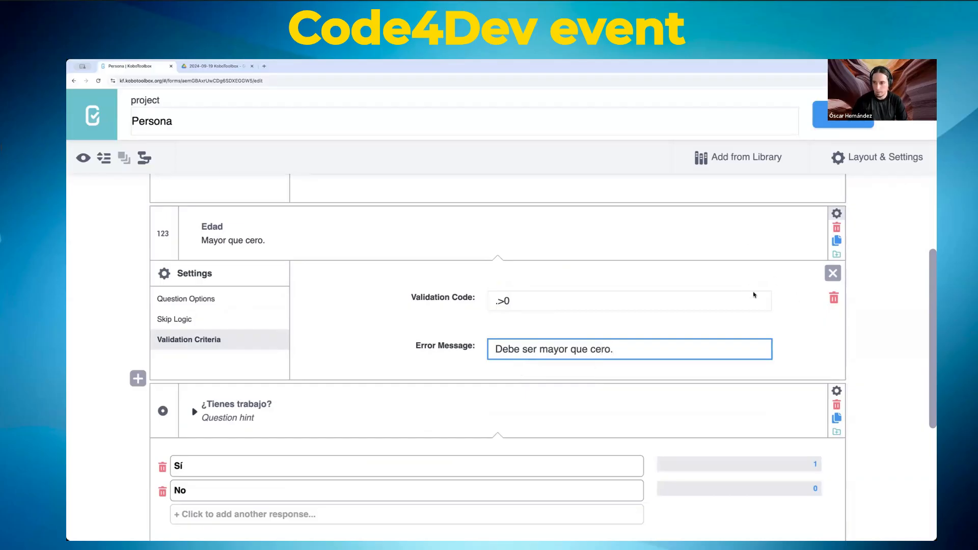
click(844, 115)
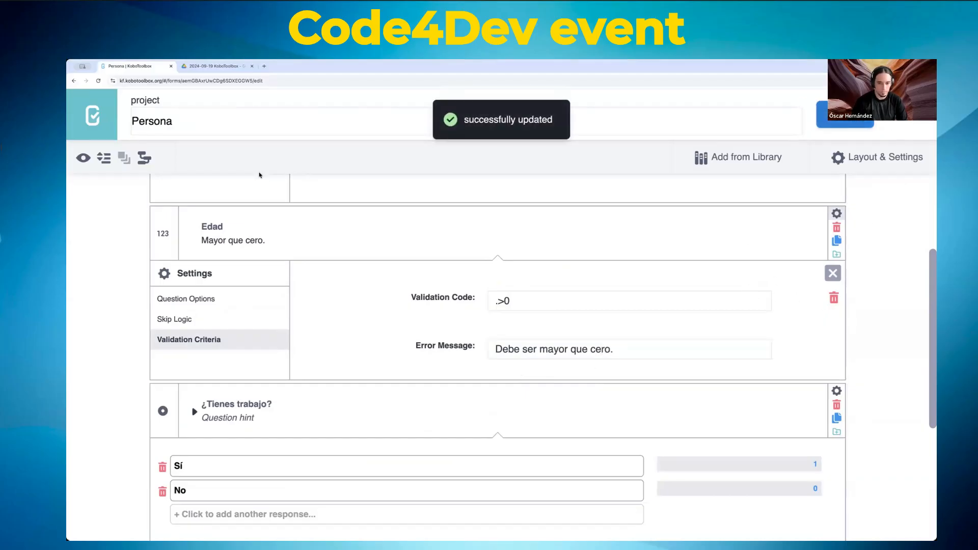
Step: Preview the form, test Edad with -1, 0 and 1, then close the preview
click(83, 158)
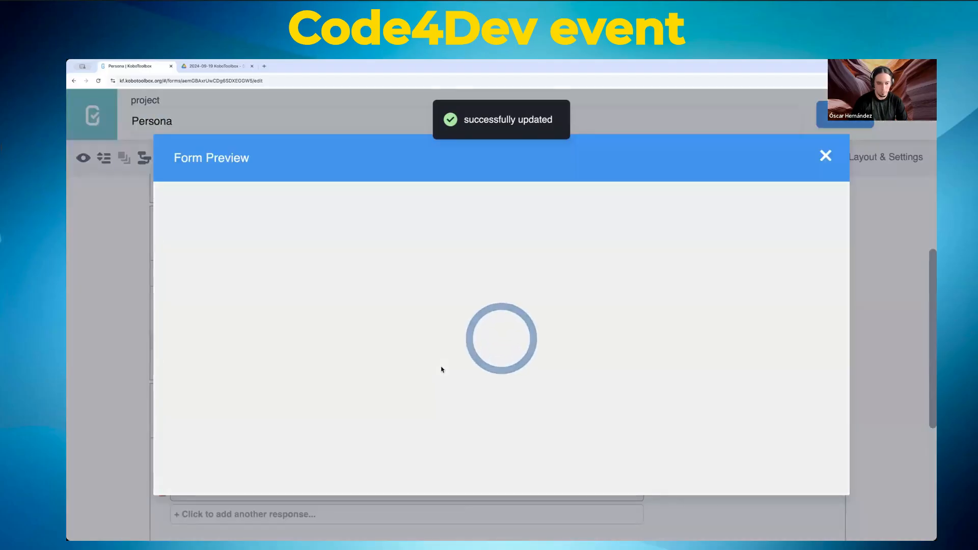
scroll(442, 370, down, 5)
scroll(372, 312, up, 2)
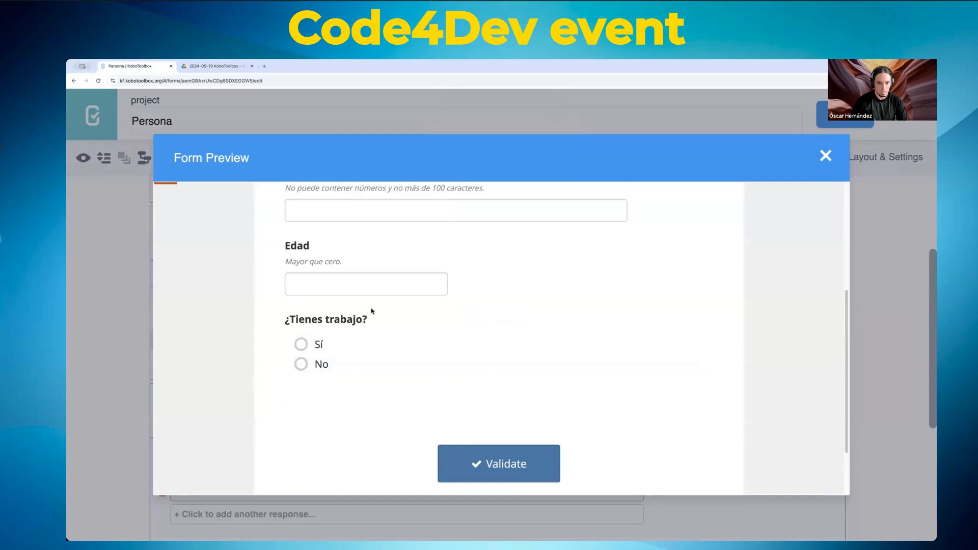
click(367, 282)
text(-1)
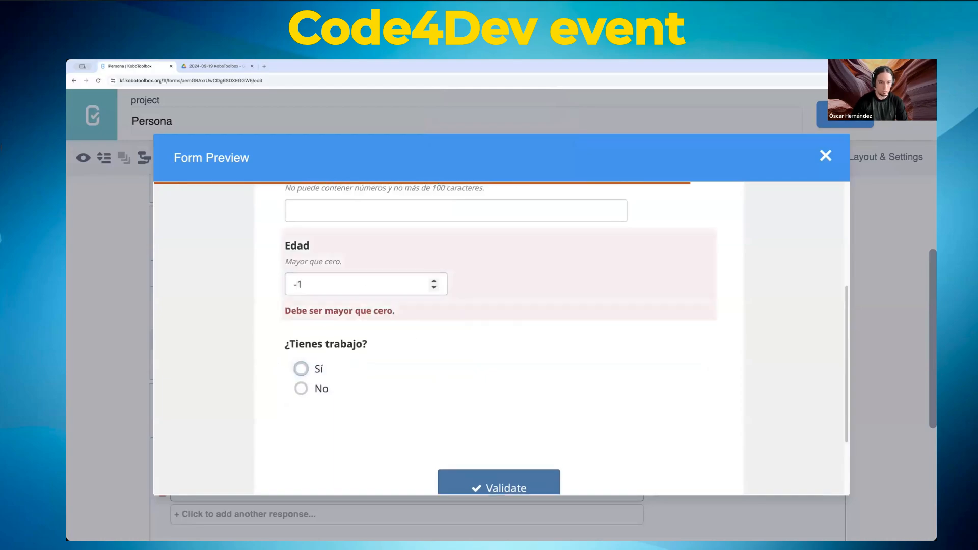
double_click(336, 285)
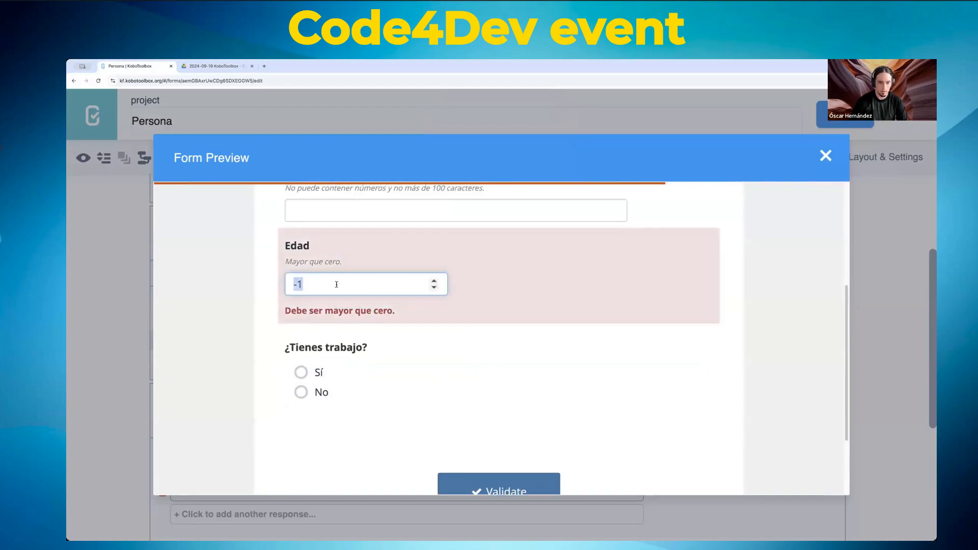
text(0)
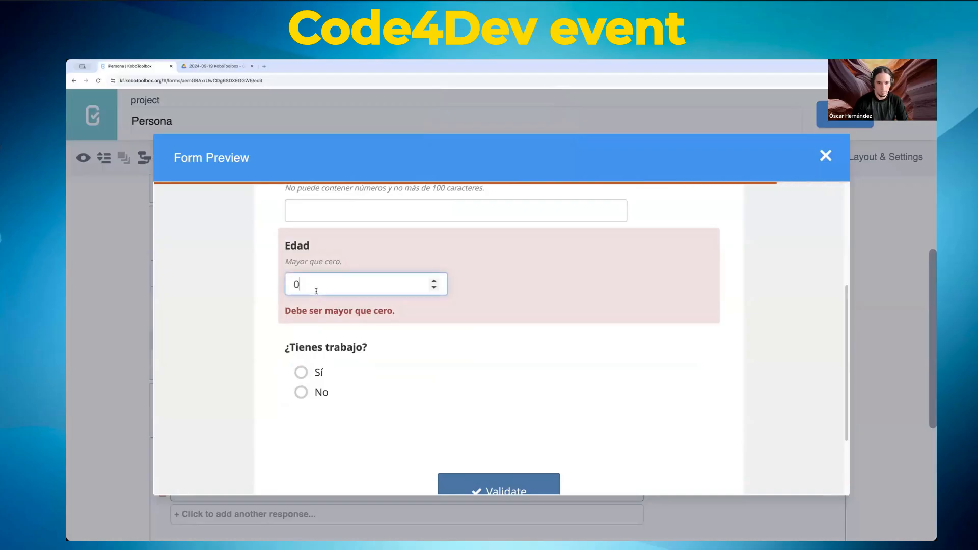
double_click(316, 291)
text(1)
key(Tab)
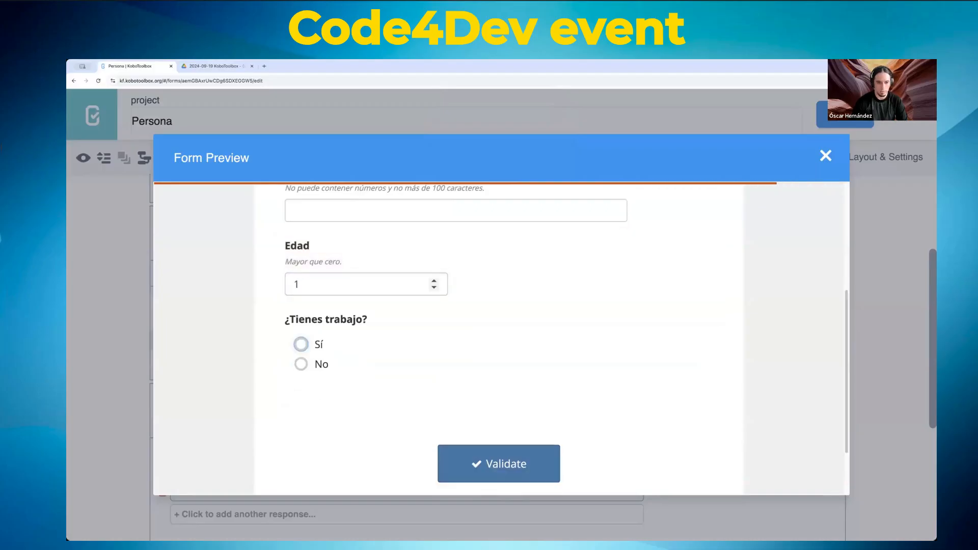
scroll(551, 314, up, 3)
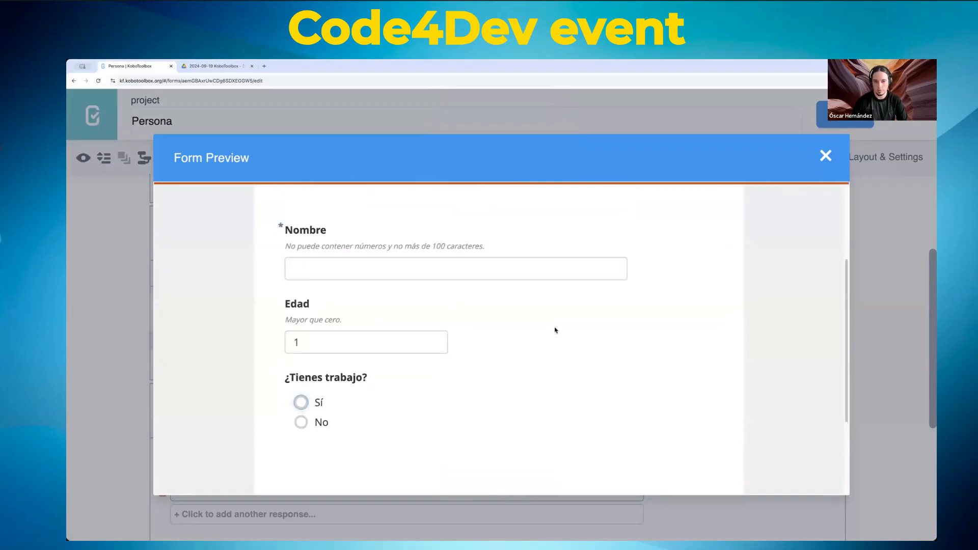
click(827, 162)
Step: Reopen the Nombre question's settings on its general question options
scroll(472, 305, up, 2)
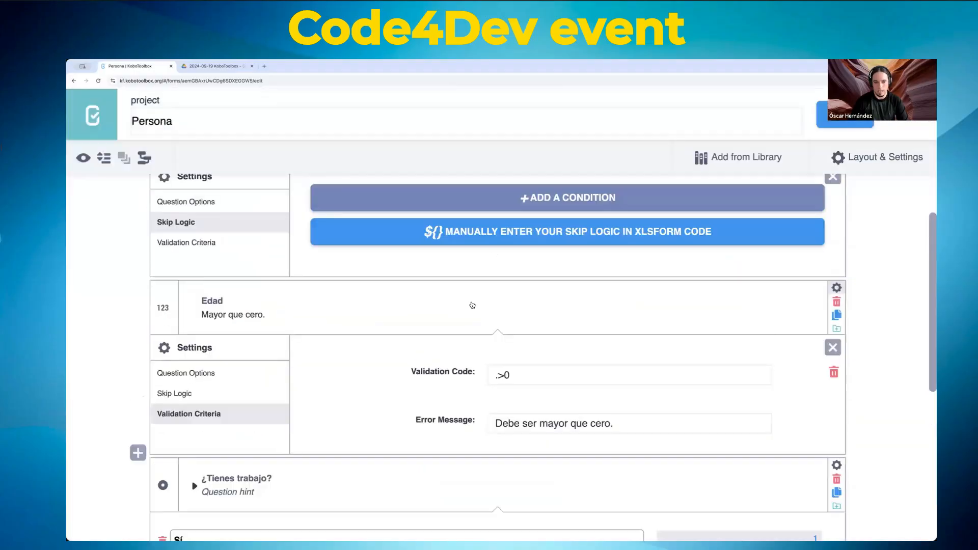
scroll(472, 305, up, 2)
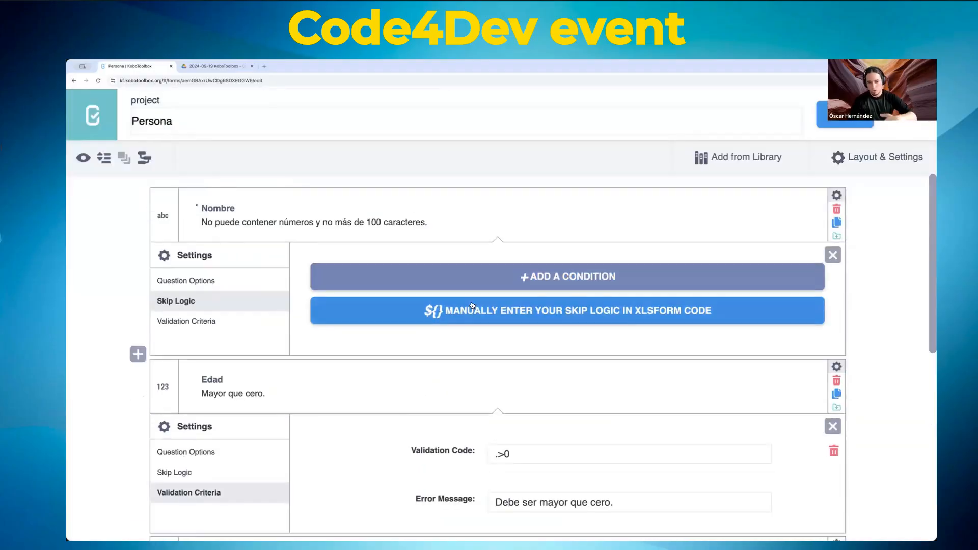
click(836, 196)
click(836, 197)
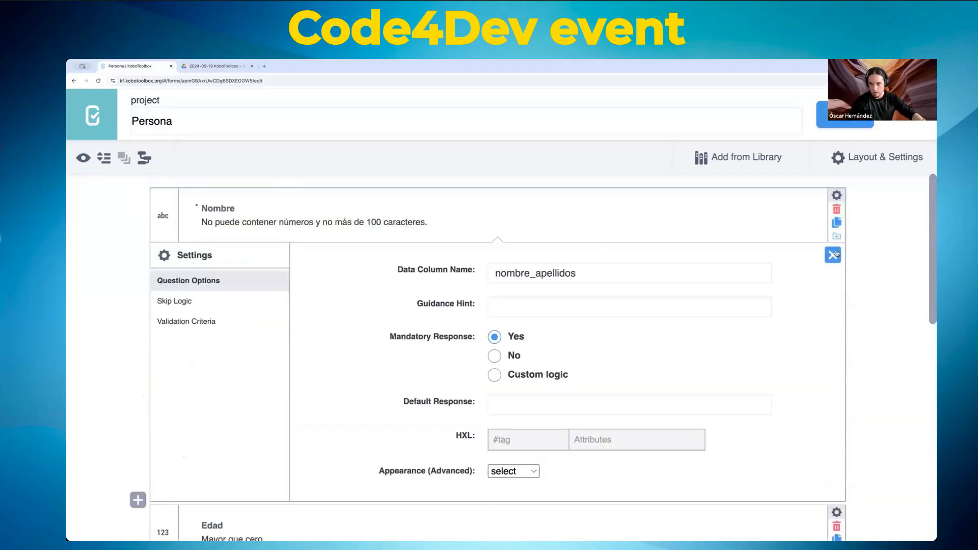
Step: Retype the separator in Nombre's data column name, keeping it nombre_apellidos
click(510, 271)
double_click(509, 272)
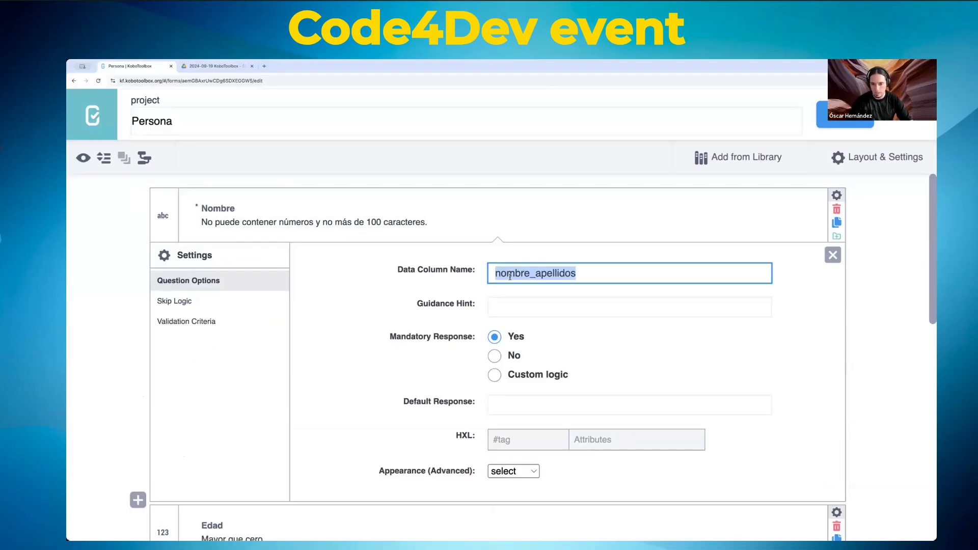
click(519, 274)
drag(535, 274, 531, 273)
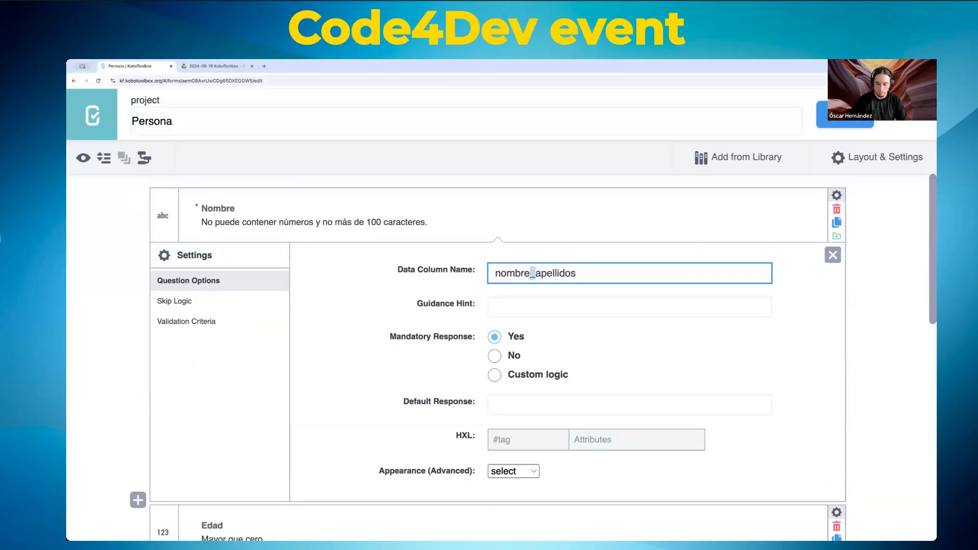
text(-)
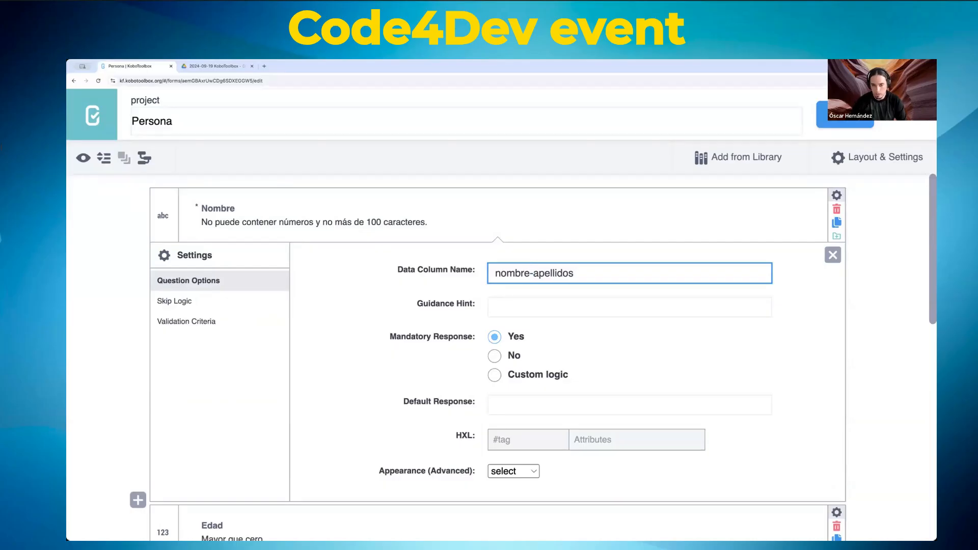
key(BackSpace)
text(_)
key(BackSpace)
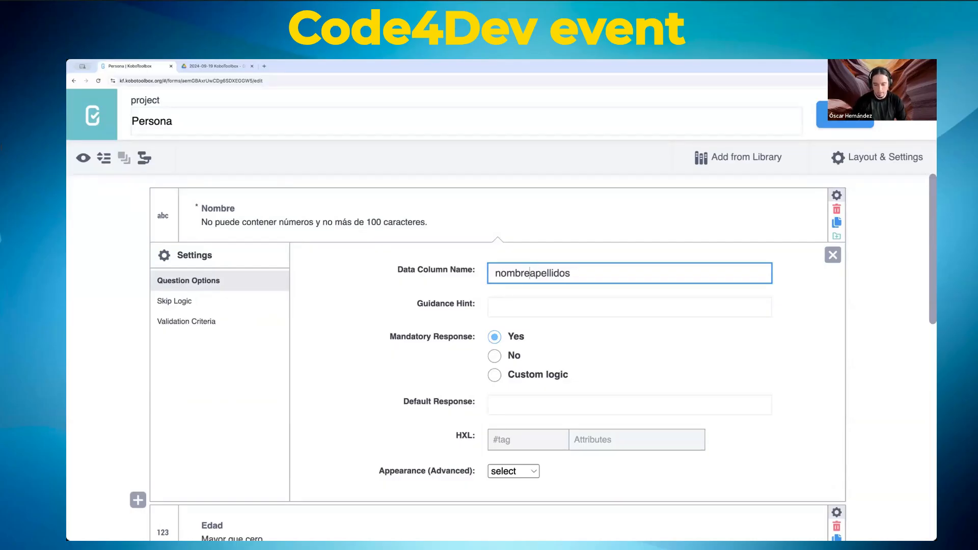
text(-)
key(BackSpace)
text(_)
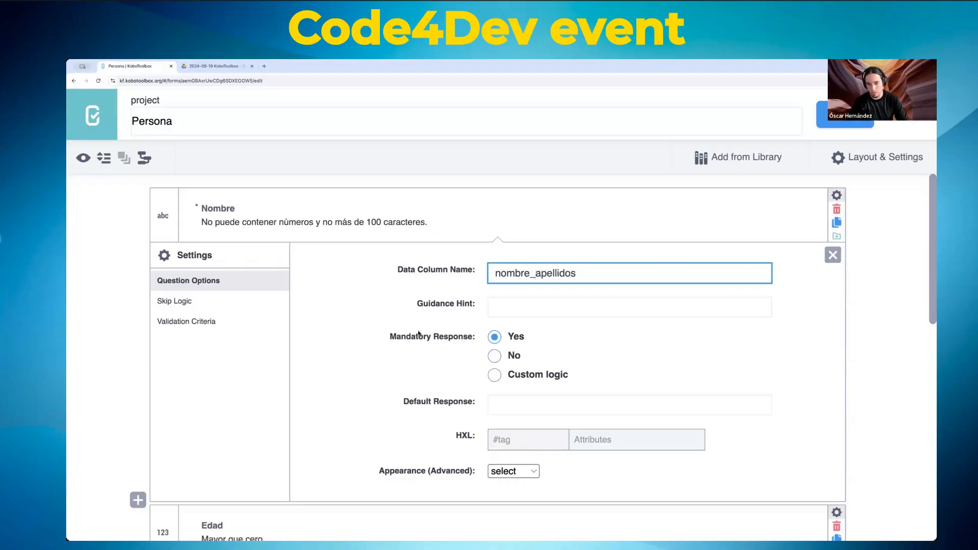
text(-)
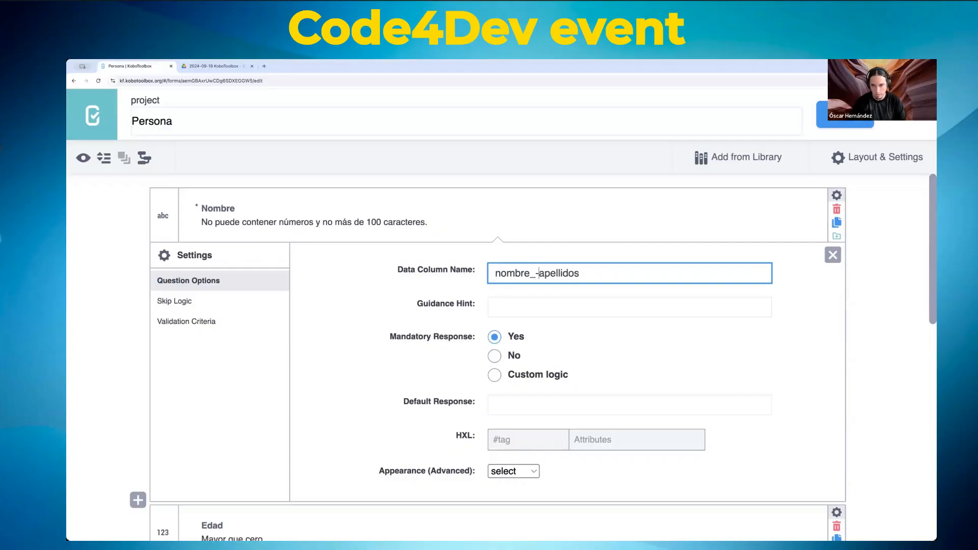
key(BackSpace)
key(Delete)
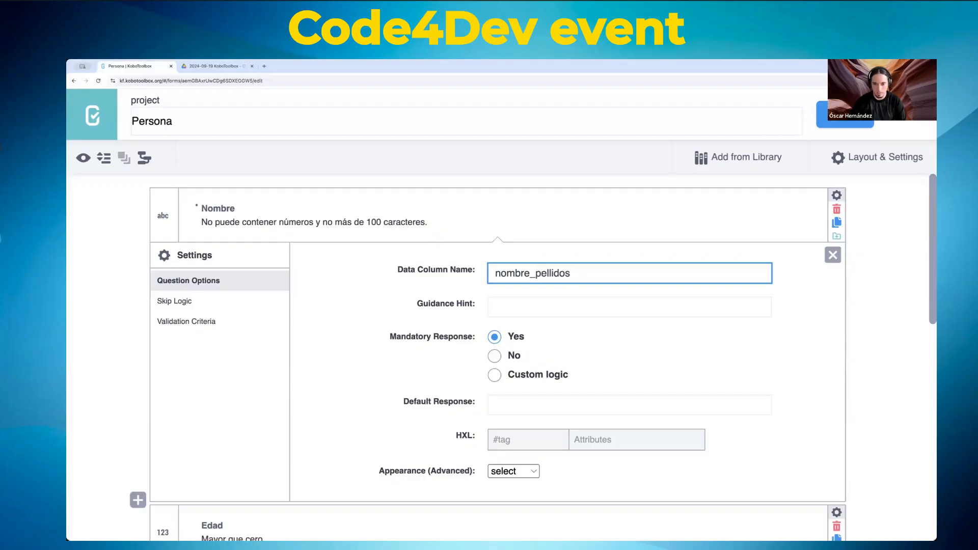
text(a)
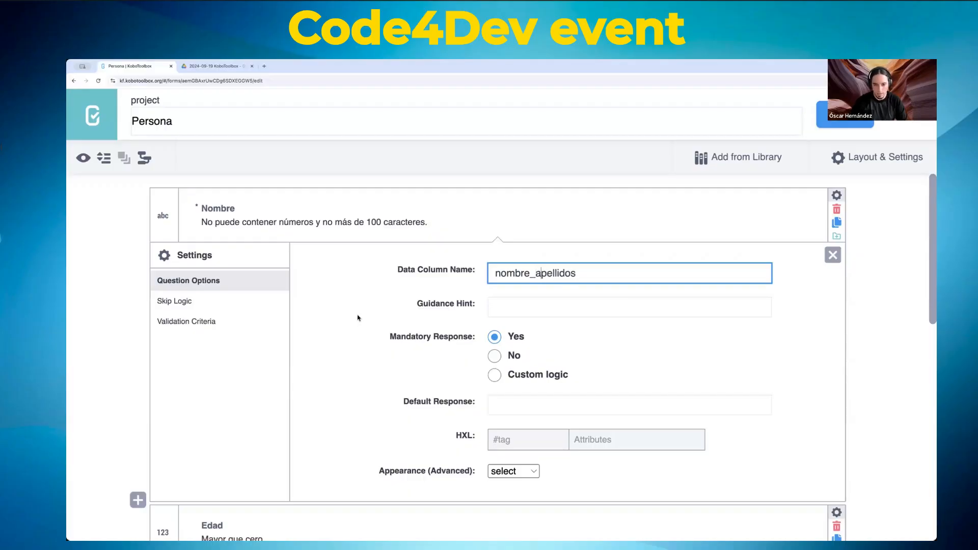
Step: Check Nombre's hint and guidance hint fields, leaving the guidance hint empty
scroll(393, 329, down, 3)
scroll(359, 319, up, 3)
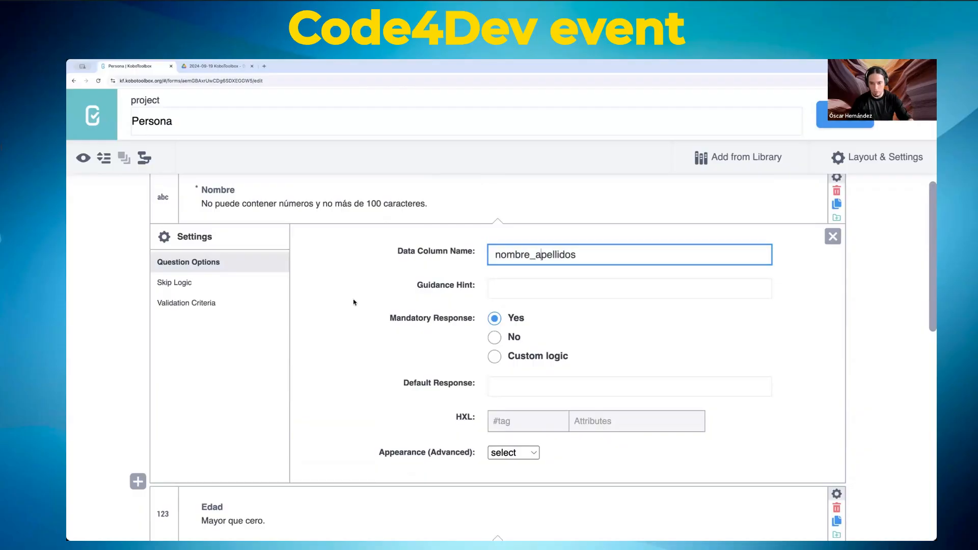
scroll(353, 302, up, 1)
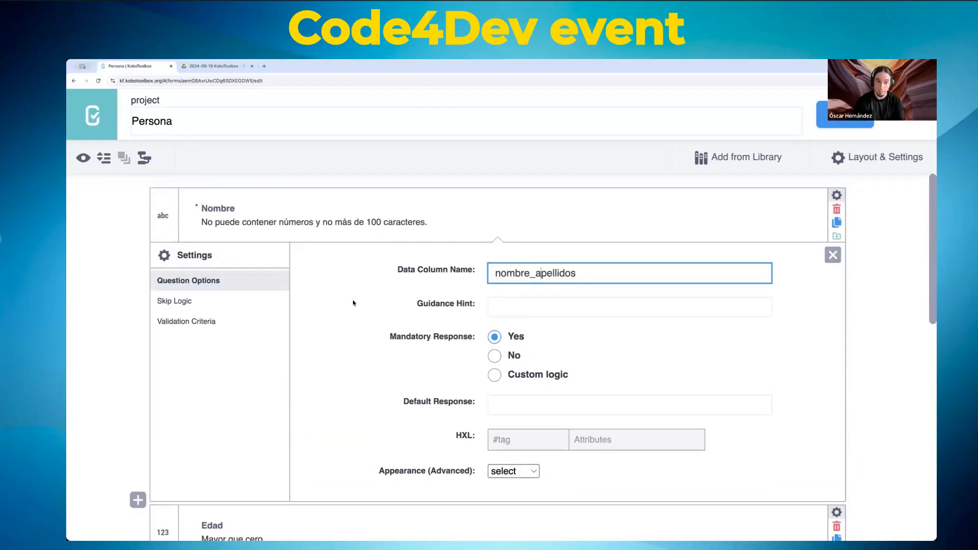
click(239, 223)
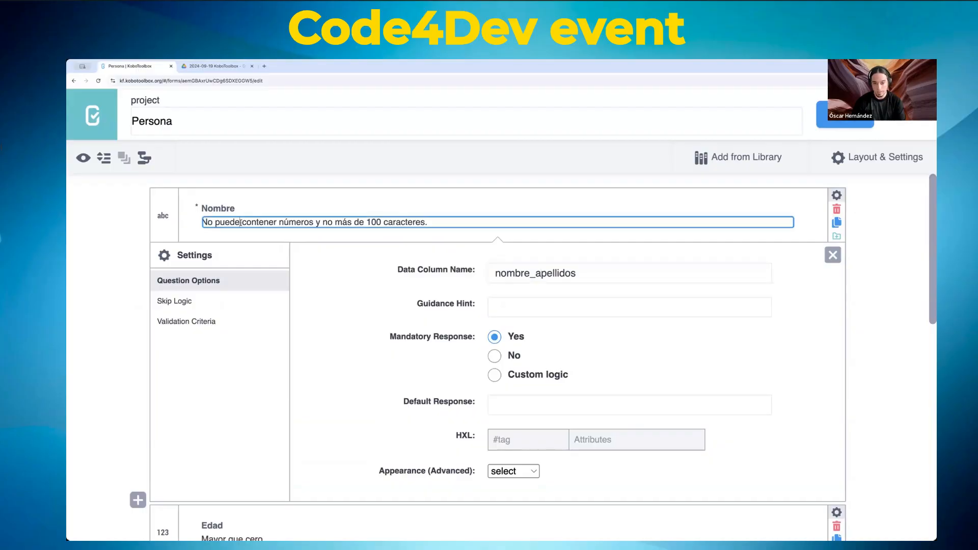
click(514, 274)
click(520, 311)
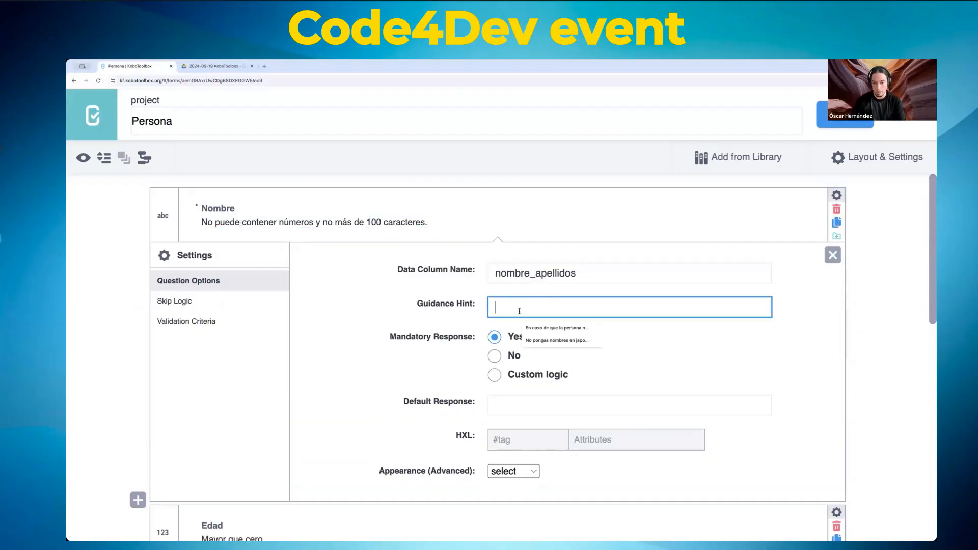
click(465, 349)
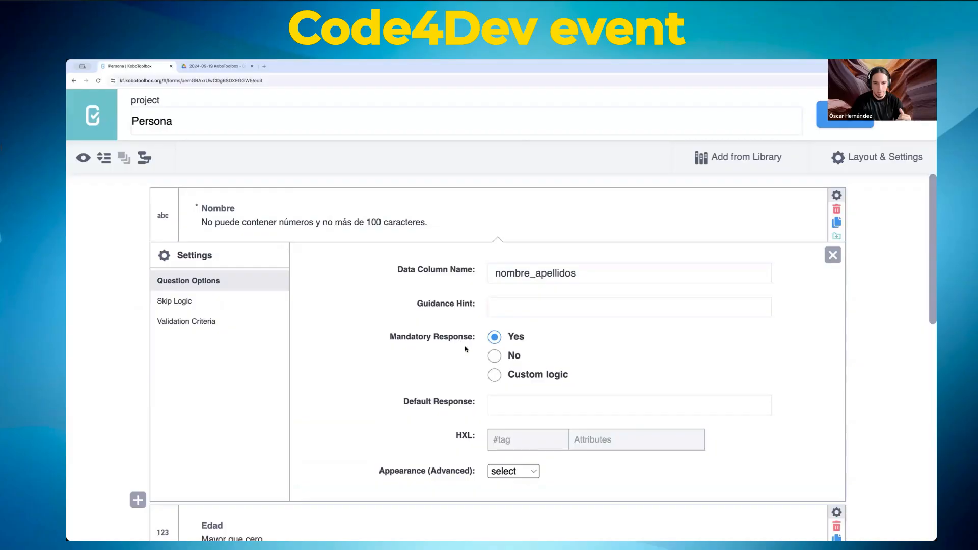
Step: Browse Nombre's Appearance options, keeping the default select
scroll(428, 383, down, 2)
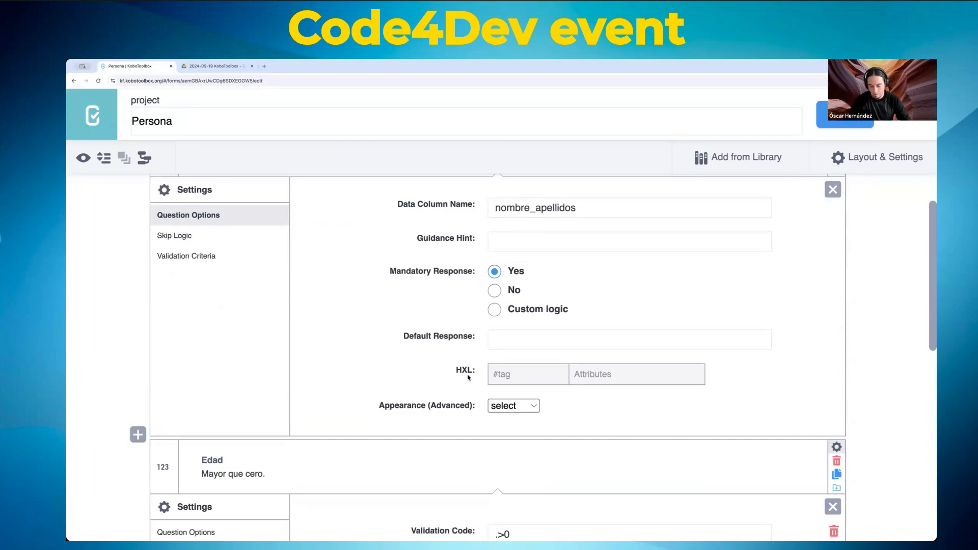
click(525, 406)
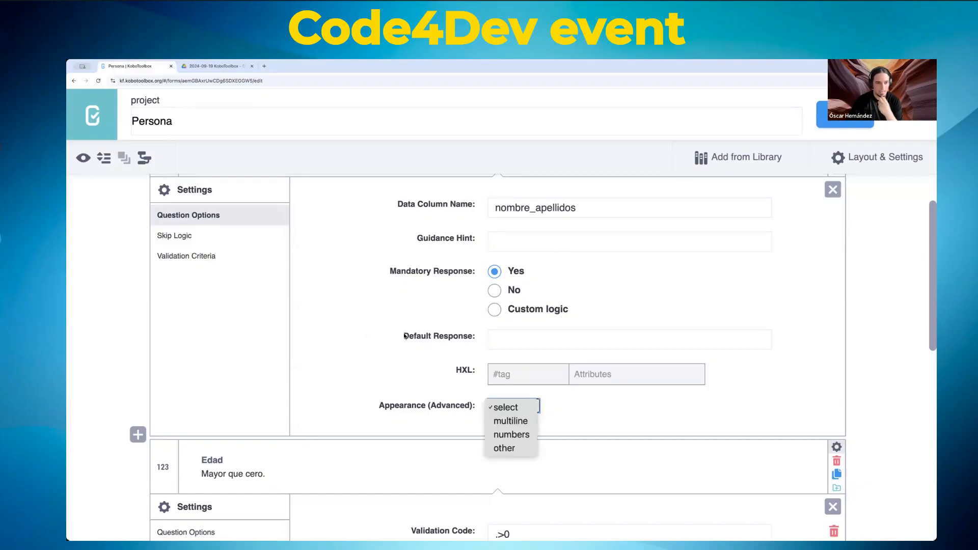
click(412, 385)
click(523, 407)
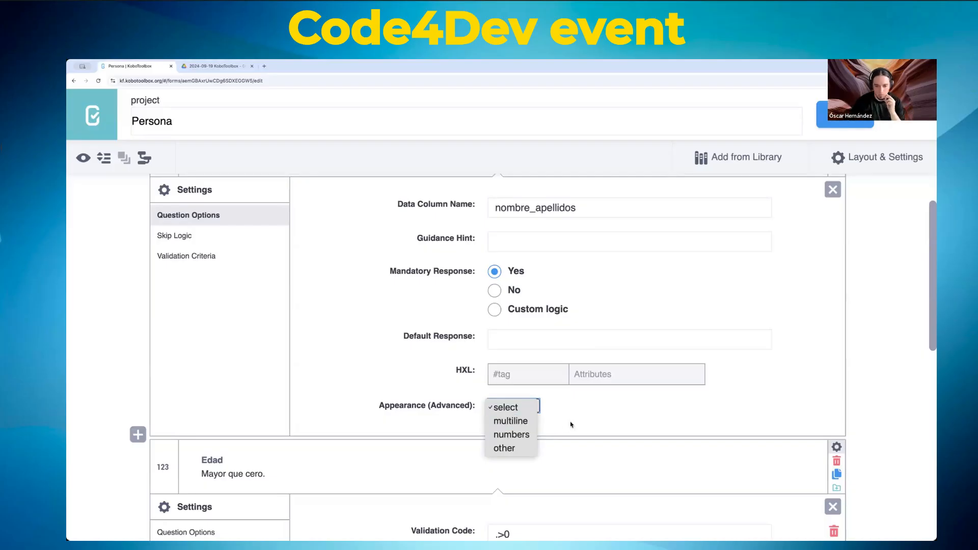
click(589, 414)
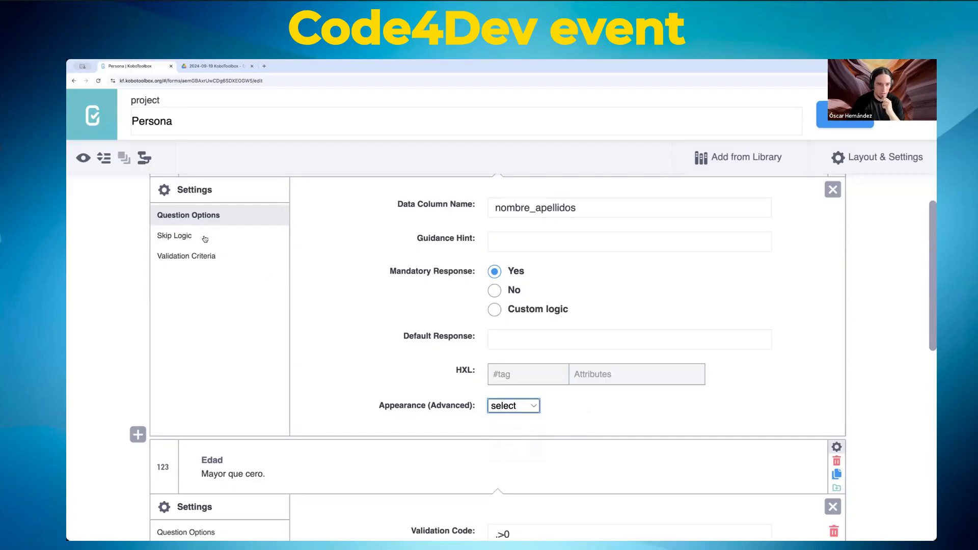
Step: Set ¿Tienes trabajo?'s Mandatory Response to Custom logic
scroll(349, 301, up, 2)
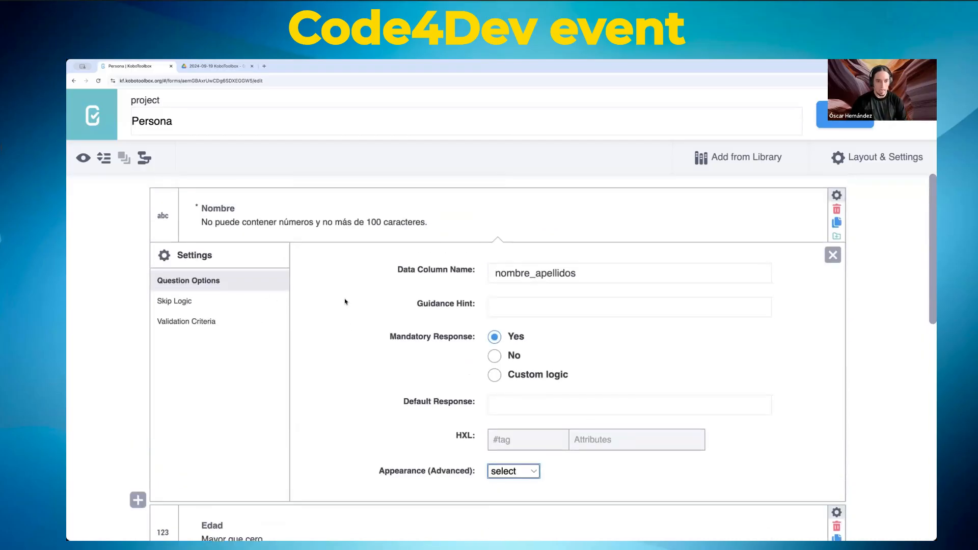
scroll(349, 302, down, 1)
scroll(349, 302, up, 1)
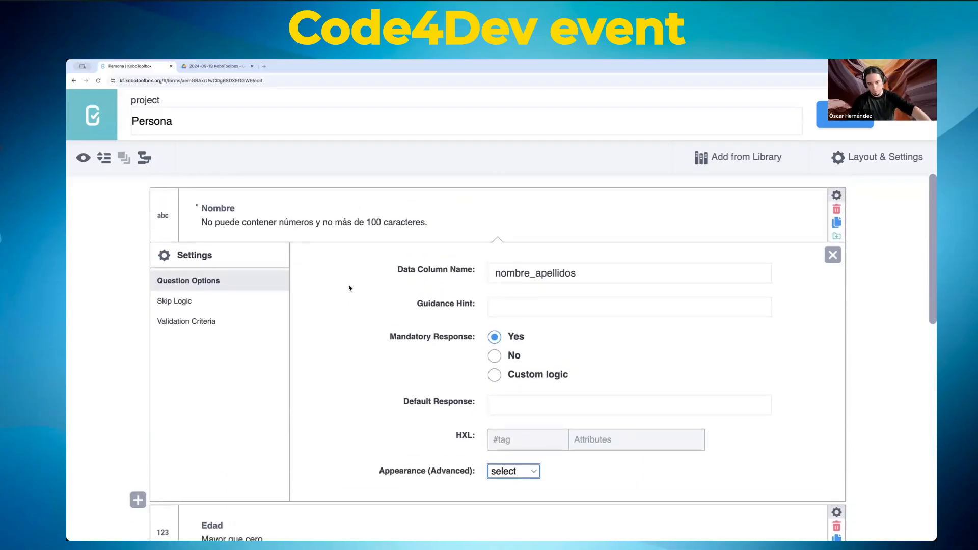
scroll(346, 265, down, 10)
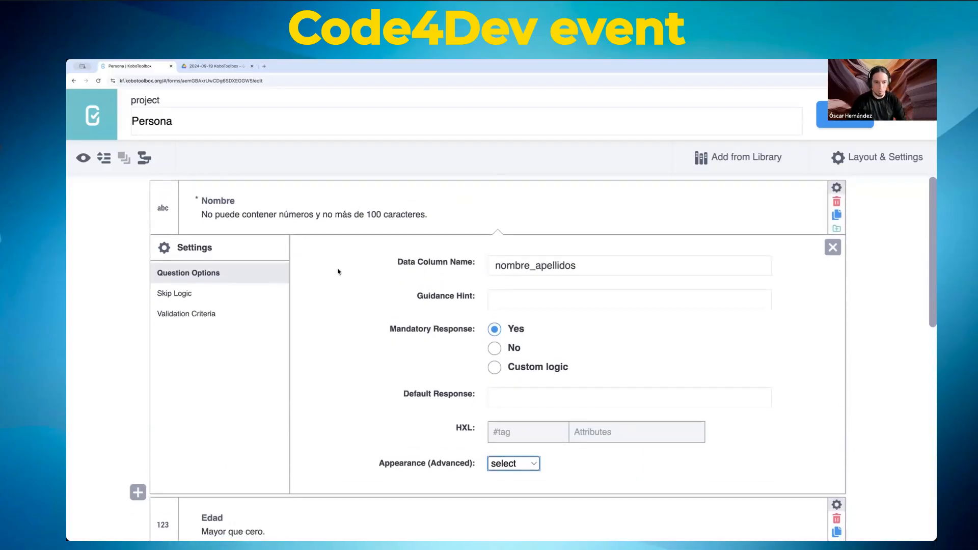
scroll(333, 294, down, 5)
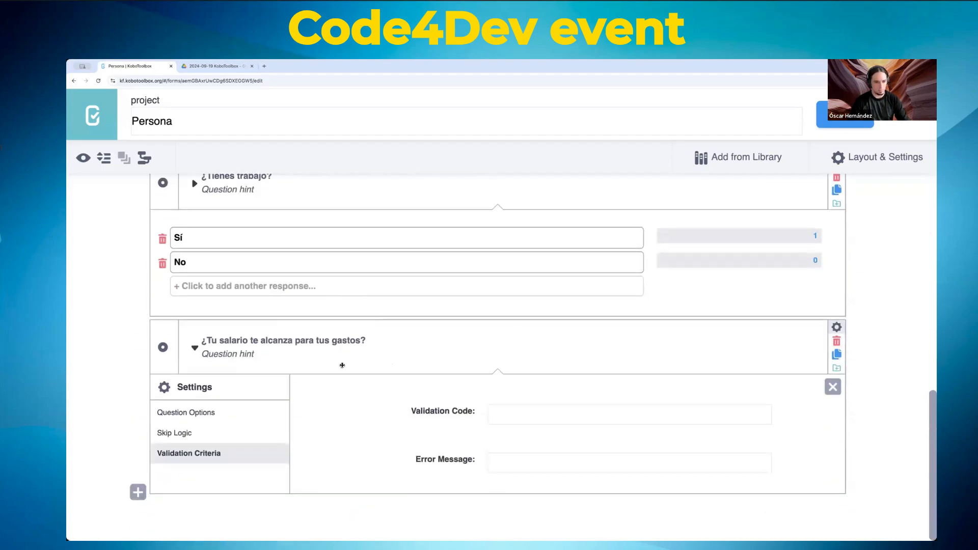
scroll(351, 362, up, 3)
scroll(462, 293, up, 6)
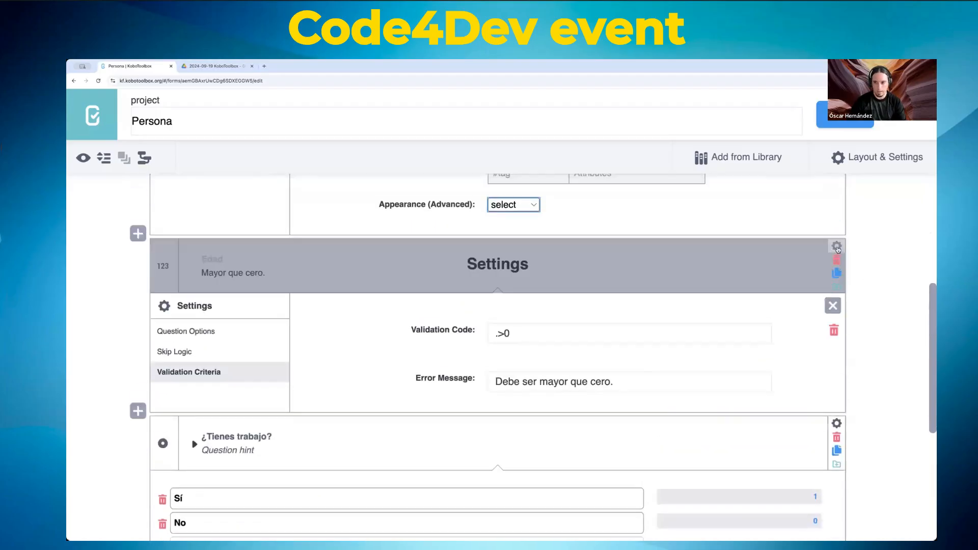
click(836, 423)
scroll(603, 362, down, 7)
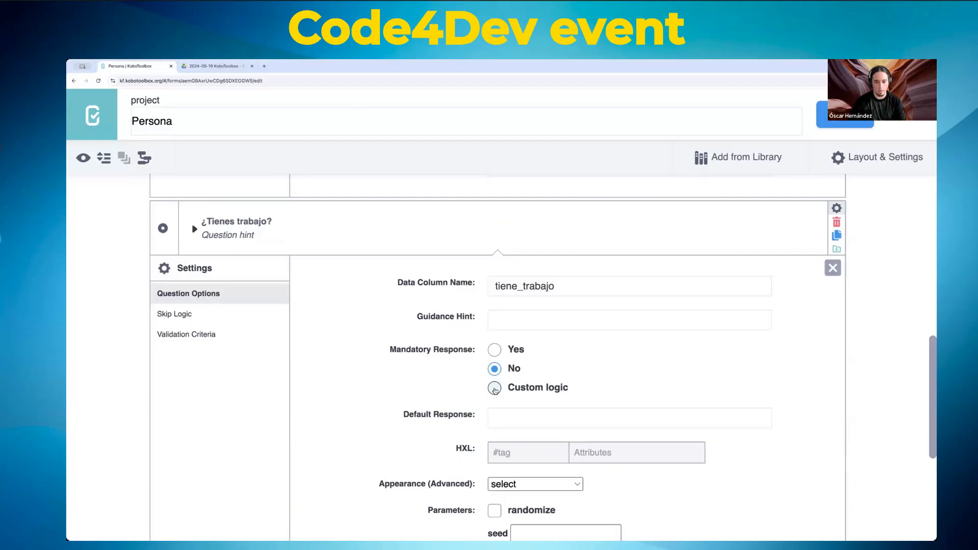
click(494, 389)
Step: Check that the Edad question's data column name is edad
scroll(311, 263, up, 1)
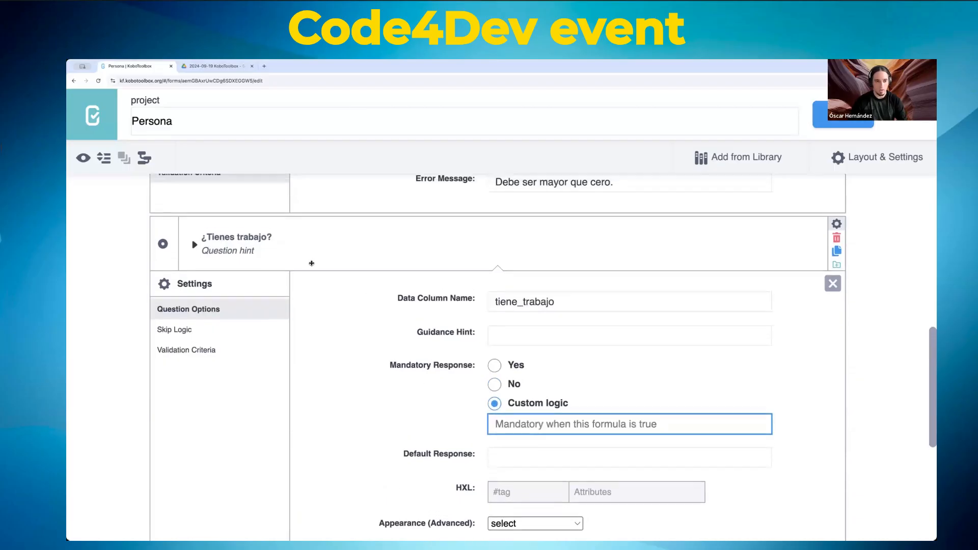
scroll(324, 272, up, 2)
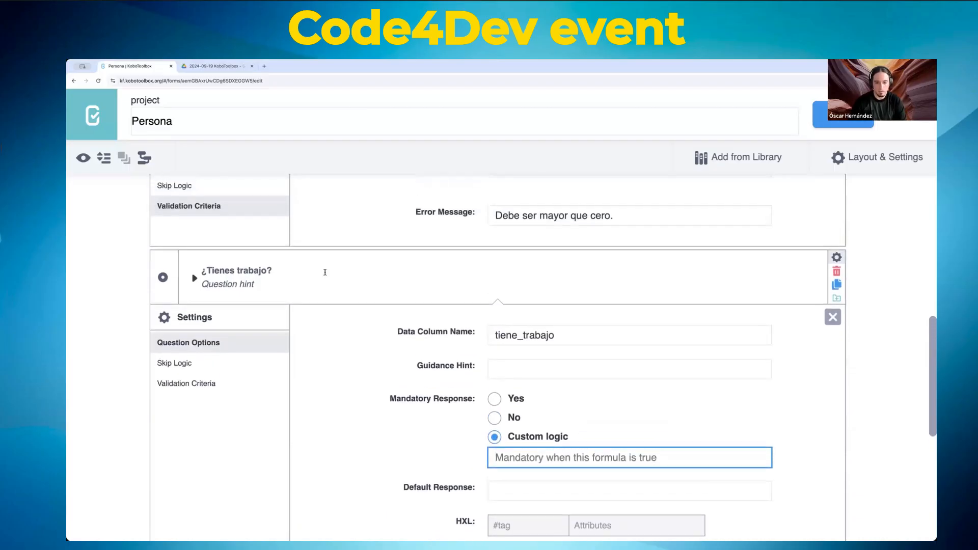
scroll(325, 272, up, 6)
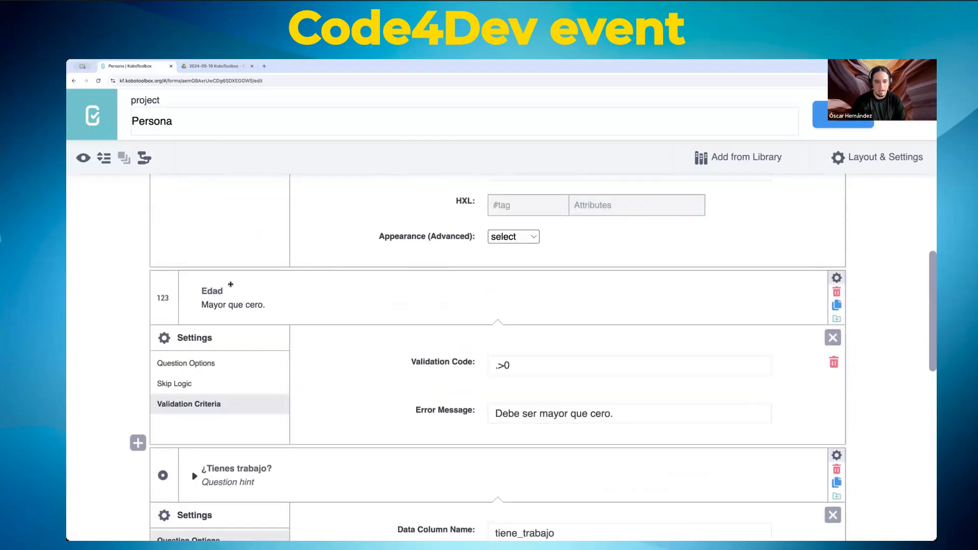
scroll(533, 368, down, 7)
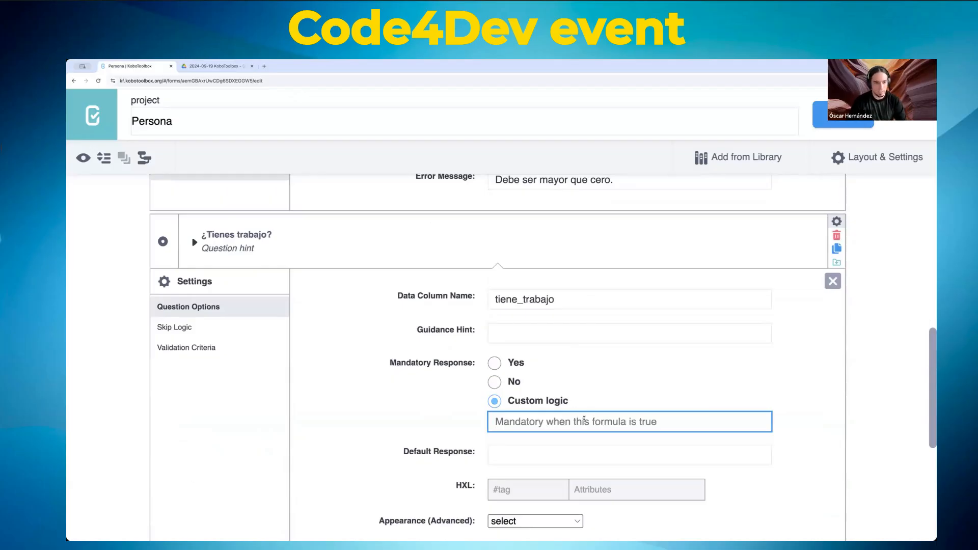
scroll(584, 420, up, 5)
click(836, 207)
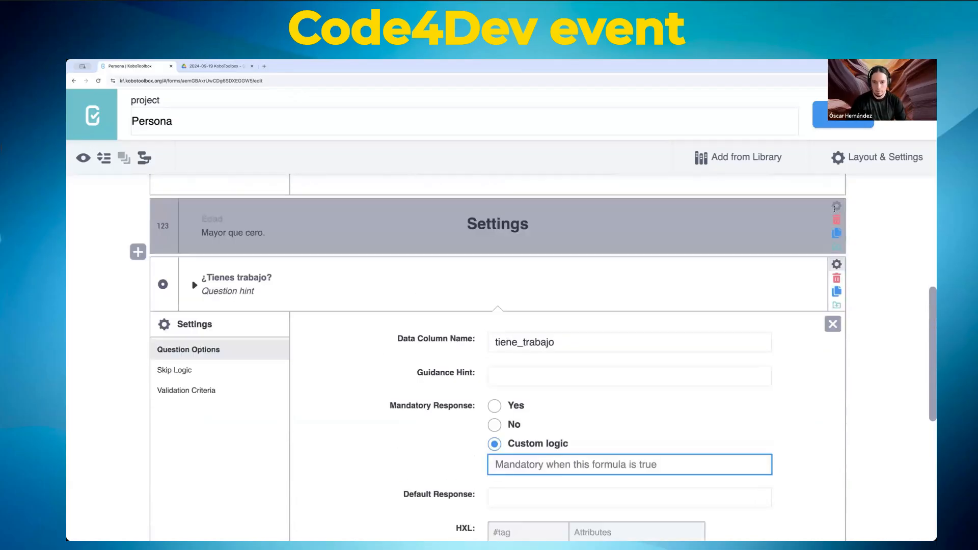
click(837, 207)
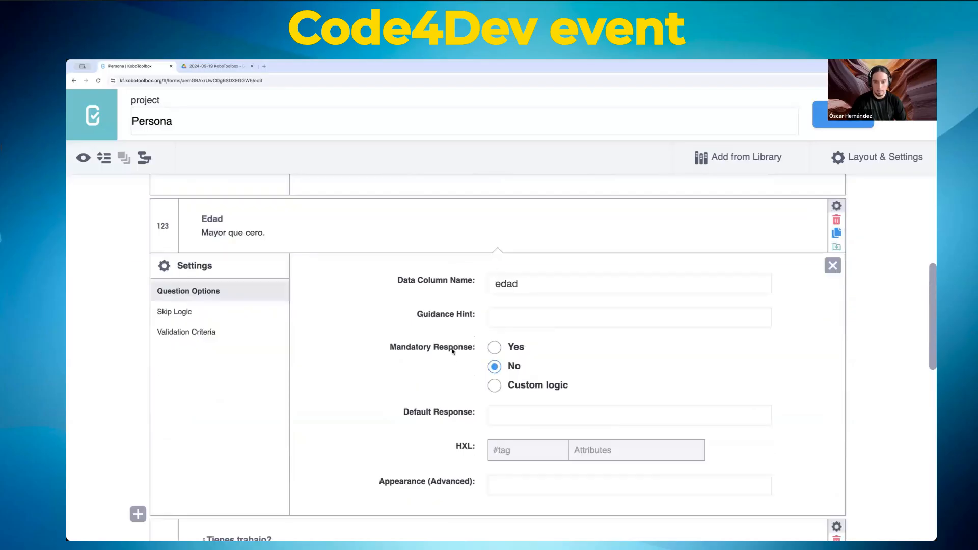
scroll(453, 351, down, 5)
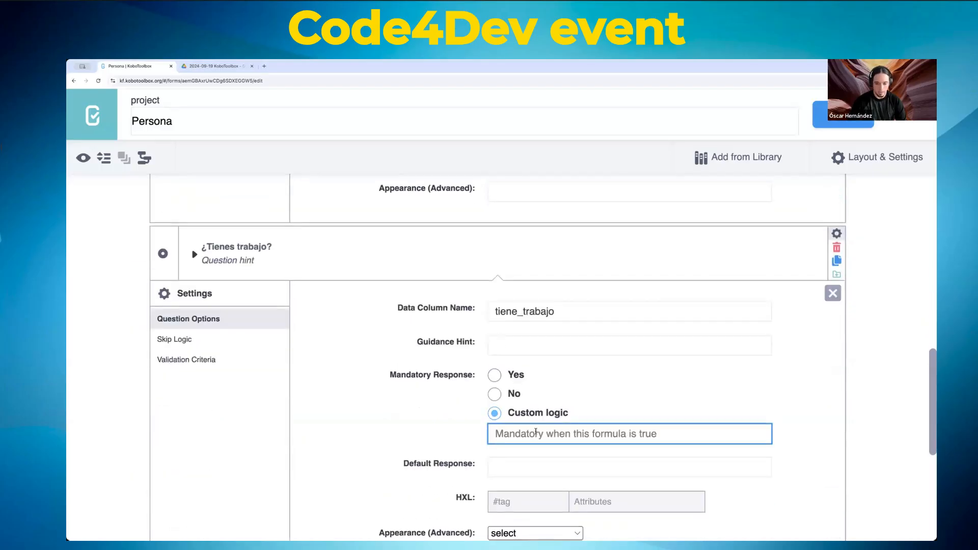
Step: Enter ${edad} > 16 as the mandatory condition, save, and preview the form
text(${})
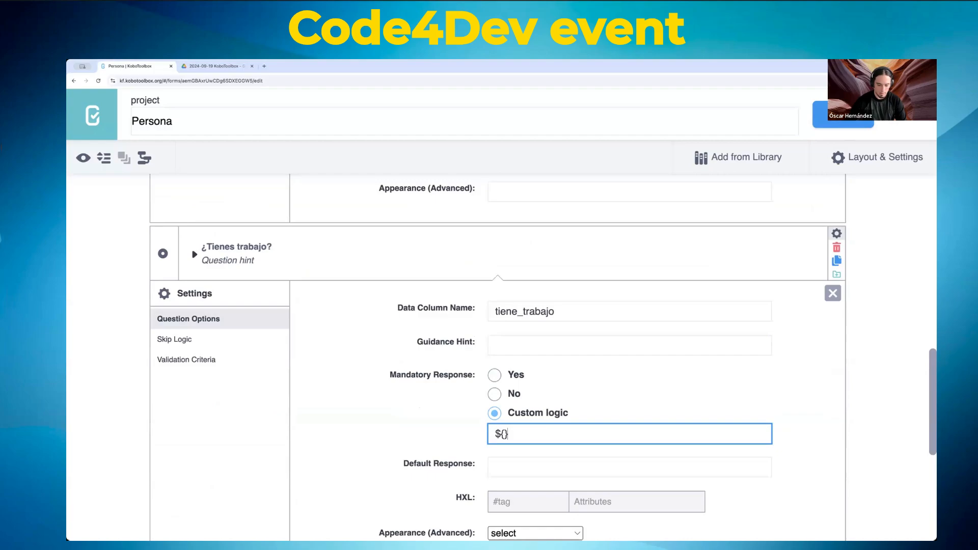
key(Left)
text(edad} > 16)
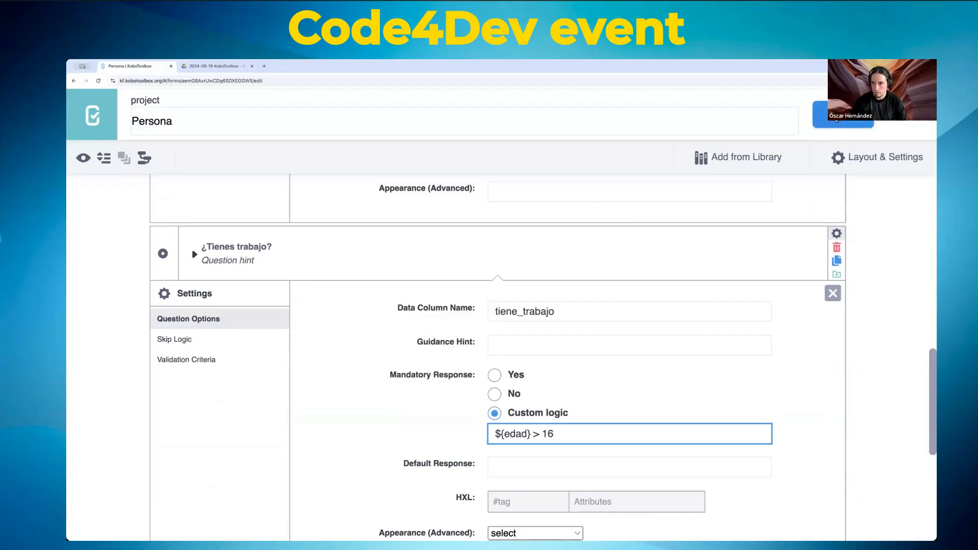
click(840, 116)
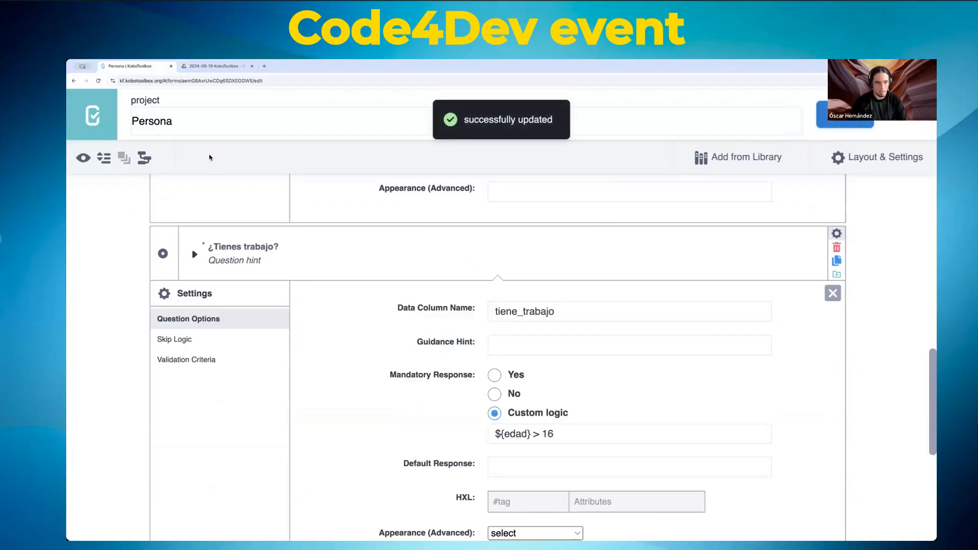
click(83, 158)
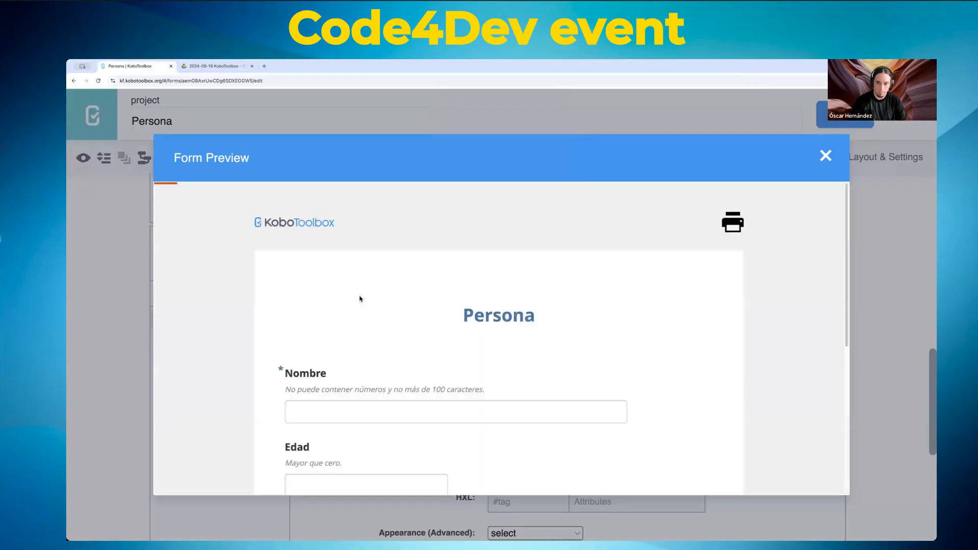
scroll(358, 297, down, 4)
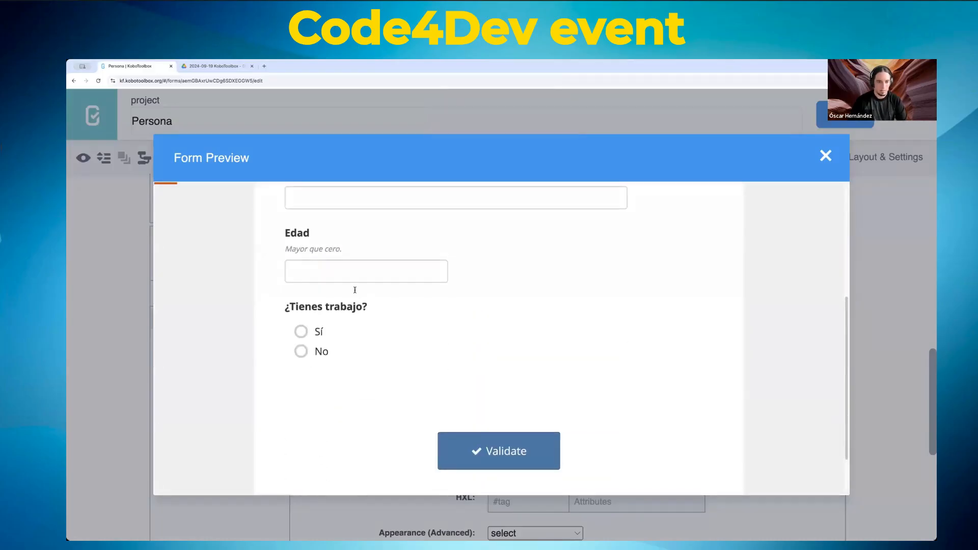
click(342, 273)
text(56)
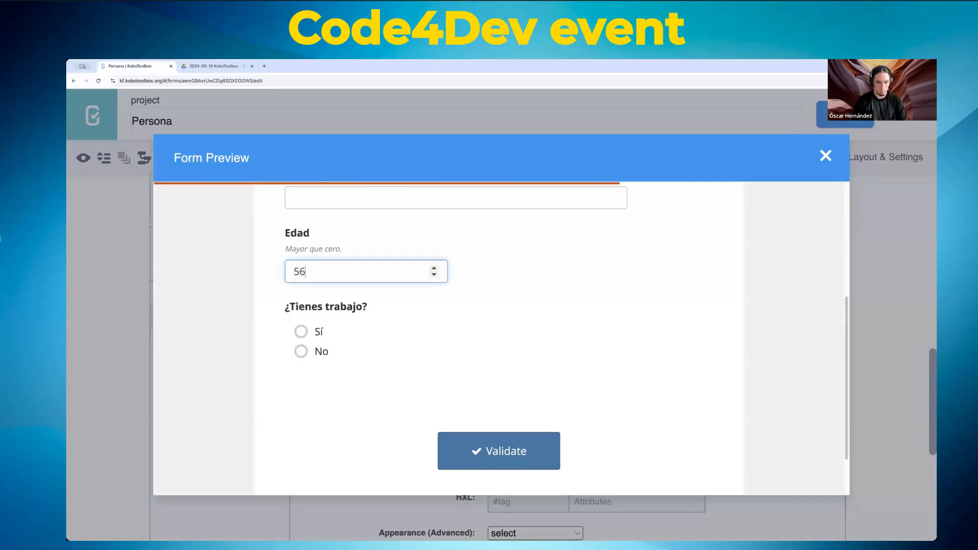
key(Tab)
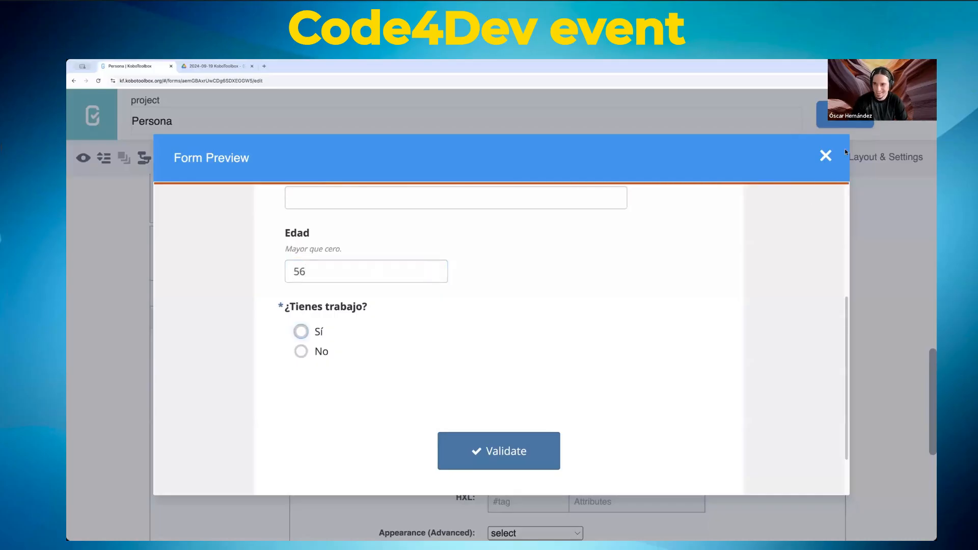
click(825, 155)
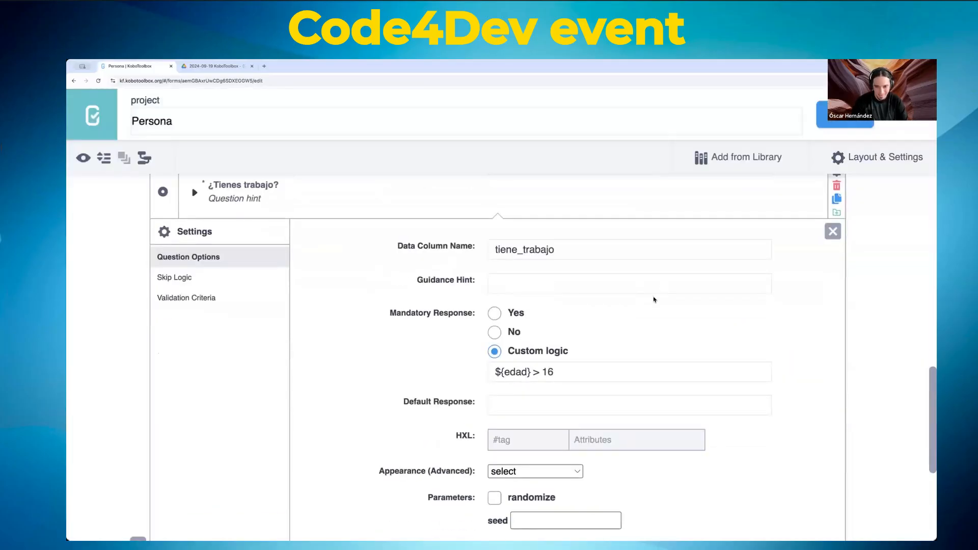
scroll(434, 297, up, 1)
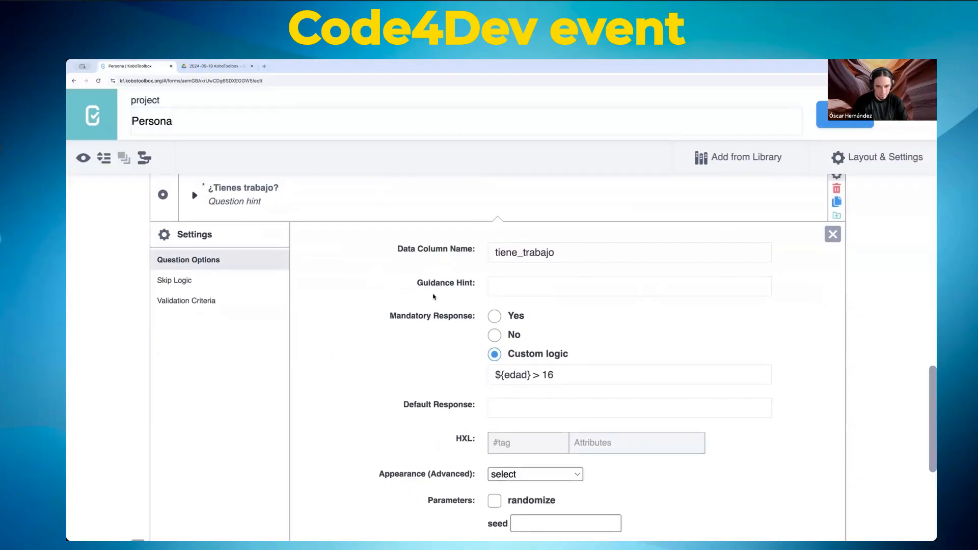
scroll(437, 297, up, 6)
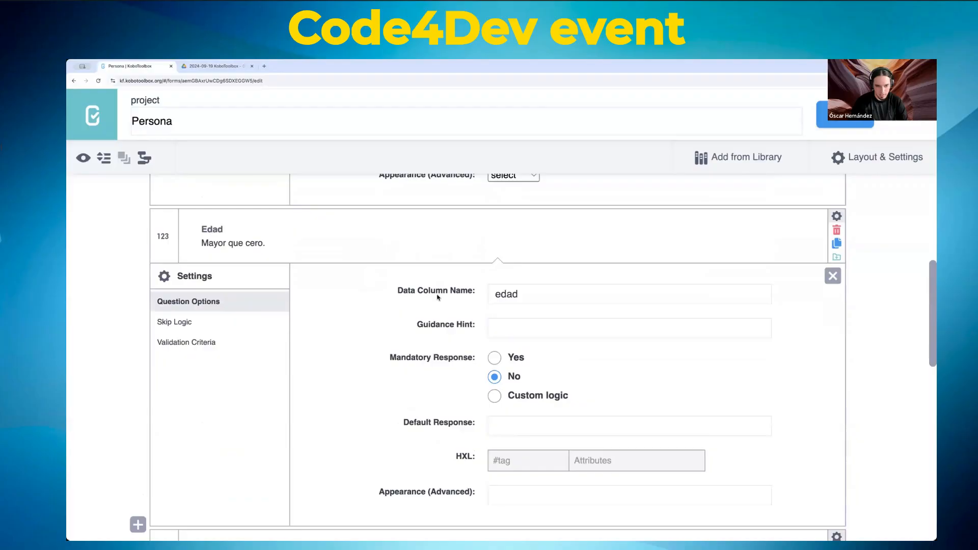
scroll(437, 297, down, 6)
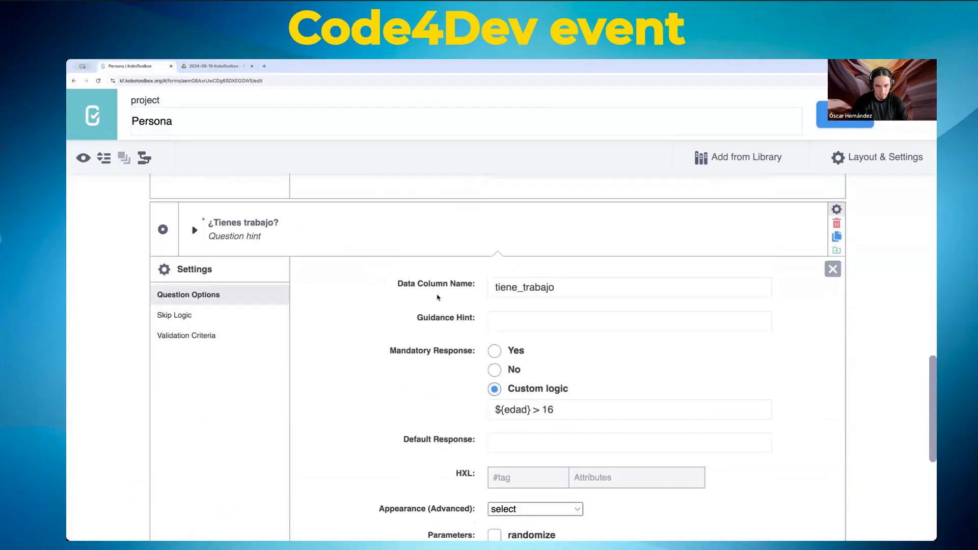
scroll(437, 297, down, 1)
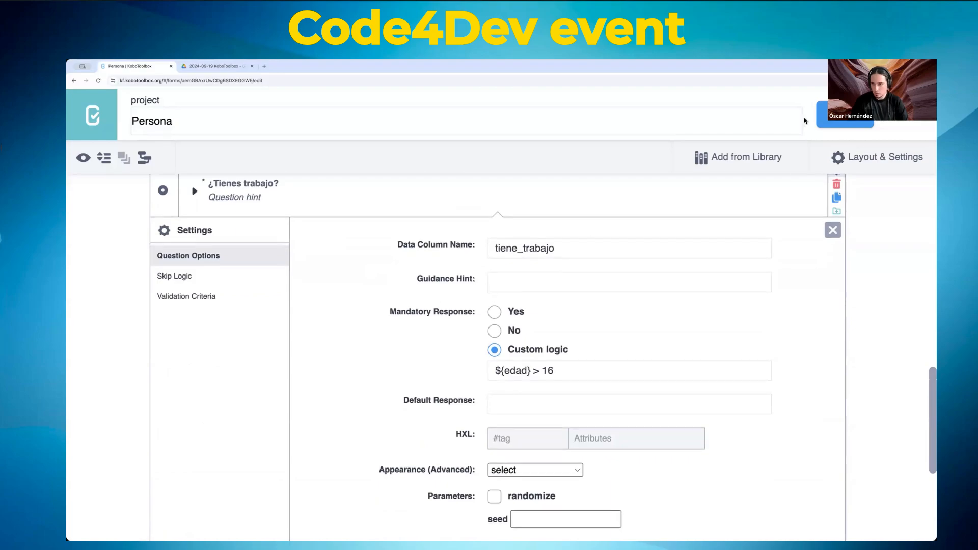
click(83, 158)
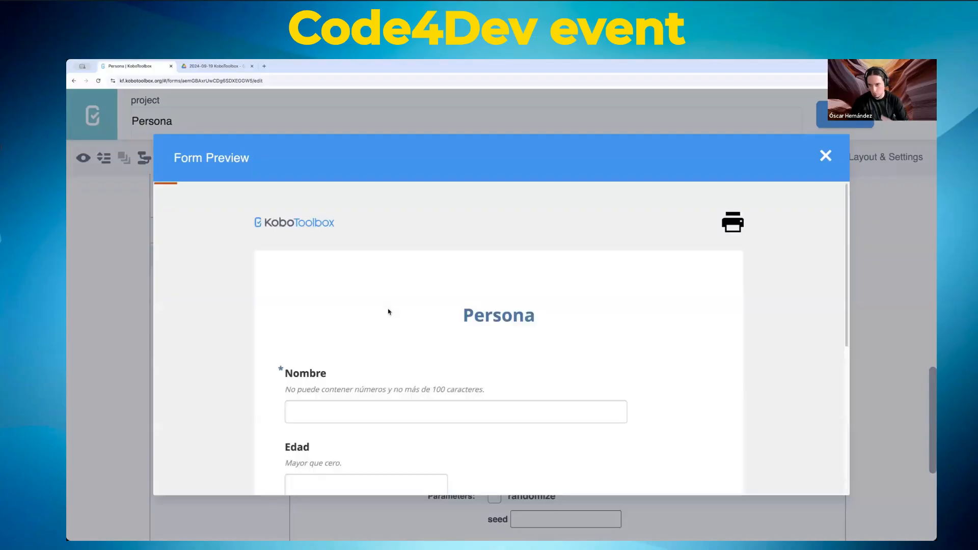
scroll(375, 312, down, 3)
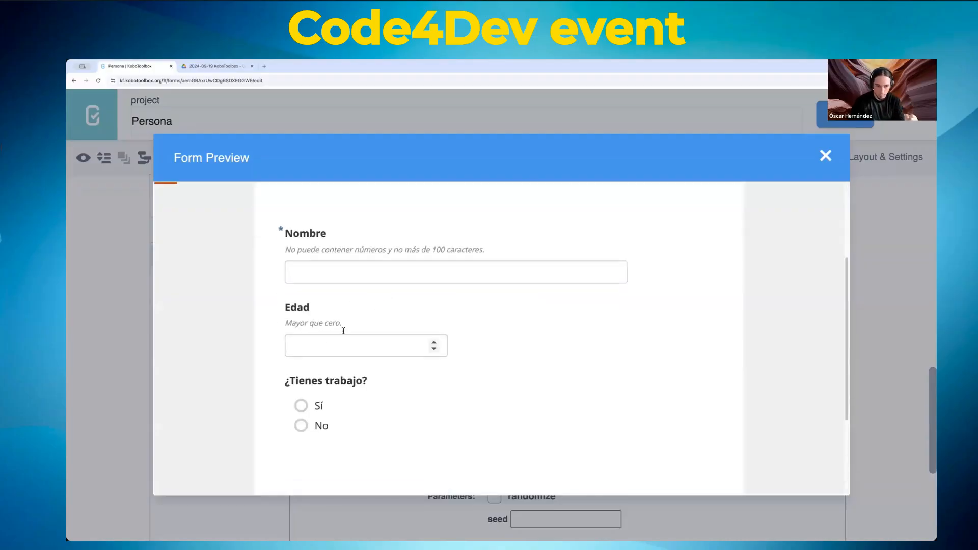
click(328, 350)
text(15)
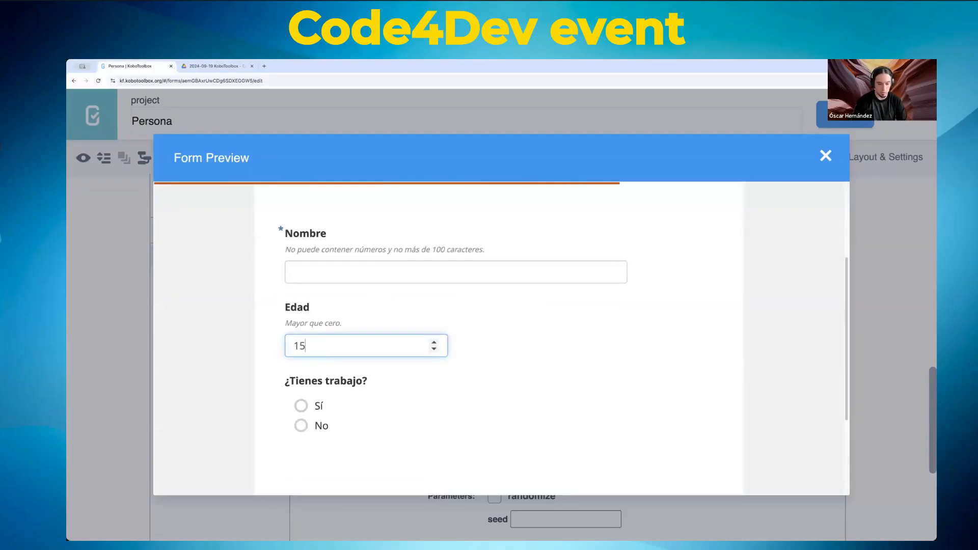
key(Tab)
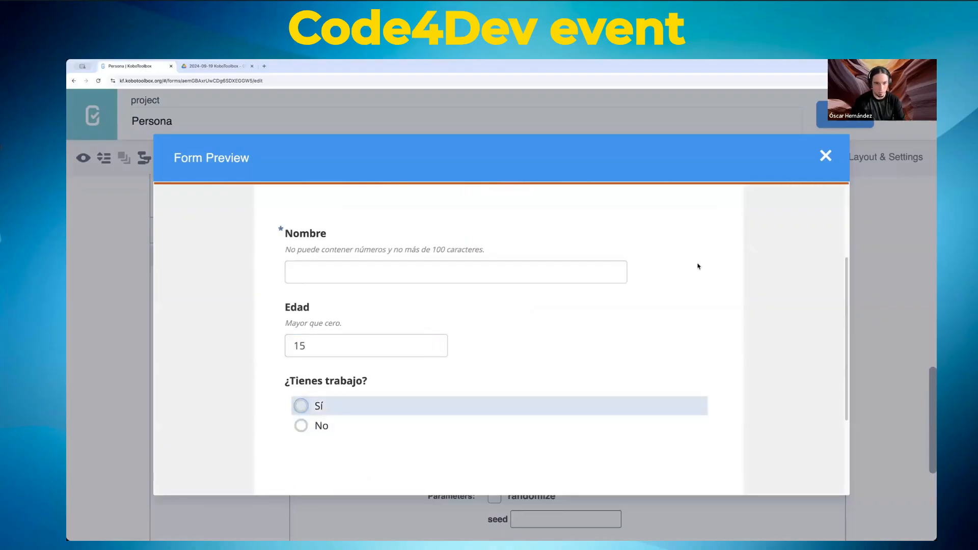
click(834, 160)
scroll(561, 331, down, 2)
Step: Save the Persona form and close the editor, returning to its Form page with draft v1
scroll(560, 357, up, 3)
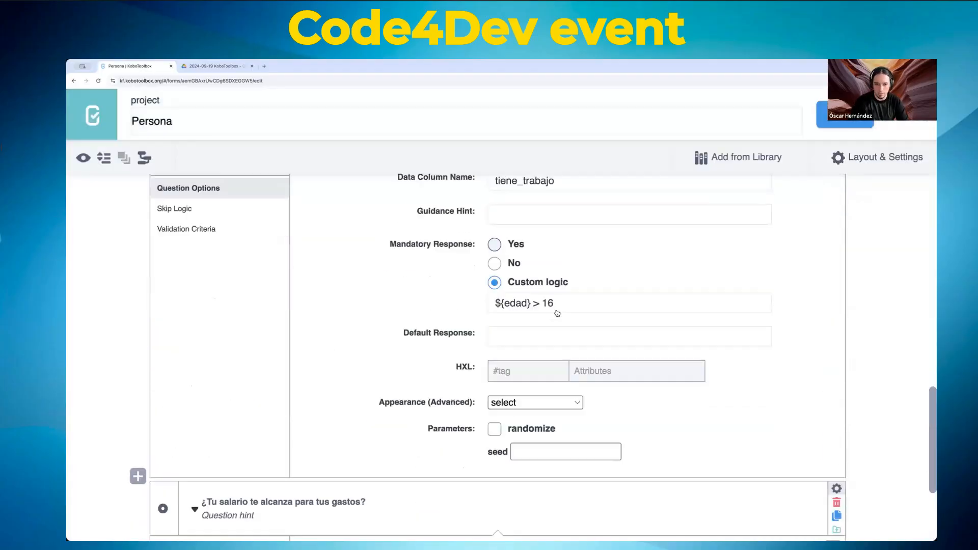
scroll(606, 410, down, 1)
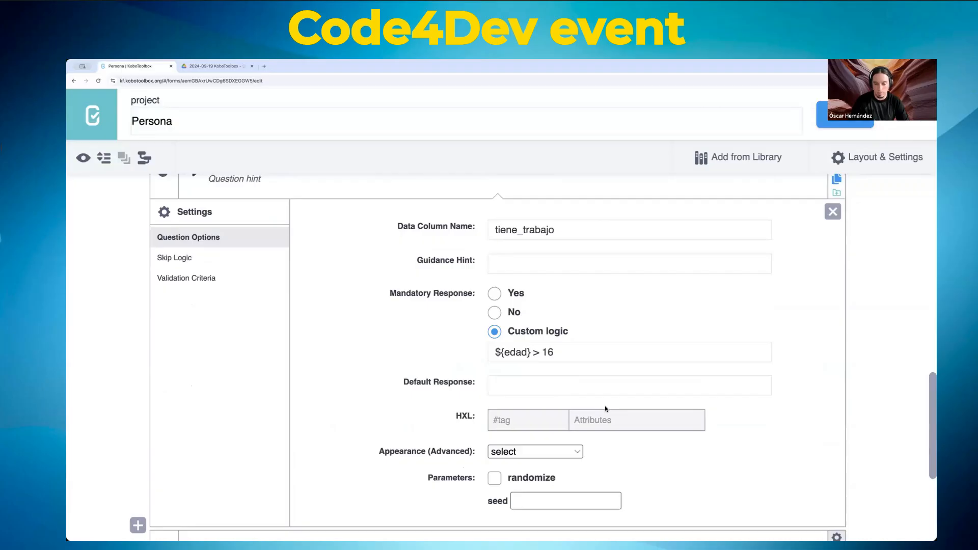
scroll(604, 407, down, 1)
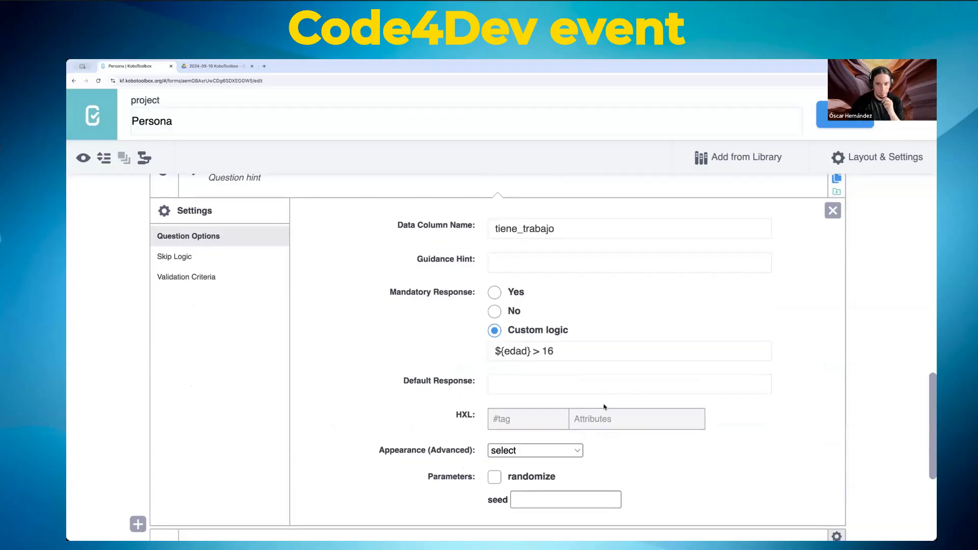
scroll(611, 409, up, 1)
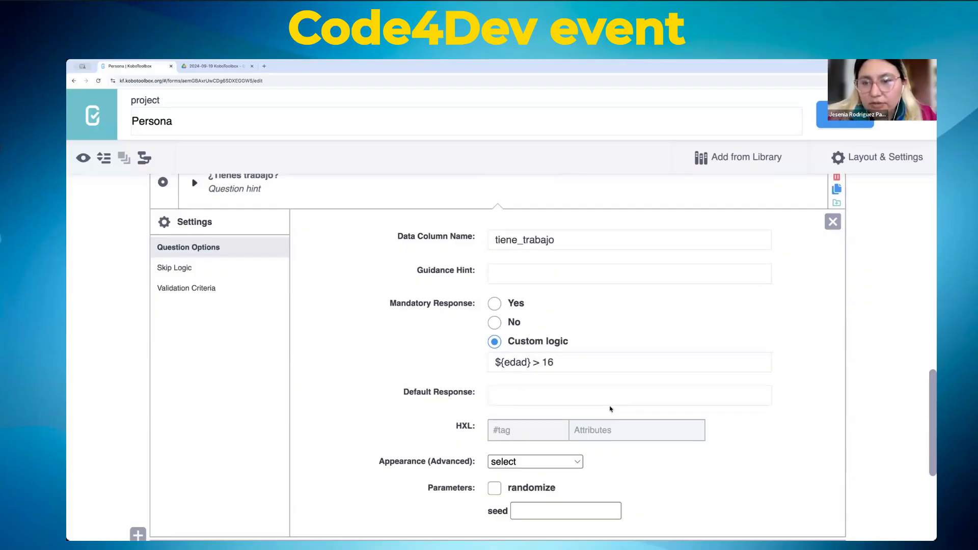
scroll(611, 409, down, 3)
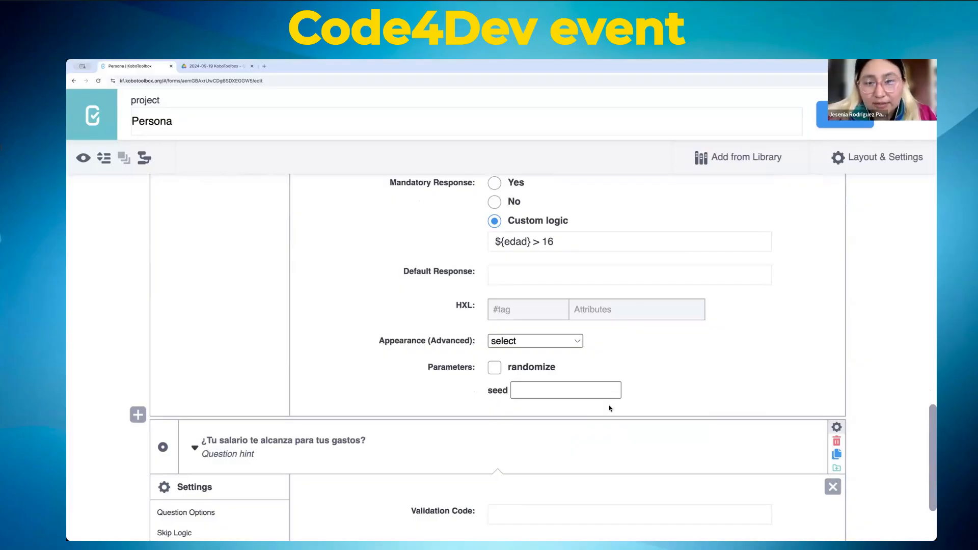
scroll(609, 405, up, 2)
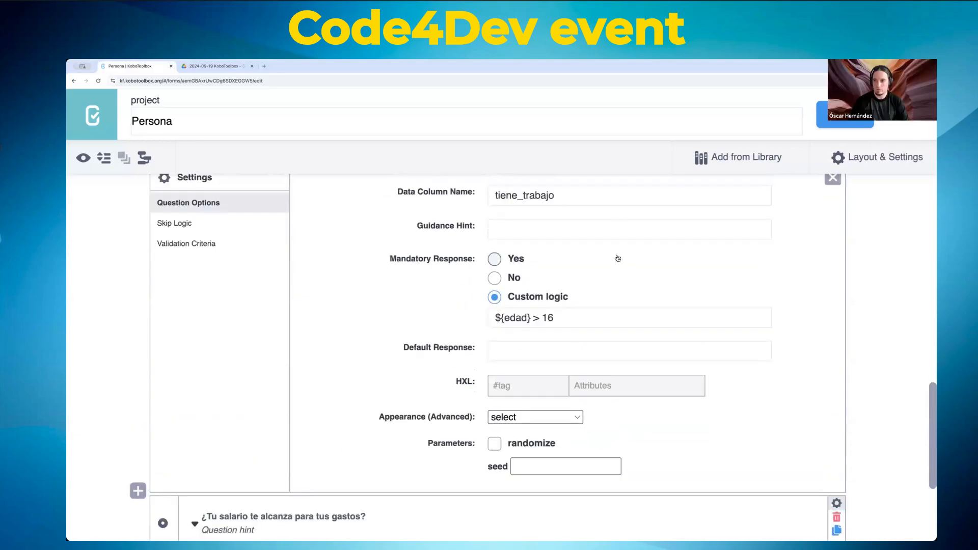
scroll(621, 262, down, 5)
scroll(625, 265, up, 20)
click(841, 116)
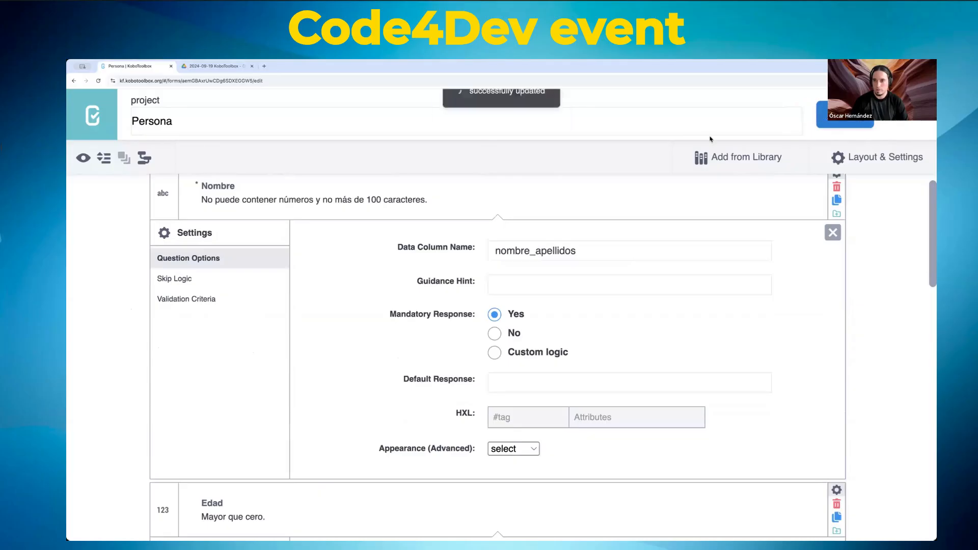
click(903, 115)
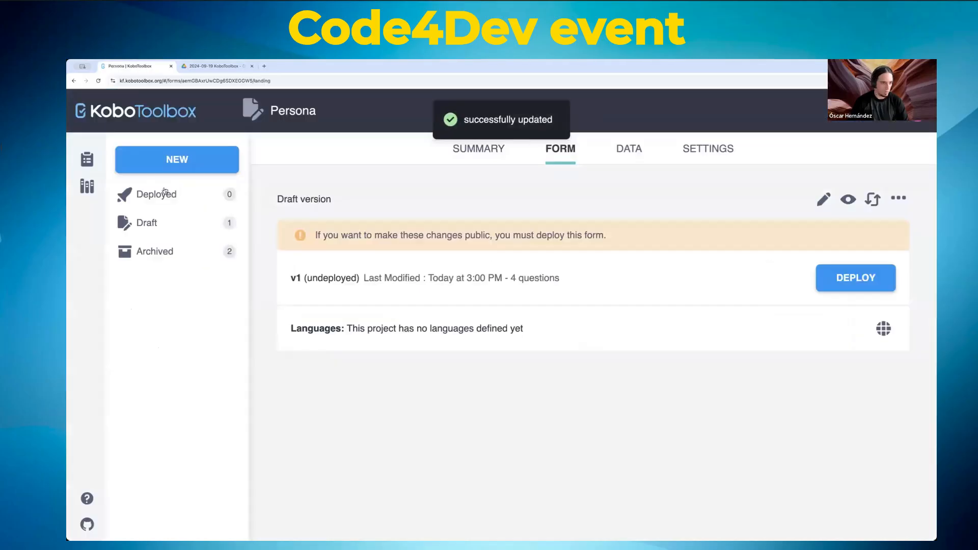
Step: Start a new project from scratch named 'Un poco de todo'
click(181, 158)
click(396, 331)
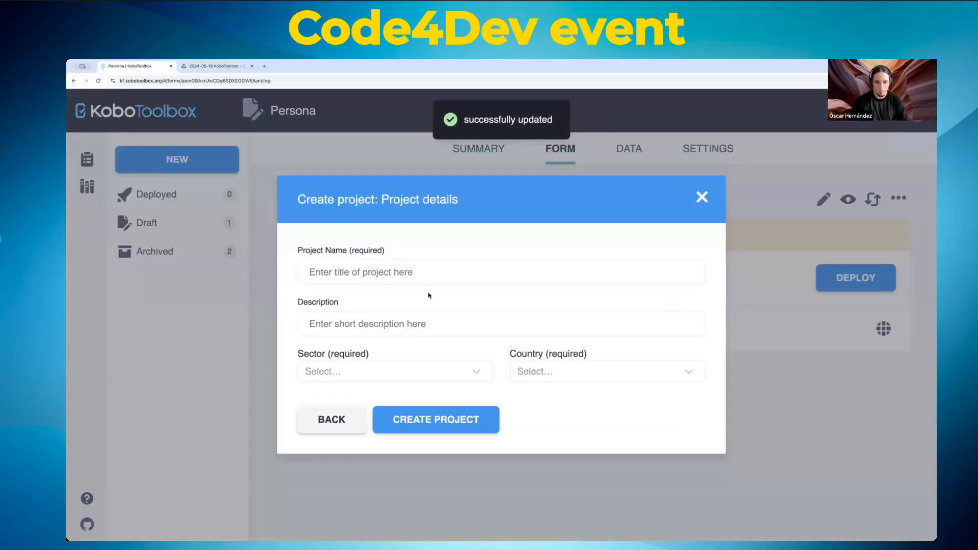
click(418, 261)
text(sj)
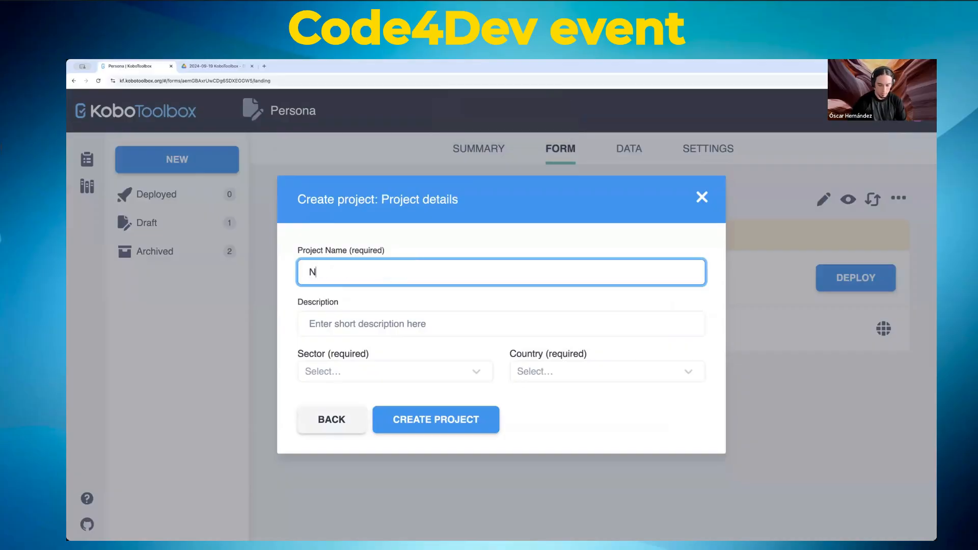
key(BackSpace)
key(BackSpace)
text(R)
key(BackSpace)
key(BackSpace)
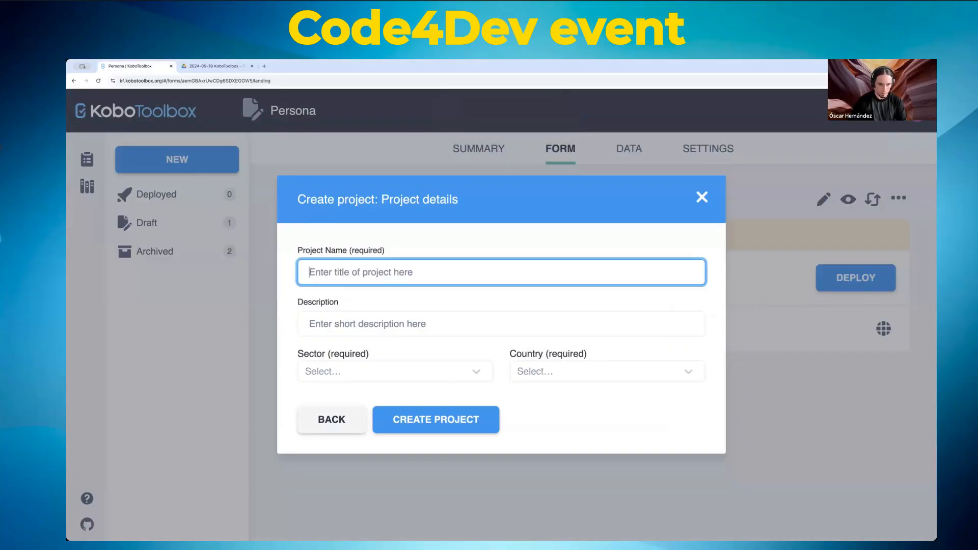
text(Un poco de todo)
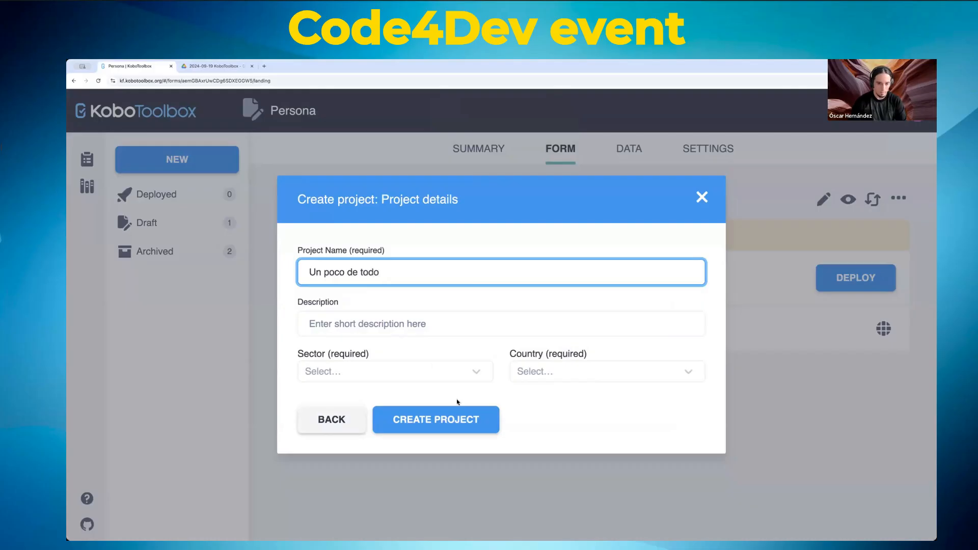
Step: Set the project's sector to Other and country to Mexico, then create it
click(447, 372)
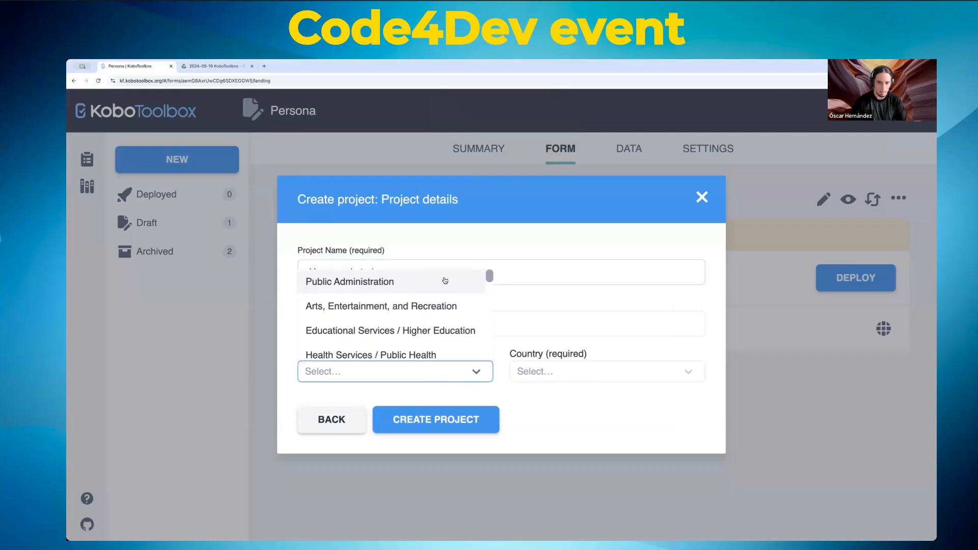
scroll(443, 305, down, 5)
click(388, 348)
click(564, 371)
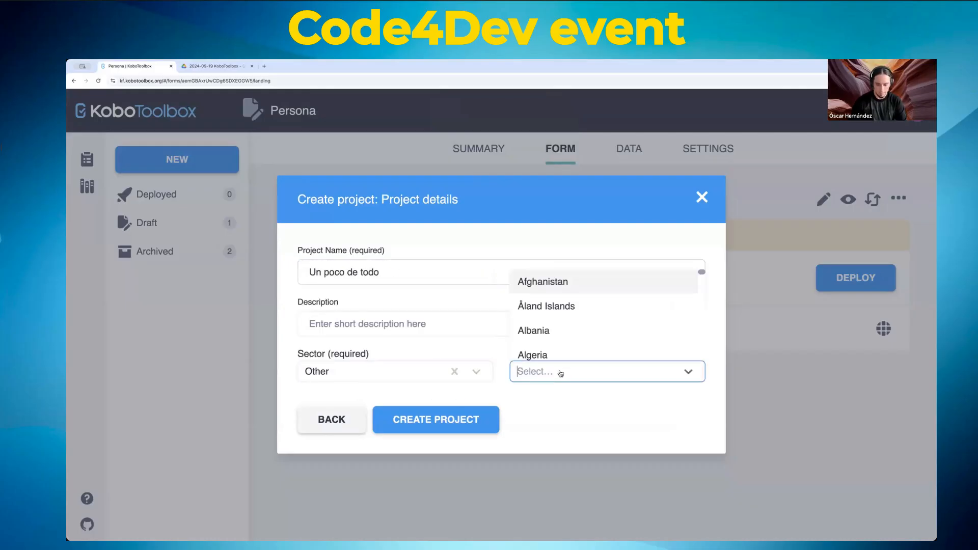
text(mex)
click(551, 353)
click(438, 416)
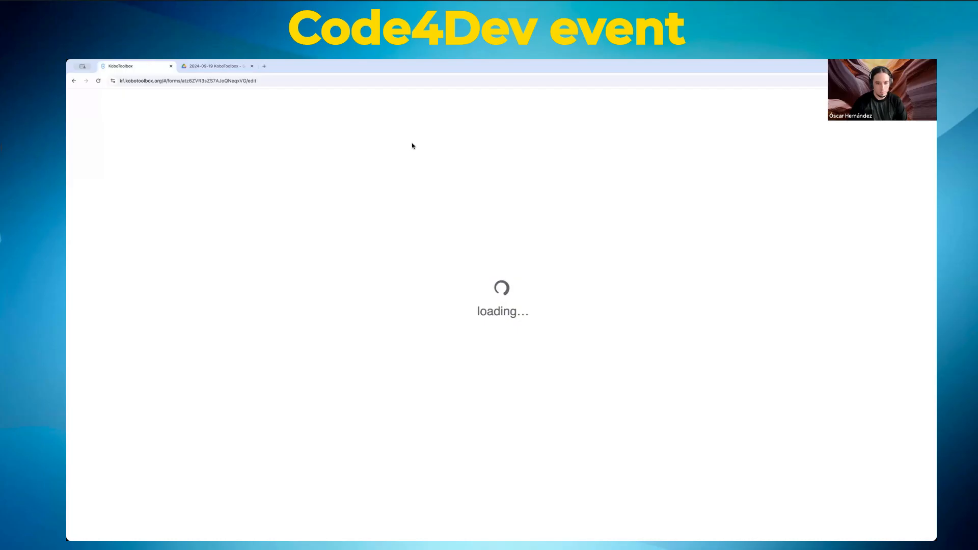
Step: Reload the stuck form editor page
click(364, 83)
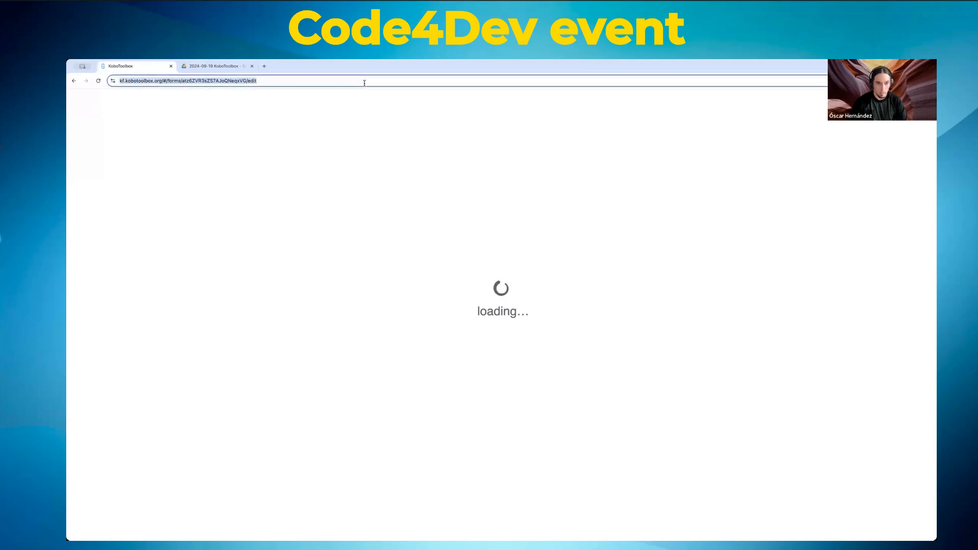
click(364, 83)
key(Return)
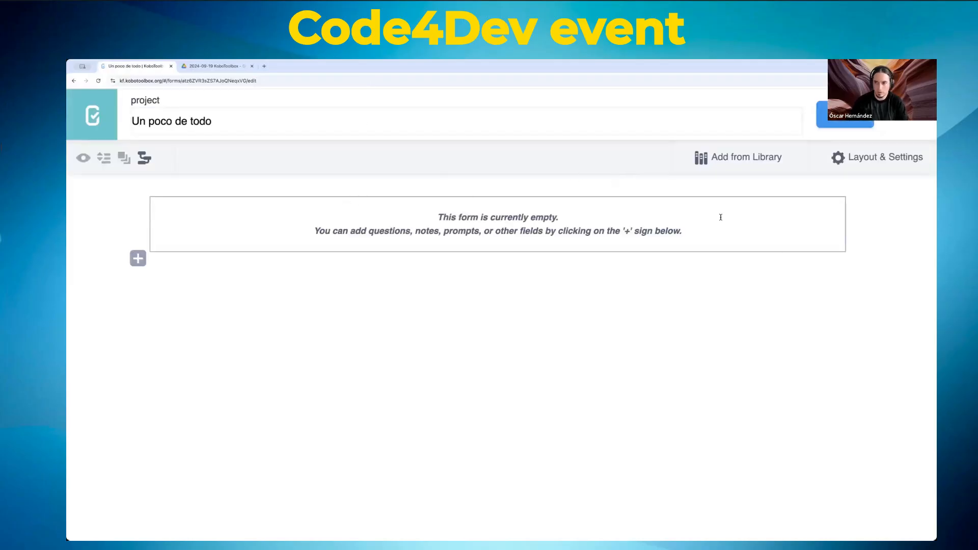
Step: Add a question labeled Inicio with type Point
click(139, 259)
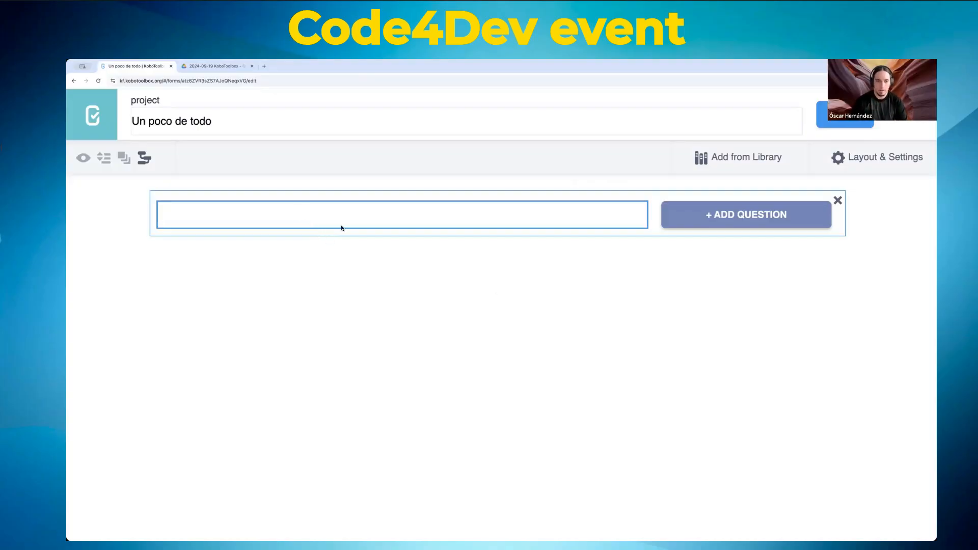
text(Inicio)
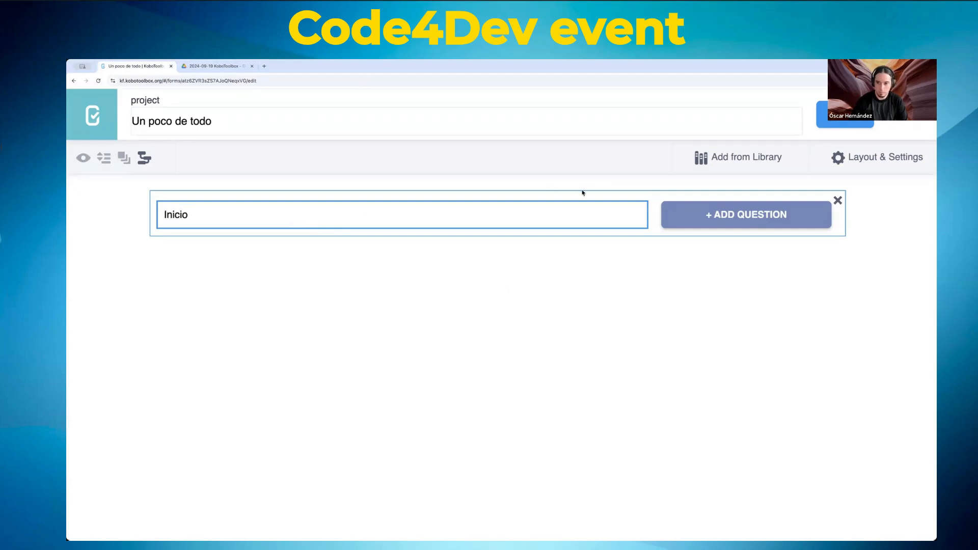
click(741, 223)
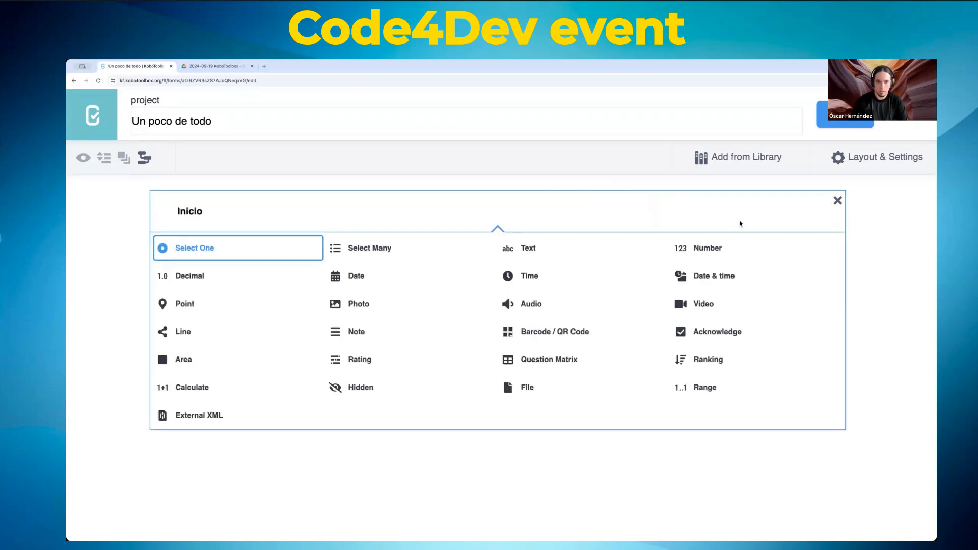
click(186, 305)
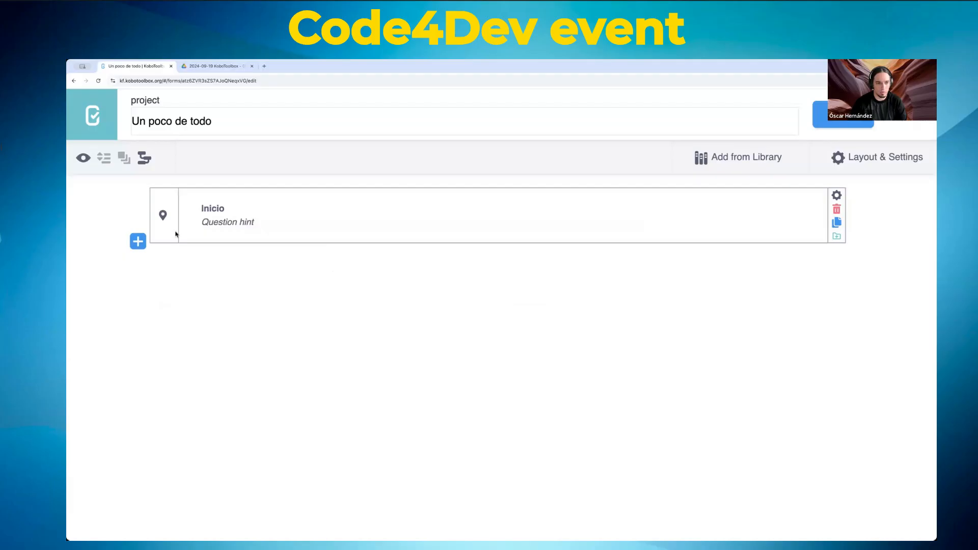
Step: Set the Inicio question's data column name to inicio
click(836, 195)
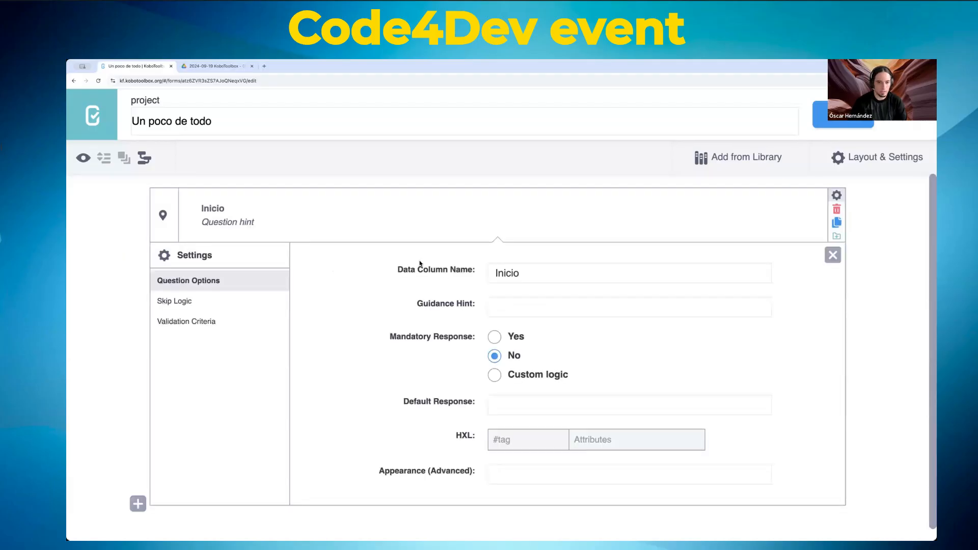
double_click(516, 270)
text(inicio)
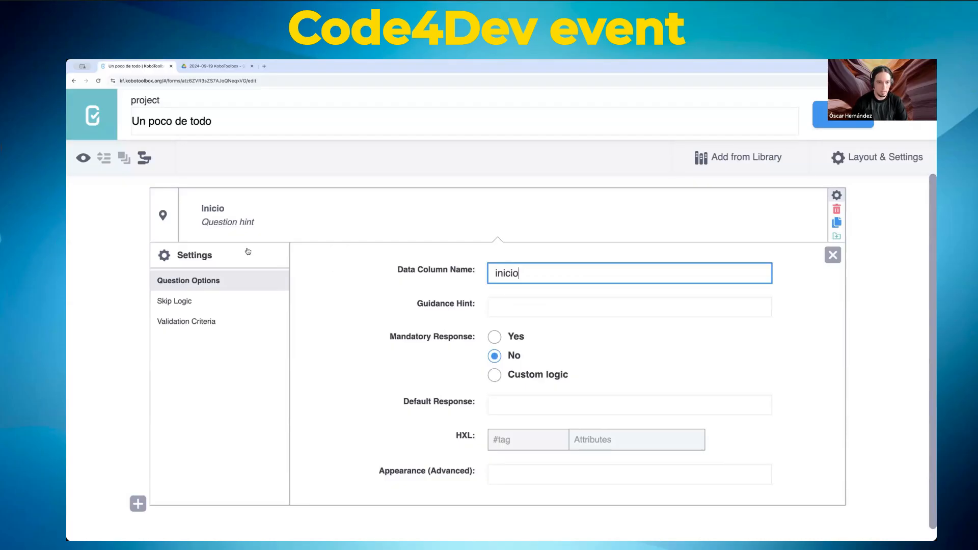
Step: Add the hint 'Donde empieza el recorrido.' under Inicio and save the form
click(252, 221)
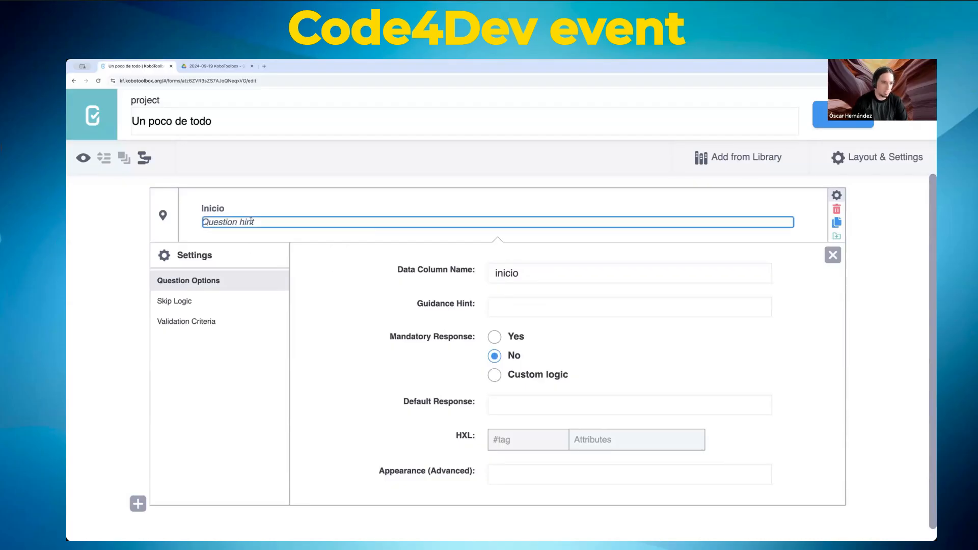
text(Donde e)
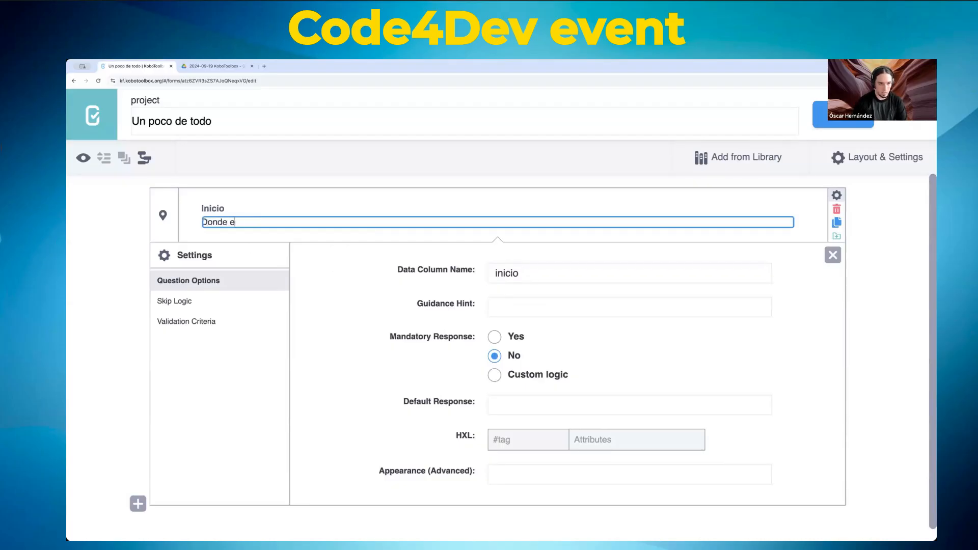
text(mpieza el reco)
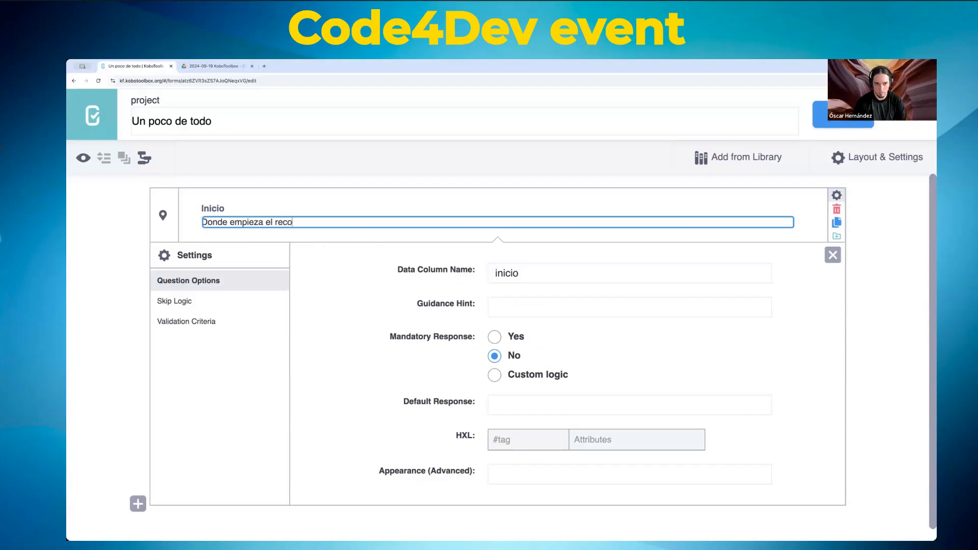
text(rrido.)
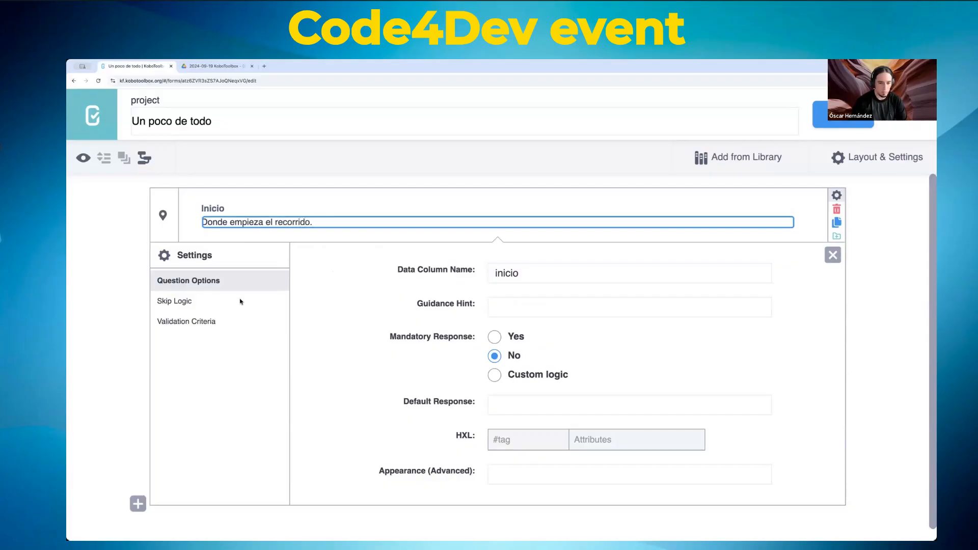
click(374, 284)
scroll(329, 306, down, 1)
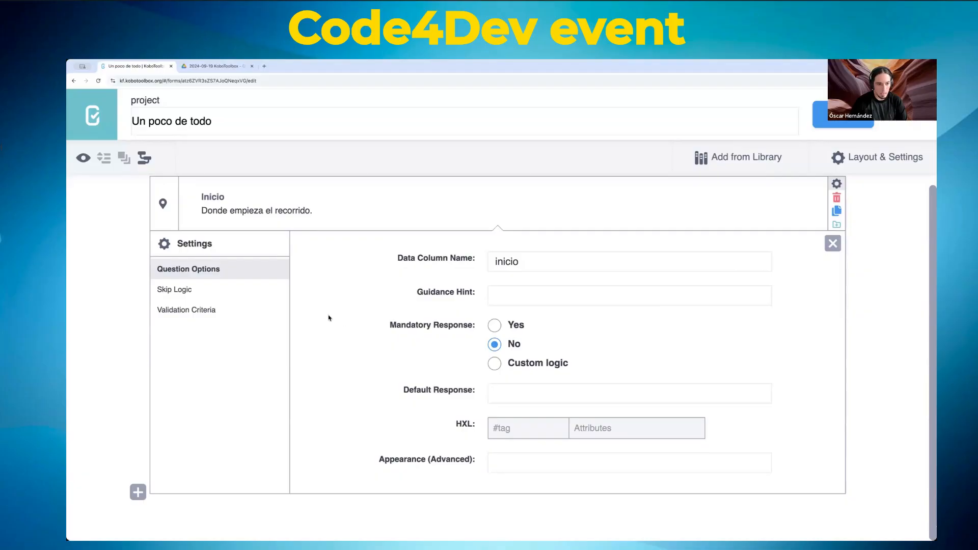
click(536, 466)
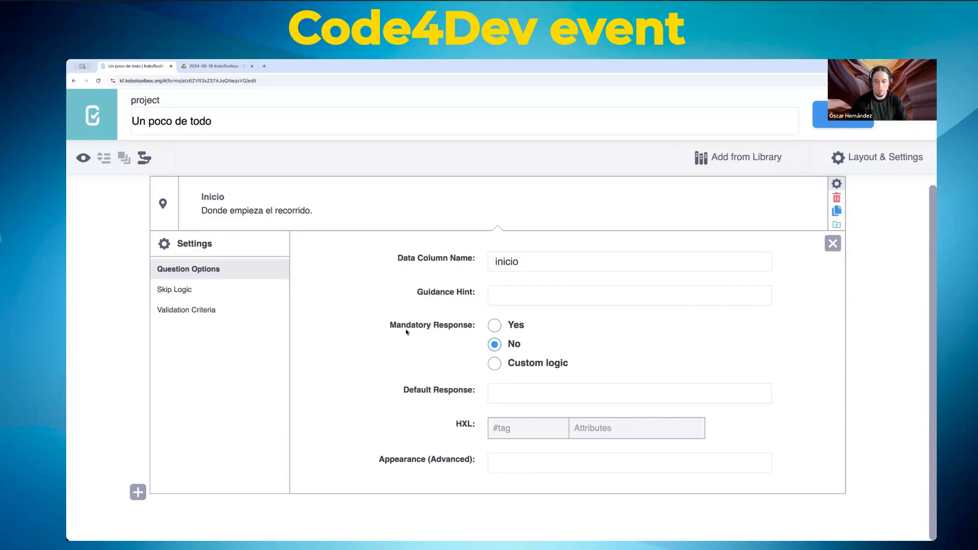
click(820, 119)
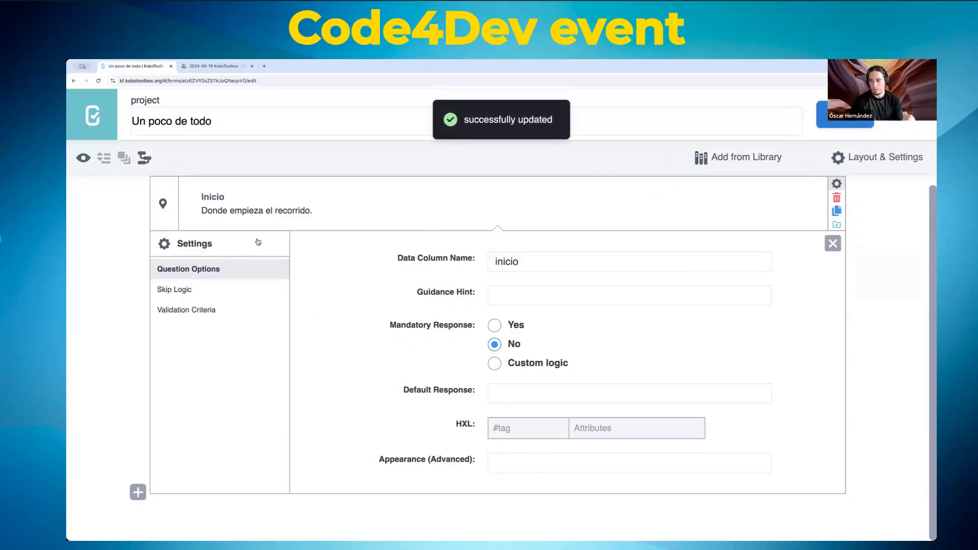
Step: Preview the form and test Inicio by pinning Dupont Circle on the map
click(84, 158)
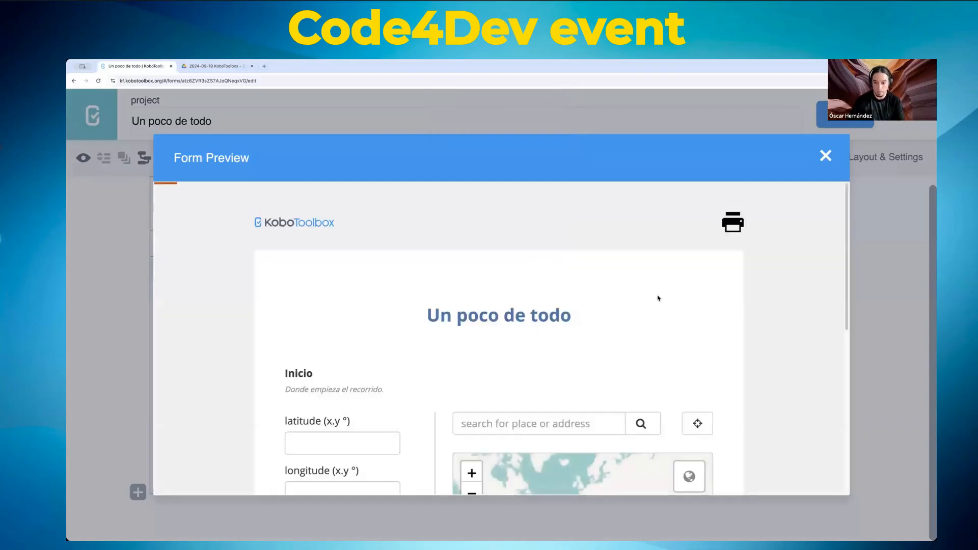
scroll(658, 298, down, 5)
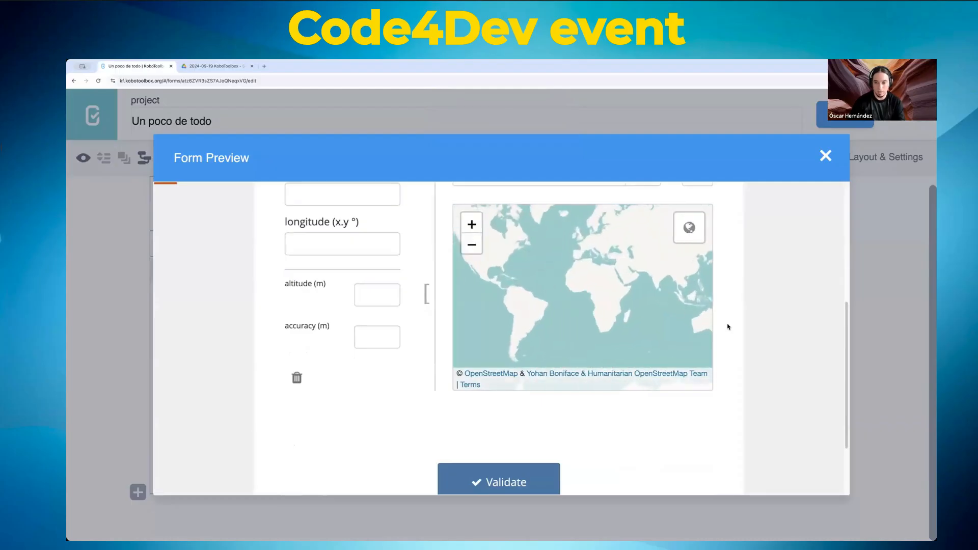
scroll(742, 322, up, 5)
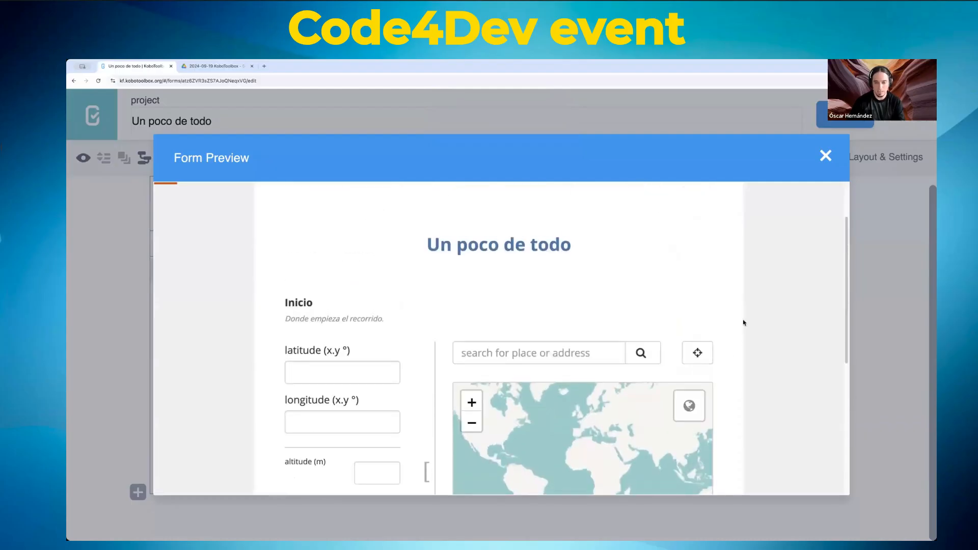
scroll(743, 322, down, 1)
click(543, 324)
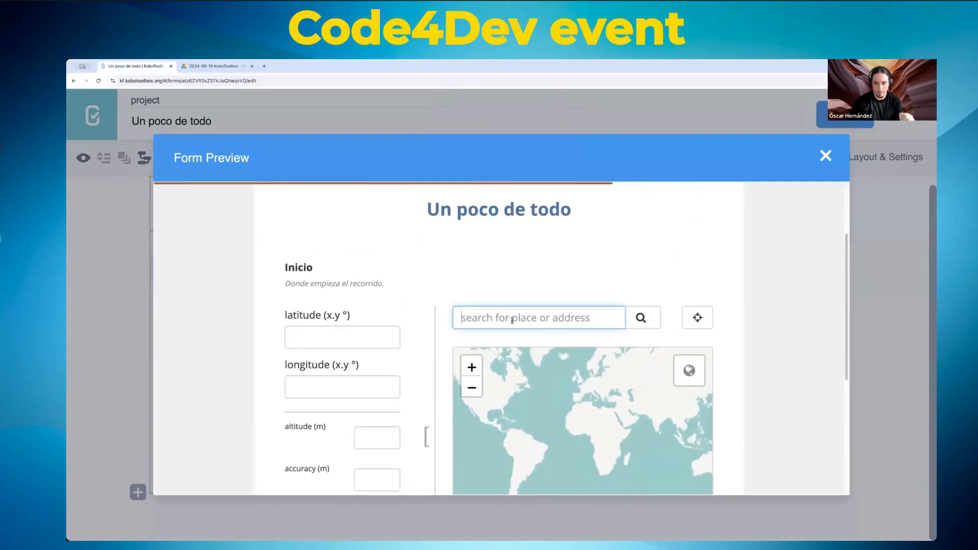
scroll(776, 363, down, 2)
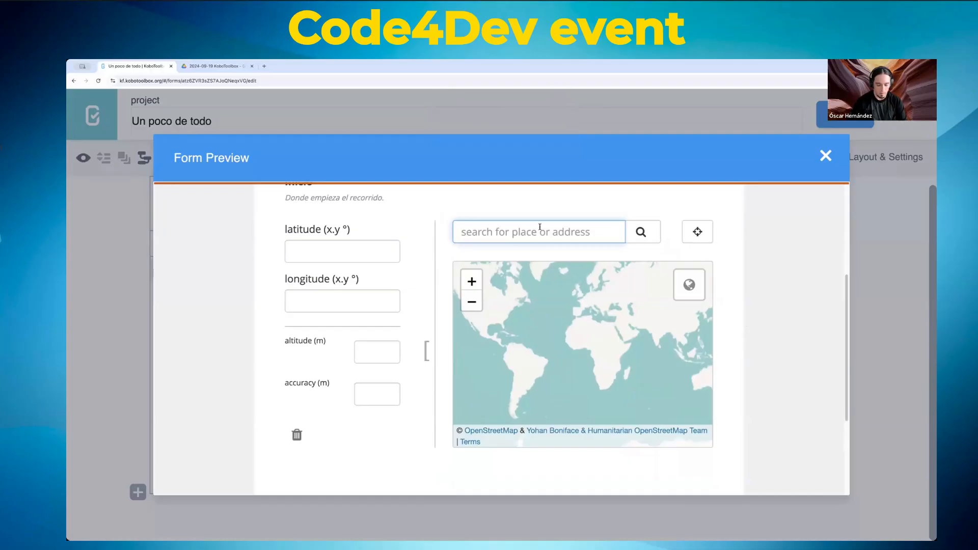
text(dupont c)
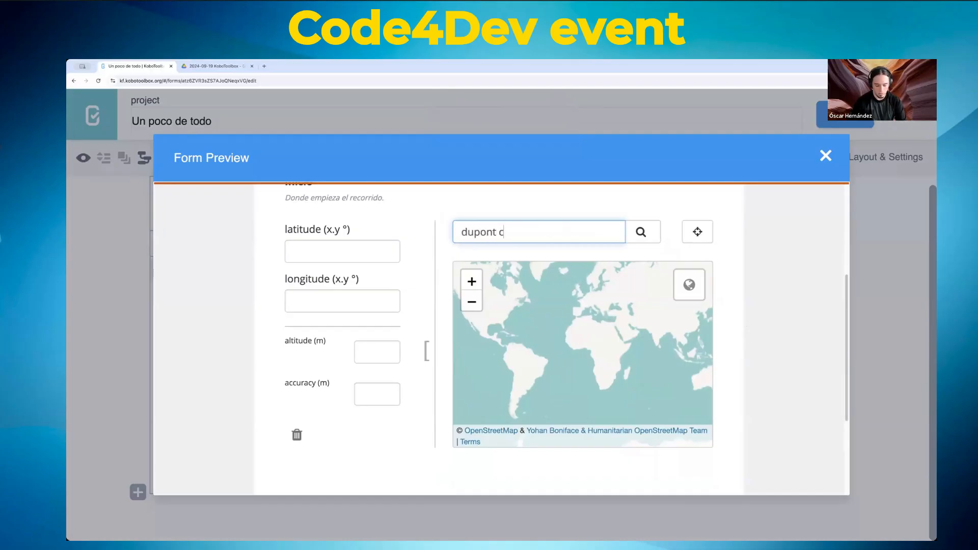
text(ircle)
click(652, 234)
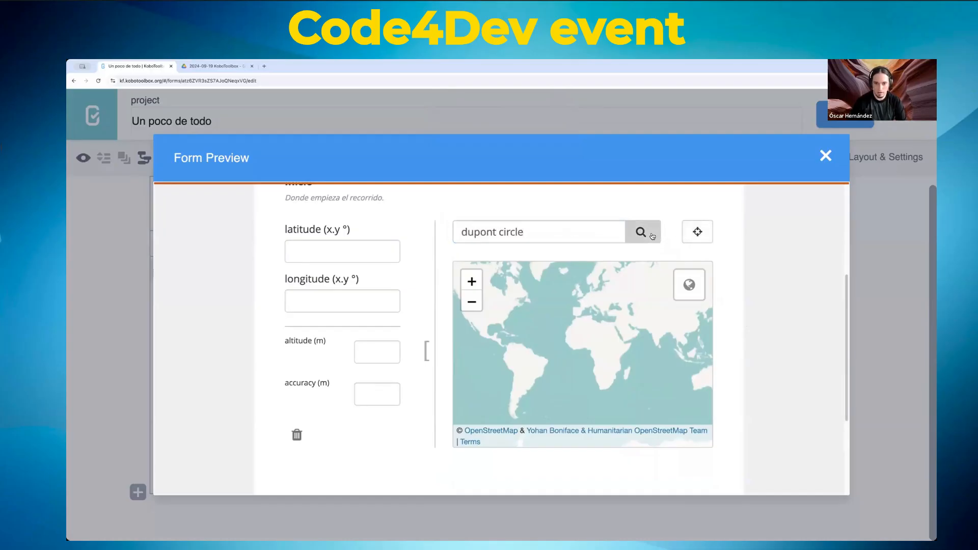
scroll(578, 350, up, 3)
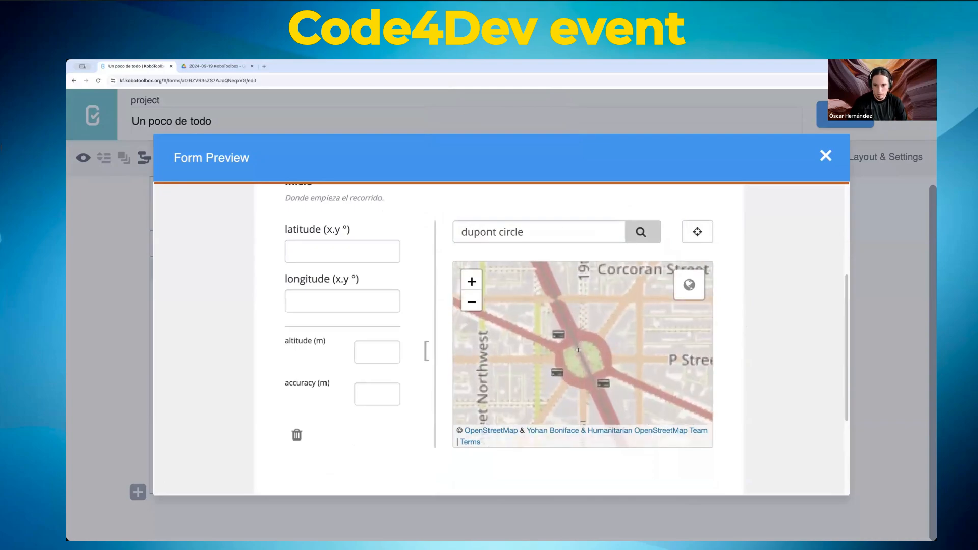
click(553, 313)
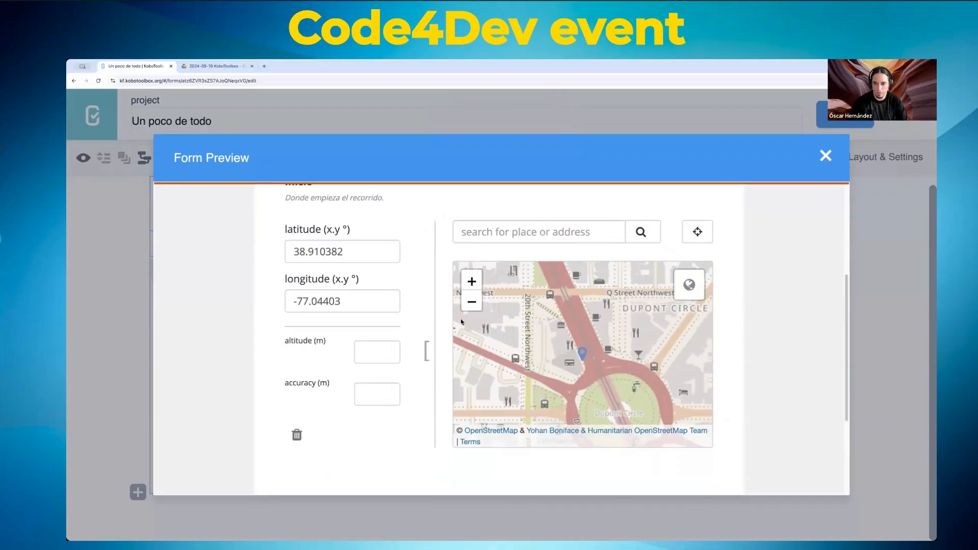
Step: Close the form preview to return to the editor
scroll(771, 305, up, 4)
scroll(773, 305, down, 7)
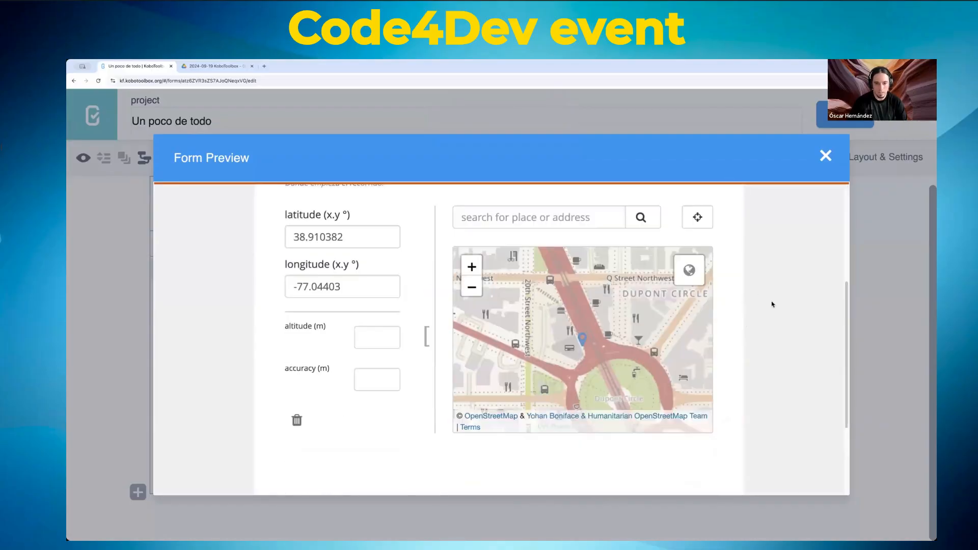
scroll(772, 304, up, 3)
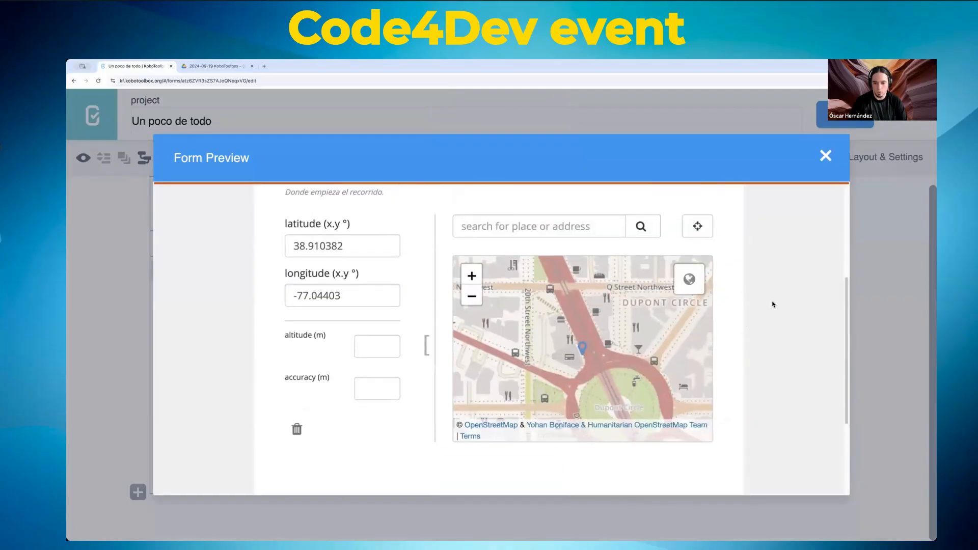
click(825, 156)
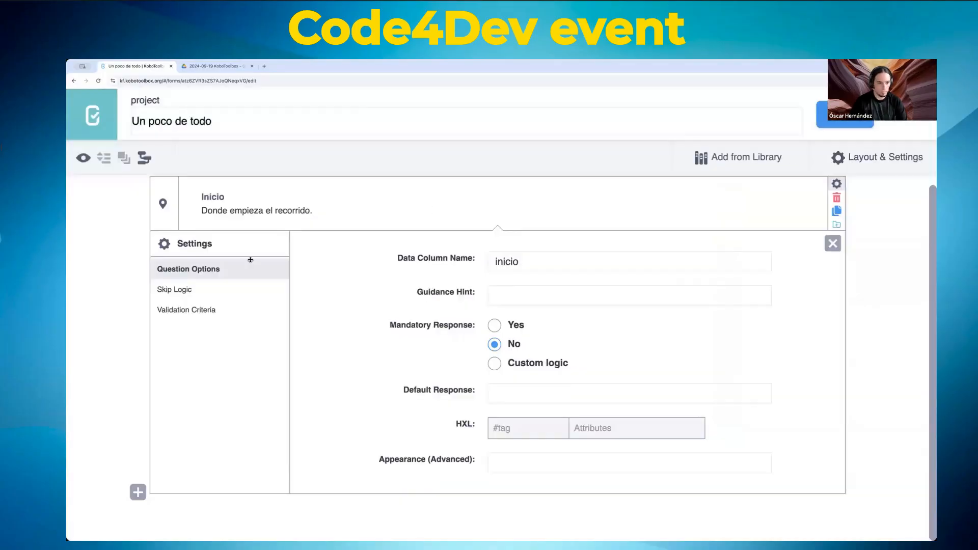
Step: Add a Point question named Destino after Inicio
click(137, 492)
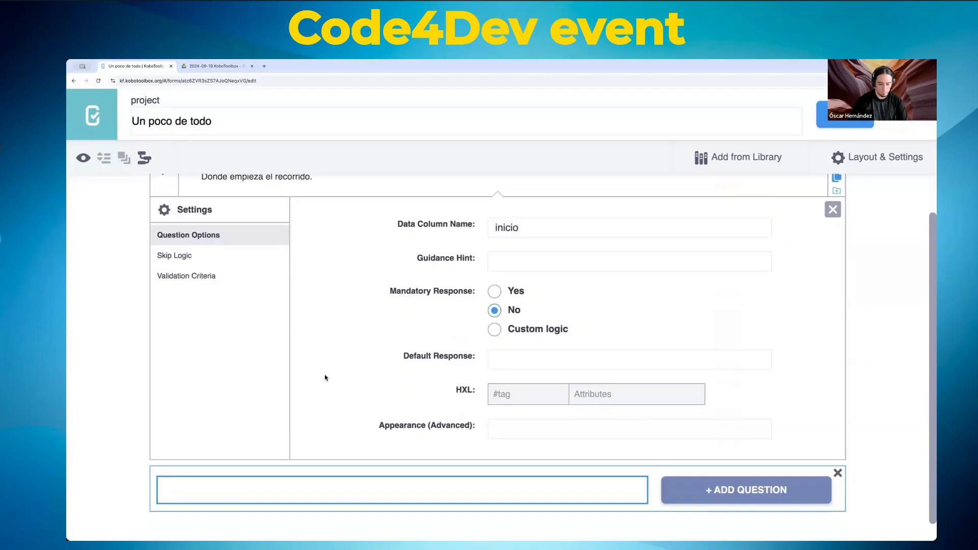
text(Destino)
click(710, 485)
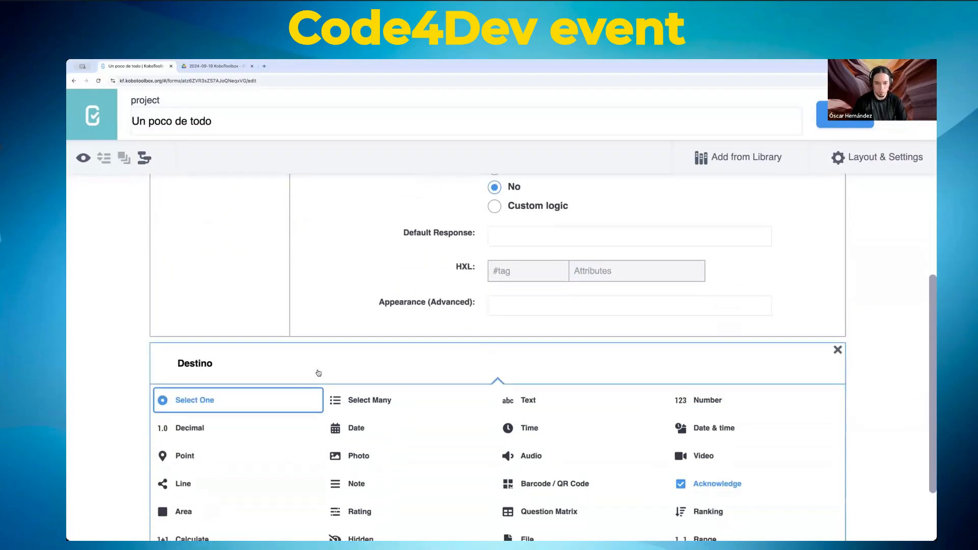
click(173, 430)
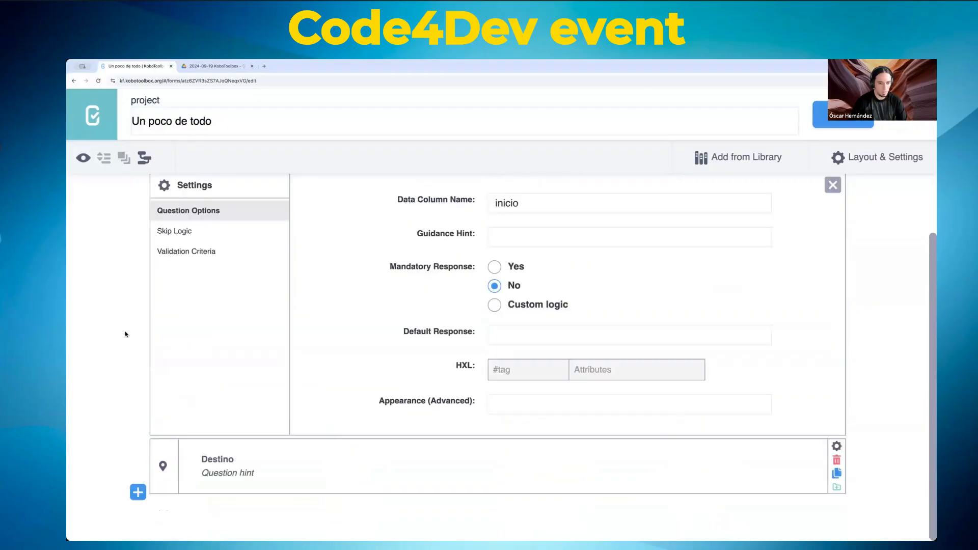
Step: Set Destino's data column name to destino and make it mandatory
click(837, 447)
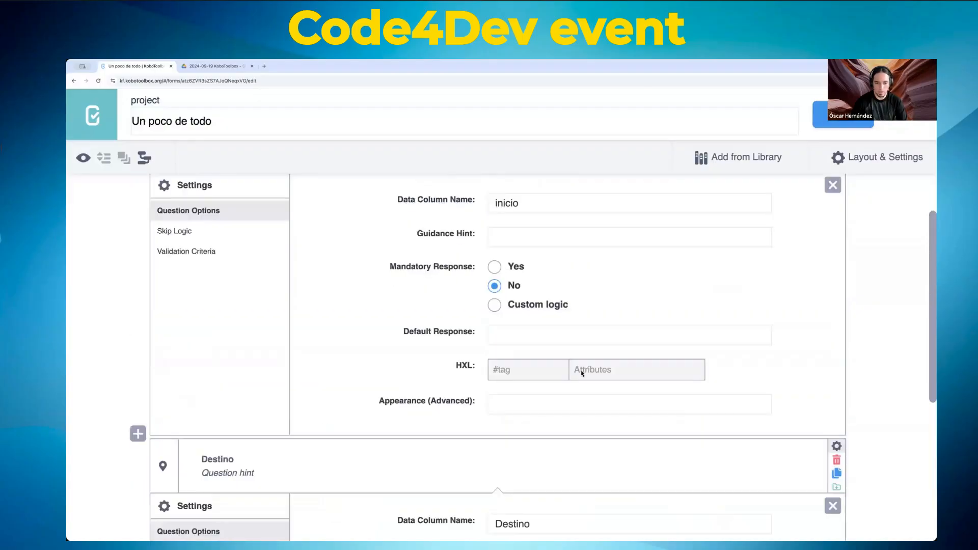
scroll(582, 373, down, 5)
double_click(526, 263)
text(des)
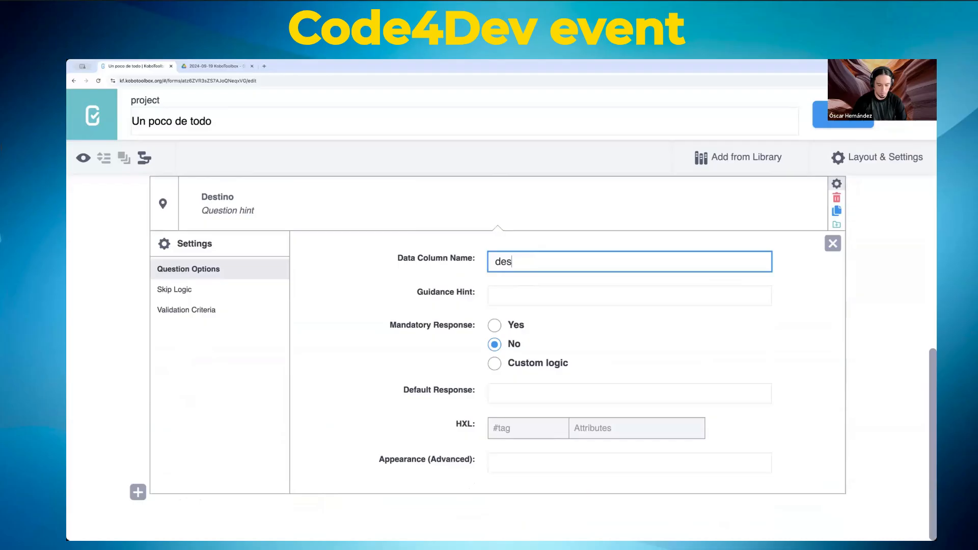
text(tino)
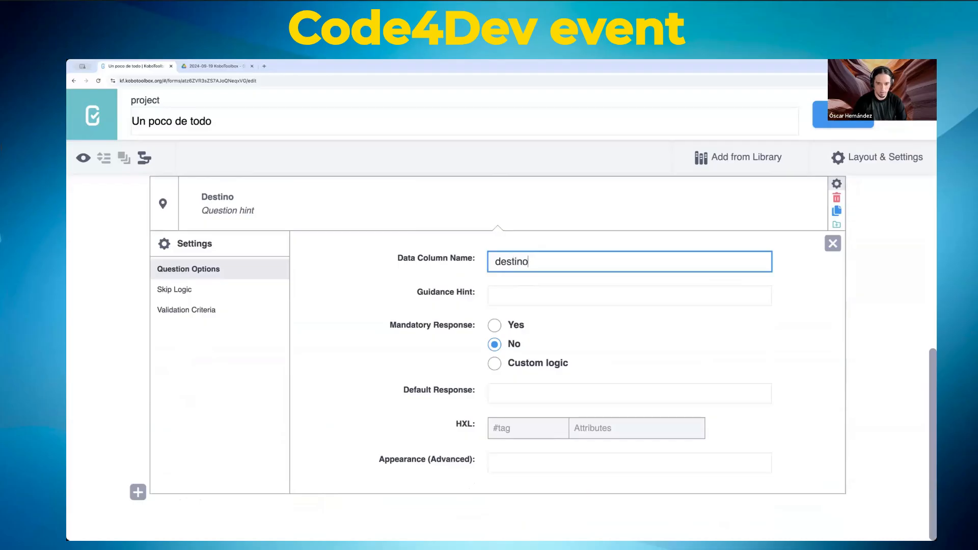
click(494, 325)
Step: Make the Inicio question mandatory as well
scroll(103, 296, up, 6)
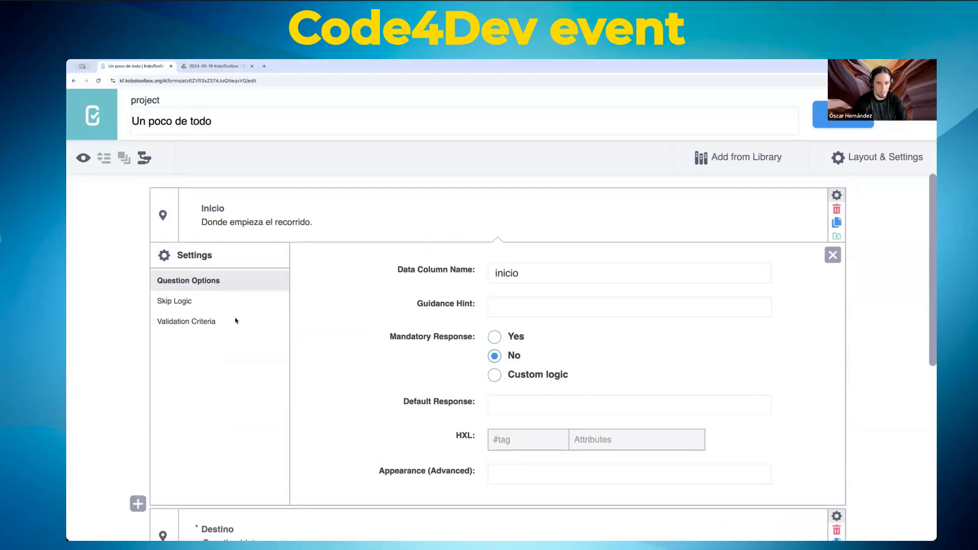
click(493, 337)
scroll(323, 326, down, 5)
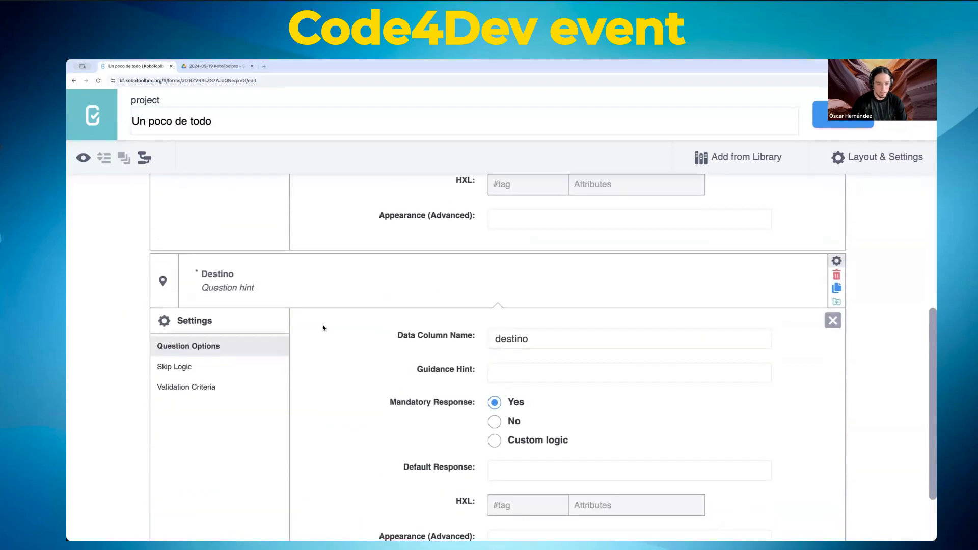
scroll(321, 331, up, 2)
scroll(321, 332, down, 2)
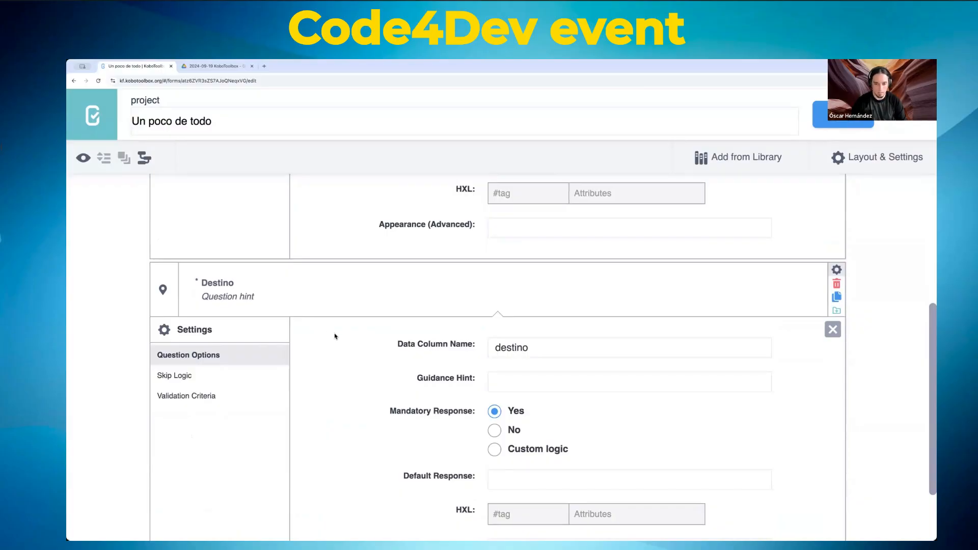
scroll(367, 334, down, 2)
scroll(367, 333, up, 5)
Step: Set Inicio's advanced appearance to placement-map from the suggested values
click(848, 123)
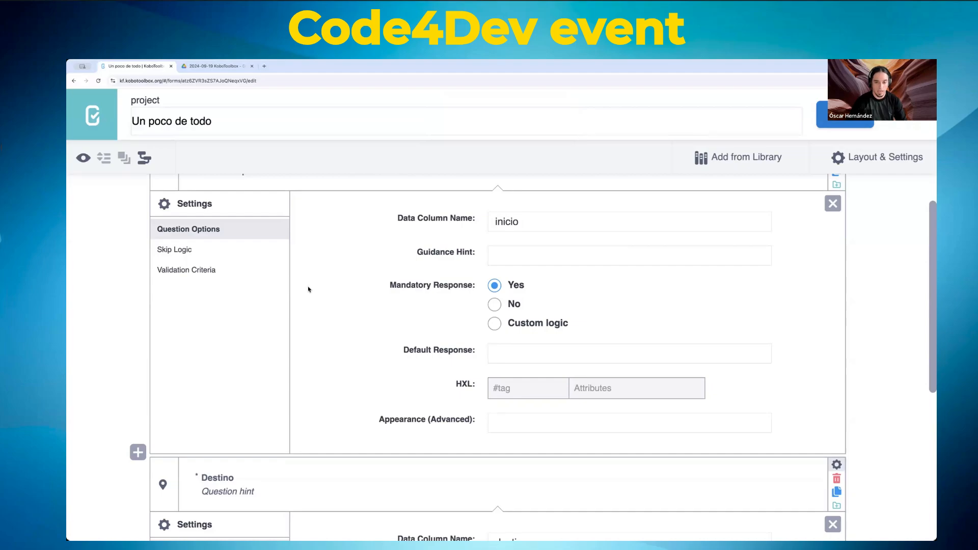
click(540, 432)
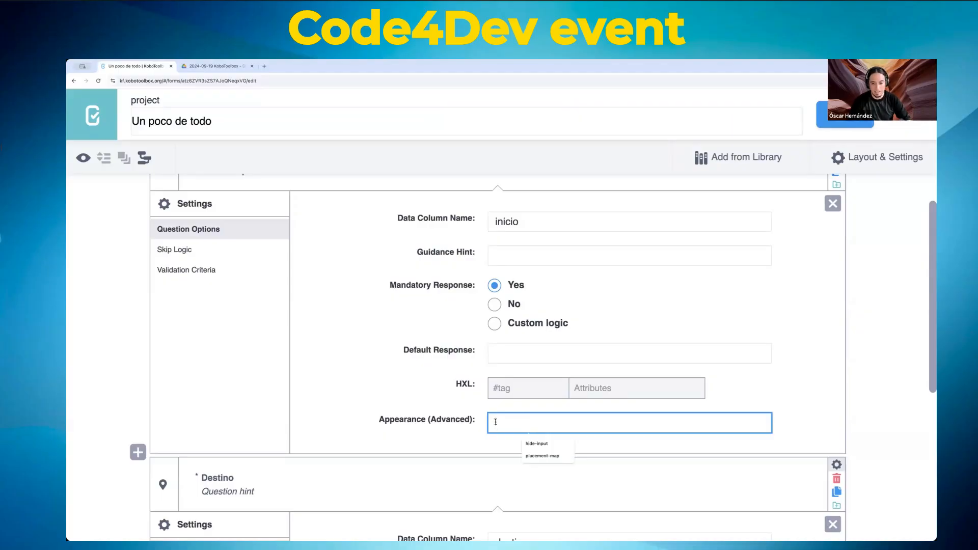
click(539, 458)
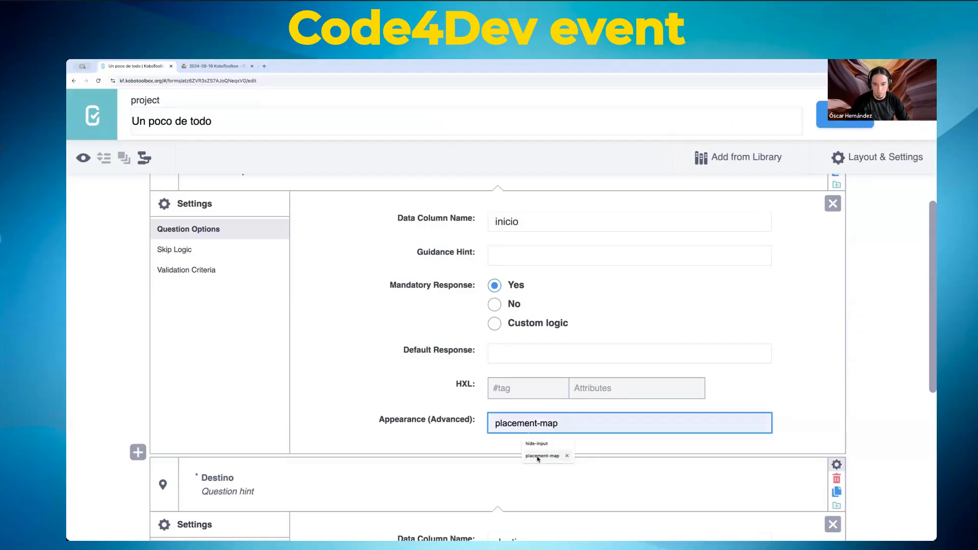
click(538, 458)
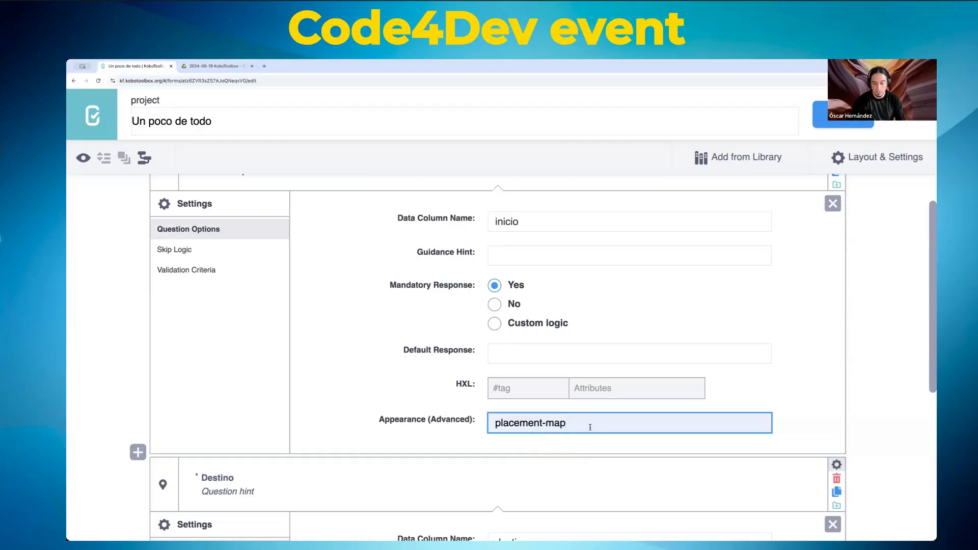
key(ctrl+a)
key(BackSpace)
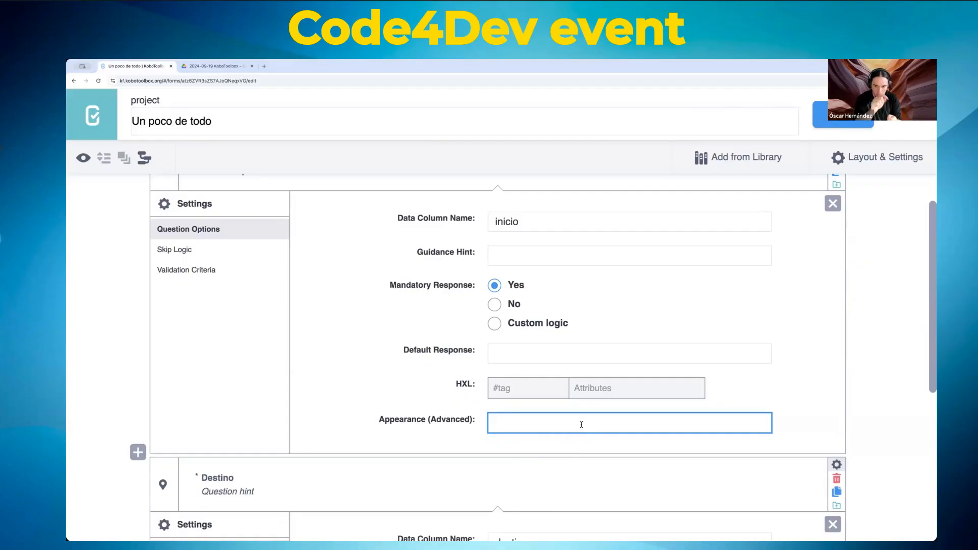
text(tiene_trabajo)
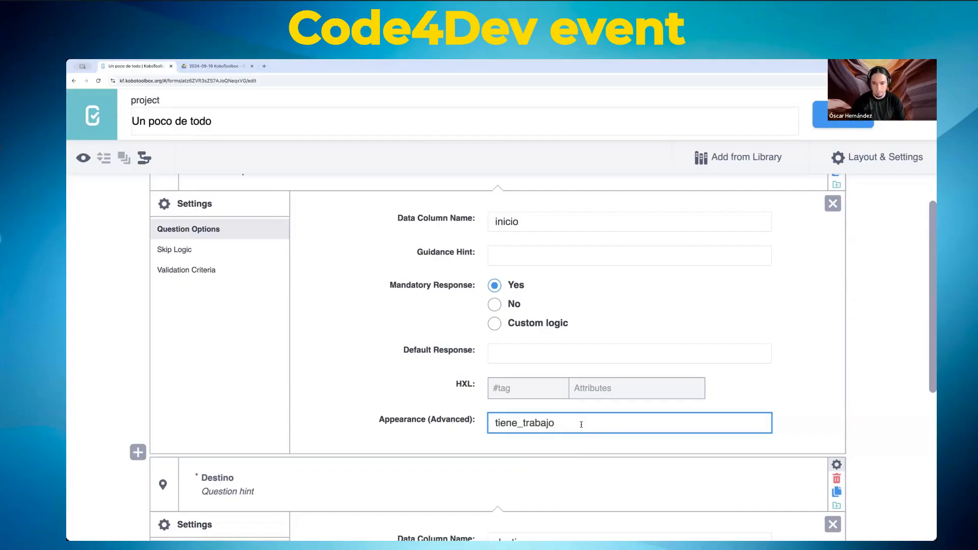
key(ctrl+z)
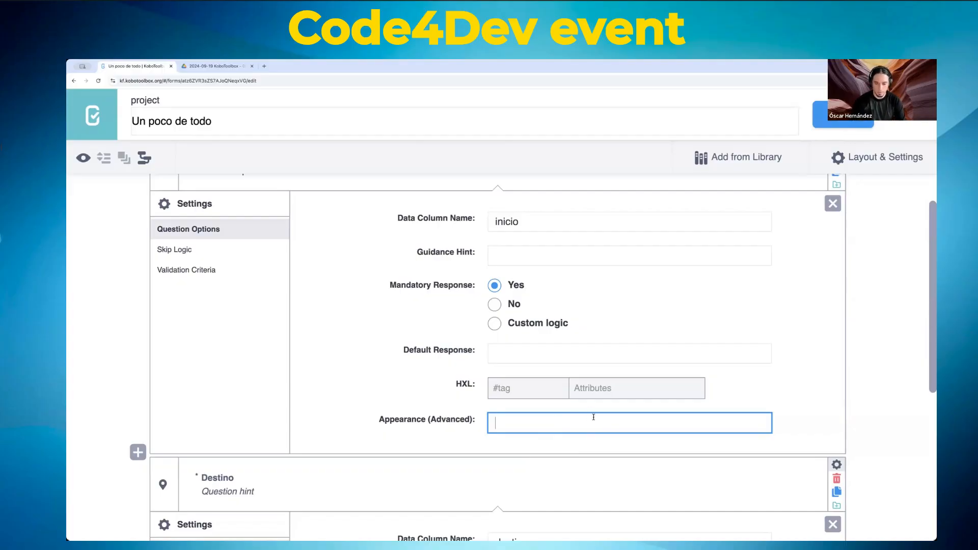
click(567, 419)
click(555, 456)
click(413, 422)
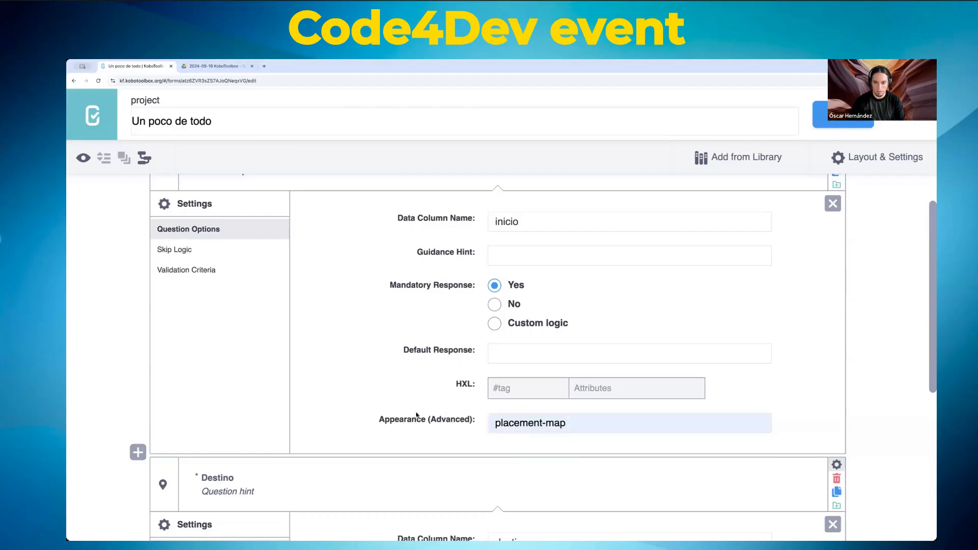
Step: Save the form with the new appearance setting
click(821, 116)
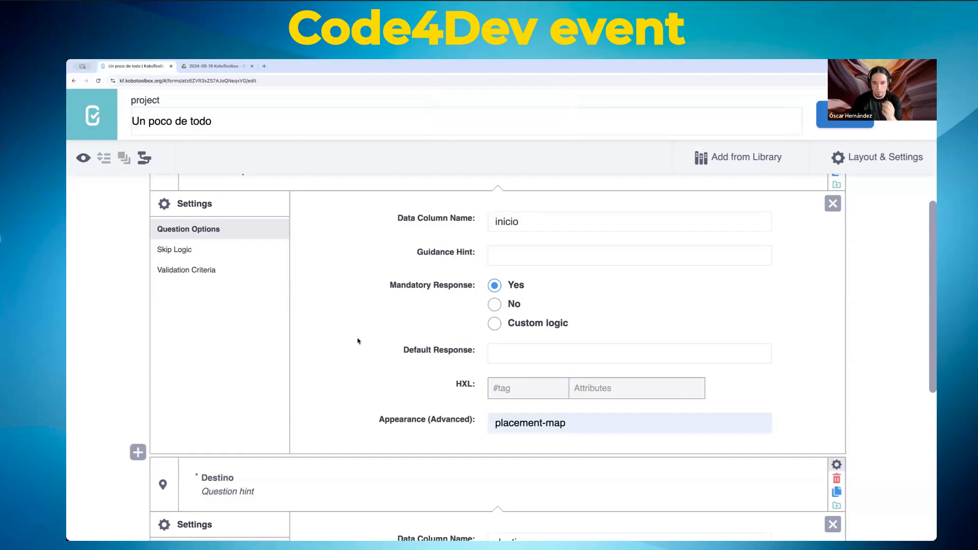
scroll(350, 340, down, 3)
scroll(350, 341, up, 4)
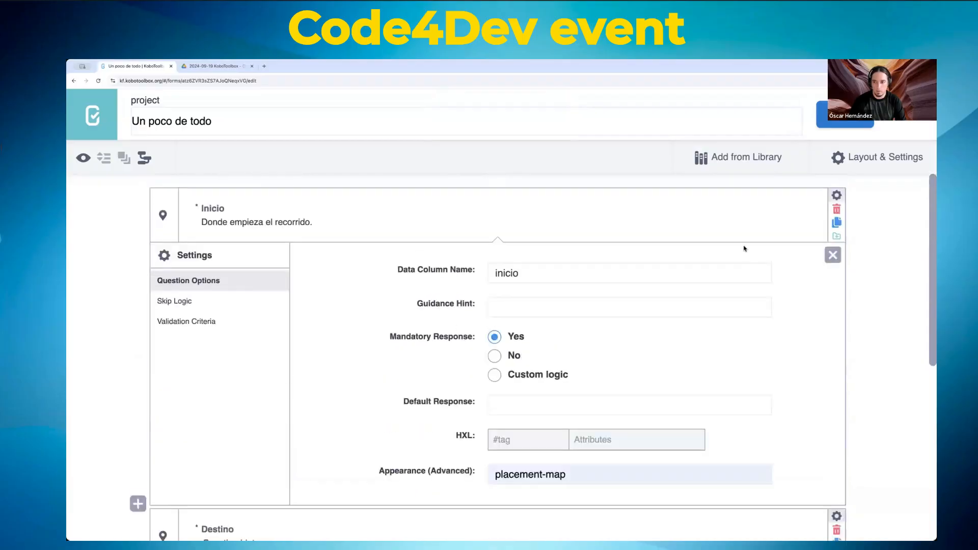
scroll(125, 204, down, 6)
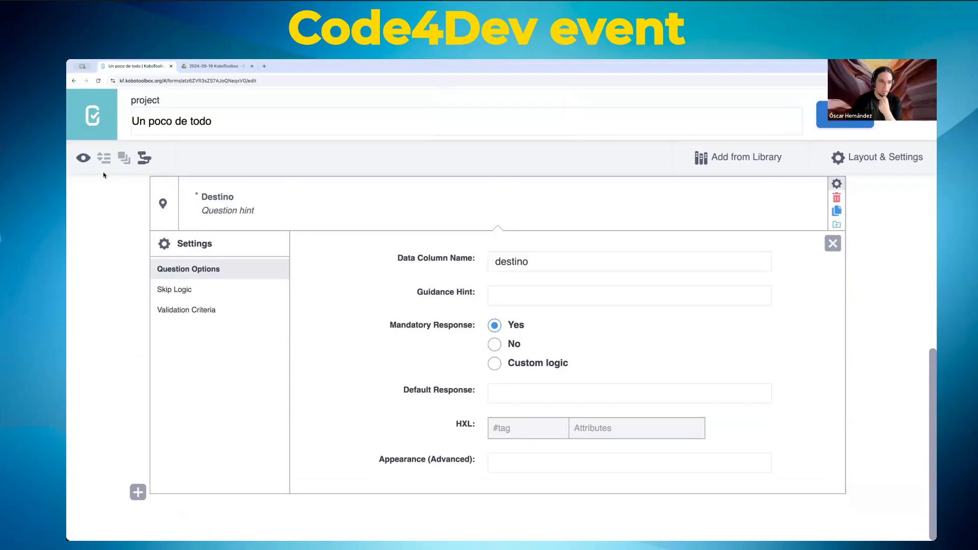
click(82, 159)
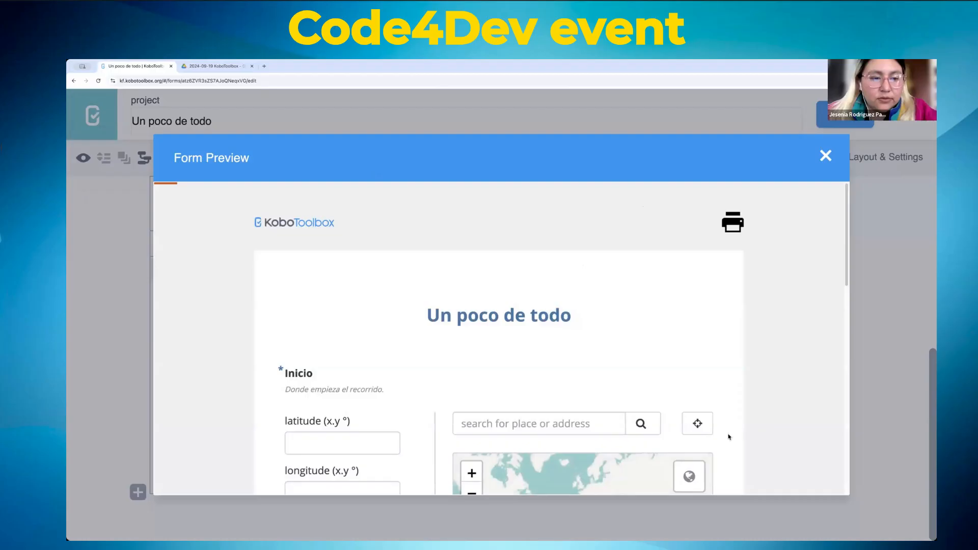
scroll(718, 331, down, 3)
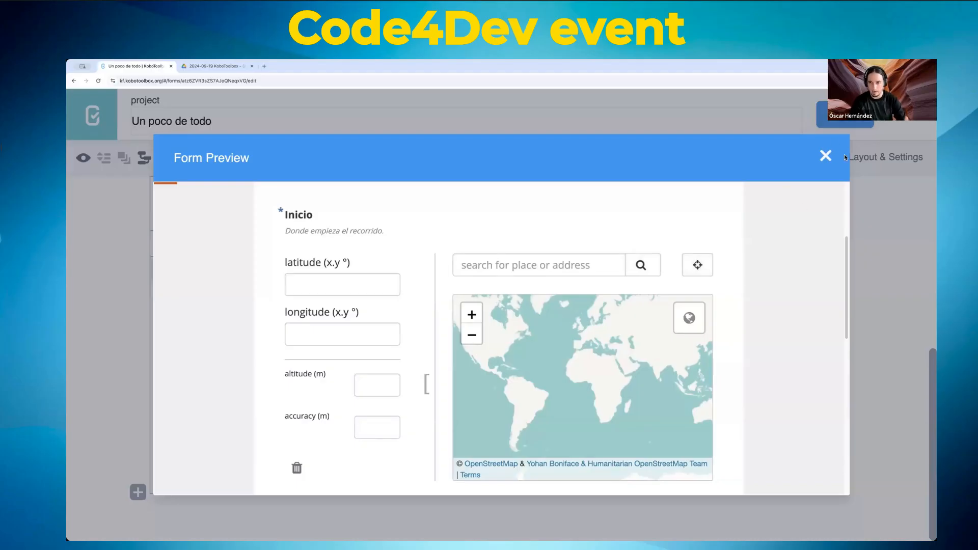
click(825, 156)
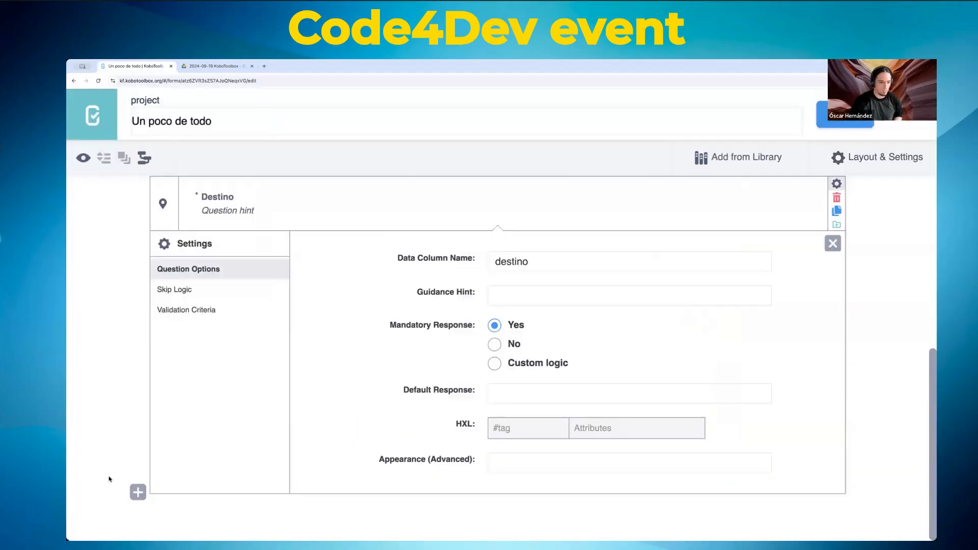
Step: Add a Photo question named Fotografia after Destino
click(137, 492)
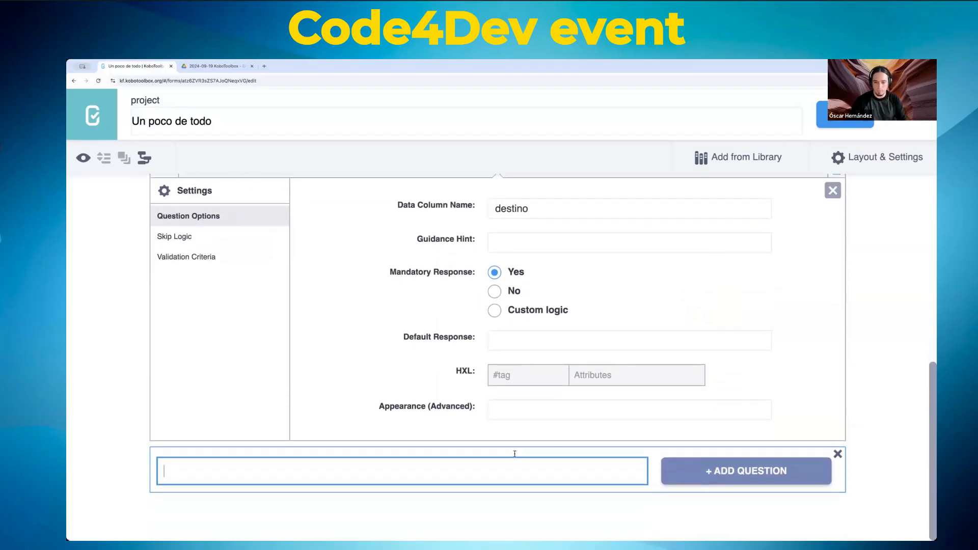
text(Fotografia)
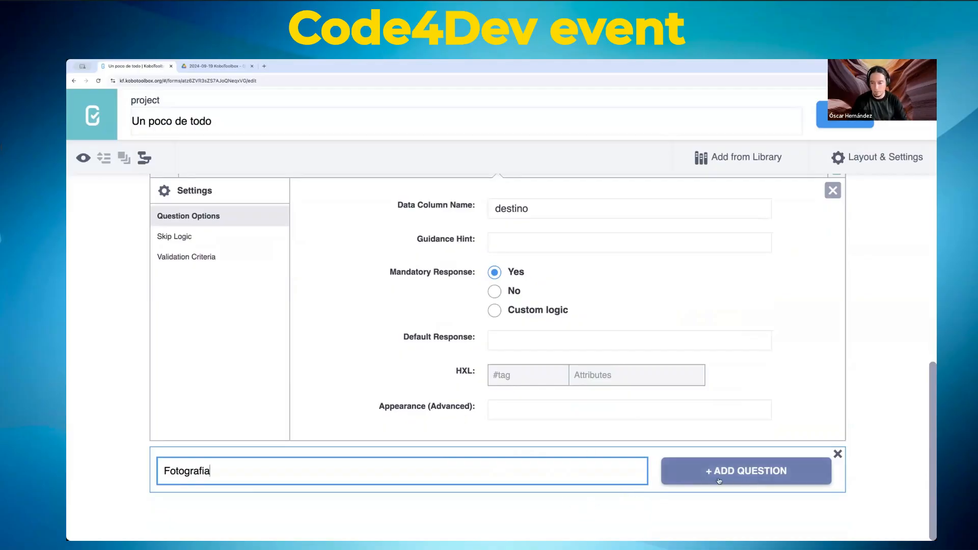
click(744, 472)
click(344, 378)
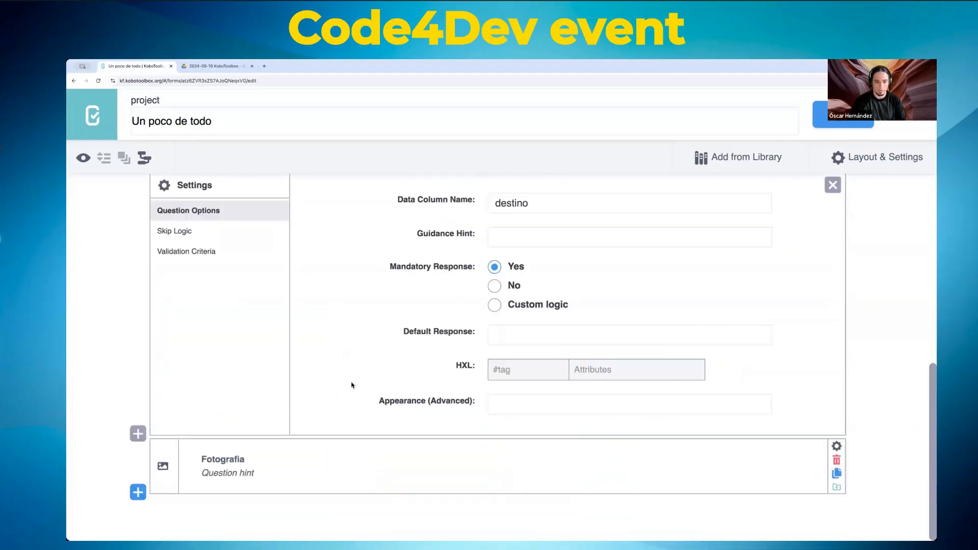
Step: Add a Photo question named Firma and open its settings
click(132, 495)
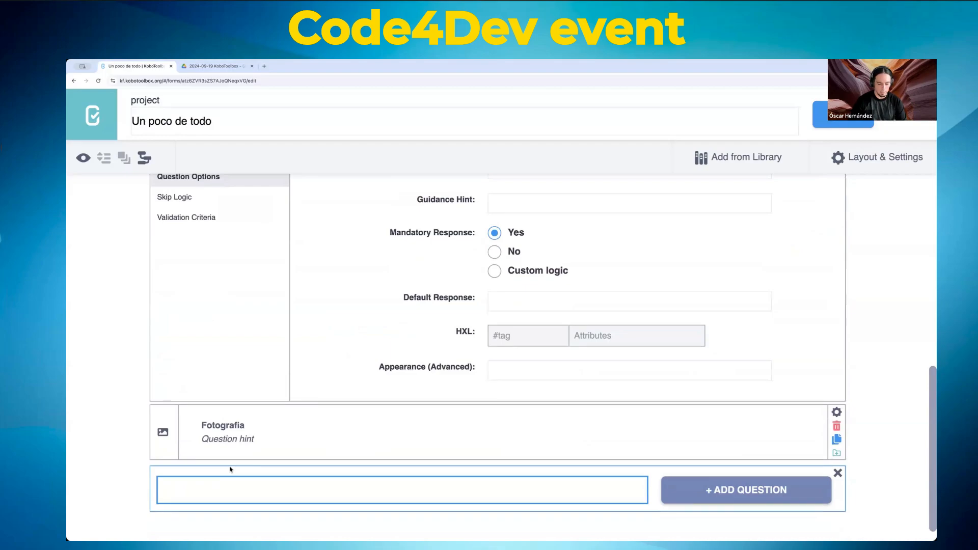
text(Firma)
click(733, 502)
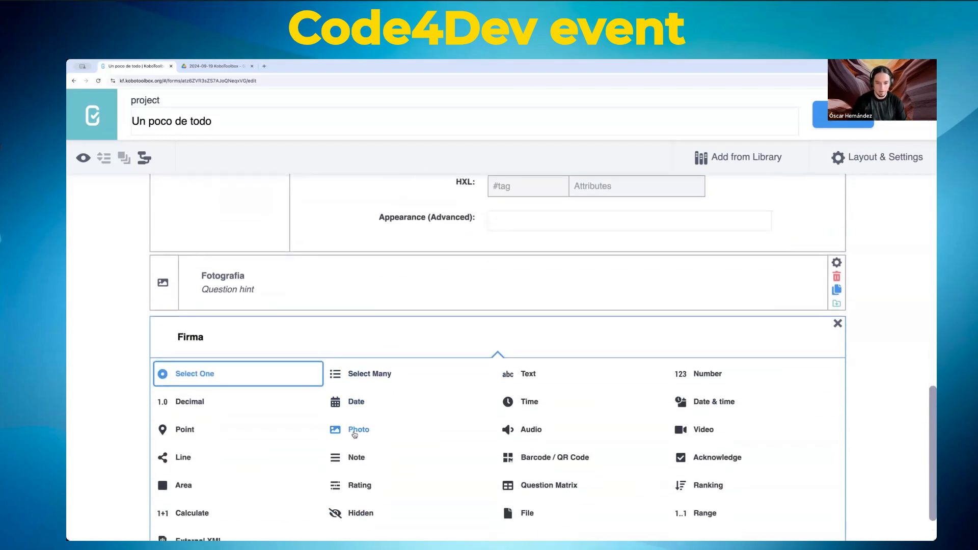
click(353, 431)
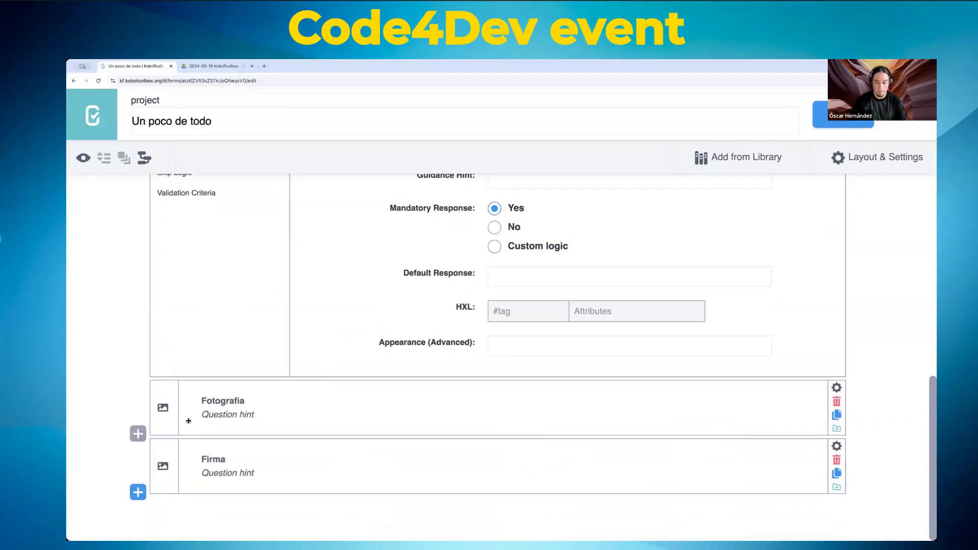
click(836, 446)
Step: Set Firma's advanced appearance to signature
scroll(638, 365, down, 5)
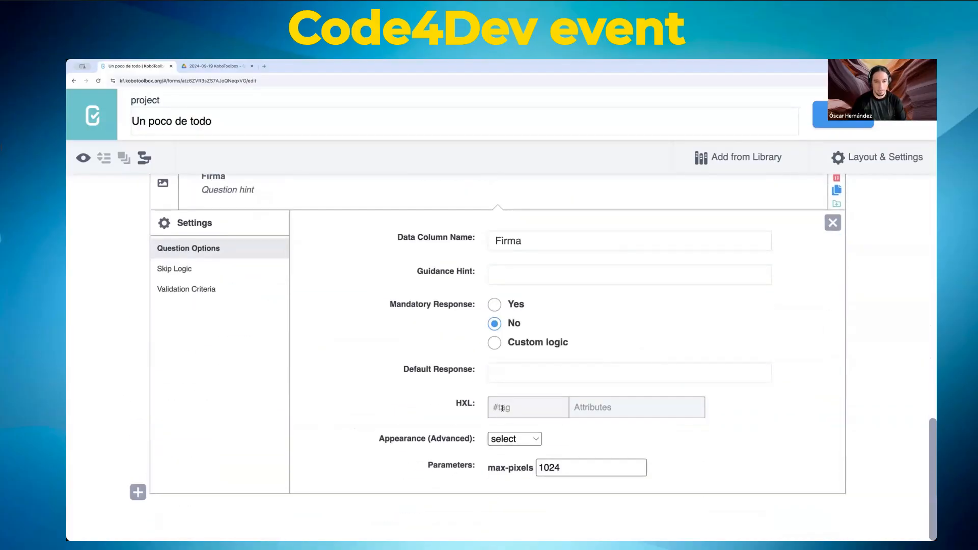
click(511, 440)
click(511, 440)
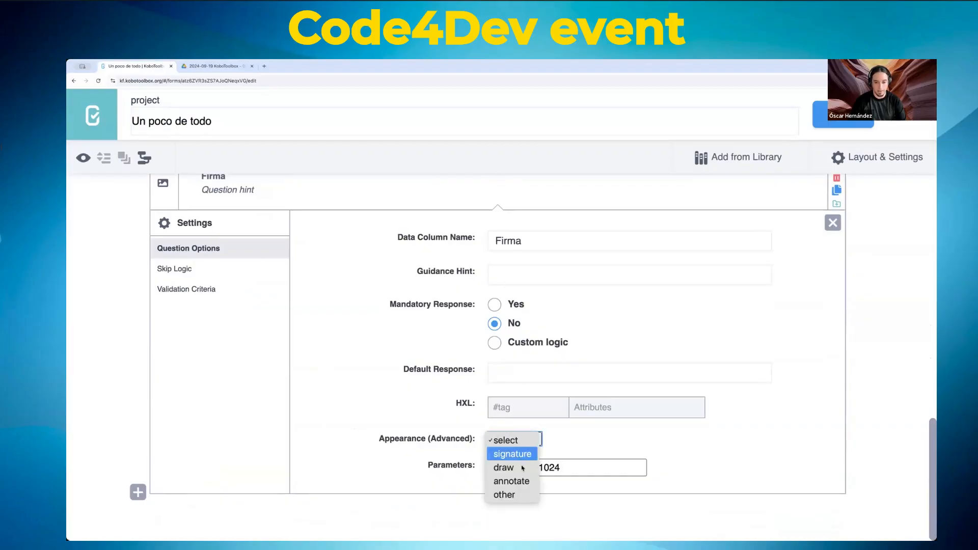
click(516, 453)
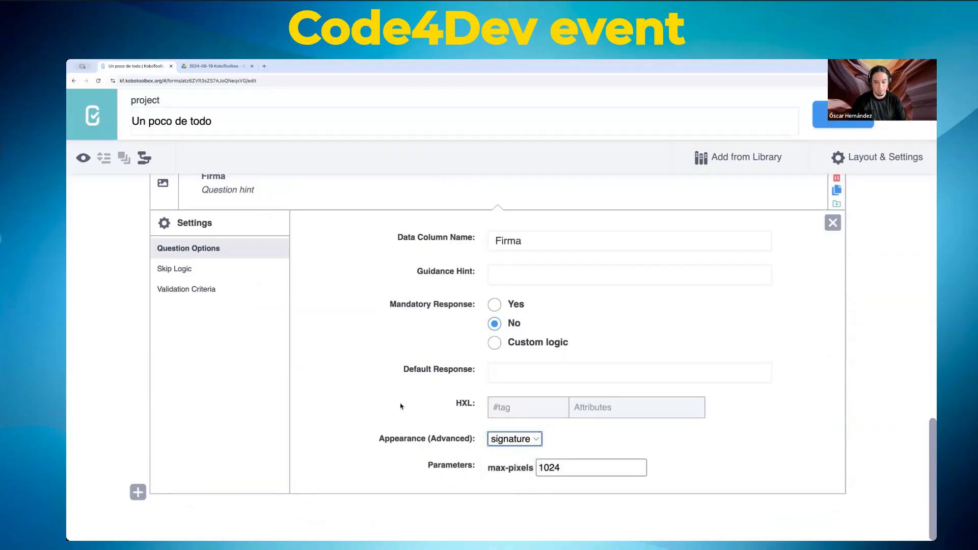
scroll(395, 402, up, 5)
scroll(451, 382, down, 1)
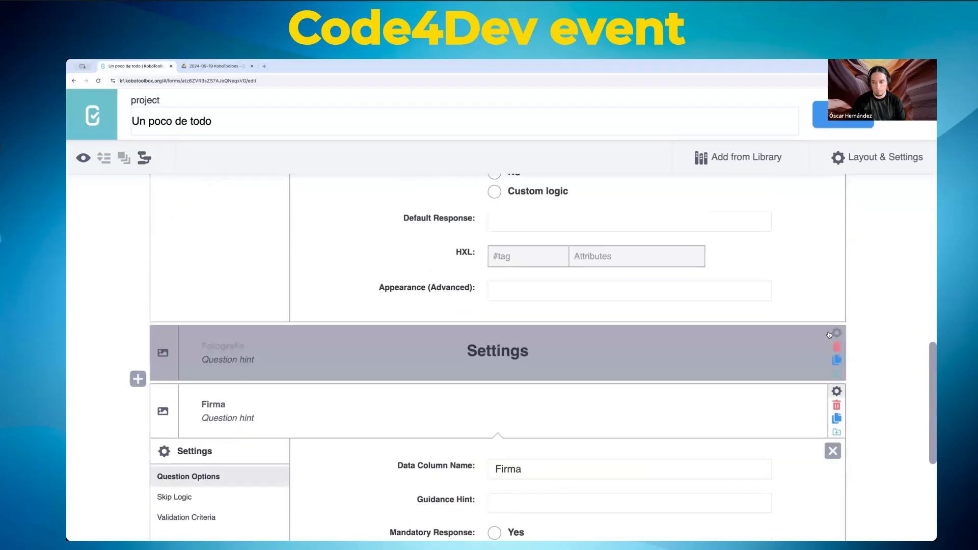
Step: Check Fotografia's appearance options, leave them at default, and save the form
click(836, 334)
scroll(596, 332, down, 8)
scroll(587, 338, up, 2)
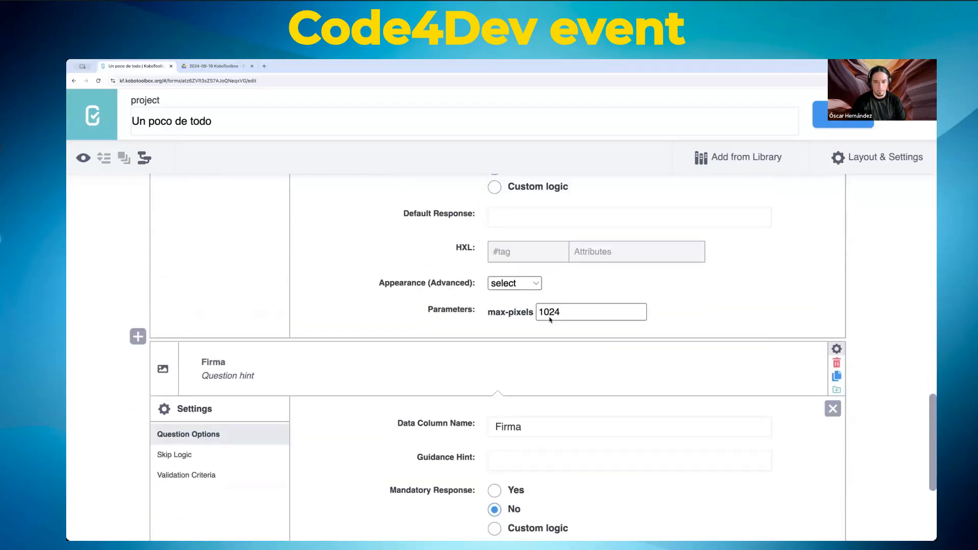
click(506, 286)
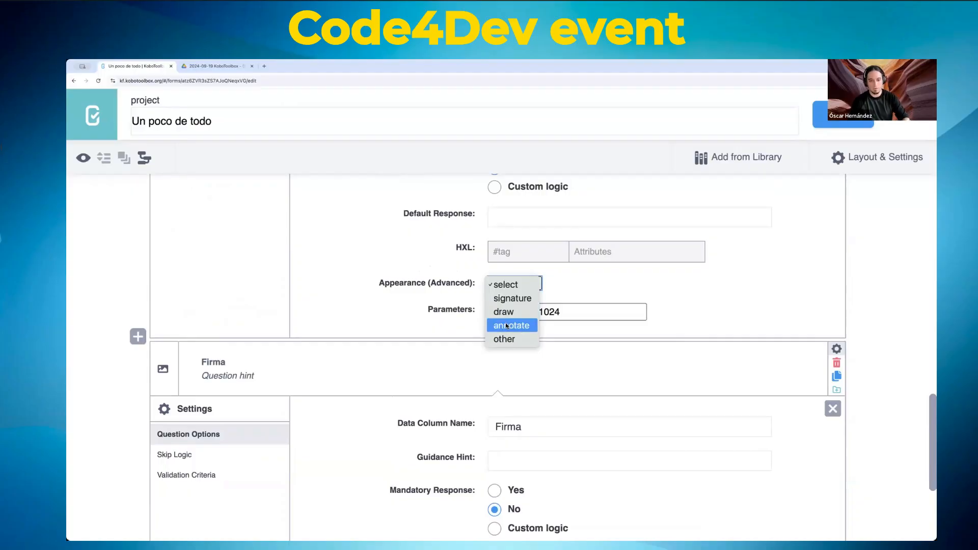
click(379, 263)
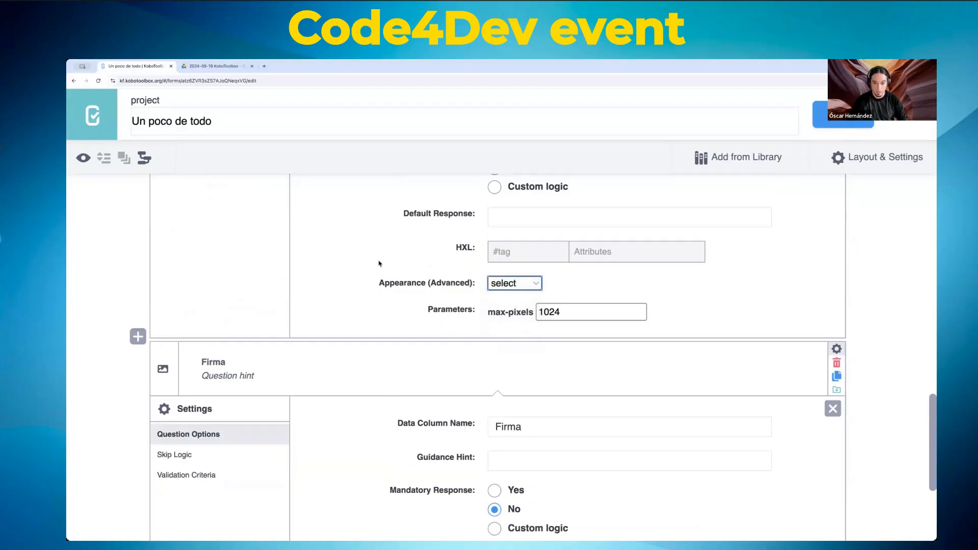
scroll(459, 306, up, 5)
click(854, 123)
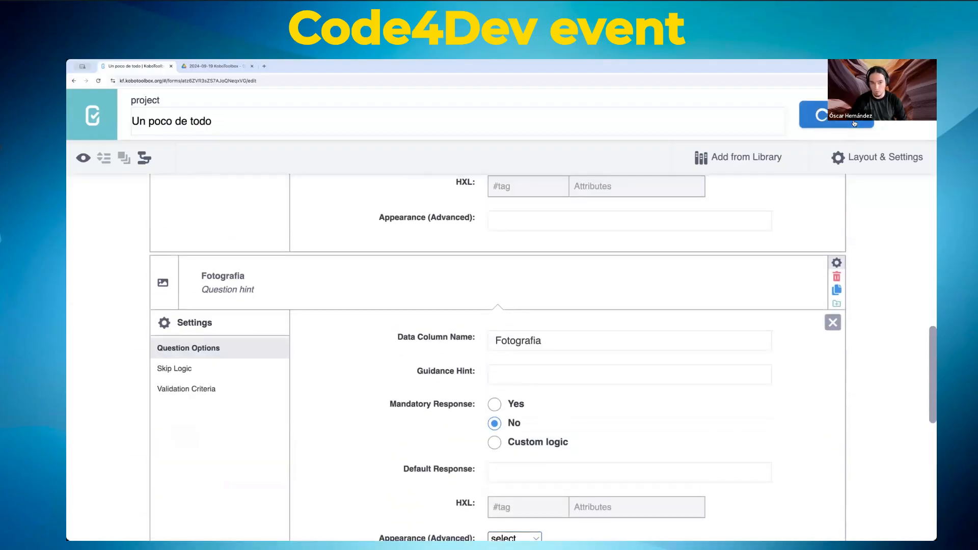
click(82, 159)
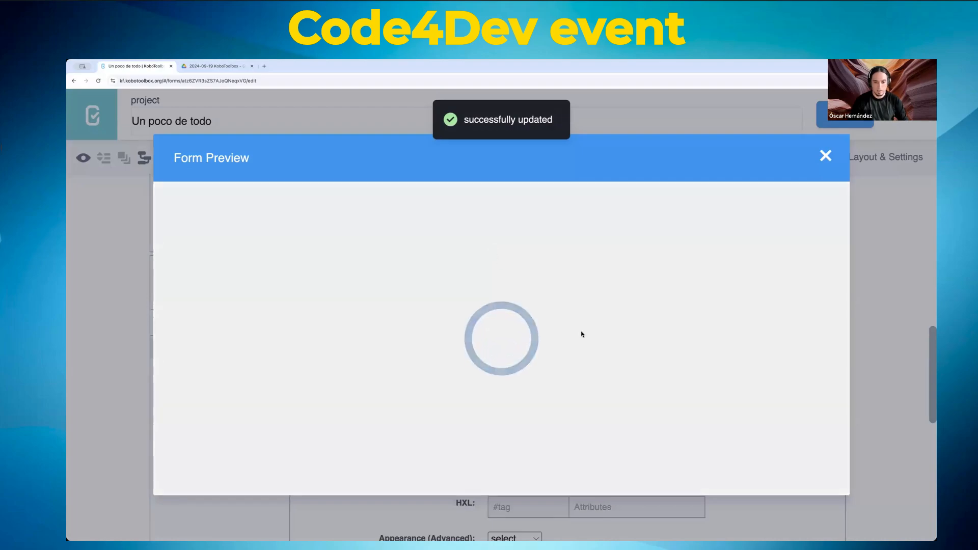
scroll(611, 334, down, 10)
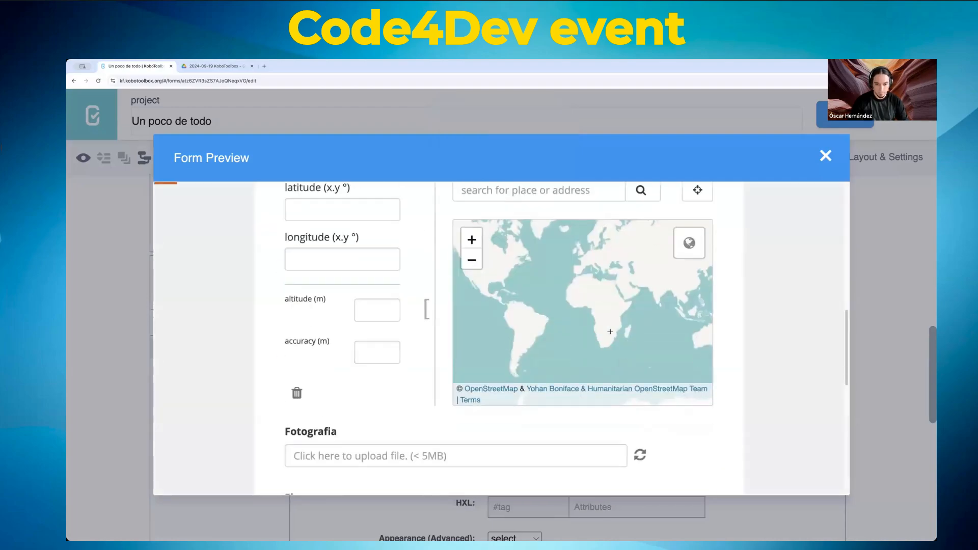
scroll(612, 334, down, 3)
scroll(473, 294, up, 3)
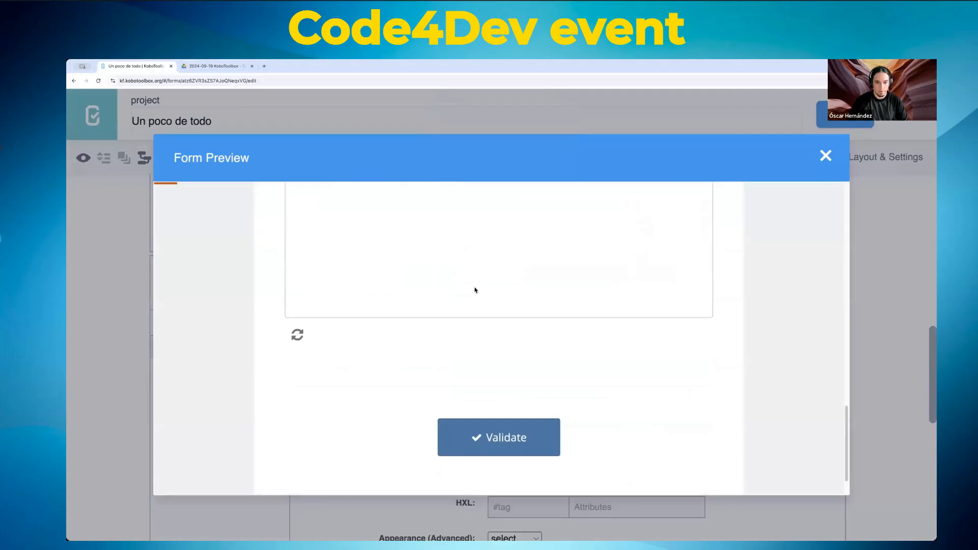
mouse_move(408, 304)
mouse_down()
mouse_move(448, 288)
mouse_move(493, 336)
mouse_up()
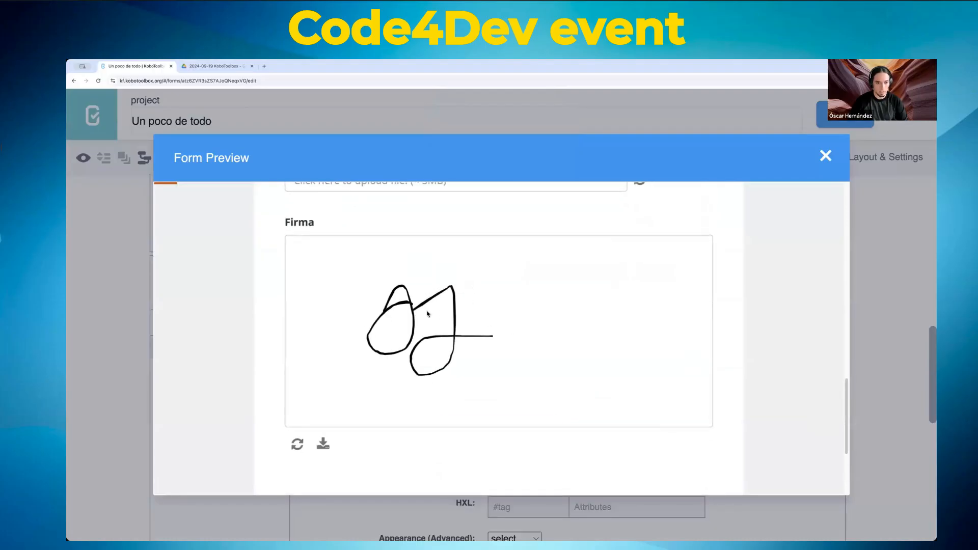
scroll(285, 309, up, 5)
click(377, 371)
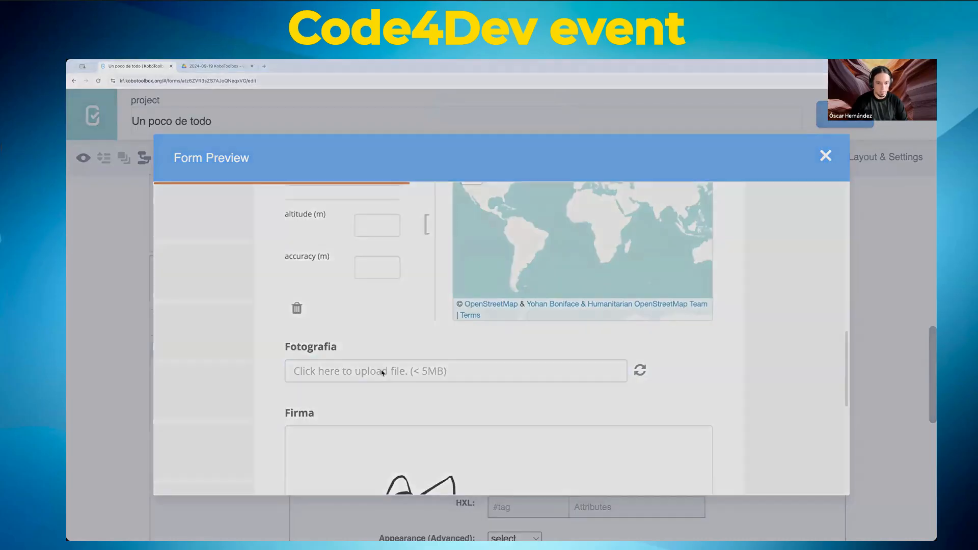
click(589, 369)
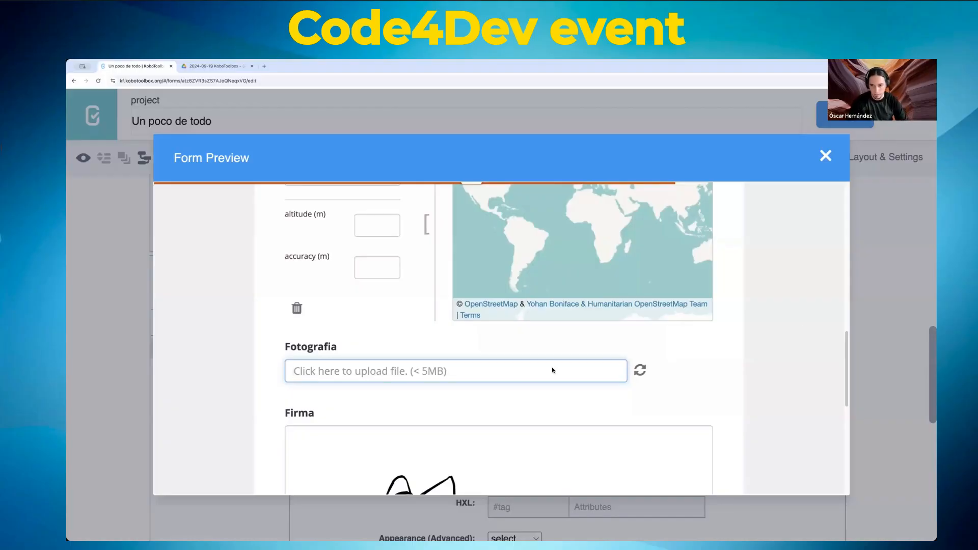
scroll(788, 378, down, 6)
scroll(788, 377, up, 3)
scroll(788, 378, down, 3)
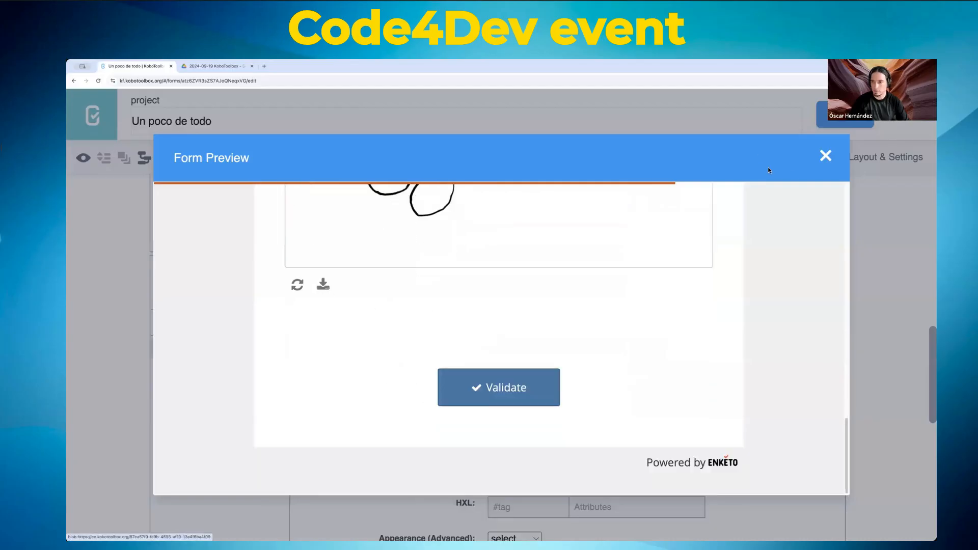
click(825, 156)
scroll(296, 324, down, 5)
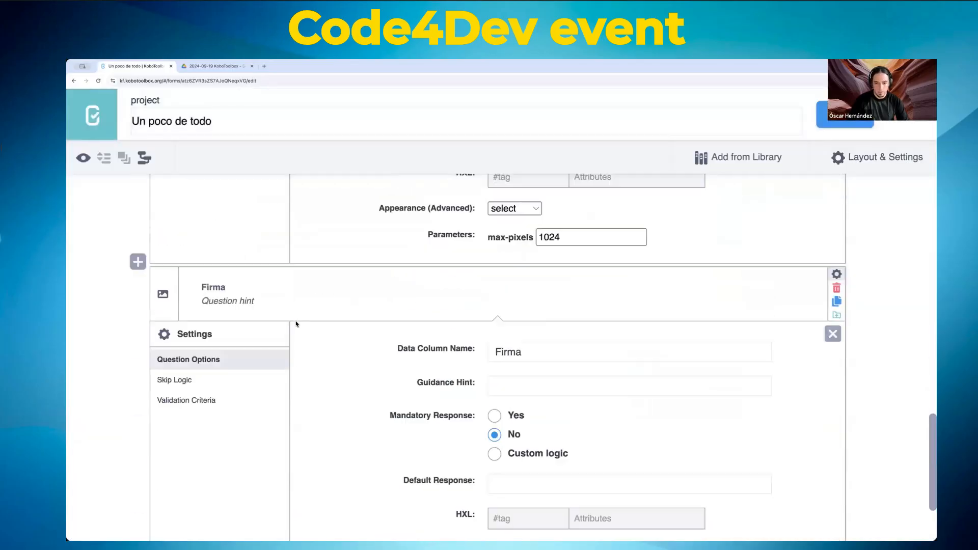
scroll(296, 324, down, 3)
click(137, 497)
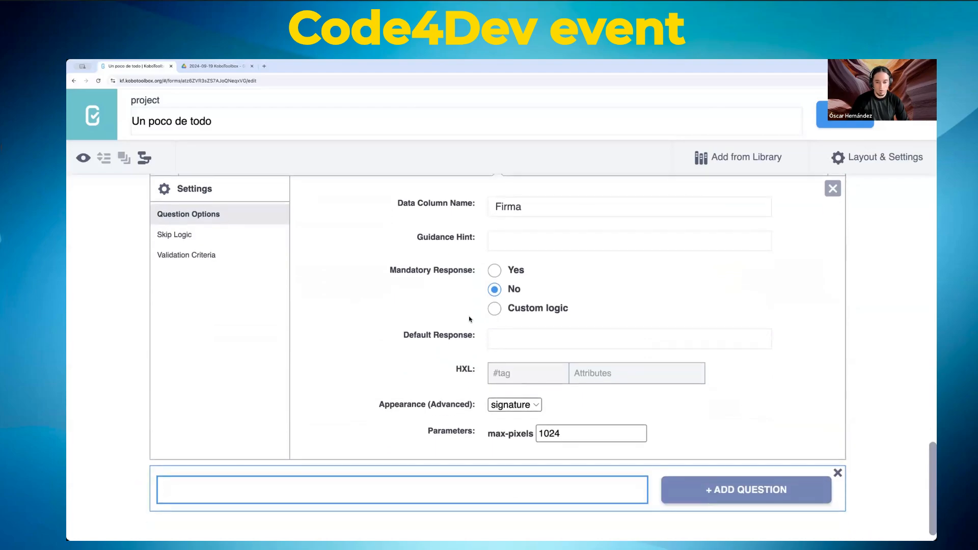
text(Uno)
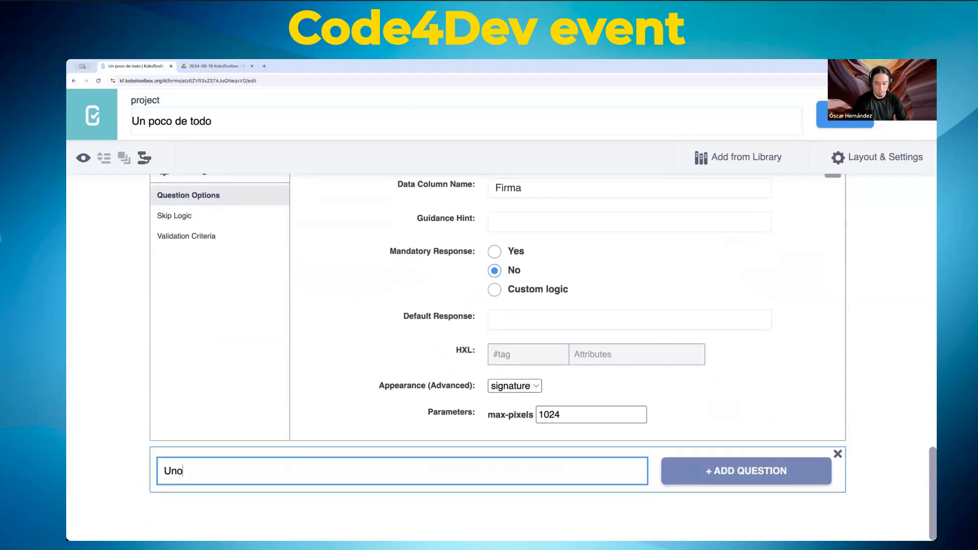
click(746, 471)
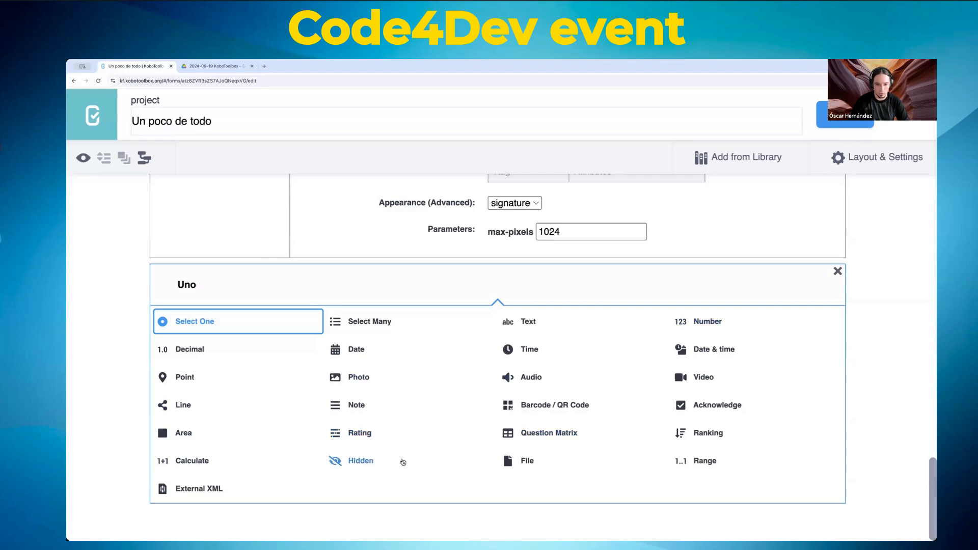
click(837, 272)
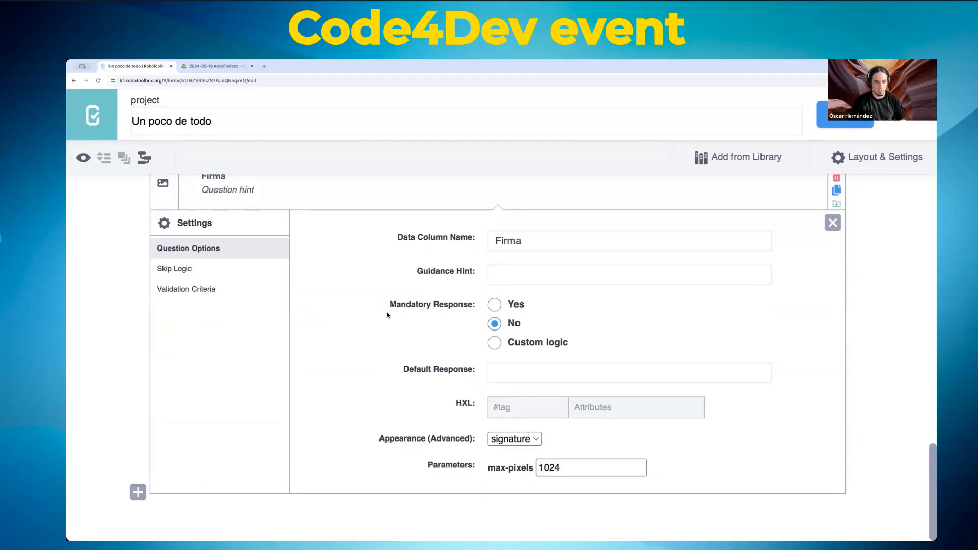
Step: Close the Persona form builder and return to the My Projects list
click(906, 115)
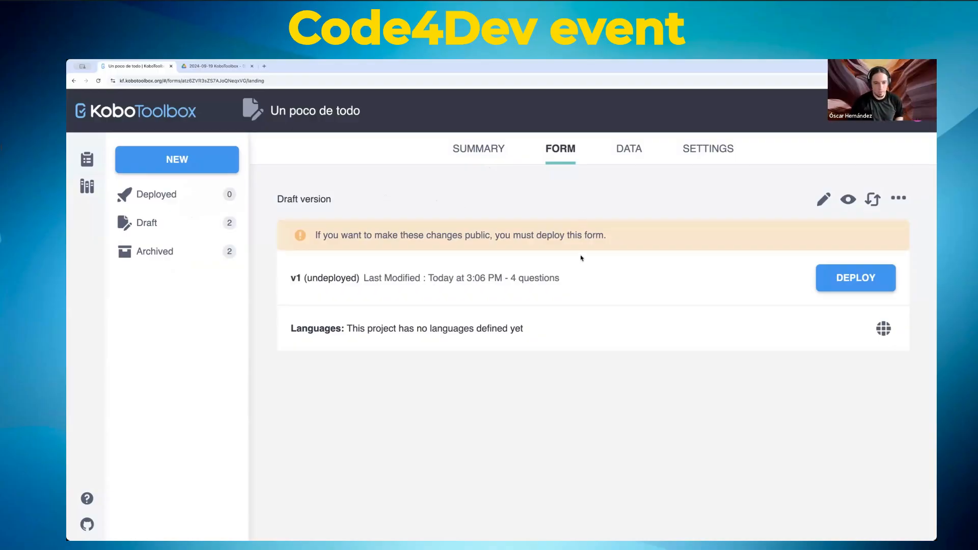
click(88, 156)
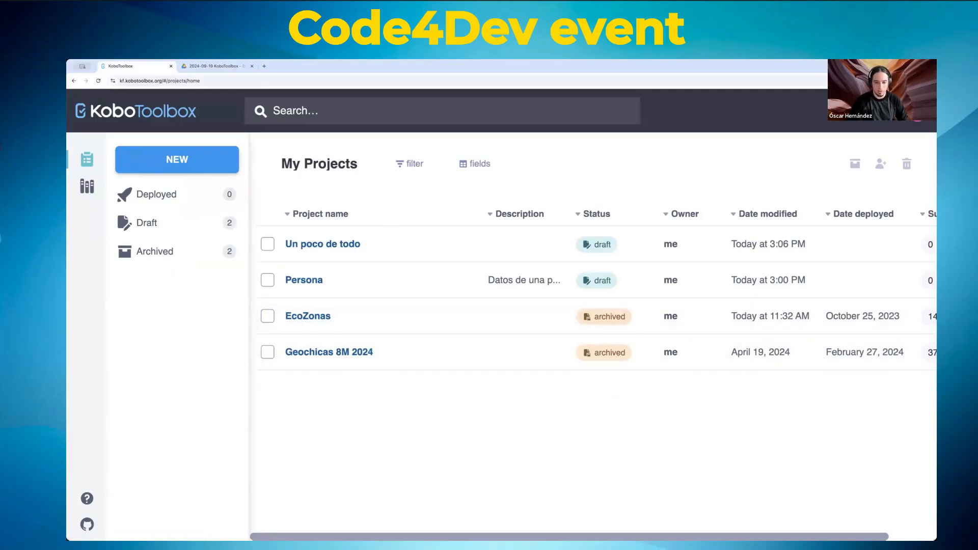
scroll(591, 296, right, 2)
scroll(586, 288, left, 2)
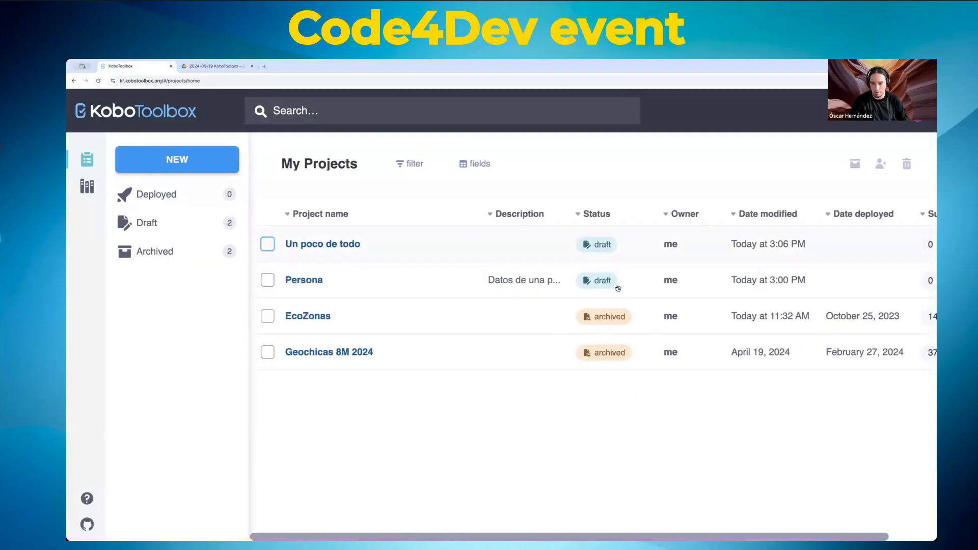
scroll(551, 266, right, 2)
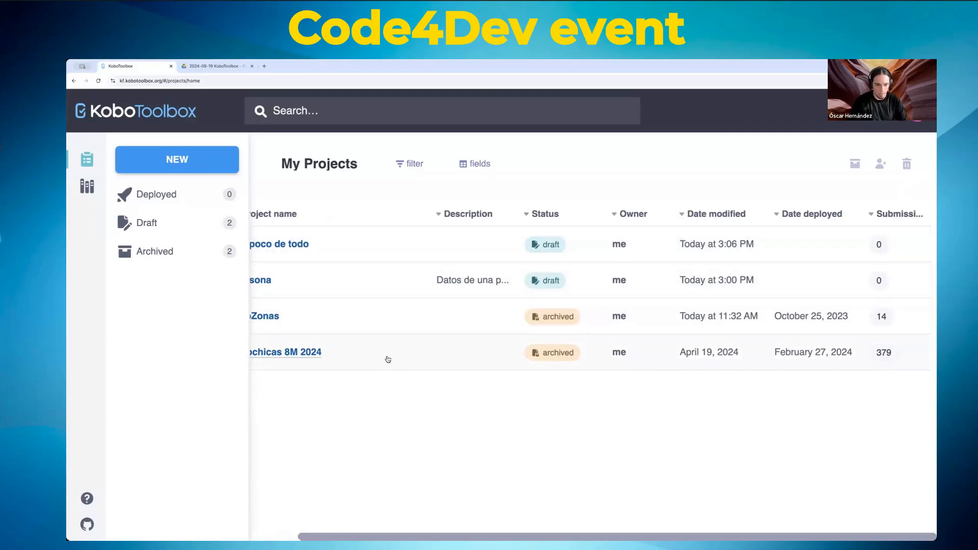
scroll(392, 352, left, 3)
click(349, 353)
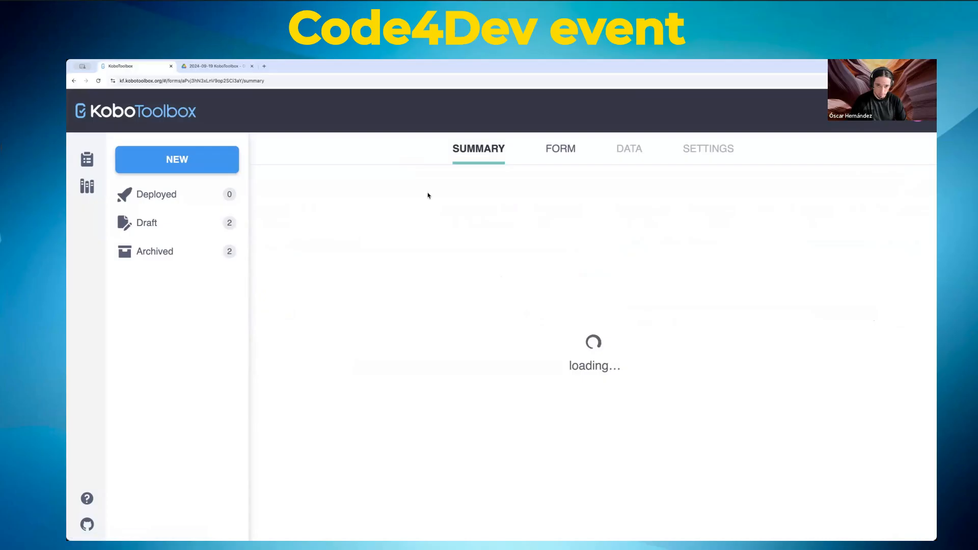
click(630, 148)
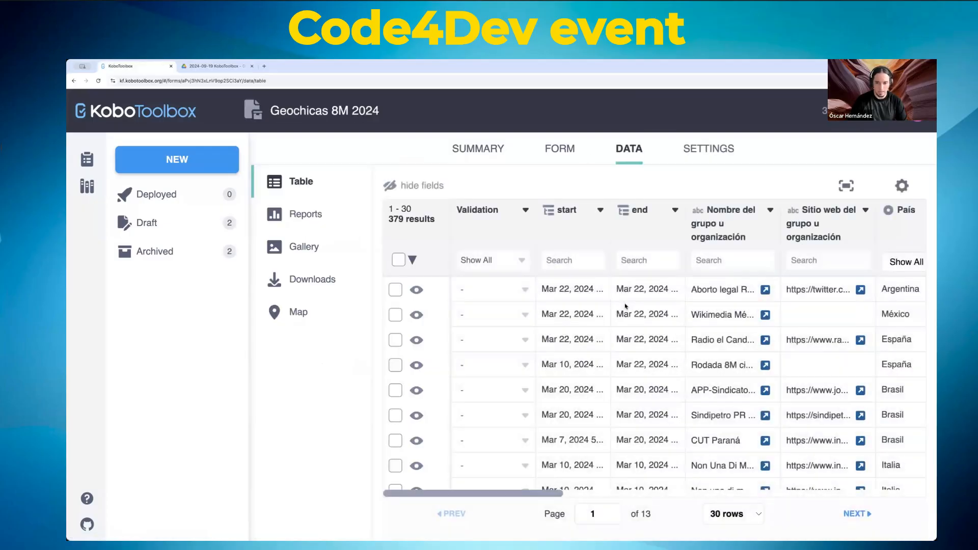
scroll(627, 307, down, 10)
scroll(633, 345, up, 10)
click(565, 149)
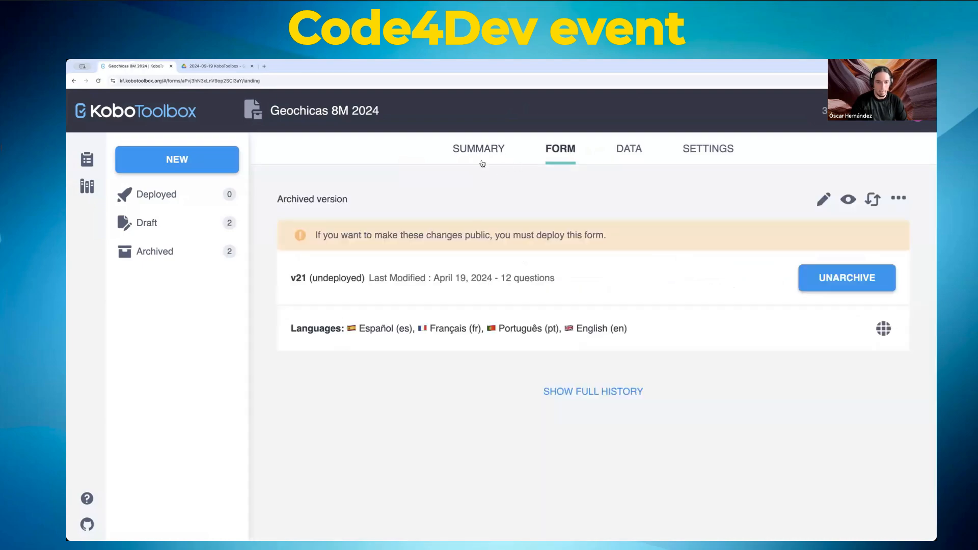
click(87, 159)
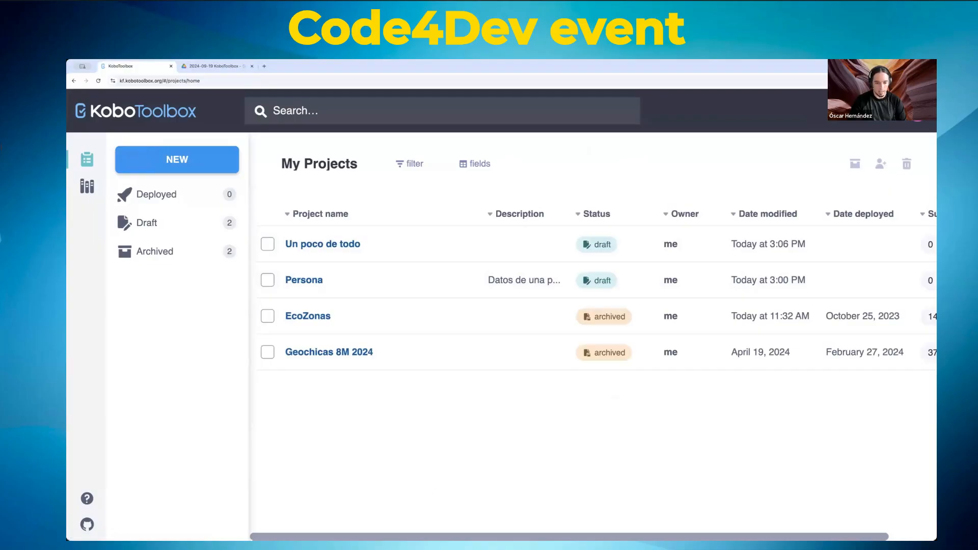
scroll(591, 295, right, 2)
scroll(591, 296, left, 2)
Step: Open the Persona project and view its Form page with draft v1
click(312, 282)
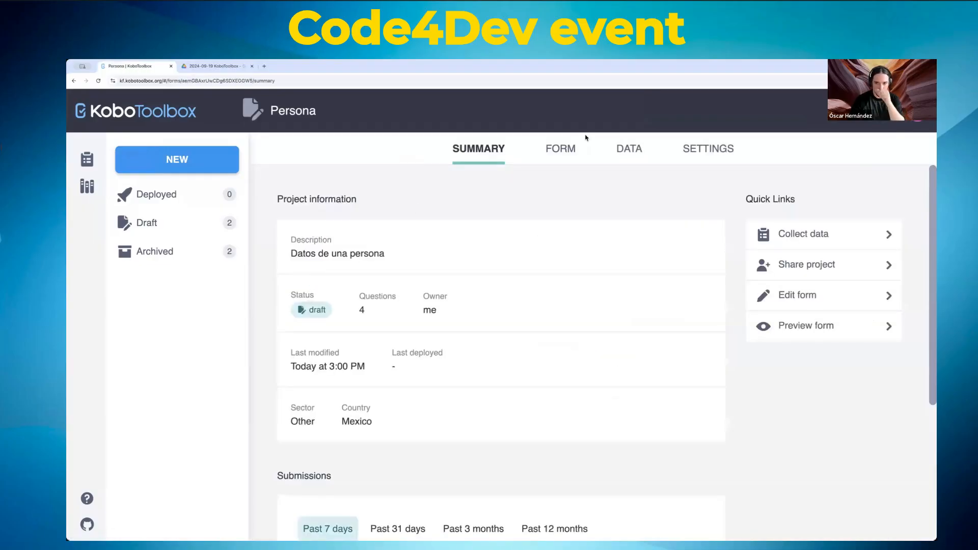
click(564, 152)
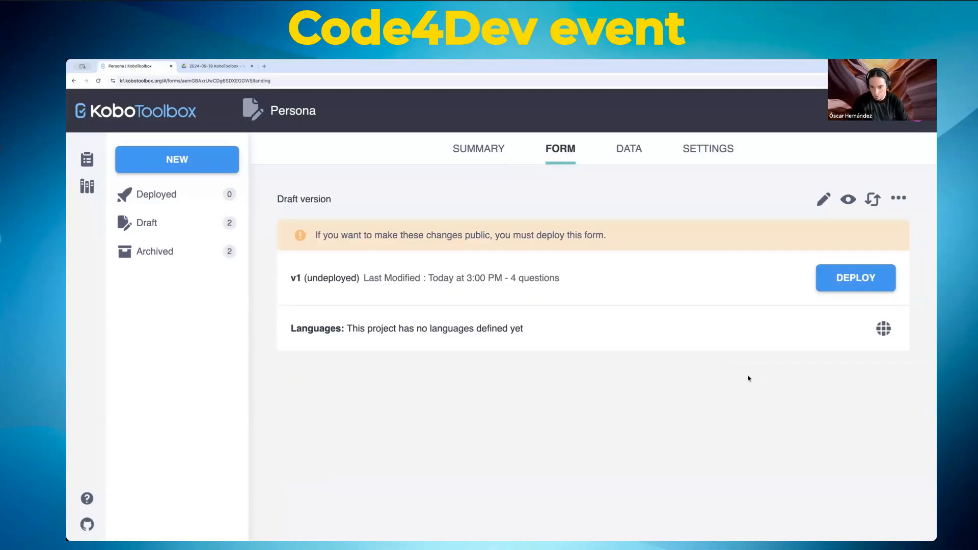
Step: Set Español with code es as the form's default language
click(884, 329)
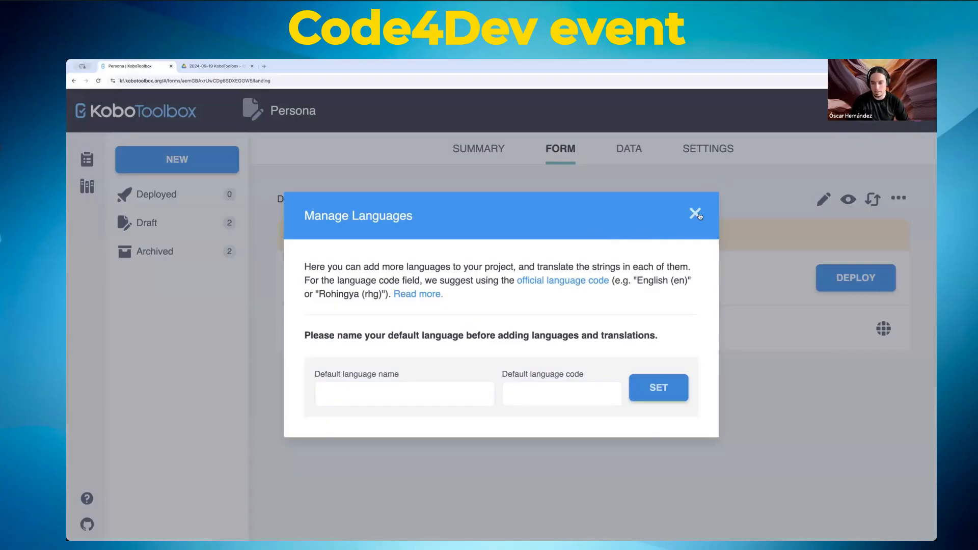
click(459, 390)
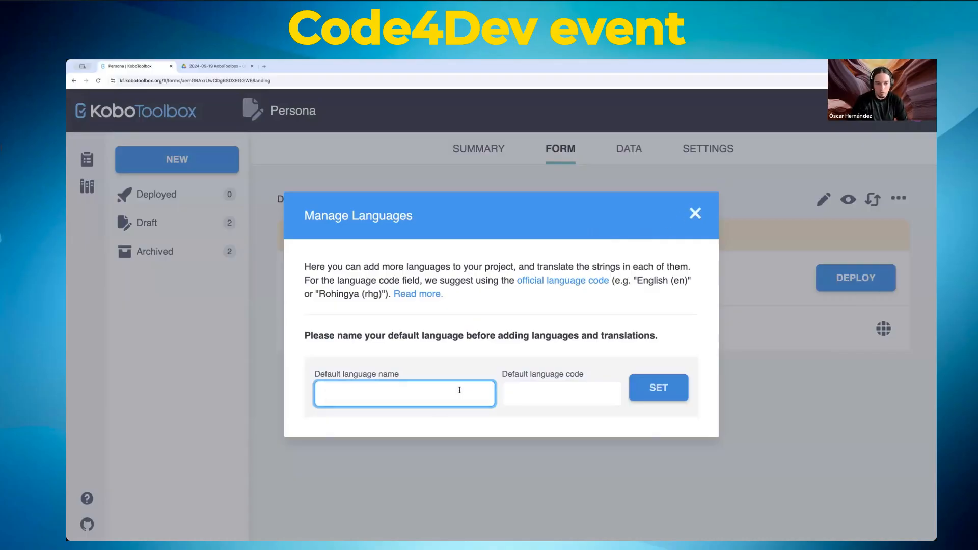
text(E)
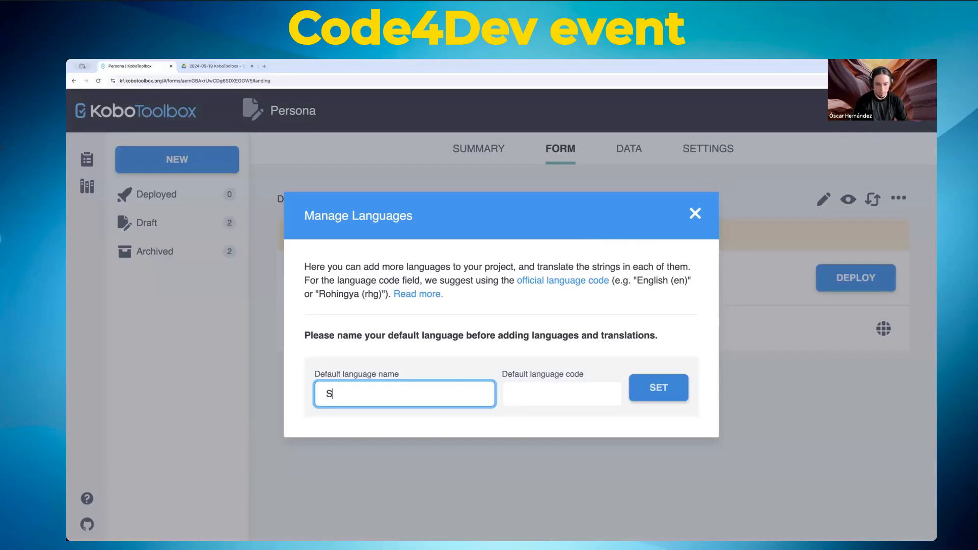
key(BackSpace)
text(Español)
key(Tab)
text(es)
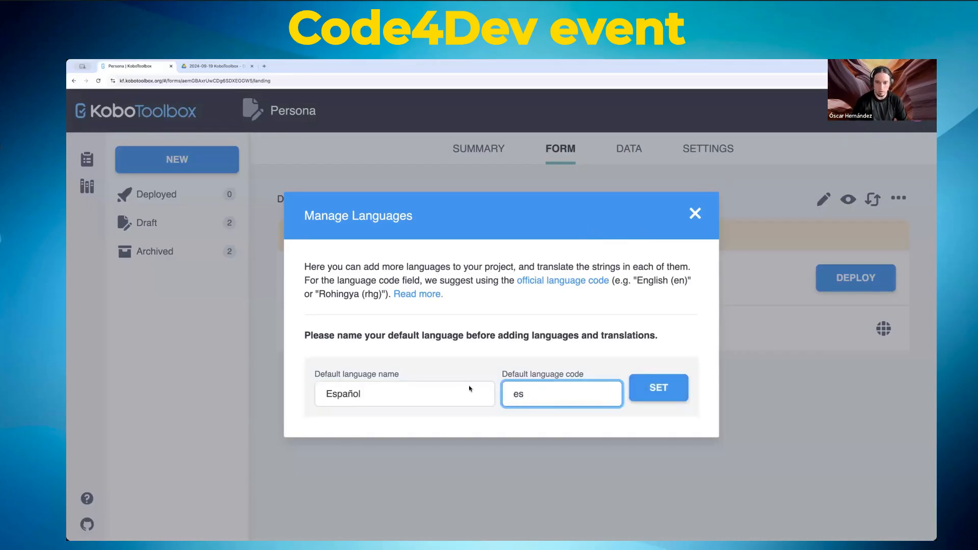
click(647, 385)
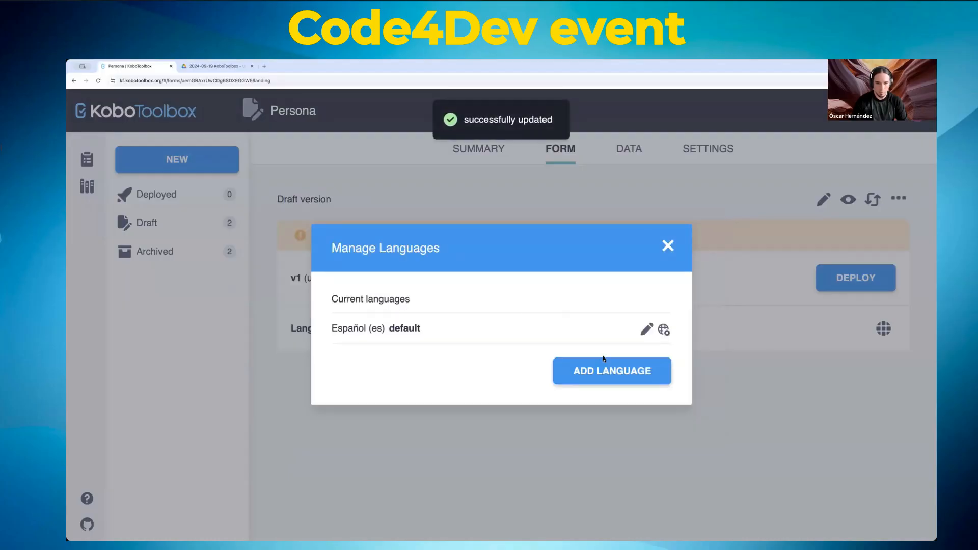
Step: Add English with code en as a second language
click(592, 378)
click(416, 393)
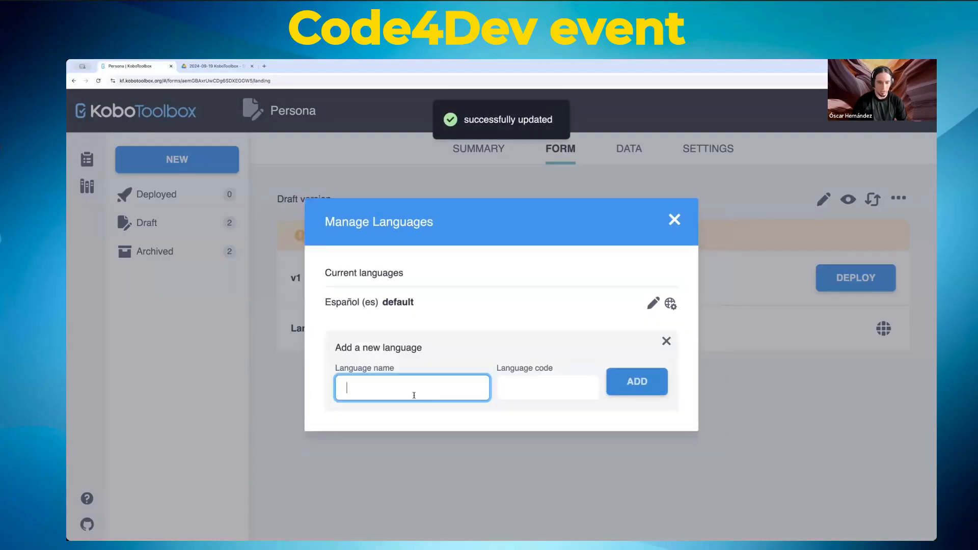
text(English)
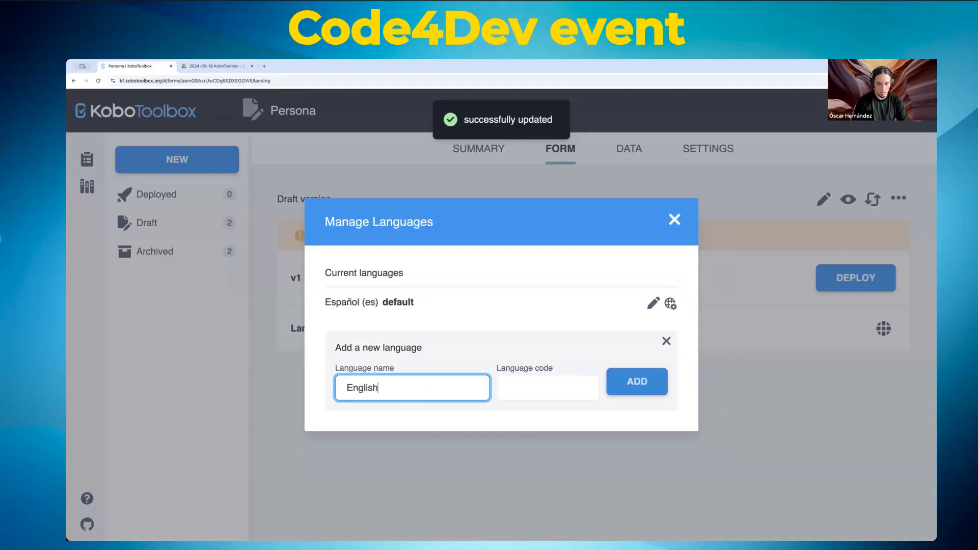
key(Tab)
text(en)
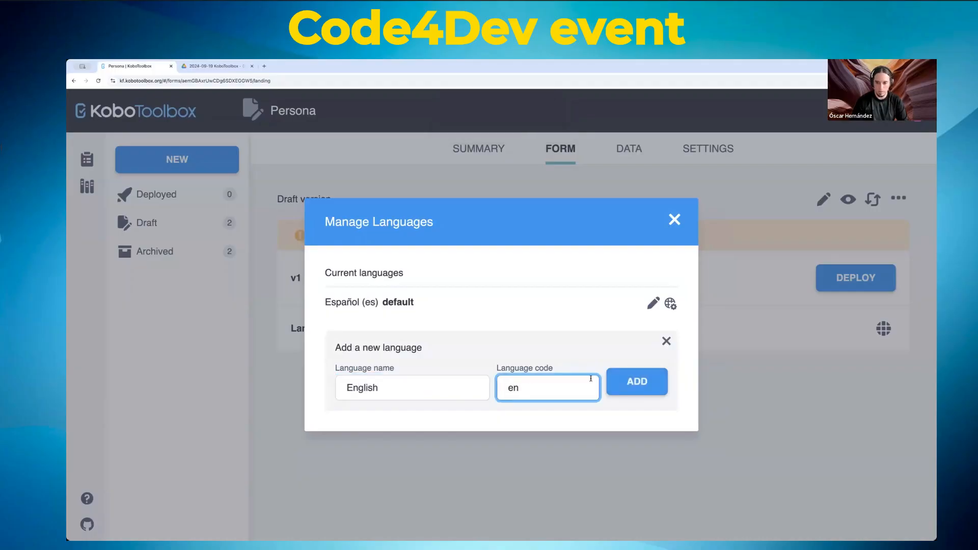
click(631, 381)
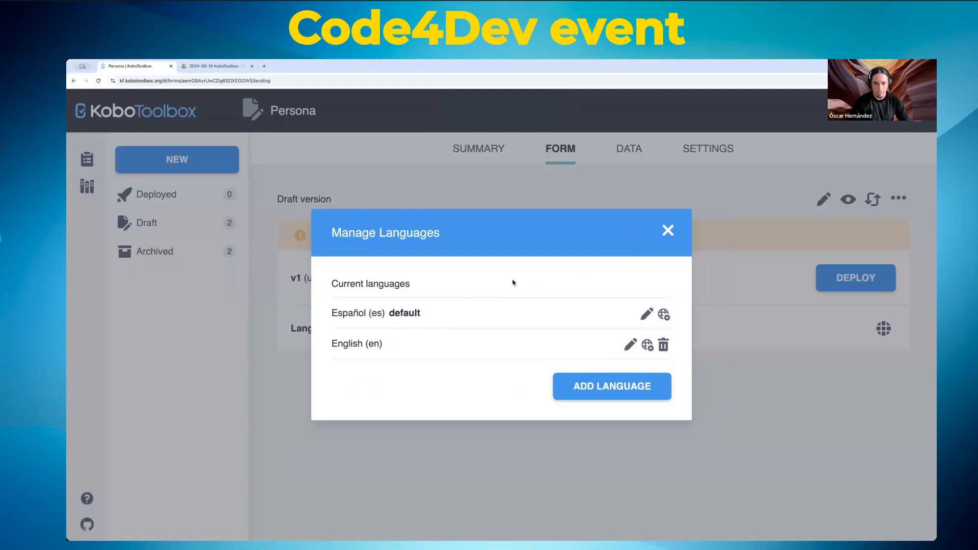
mouse_move(379, 339)
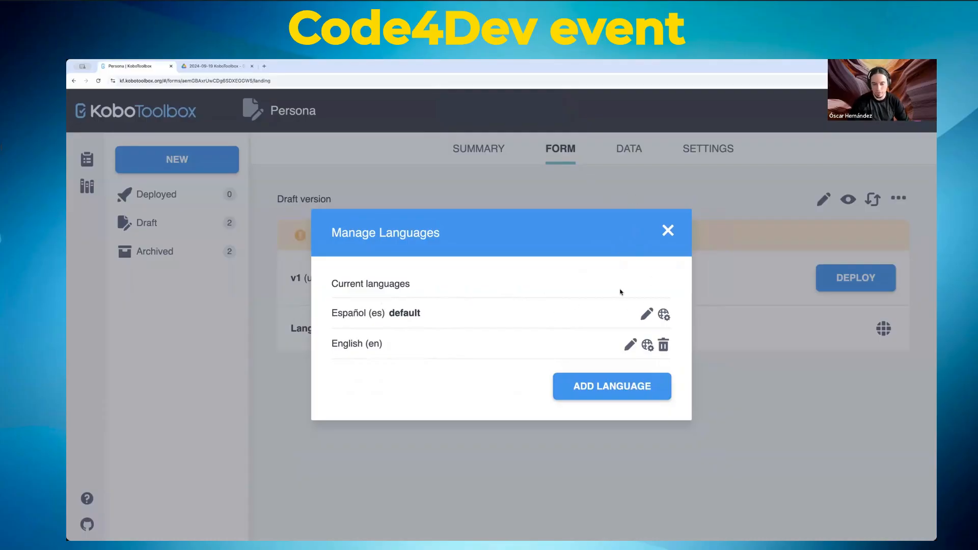
Step: Enter English translations 'Name' and 'Bigger than zero' and save them
click(647, 345)
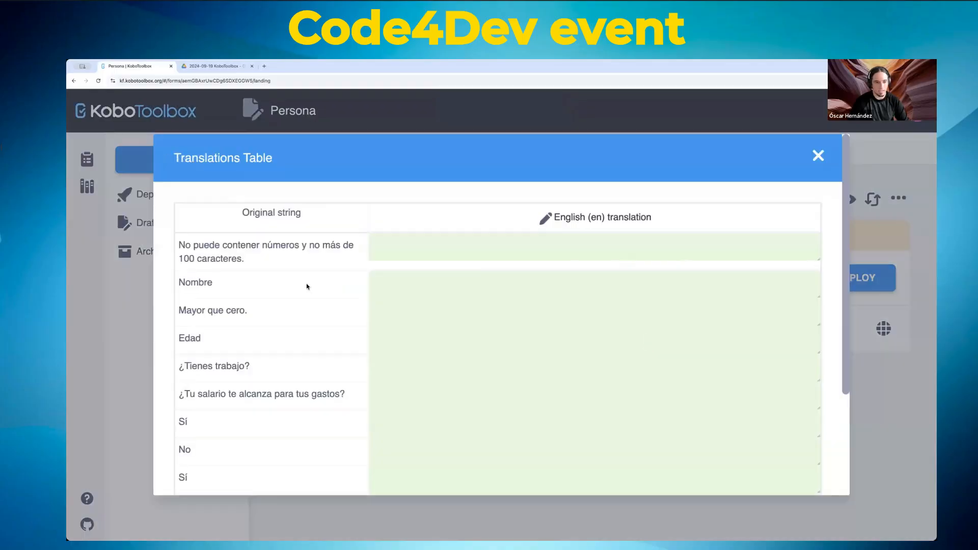
scroll(270, 319, down, 3)
scroll(271, 319, up, 3)
scroll(591, 321, down, 3)
scroll(596, 331, up, 3)
click(469, 285)
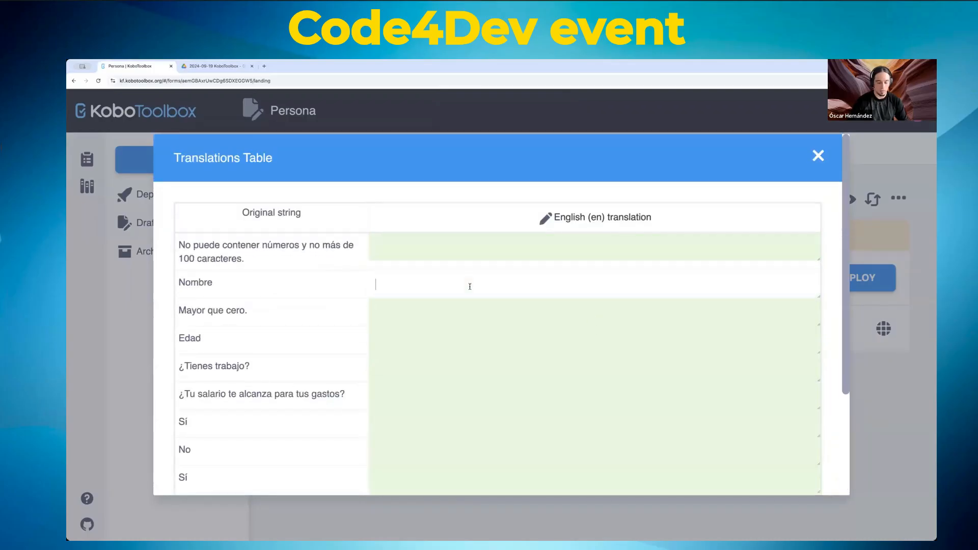
text(Name)
key(Tab)
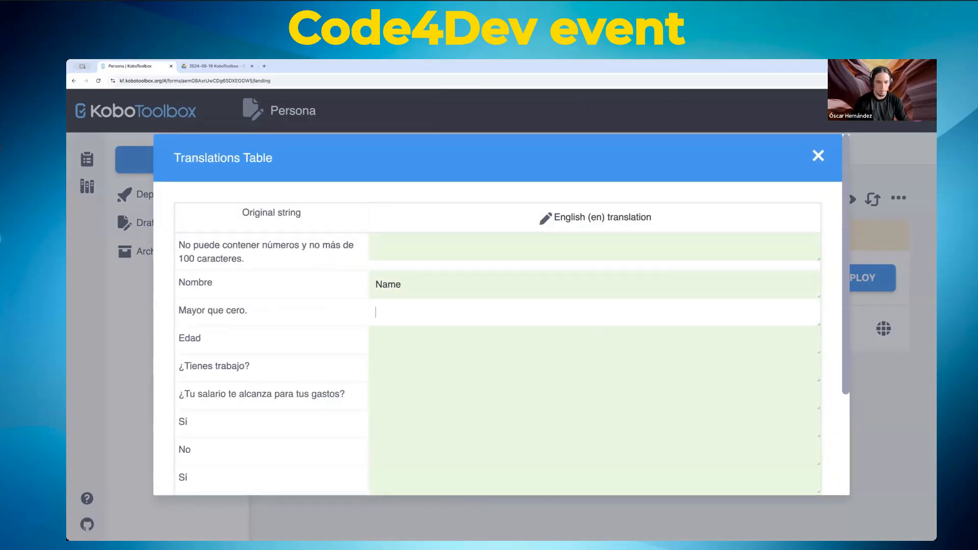
text(M)
key(BackSpace)
text(Bigger than zero)
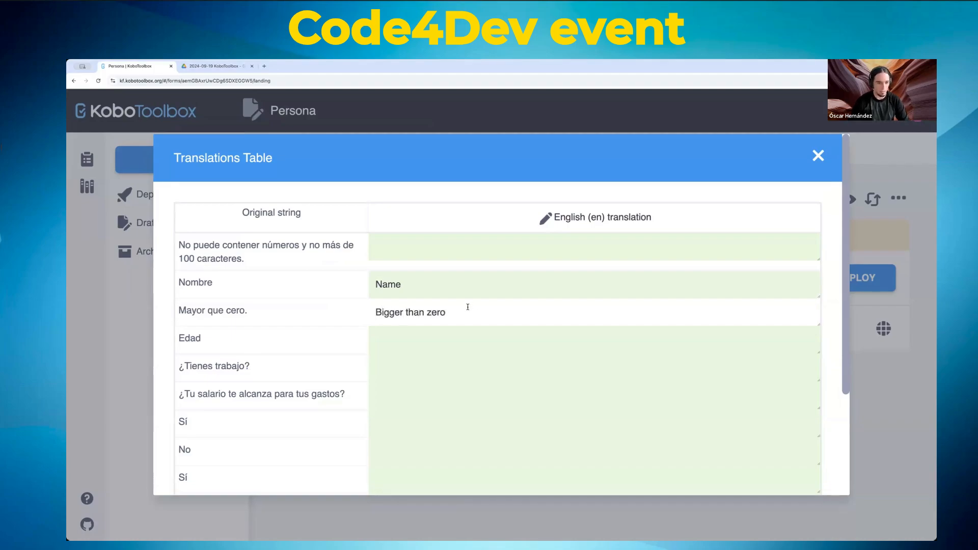
click(442, 339)
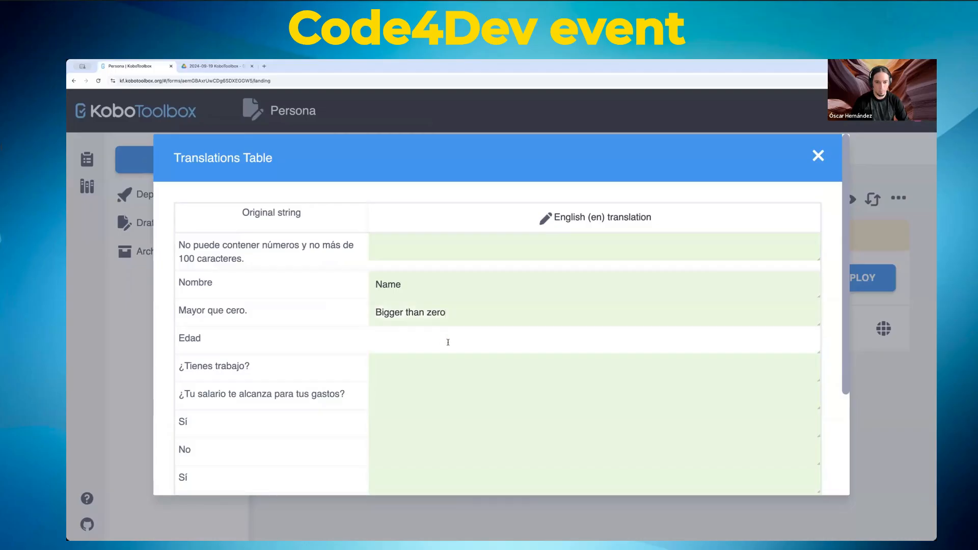
scroll(448, 342, down, 3)
click(795, 441)
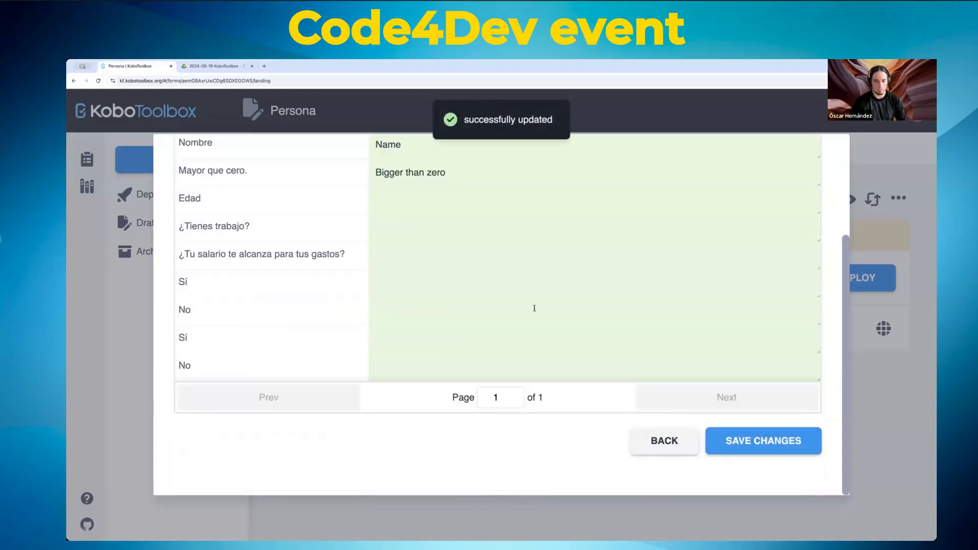
Step: Review the ¿Tienes trabajo? question and Sí/No choice labels, then save translations again
scroll(534, 308, up, 3)
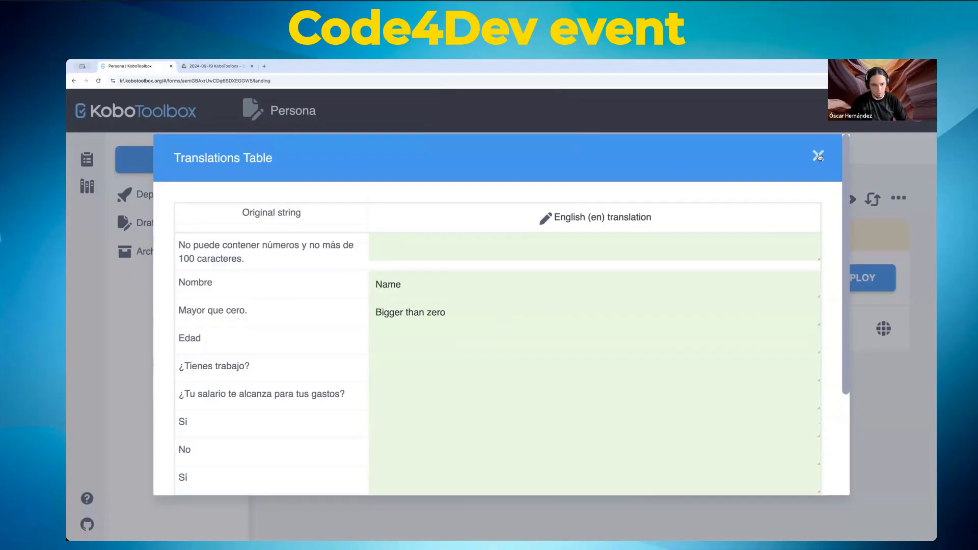
scroll(418, 313, down, 3)
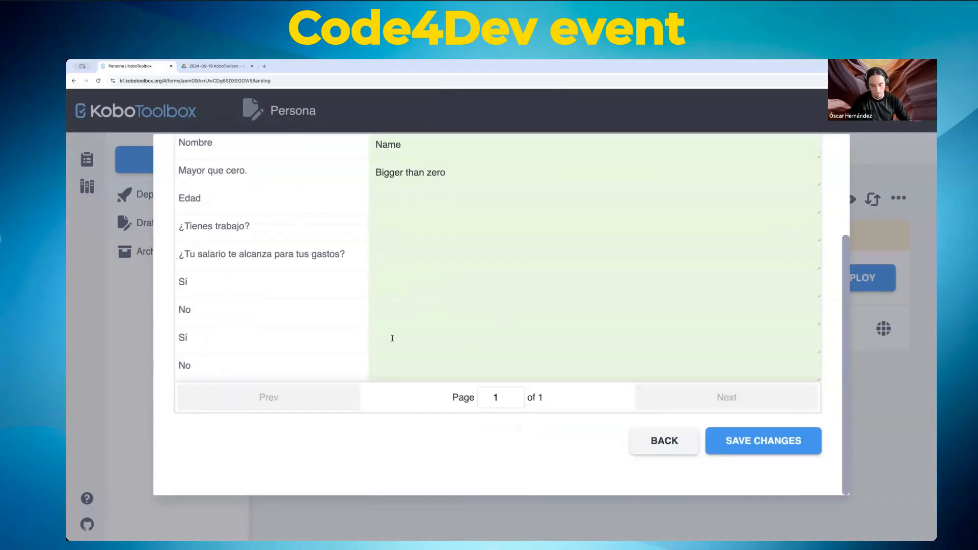
scroll(389, 350, up, 3)
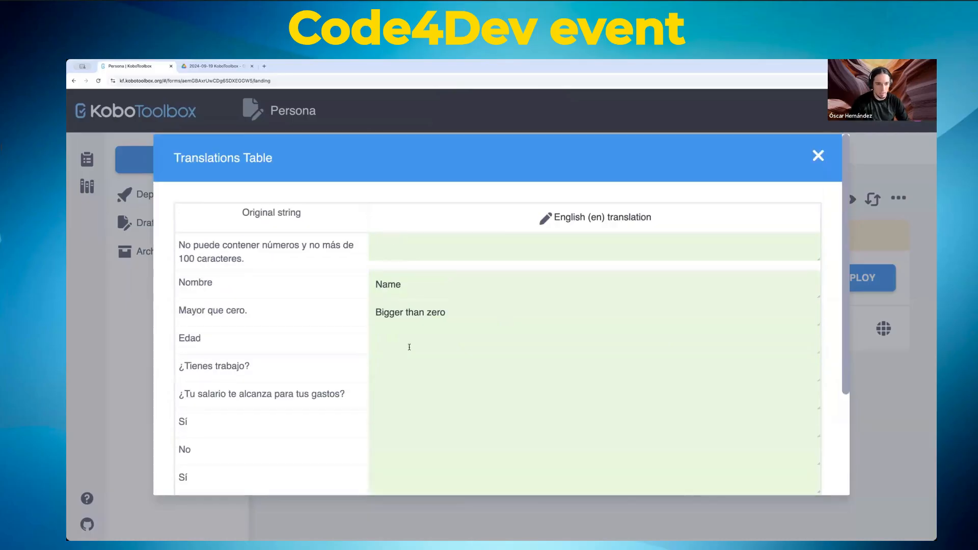
scroll(409, 347, down, 3)
scroll(408, 341, up, 2)
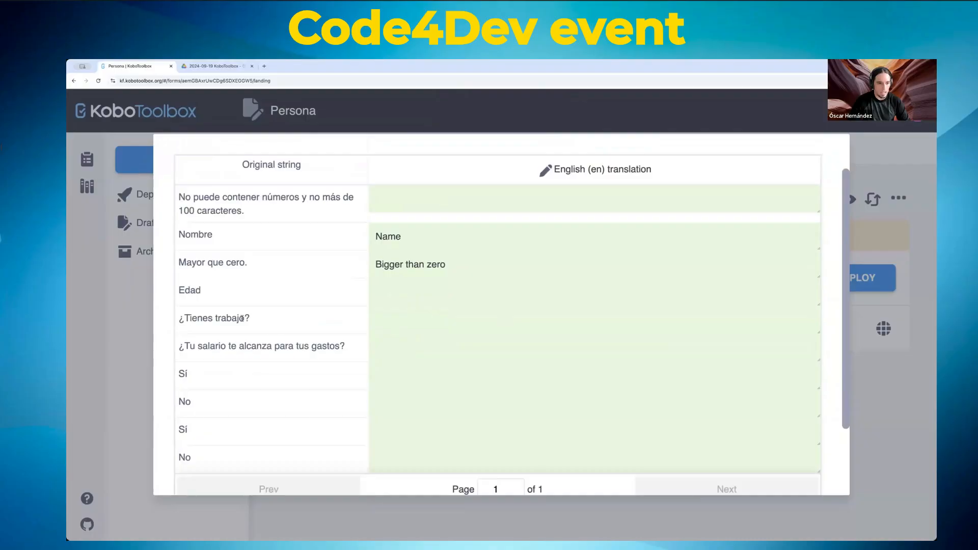
triple_click(214, 322)
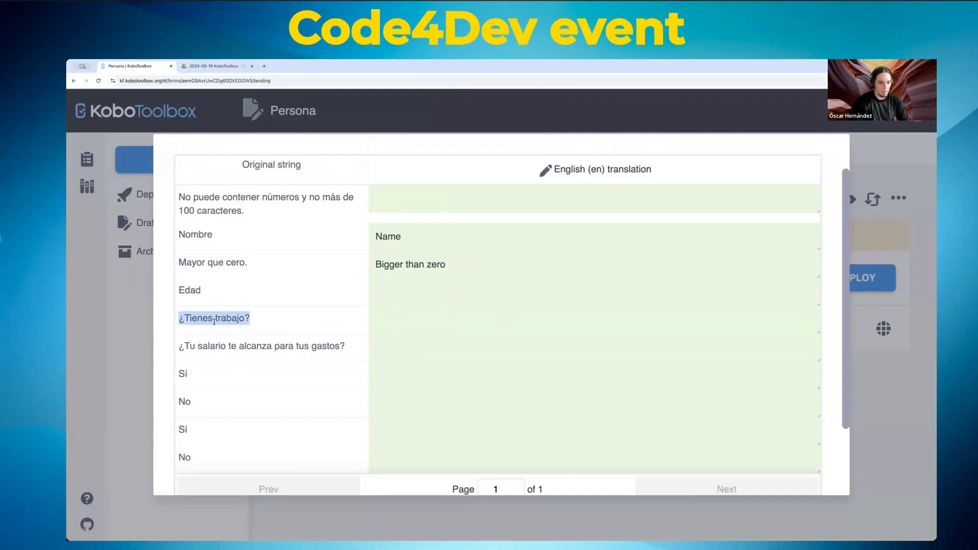
click(414, 197)
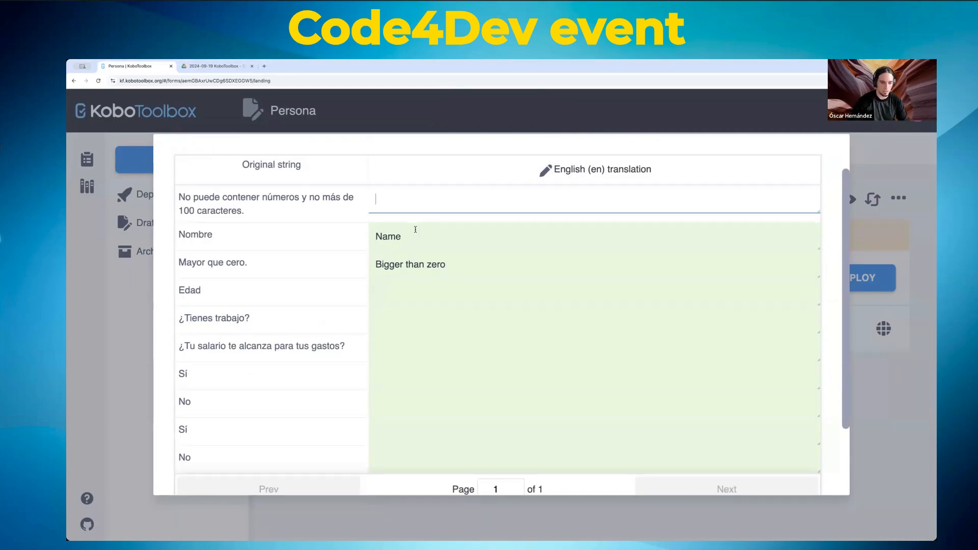
double_click(183, 374)
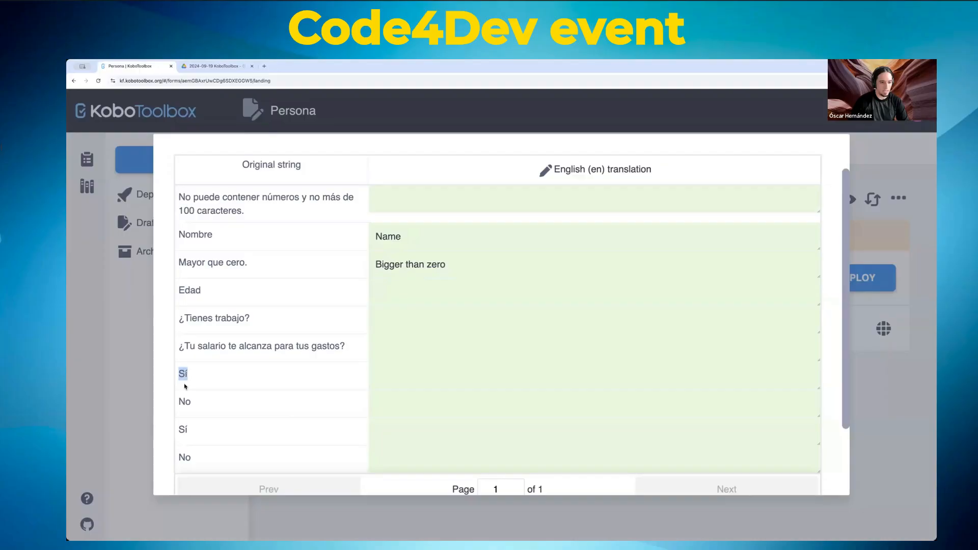
double_click(185, 401)
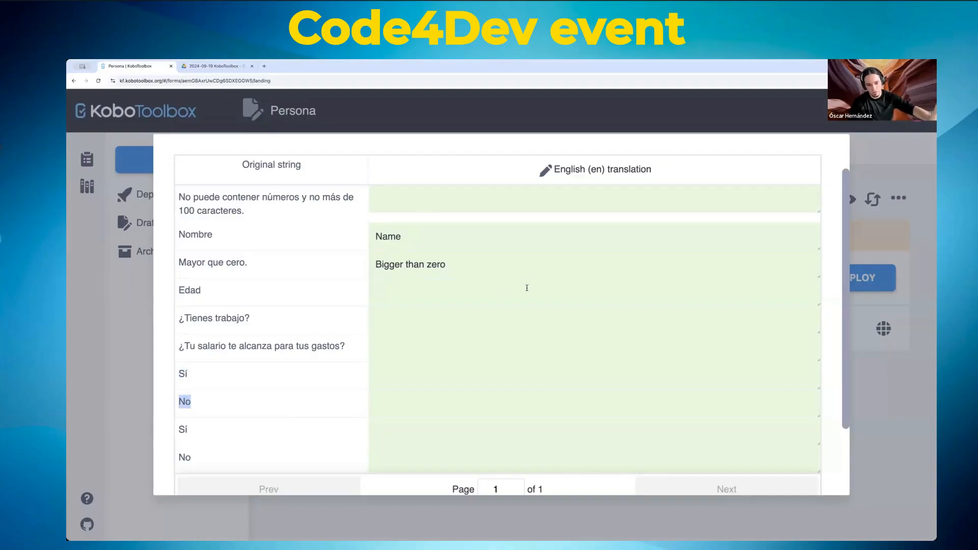
scroll(526, 288, down, 3)
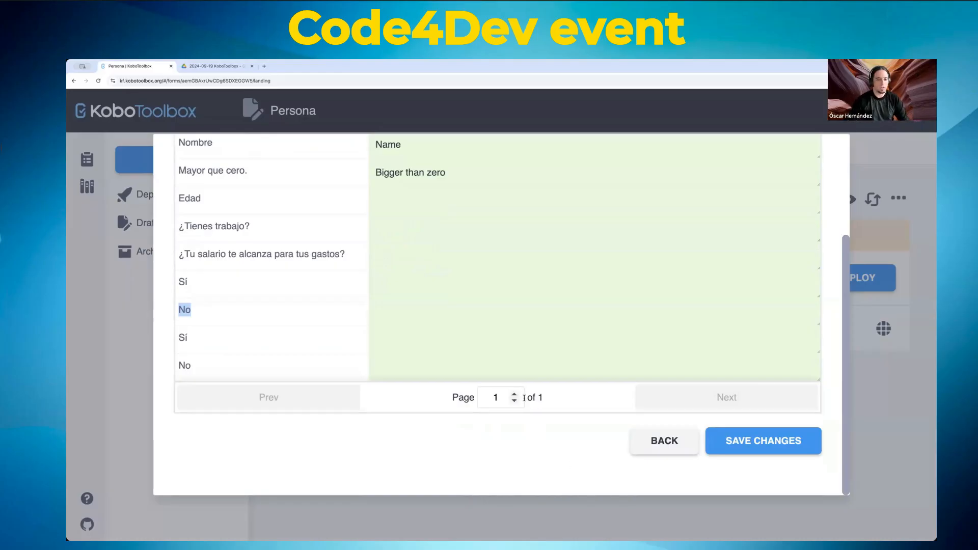
click(229, 314)
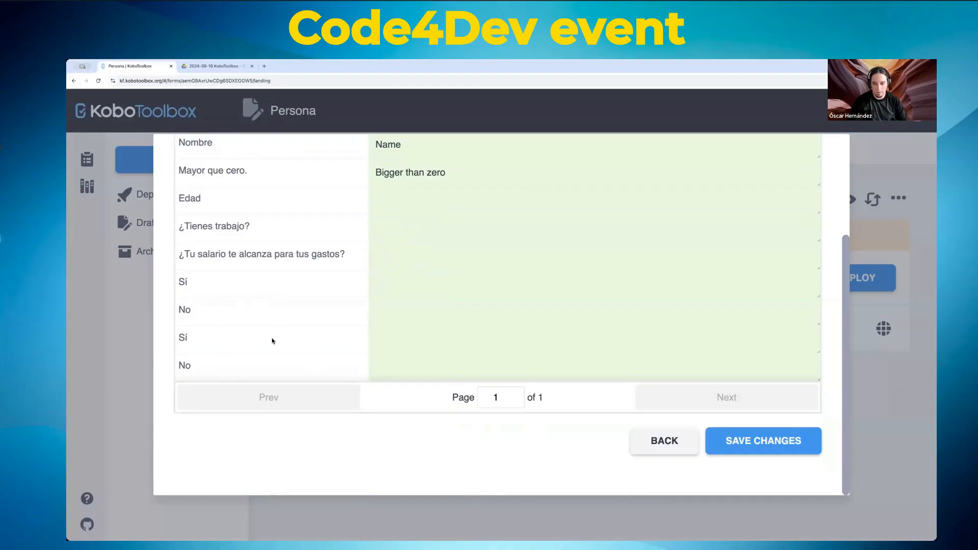
click(765, 444)
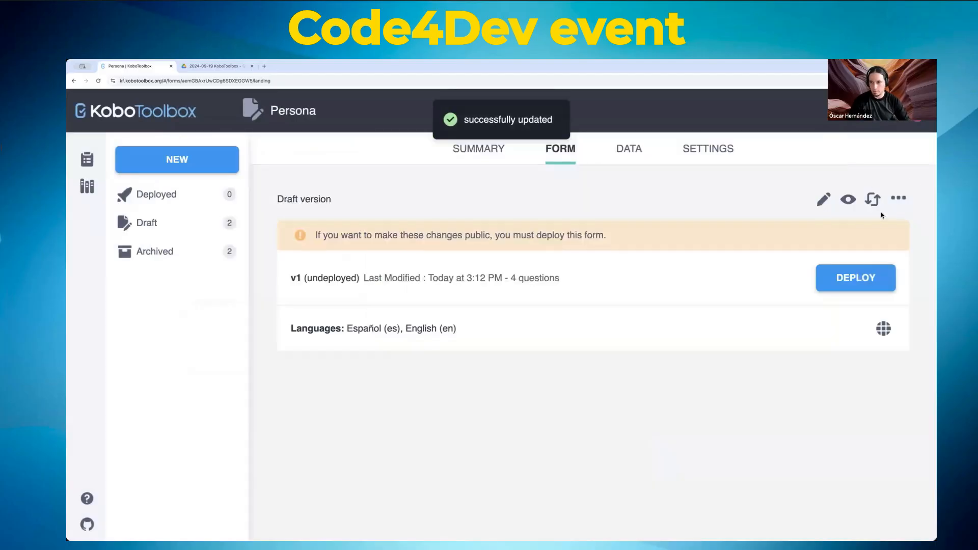
Step: Download the Persona form as an XLS file from the More actions menu
click(898, 198)
click(858, 223)
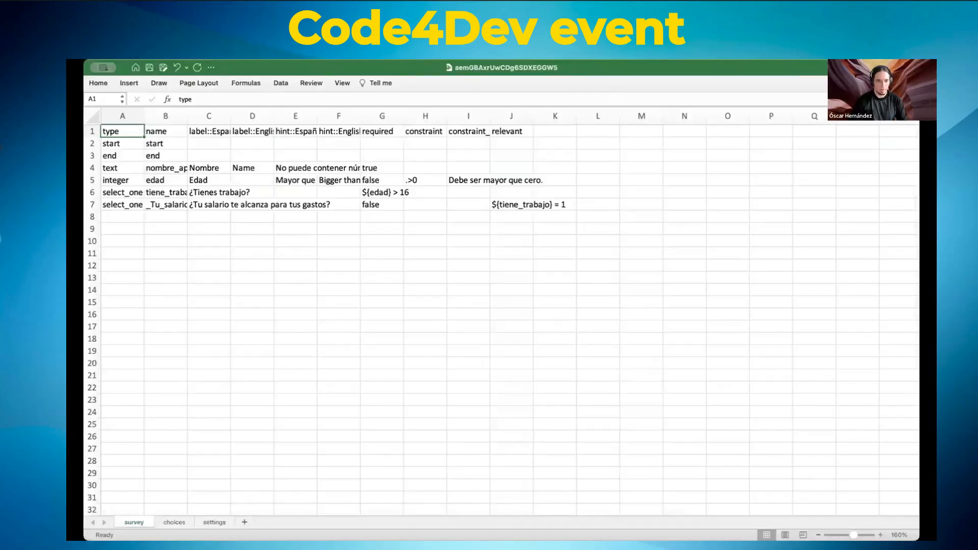
Step: AutoFit column A and review the question types down to the salary question in A7
scroll(831, 345, up, 5)
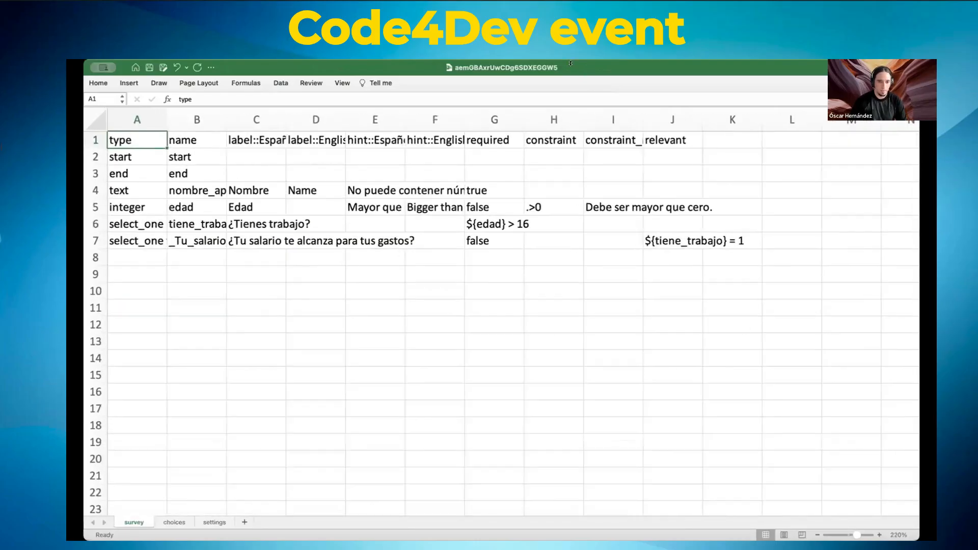
double_click(164, 111)
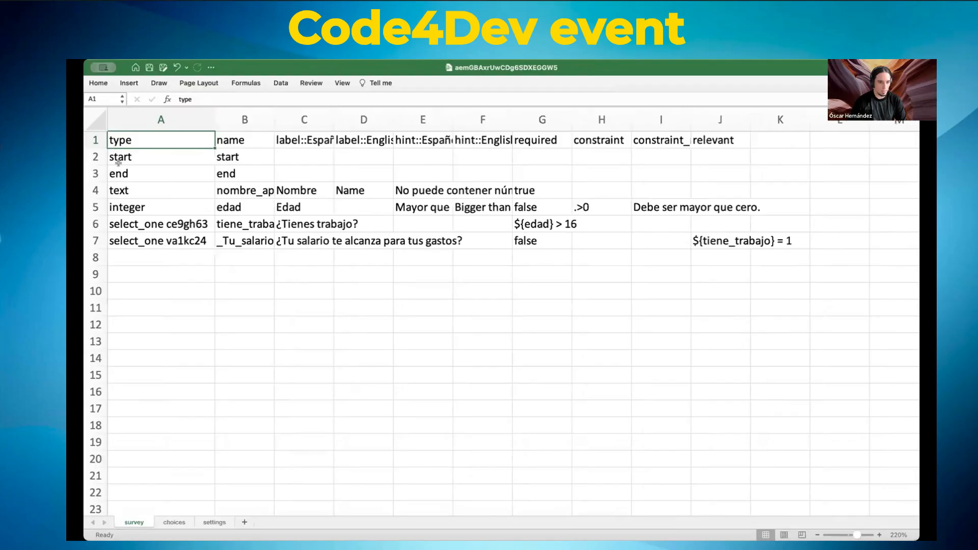
click(124, 189)
click(119, 201)
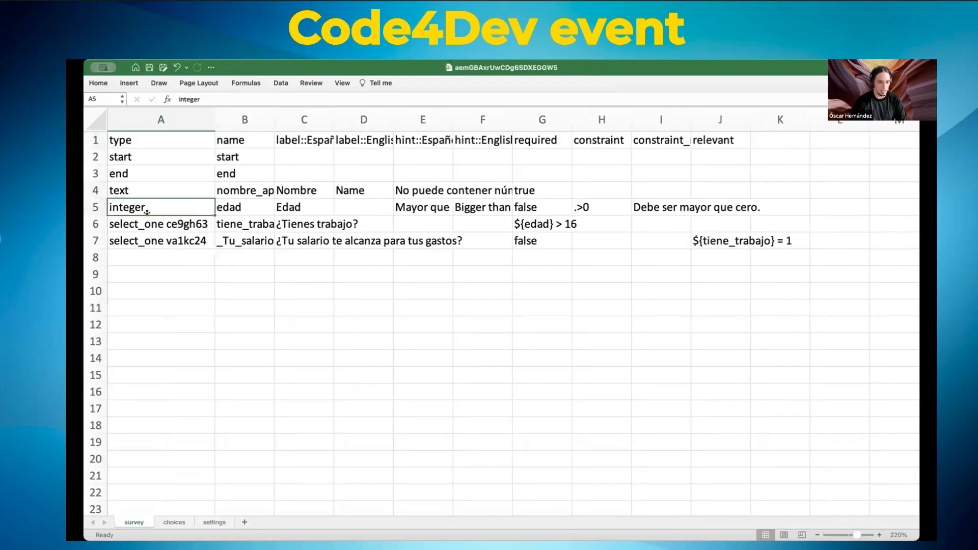
click(123, 225)
click(131, 239)
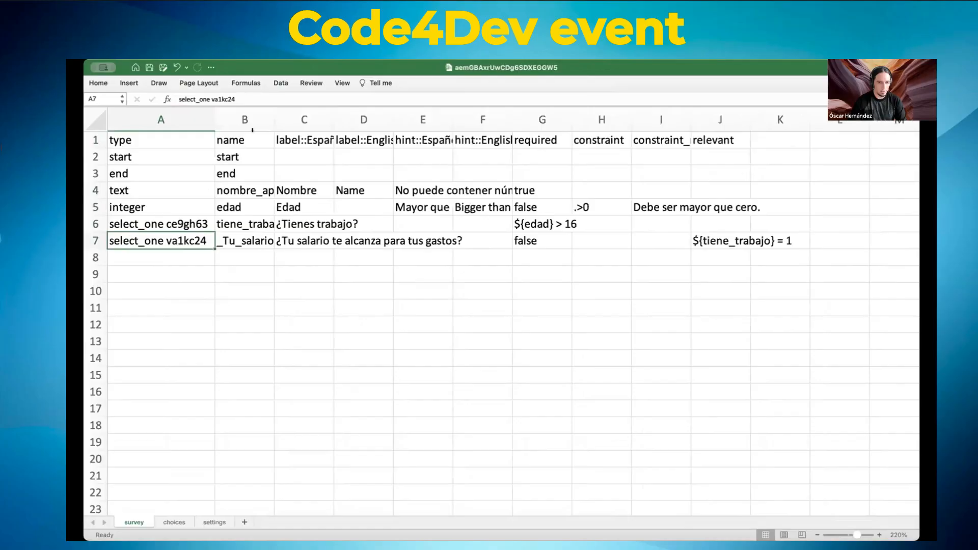
Step: Widen the name column and rename the B7 question to salario_suficiente
drag(274, 109, 381, 113)
click(286, 249)
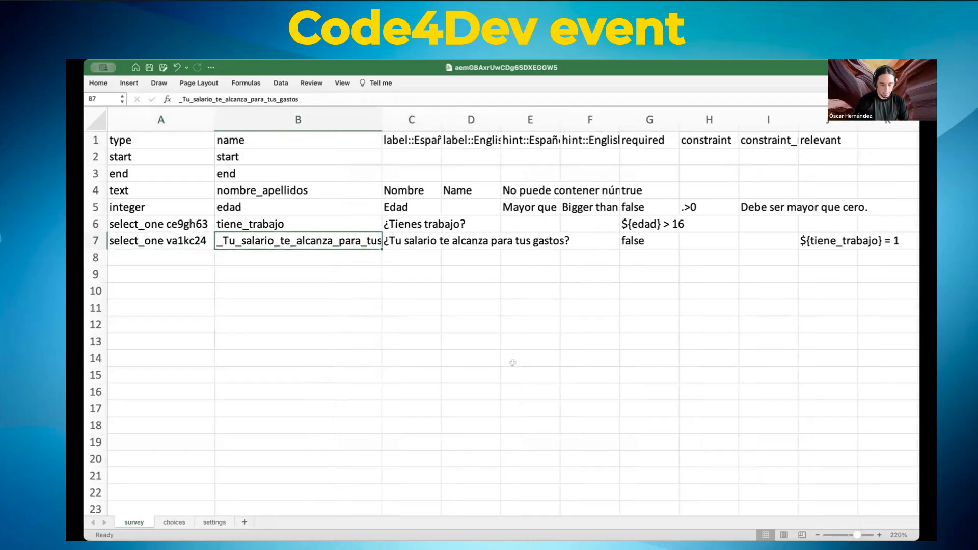
text(salario)
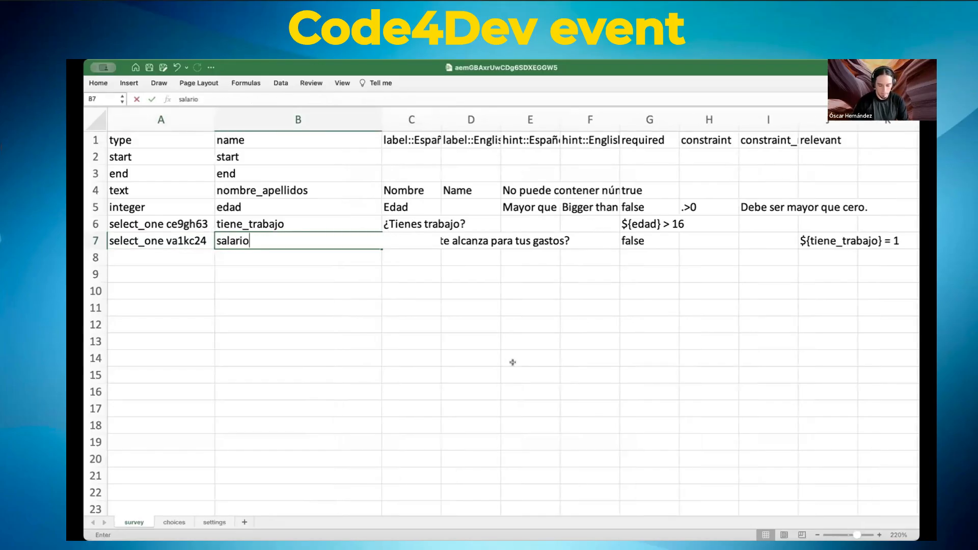
text(_suficie)
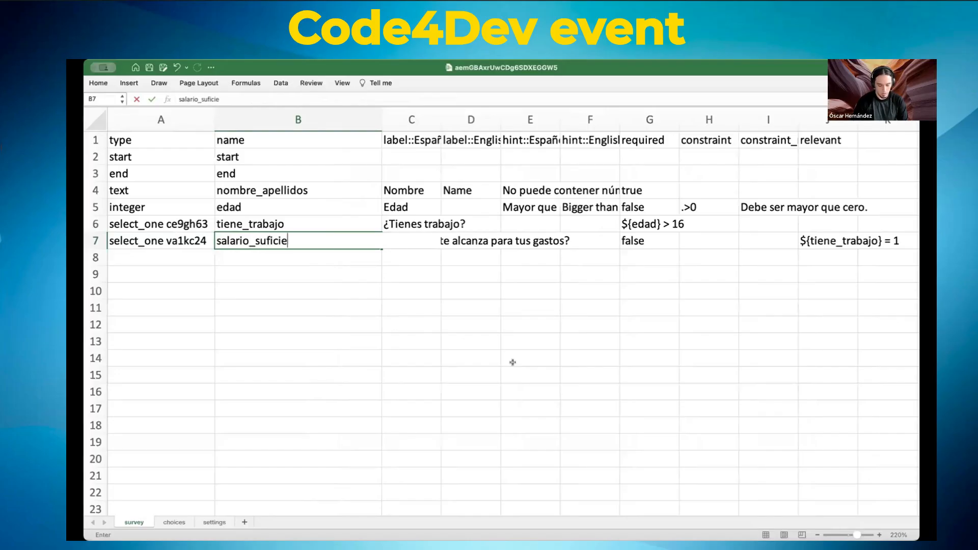
text(nte)
click(375, 325)
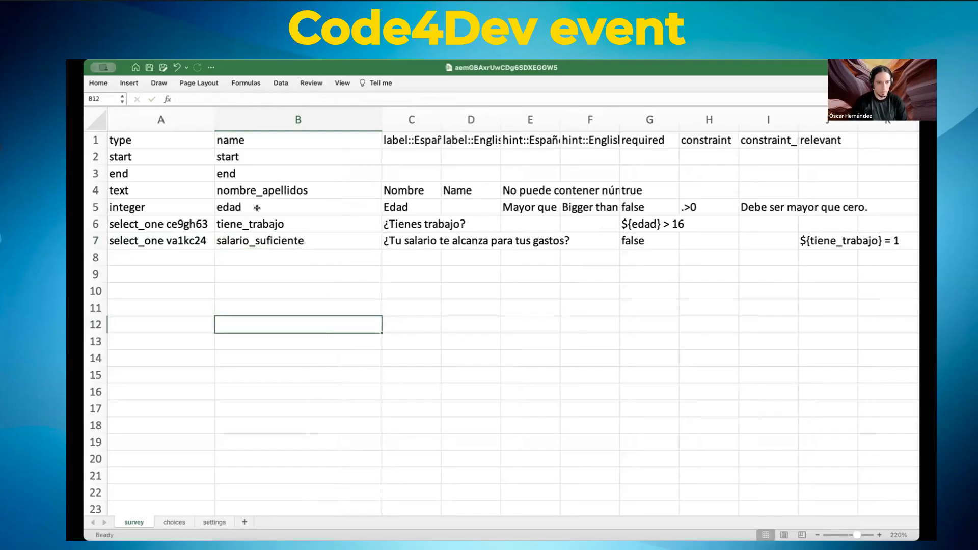
Step: AutoFit columns C and D so the Spanish and English labels show in full
click(127, 156)
click(128, 171)
click(128, 185)
click(130, 157)
click(130, 167)
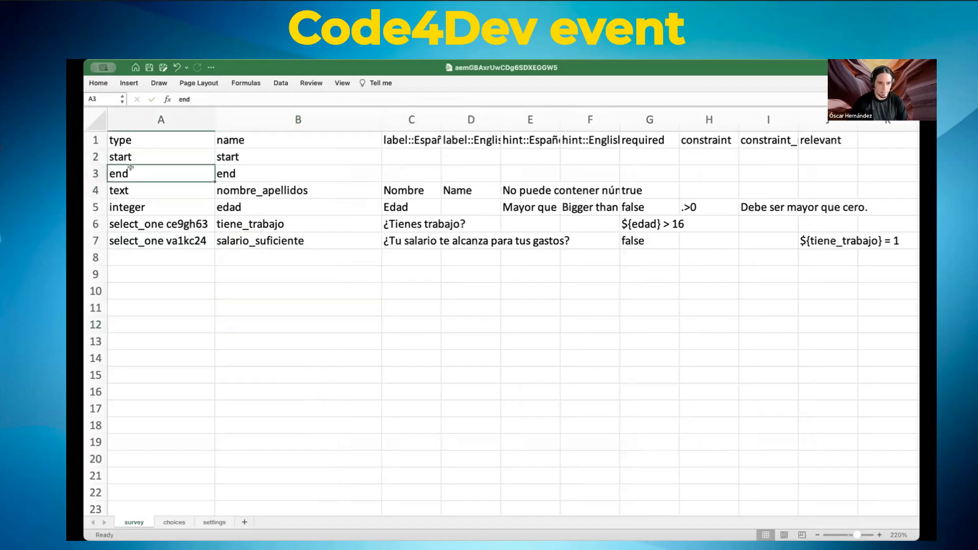
double_click(441, 120)
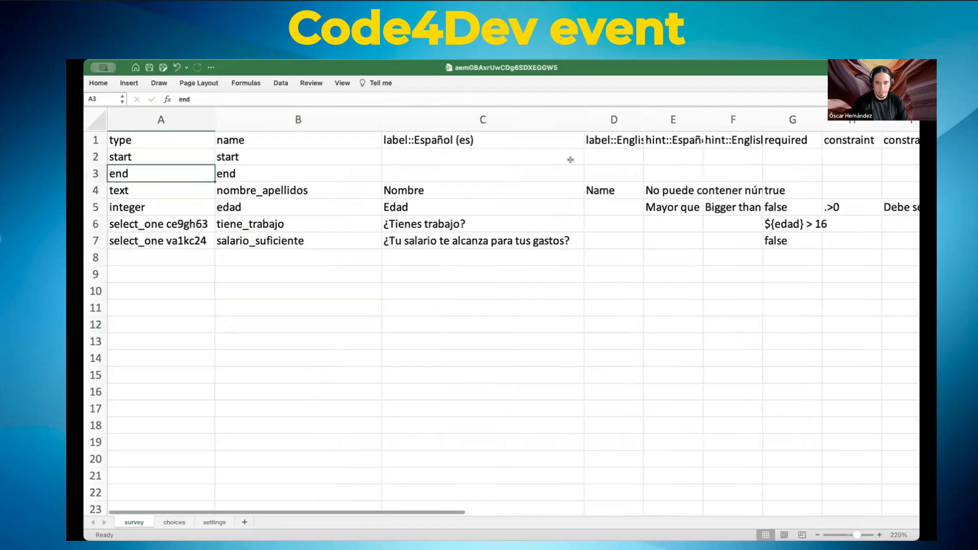
double_click(644, 120)
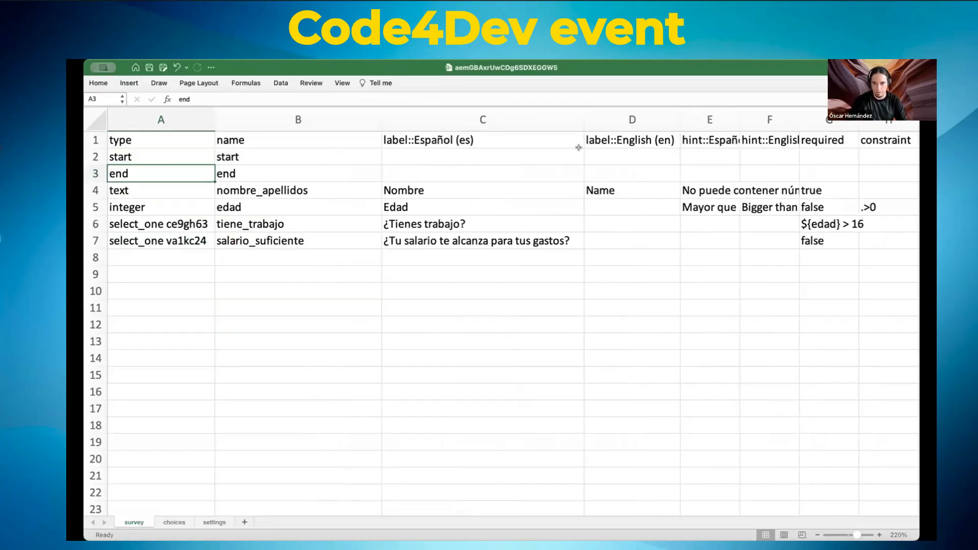
click(630, 184)
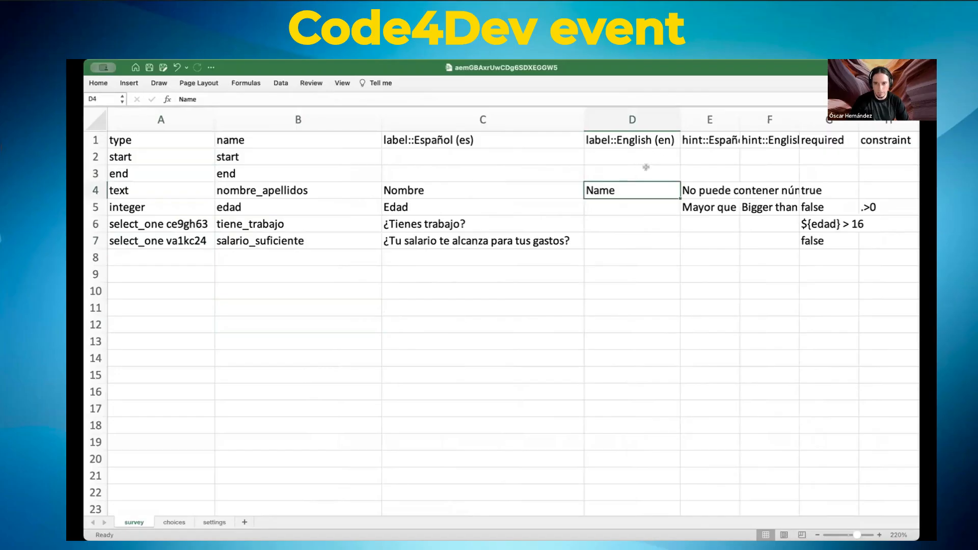
Step: Widen the hint, required and constraint columns to fit their contents
double_click(740, 111)
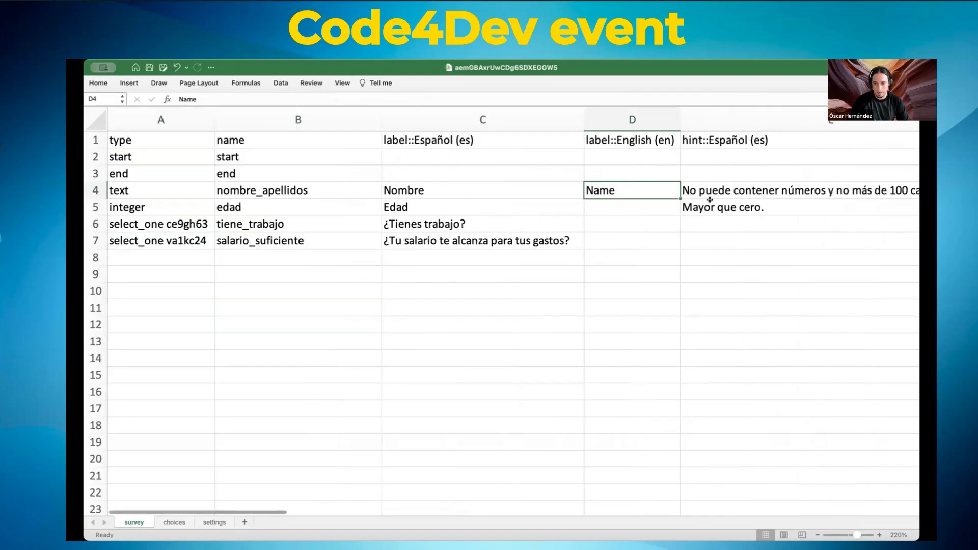
scroll(708, 199, right, 10)
scroll(704, 206, right, 5)
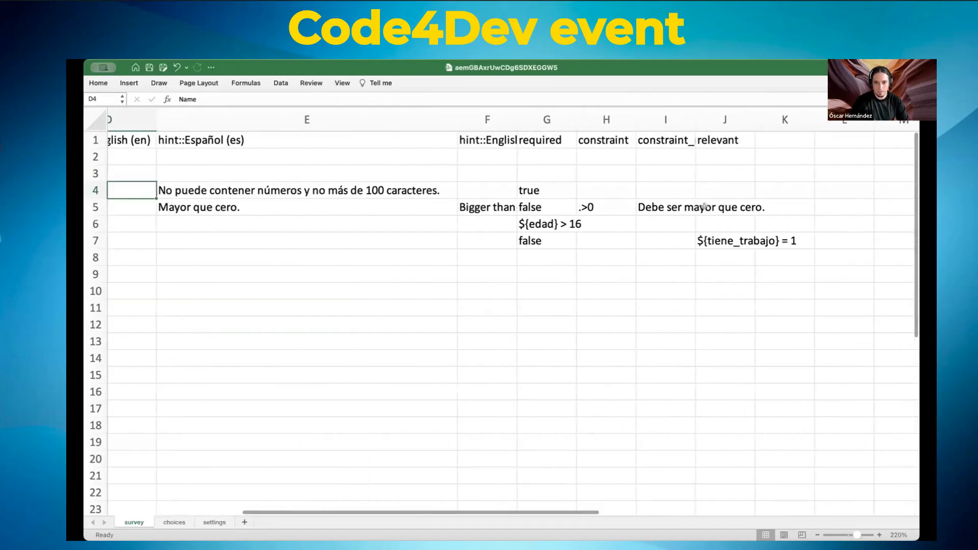
click(492, 140)
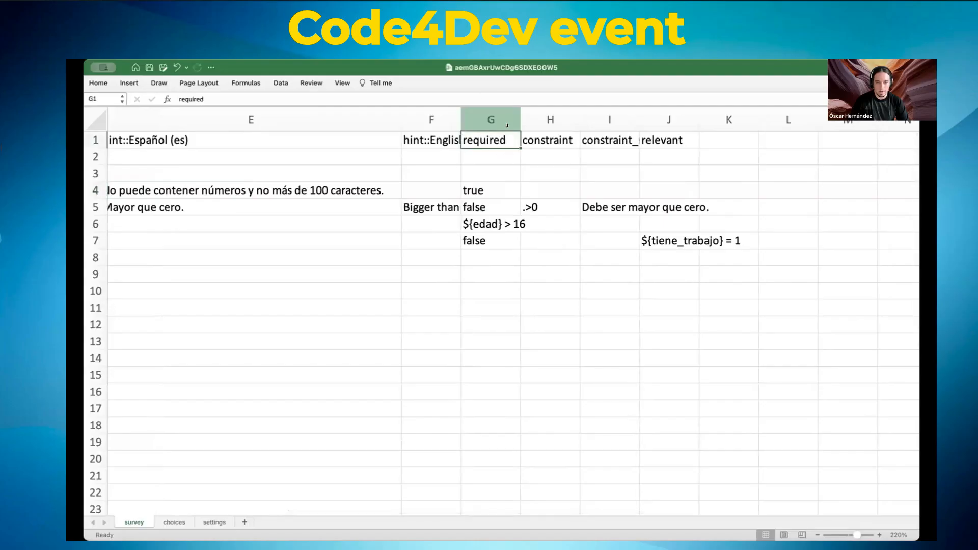
drag(515, 110, 524, 111)
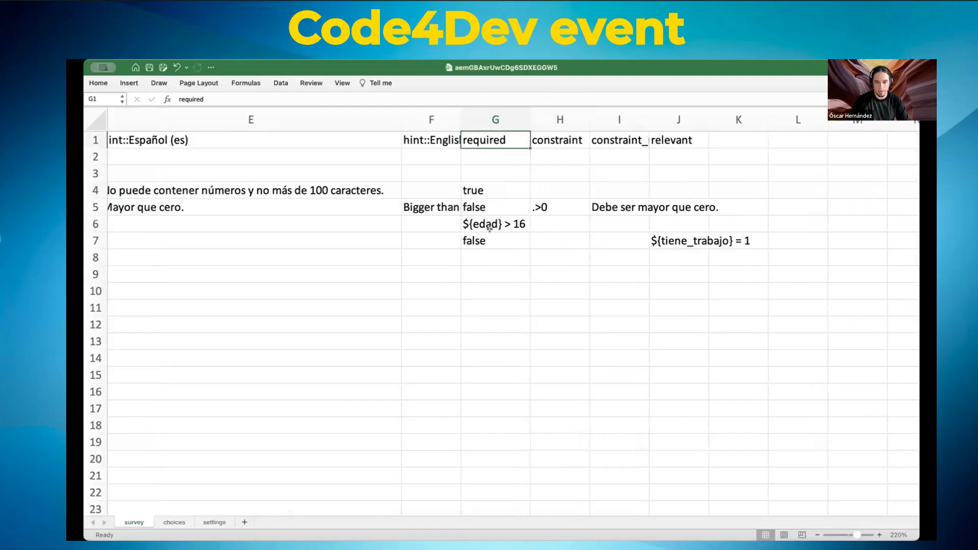
click(489, 227)
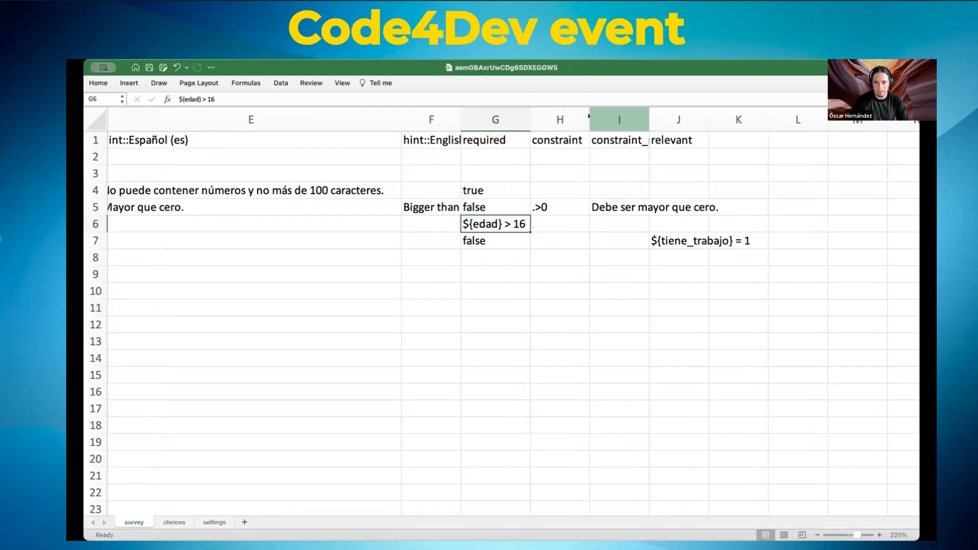
drag(587, 116, 587, 116)
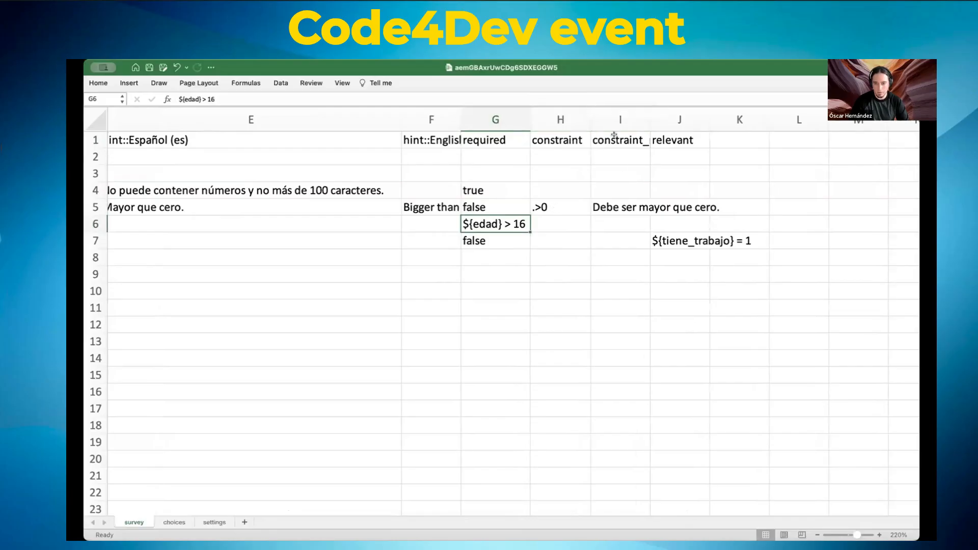
Step: AutoFit the constraint_message and relevant columns to show the ${tiene_trabajo} = 1 condition
drag(646, 114, 646, 115)
double_click(646, 114)
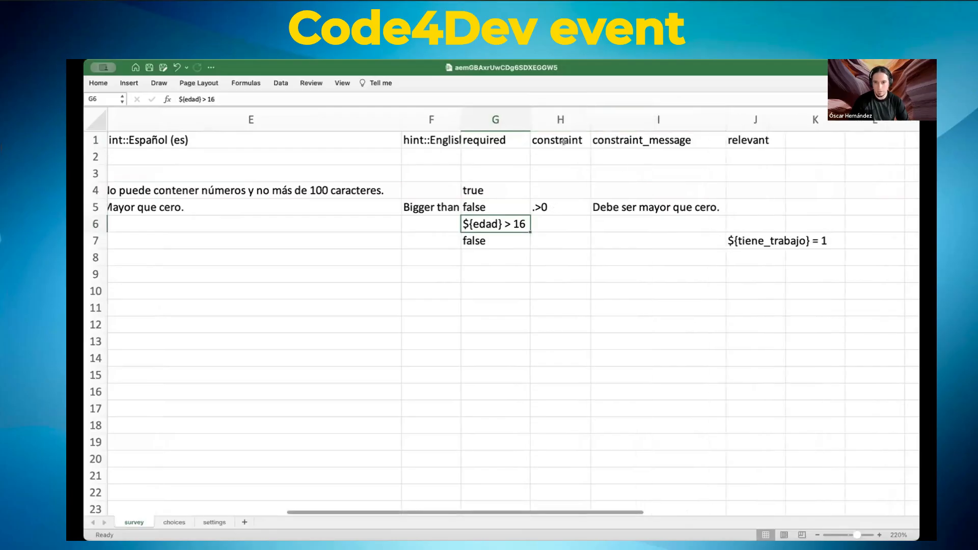
click(780, 118)
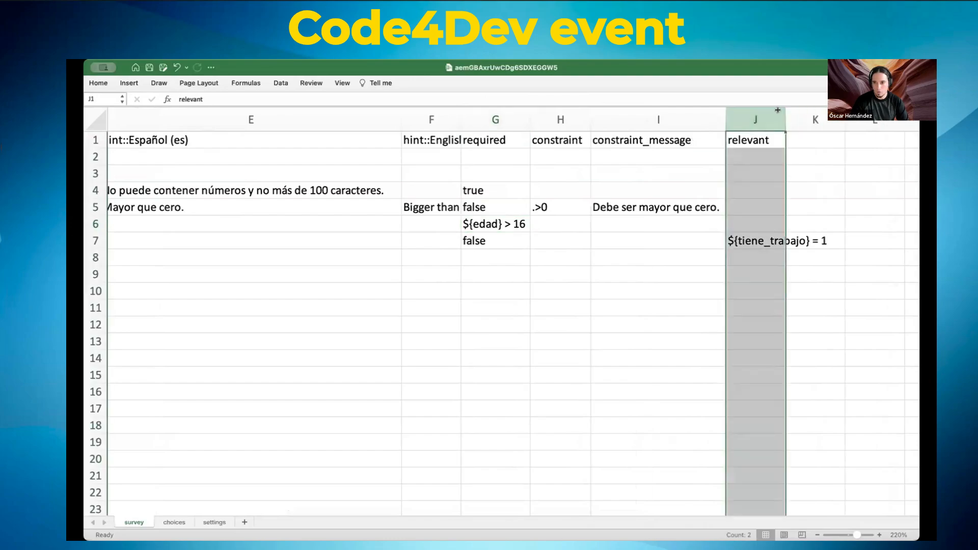
double_click(784, 118)
click(762, 241)
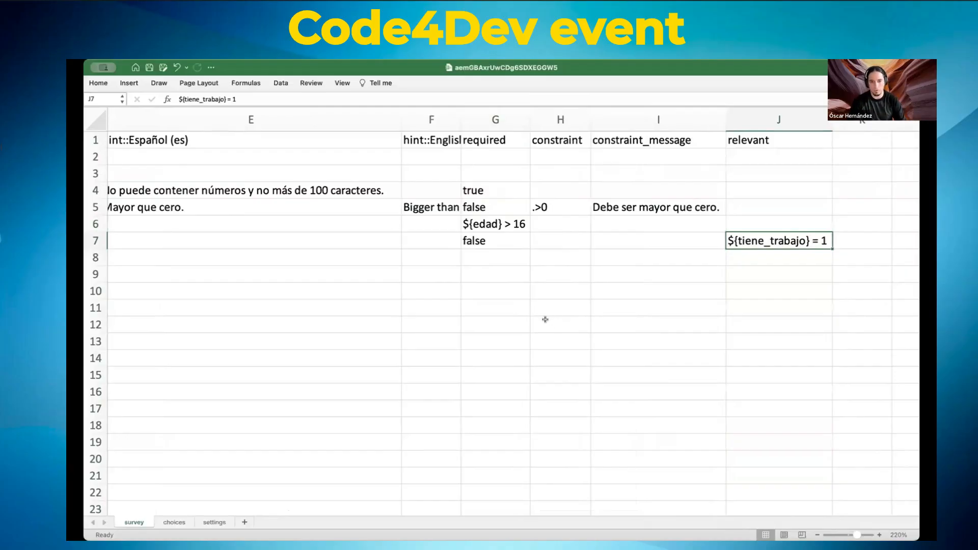
Step: Change the J7 relevant condition from ${tiene_trabajo} = 1 to ${tiene_trabajo} = 0
double_click(811, 241)
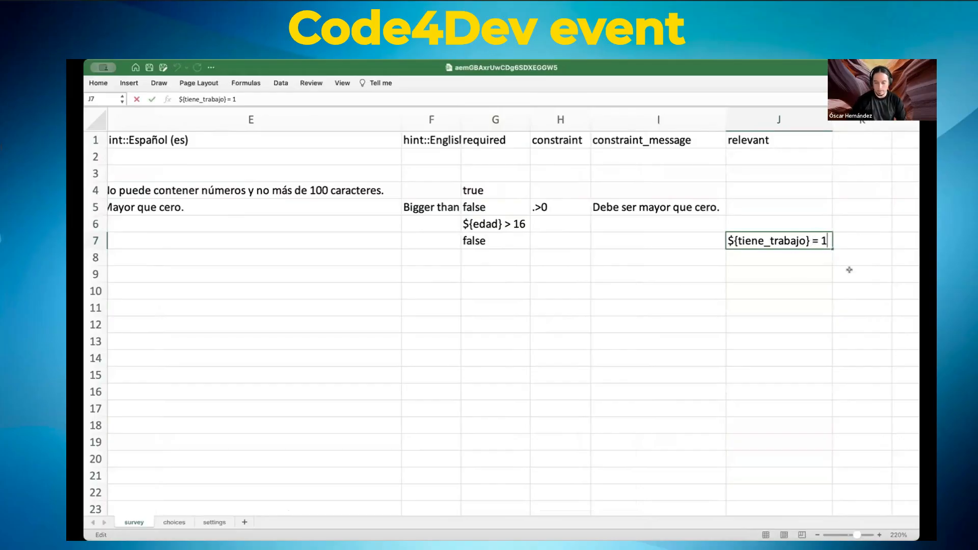
key(BackSpace)
text(0)
click(677, 286)
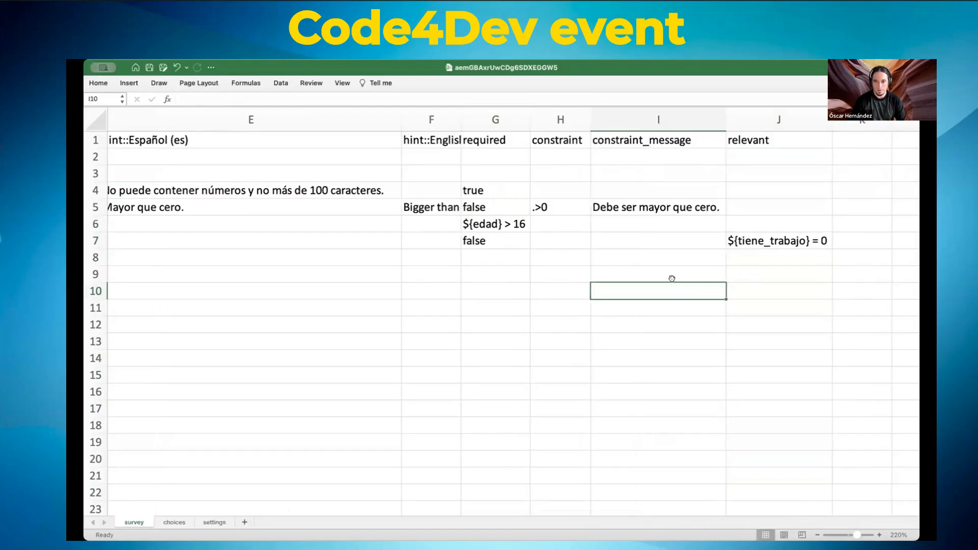
Step: Check the condition's variable against the tiene_trabajo question name in B6
double_click(778, 241)
double_click(778, 241)
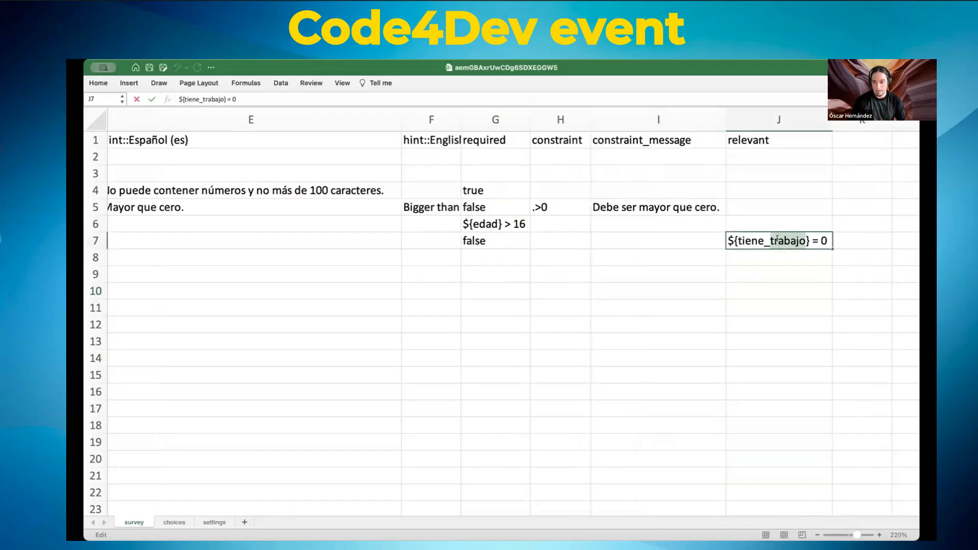
click(754, 240)
scroll(394, 221, left, 10)
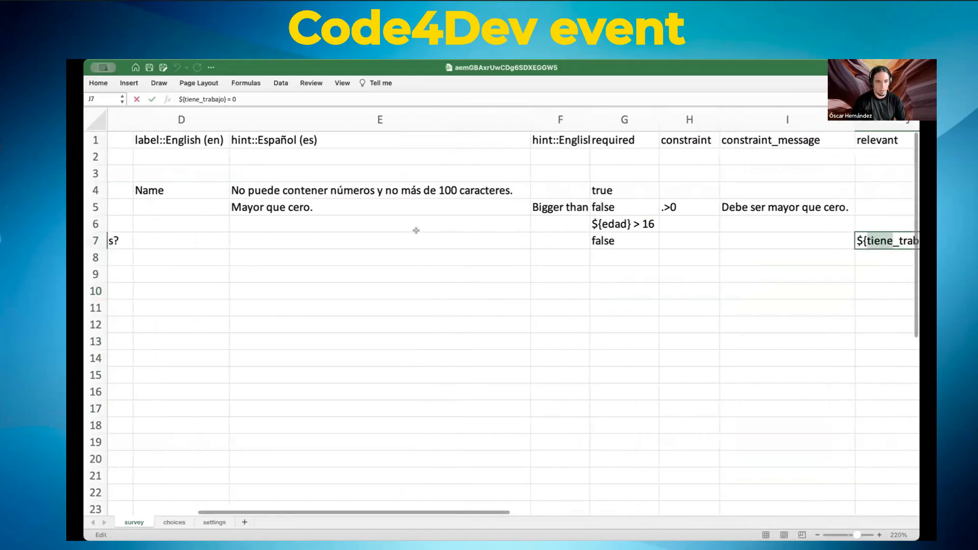
double_click(251, 225)
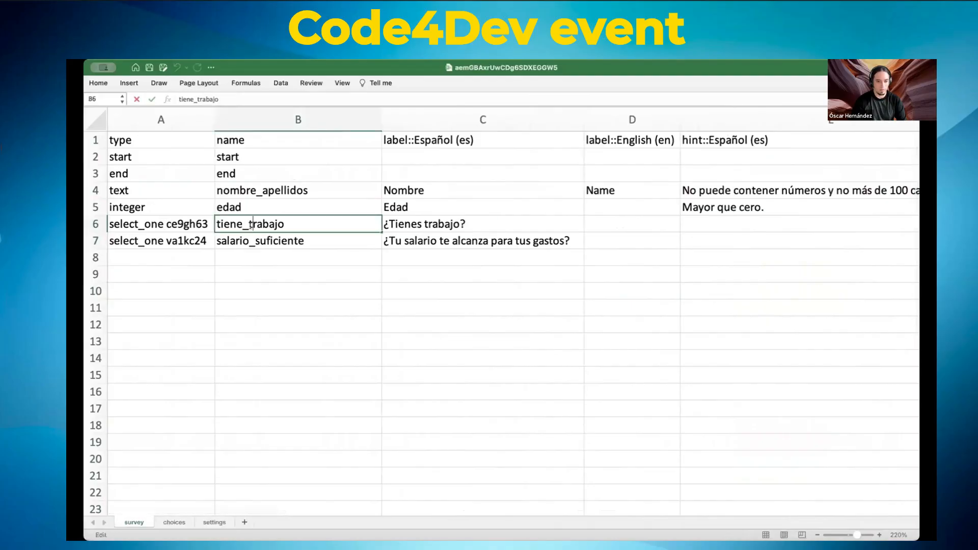
scroll(510, 246, right, 8)
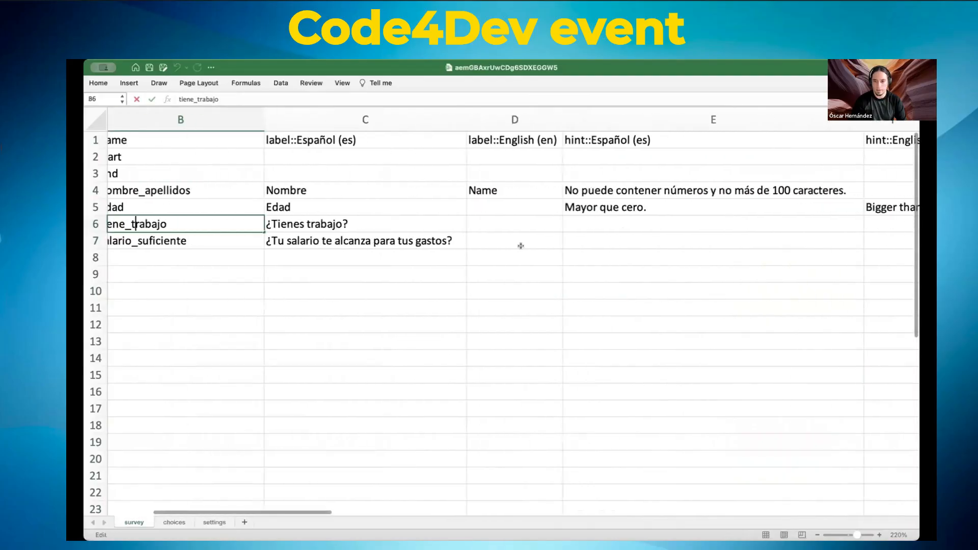
scroll(520, 246, right, 5)
scroll(521, 246, left, 10)
scroll(522, 246, right, 6)
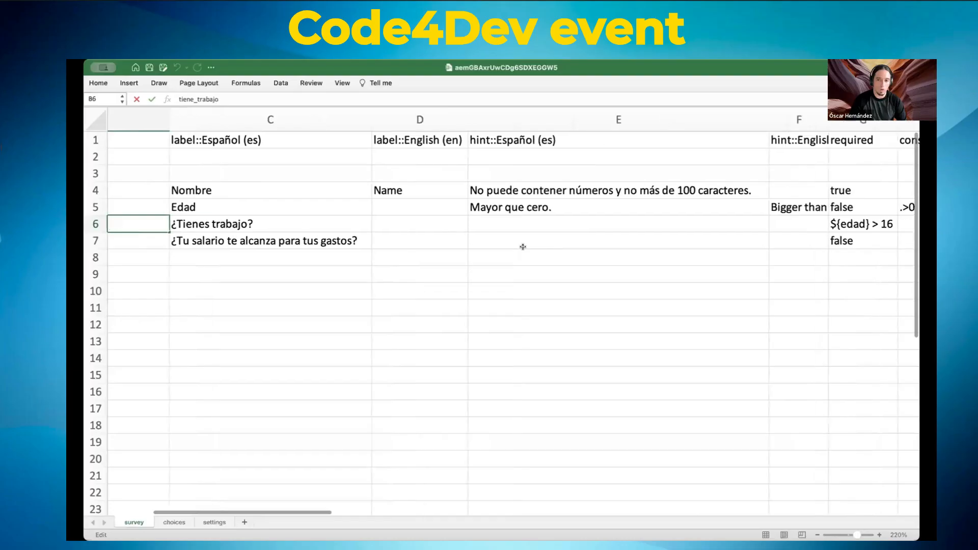
scroll(522, 247, right, 4)
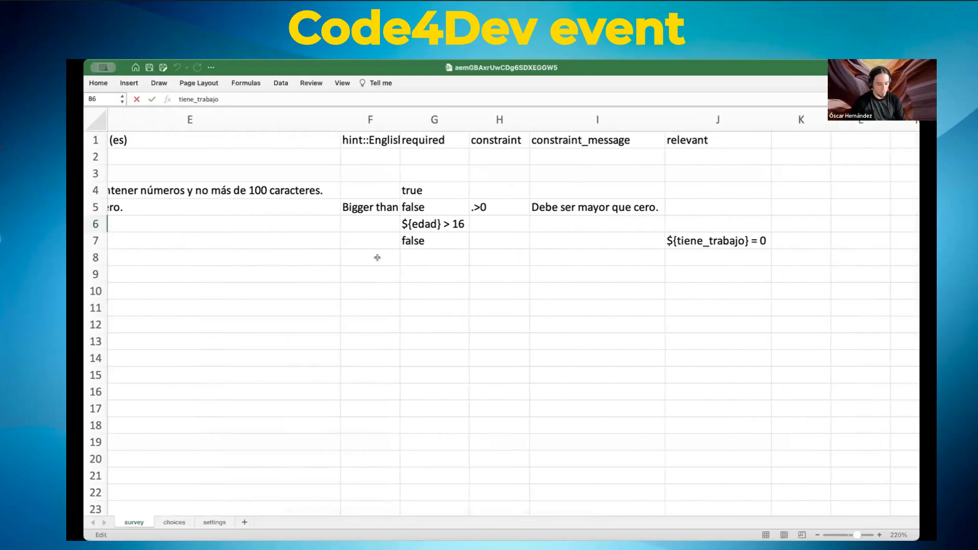
scroll(384, 247, left, 5)
scroll(384, 248, left, 3)
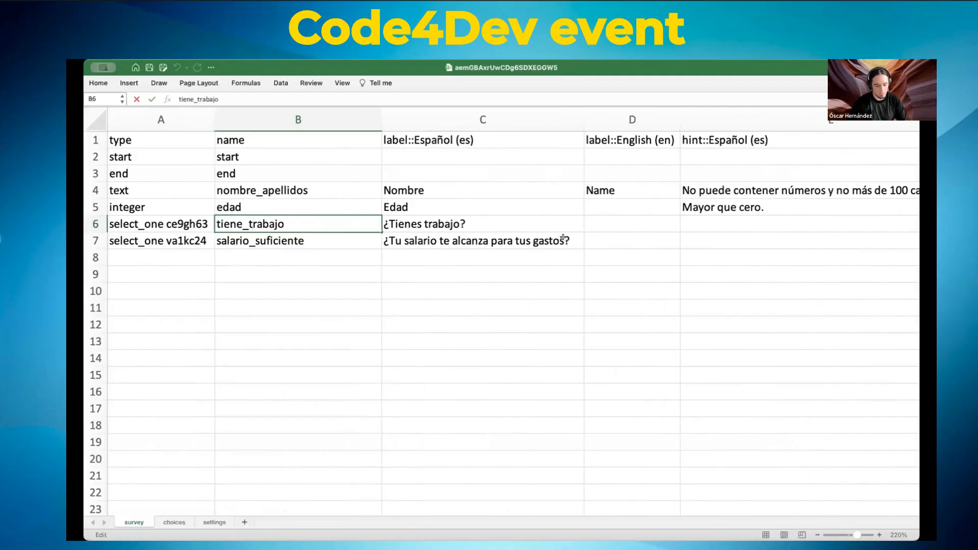
scroll(549, 255, right, 10)
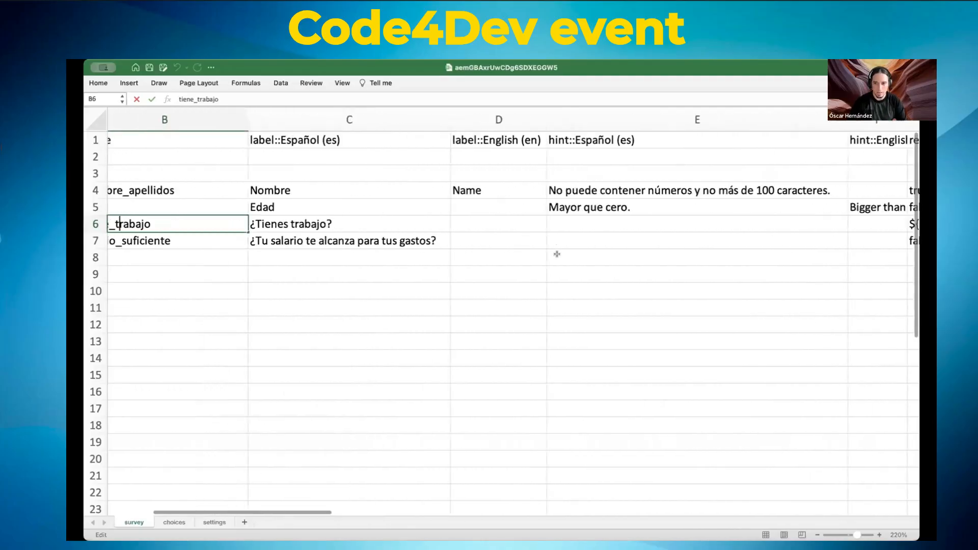
scroll(557, 254, left, 3)
scroll(557, 253, right, 6)
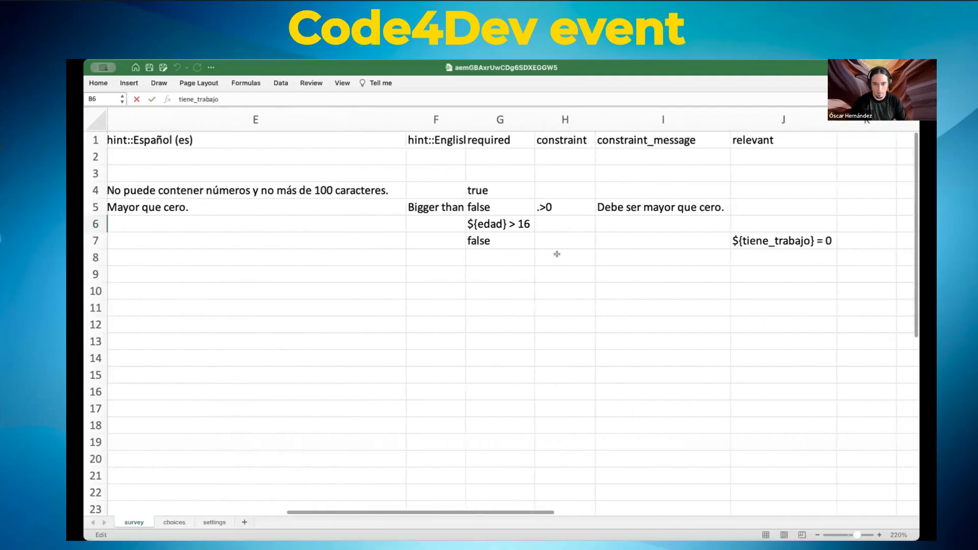
scroll(557, 254, right, 3)
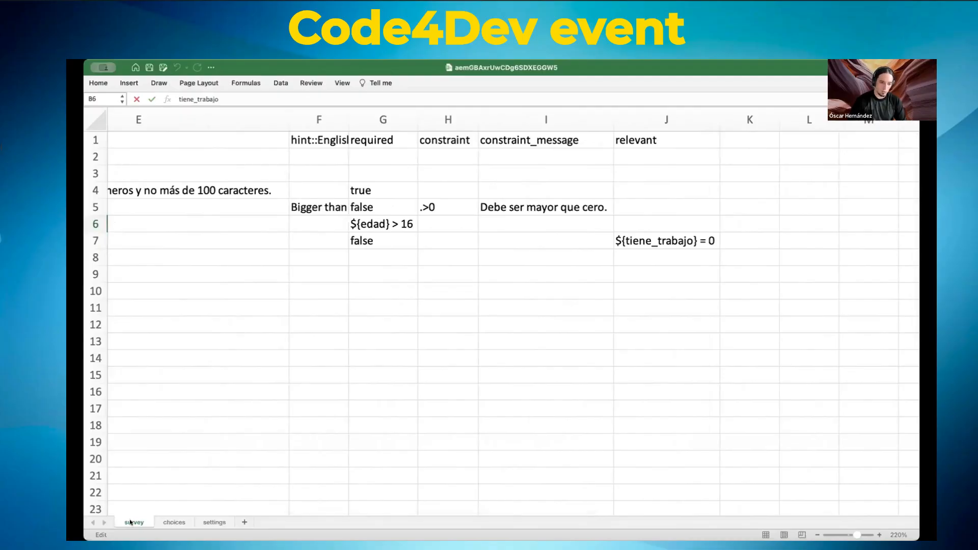
Step: Review the ce9gh63 and va1kc24 list names in A2–A5 of the choices sheet, then return to survey
click(177, 522)
click(215, 522)
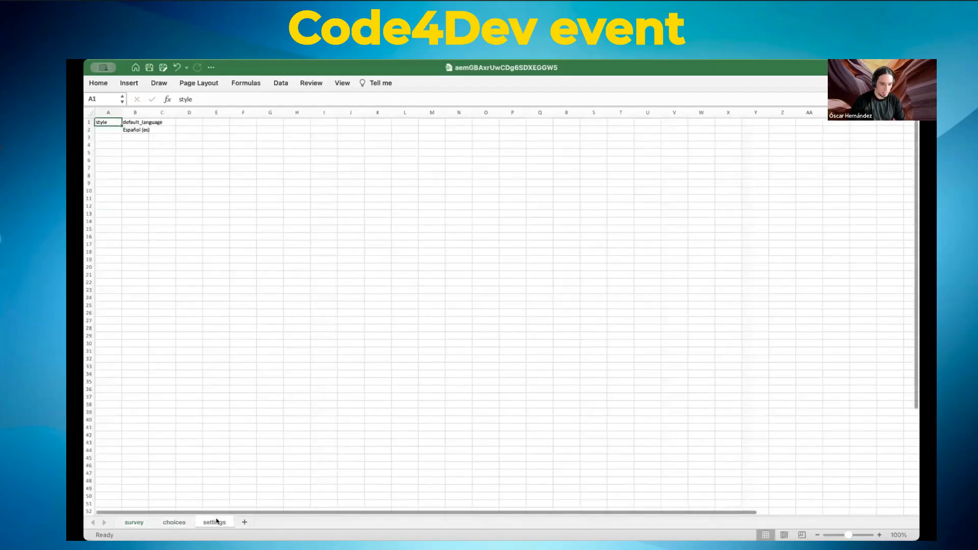
click(176, 522)
scroll(501, 313, up, 10)
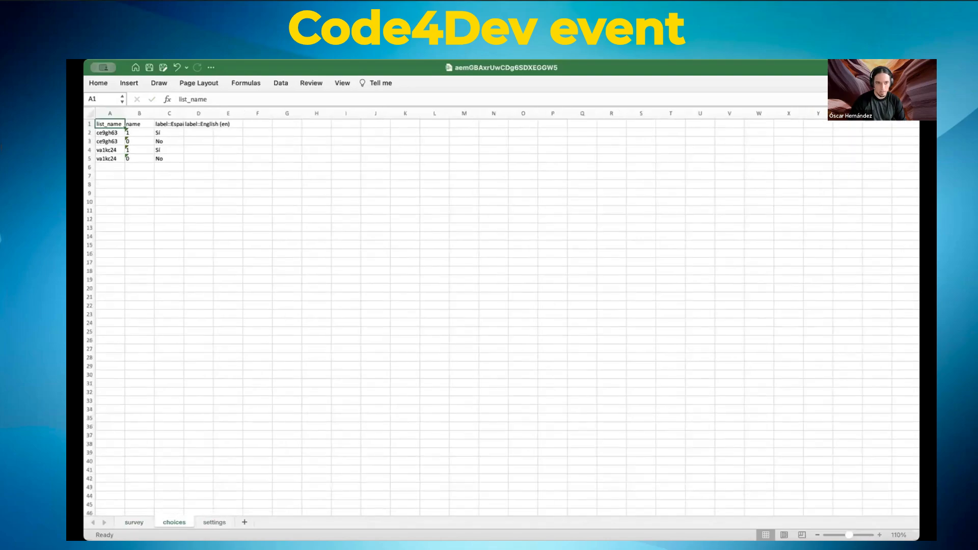
scroll(295, 337, up, 2)
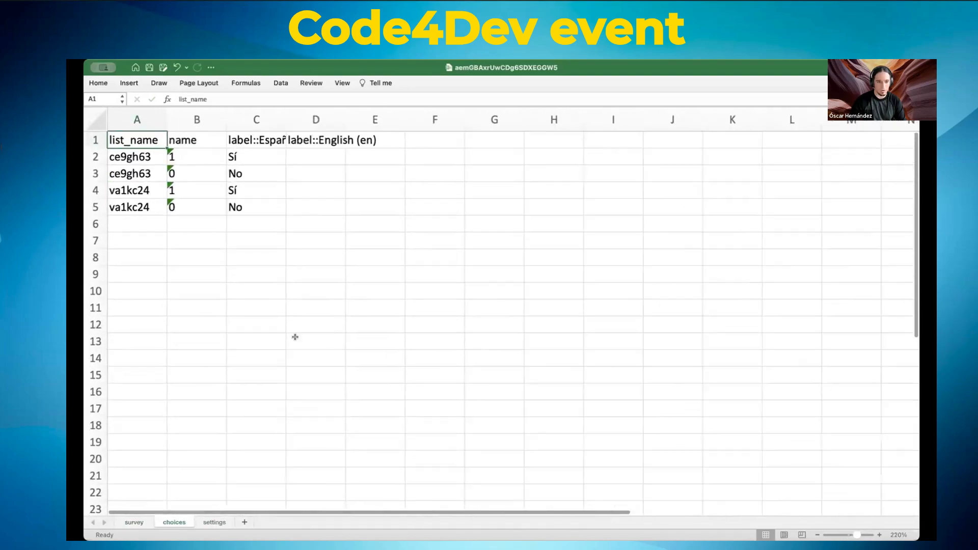
click(122, 155)
click(130, 168)
click(131, 187)
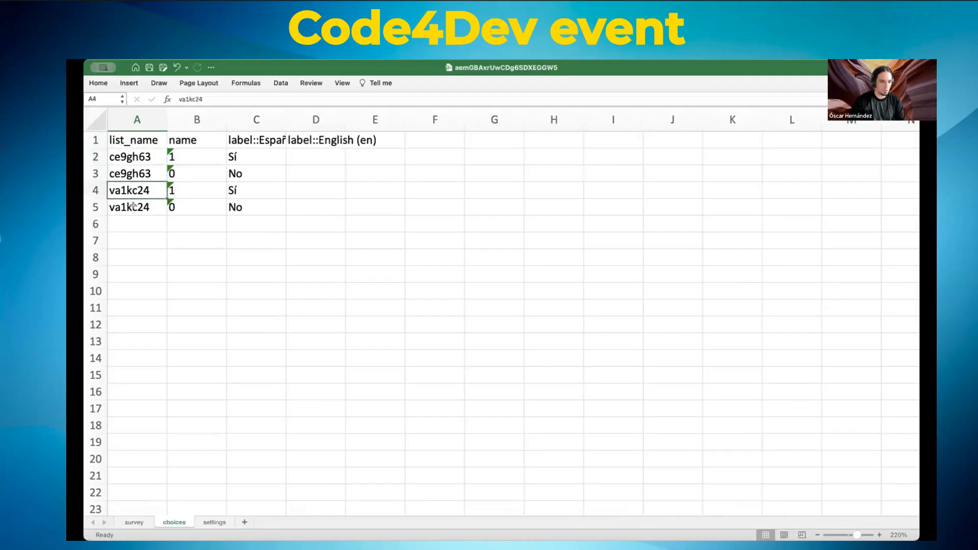
click(134, 205)
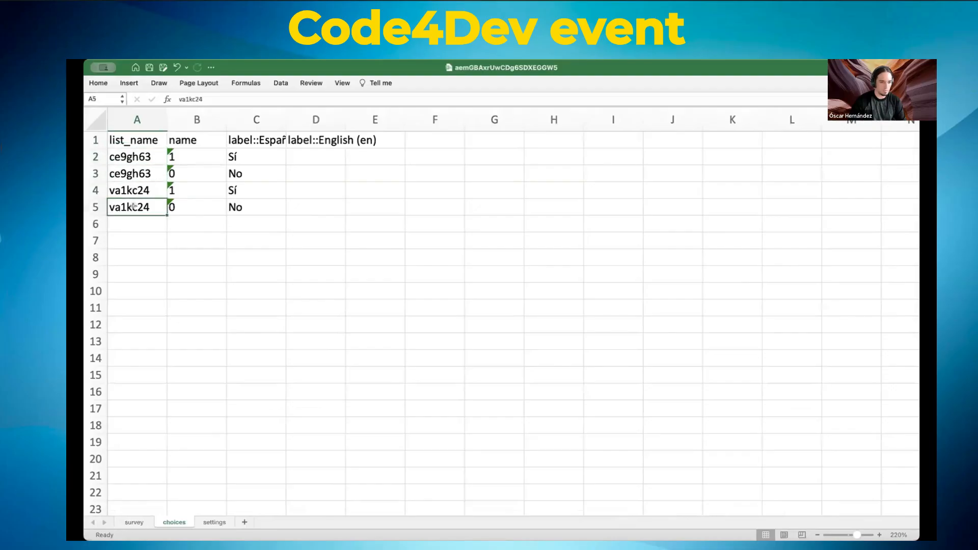
click(129, 522)
scroll(178, 184, left, 6)
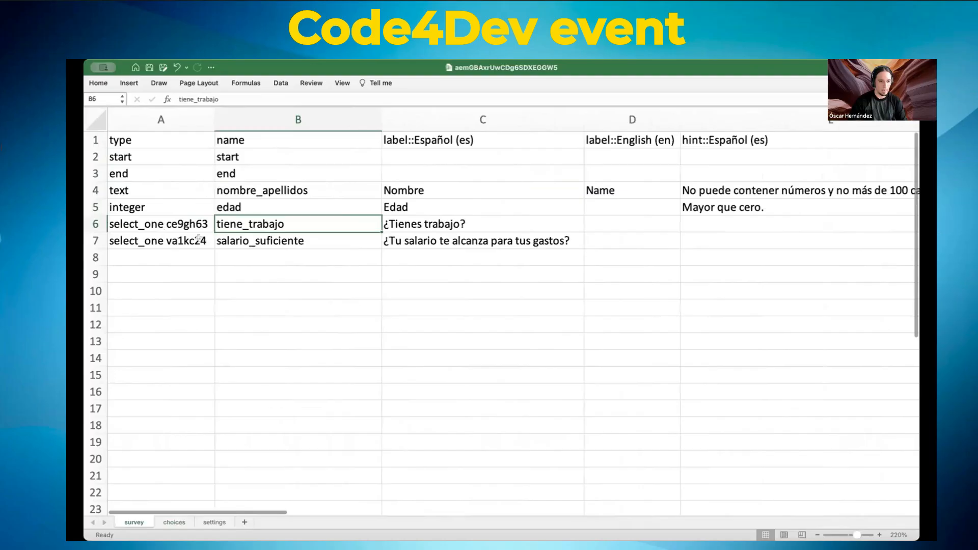
Step: Change the A6 type from select_one ce9gh63 to select_one si_no
click(189, 223)
double_click(189, 222)
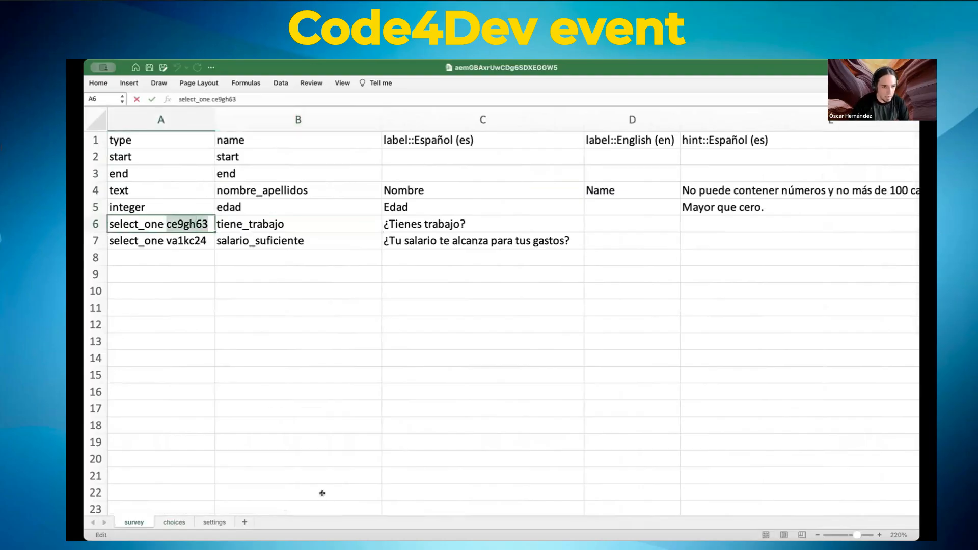
text(si)
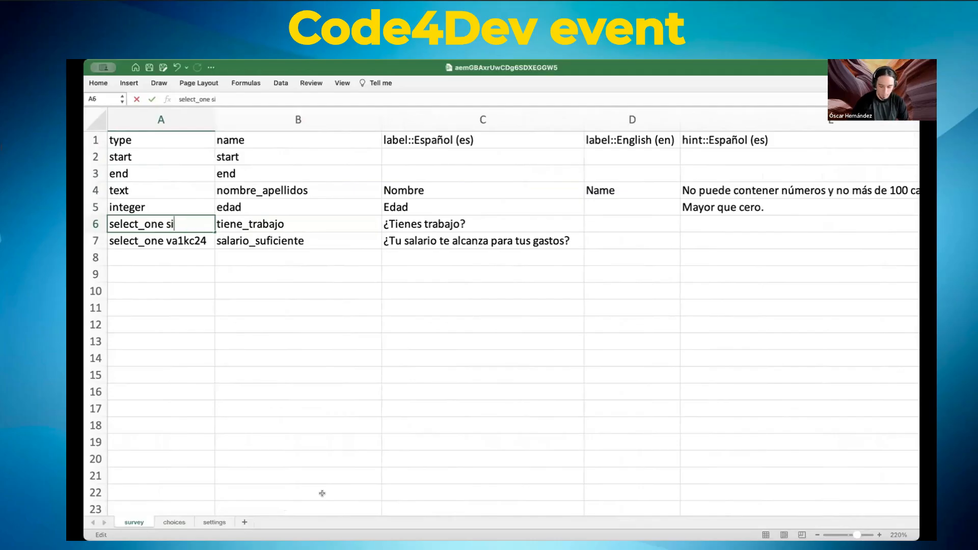
text(_no)
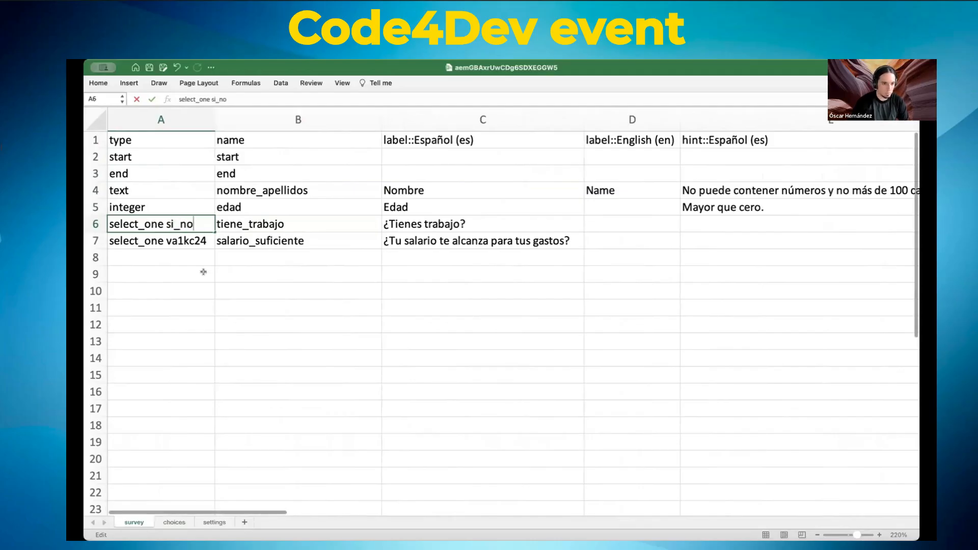
key(Return)
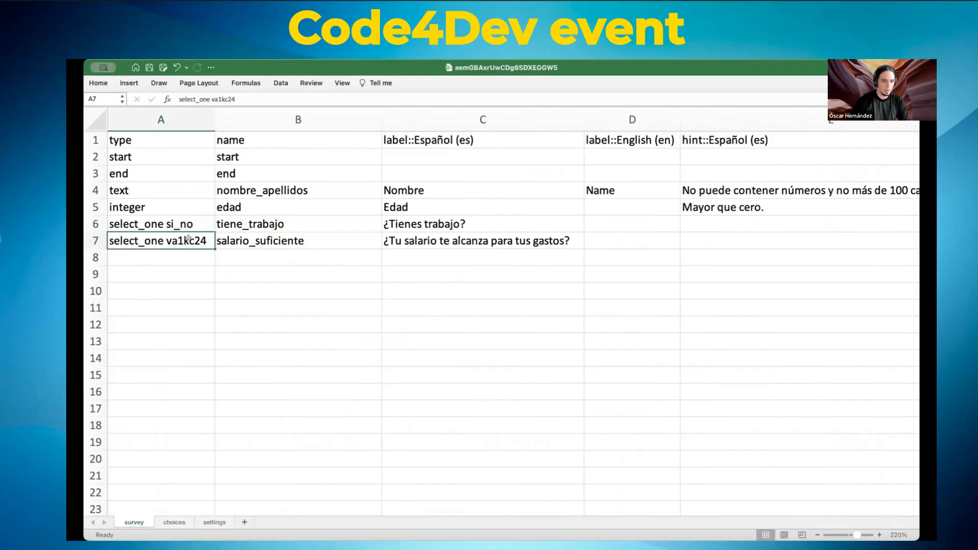
Step: Change the A7 type from select_one va1kc24 to select_one si_no
double_click(188, 238)
key(End)
key(BackSpace)
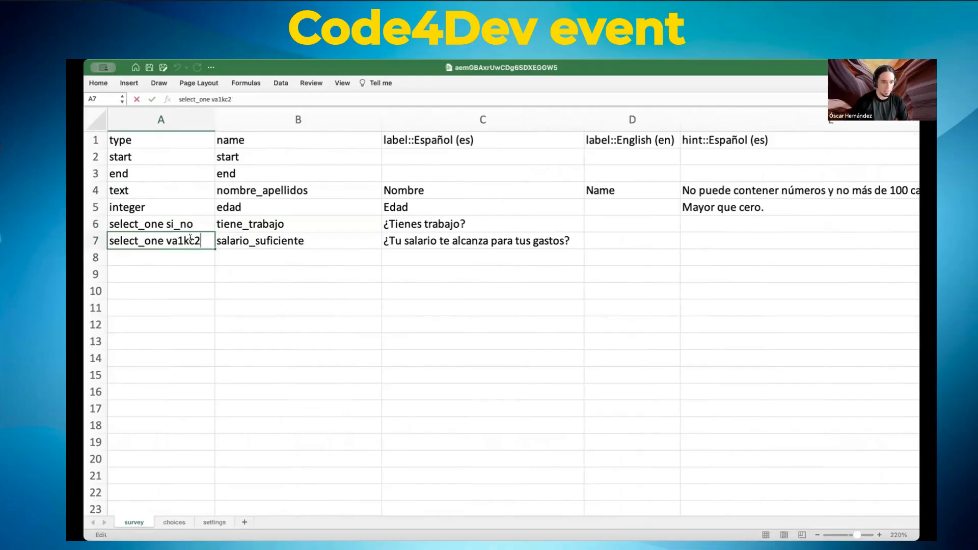
key(BackSpace)
key(BackSpace)
key(BackSpace)
key(BackSpace)
key(BackSpace)
key(BackSpace)
text(si_no)
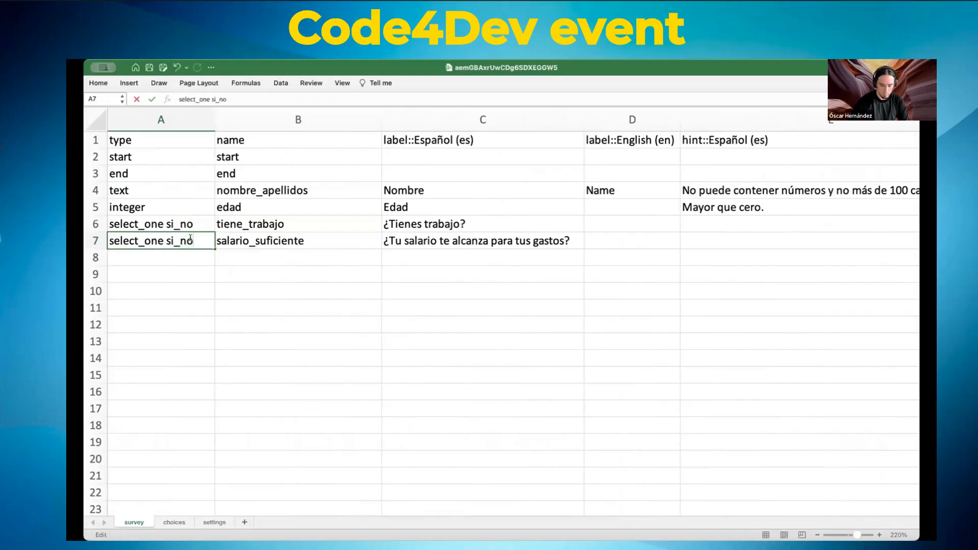
click(221, 267)
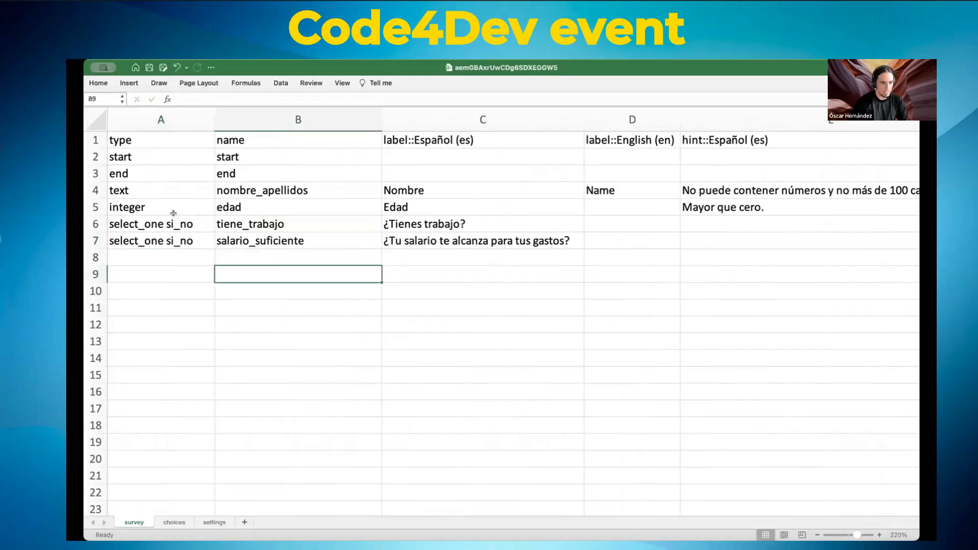
Step: On the choices sheet, set the list name in A2 and A3 to si_no
click(175, 522)
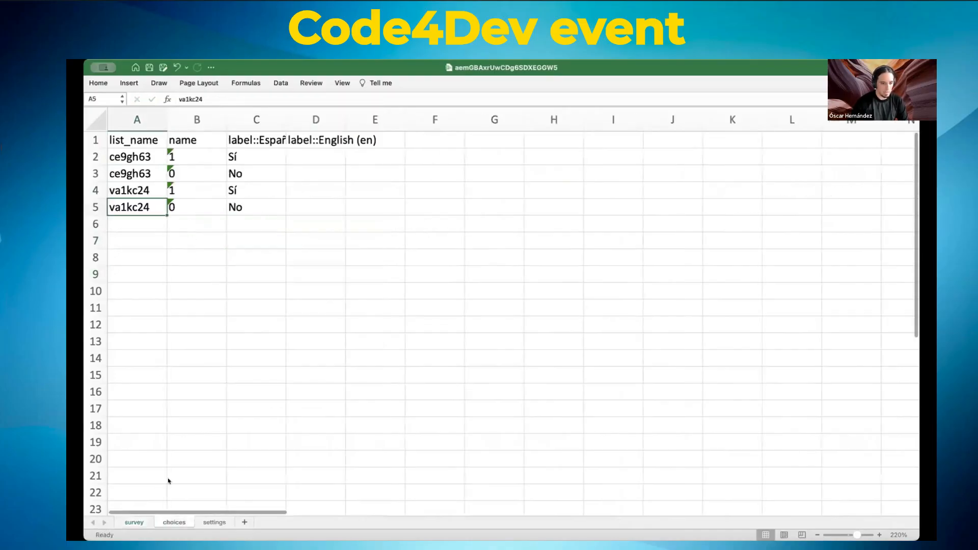
click(134, 153)
text(si_no)
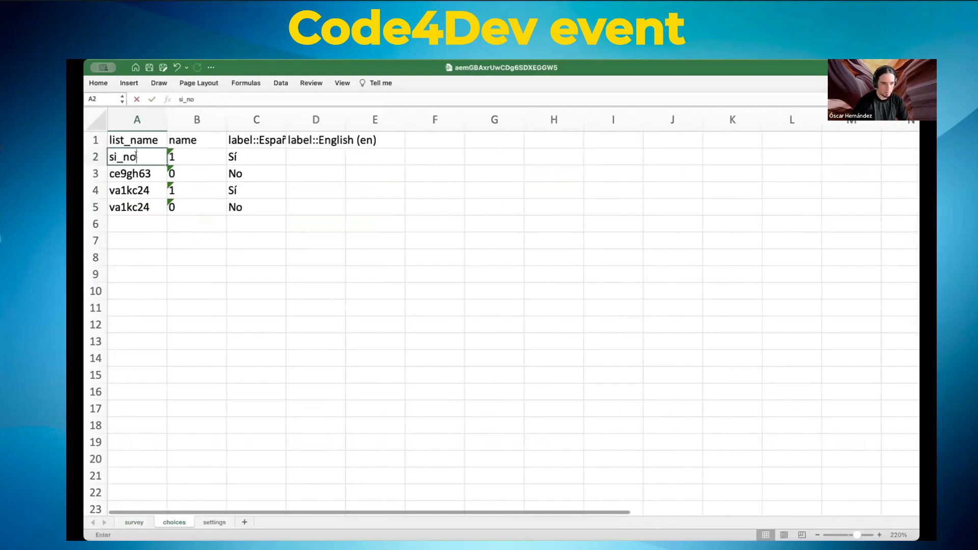
click(133, 172)
text(si_no)
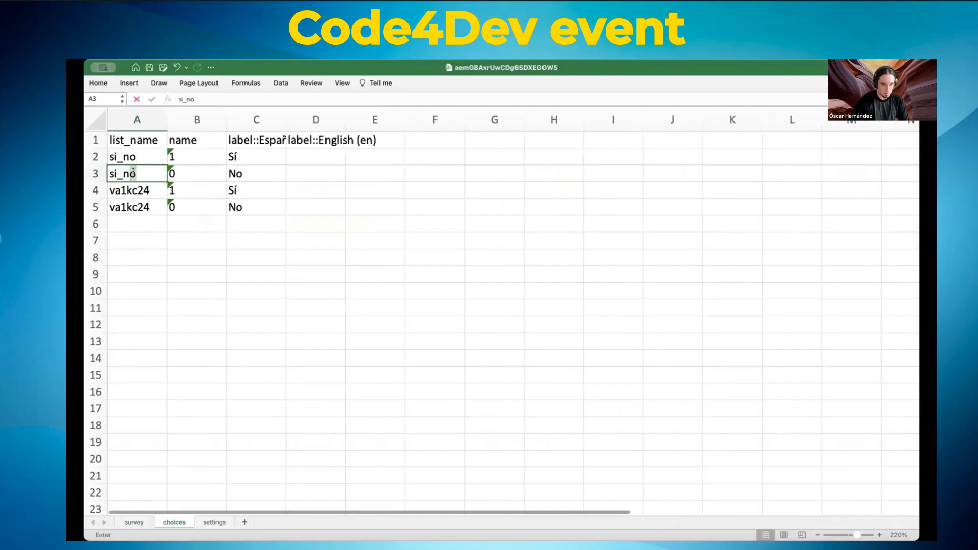
click(185, 218)
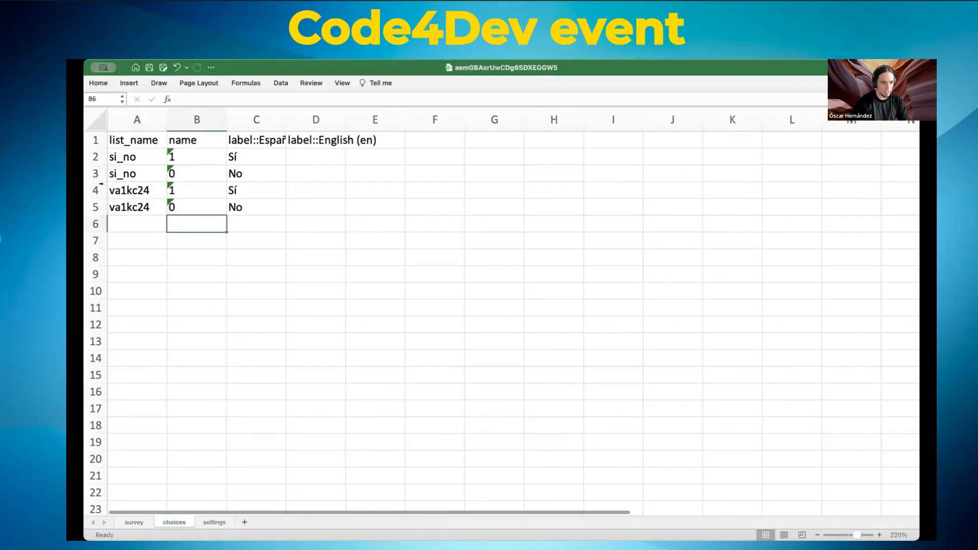
Step: Clear the two va1kc24 choice rows and return to the survey sheet
drag(99, 190, 94, 203)
key(Delete)
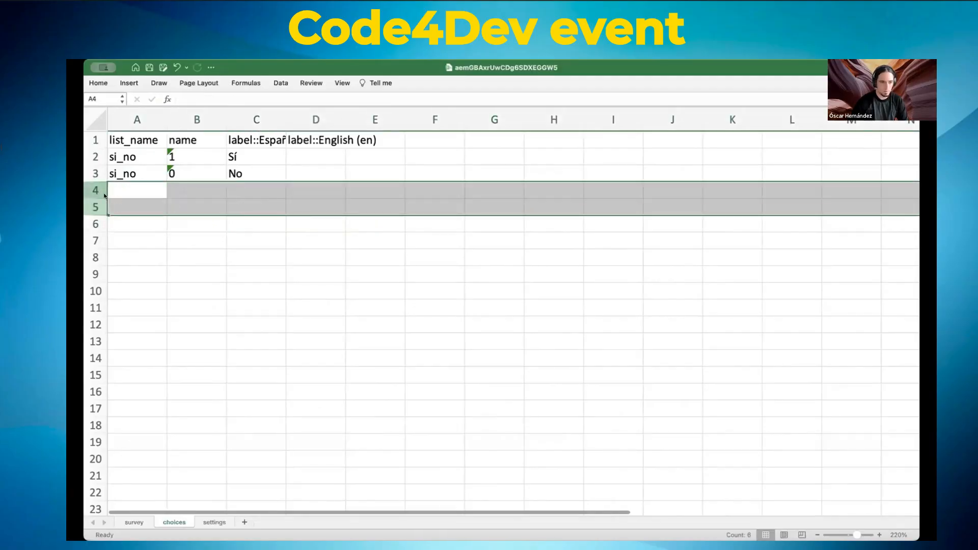
click(154, 220)
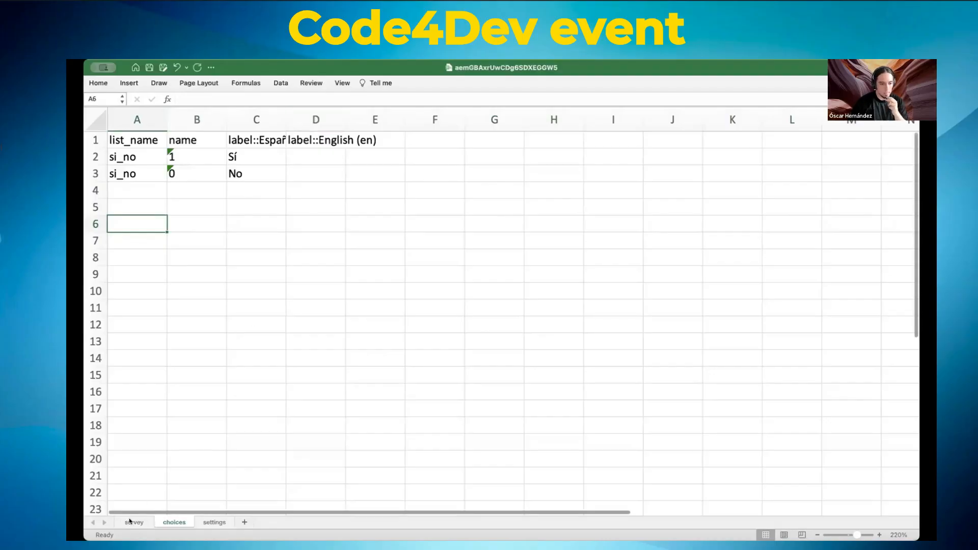
click(133, 523)
click(175, 238)
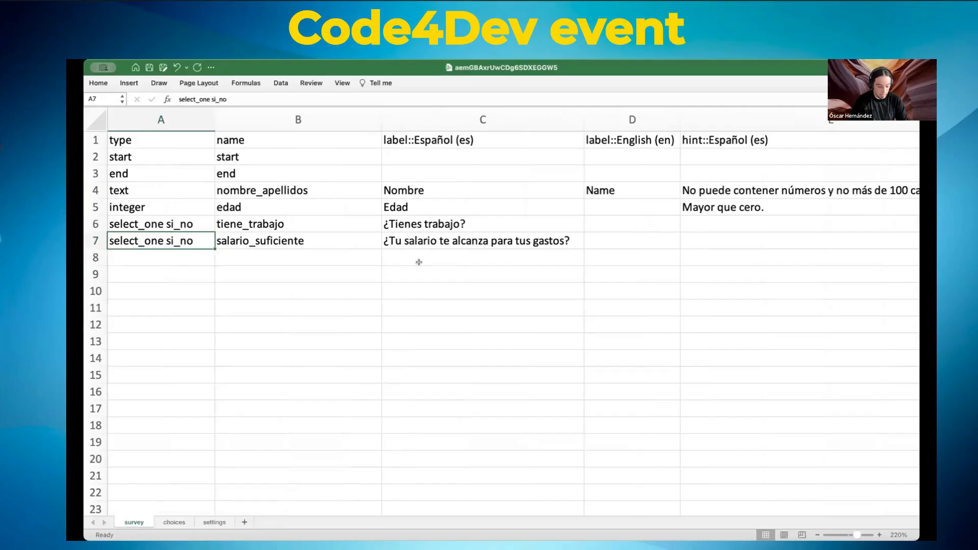
Step: Append 'completo' to the C4 label so it reads 'Nombre completo'
click(353, 95)
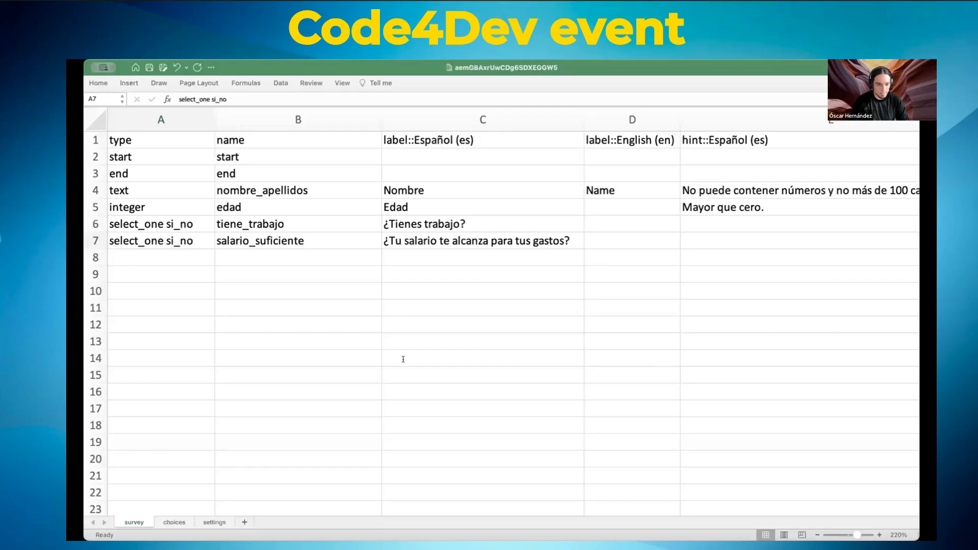
click(506, 240)
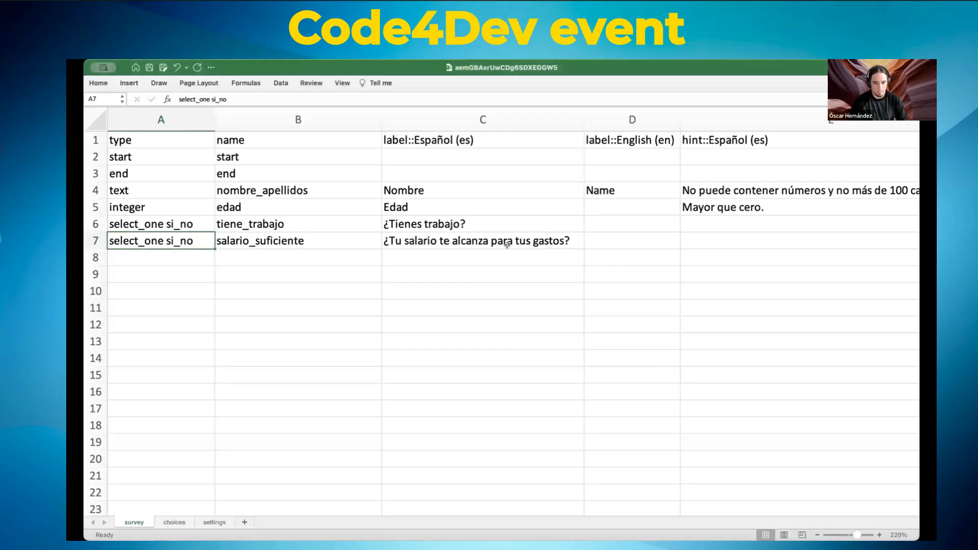
click(431, 189)
double_click(443, 189)
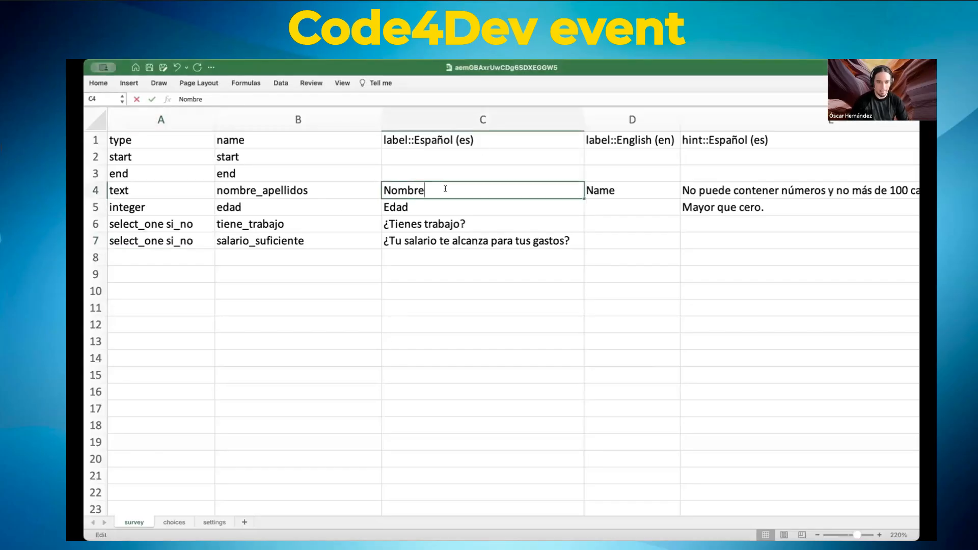
text(completo)
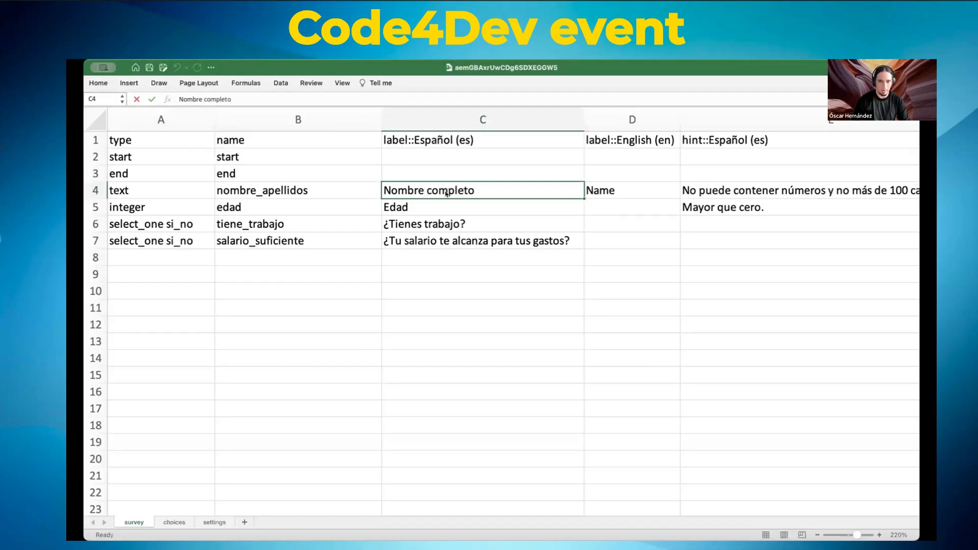
key(super+Tab)
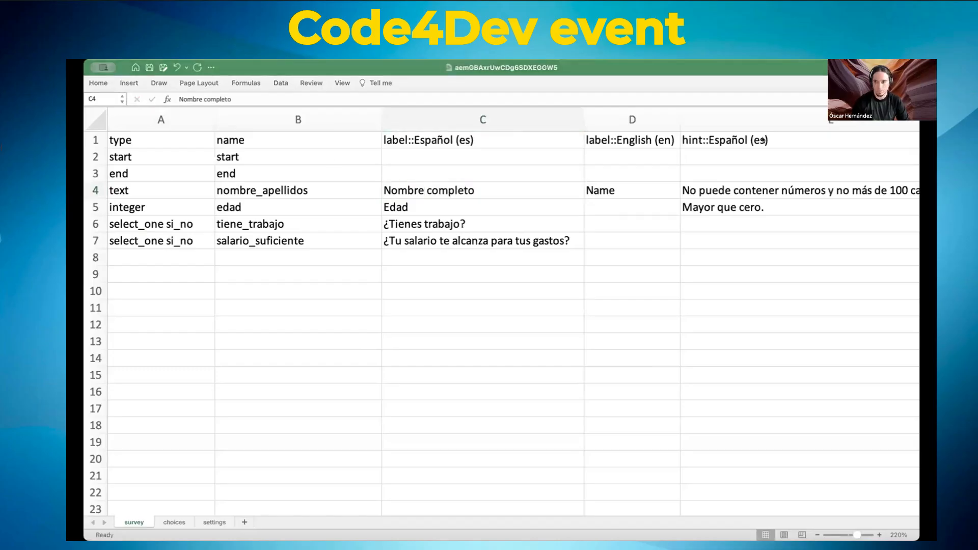
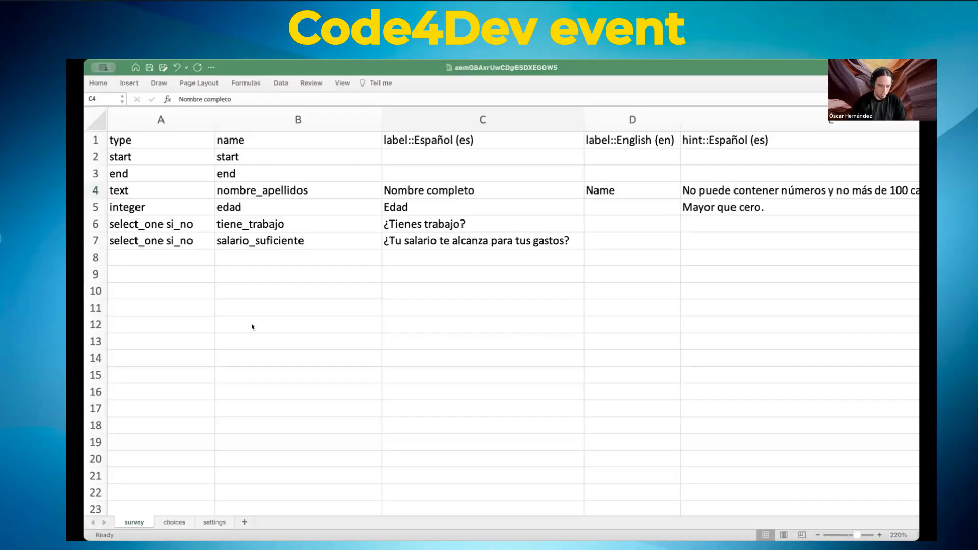
Step: Type begin_repeat into cell A8 and end_repeat into A9, fixing the typo in begin_repeat
click(455, 342)
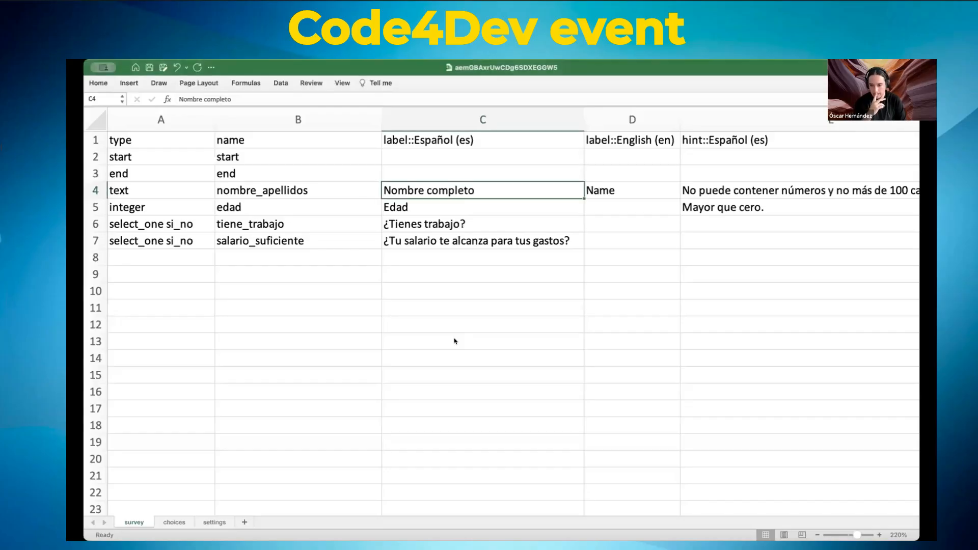
click(155, 254)
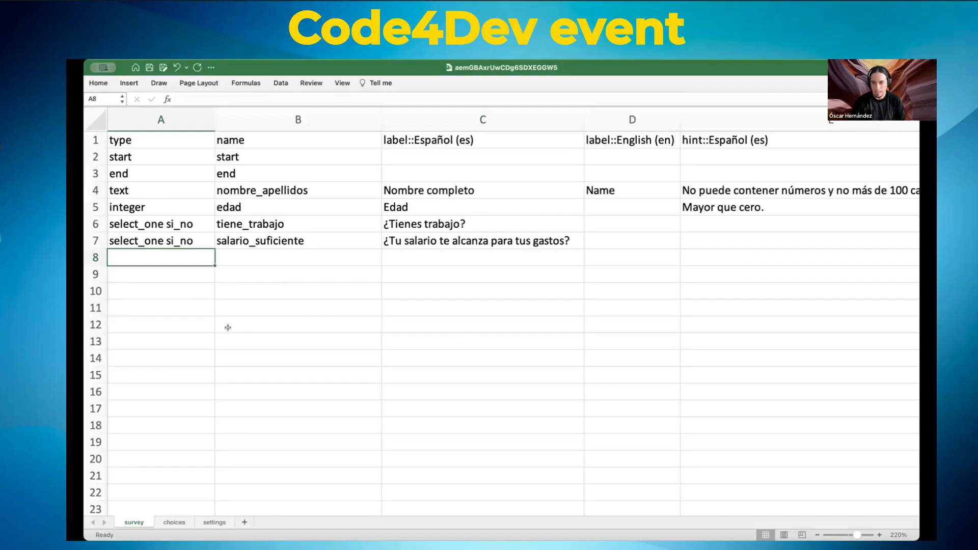
key(super+Tab)
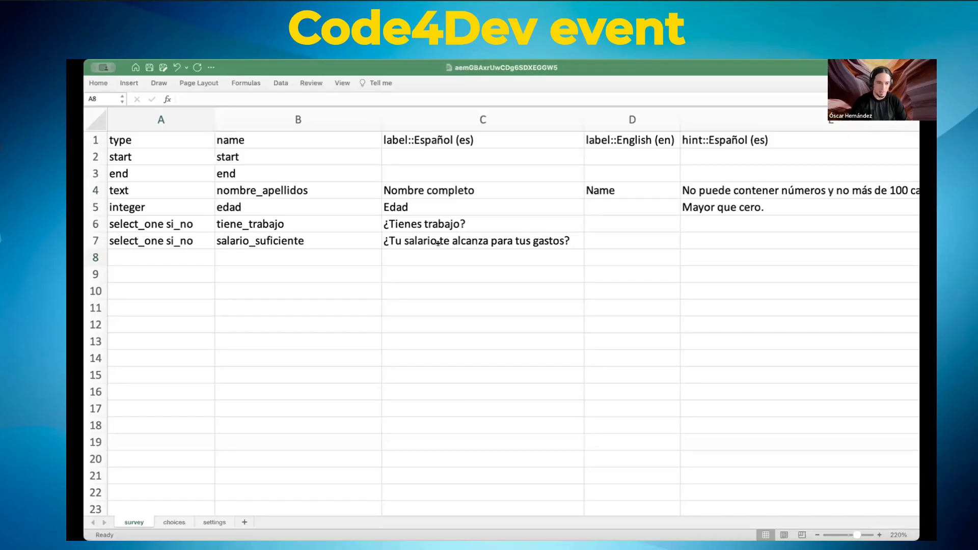
click(164, 204)
key(Down)
key(Down)
key(Down)
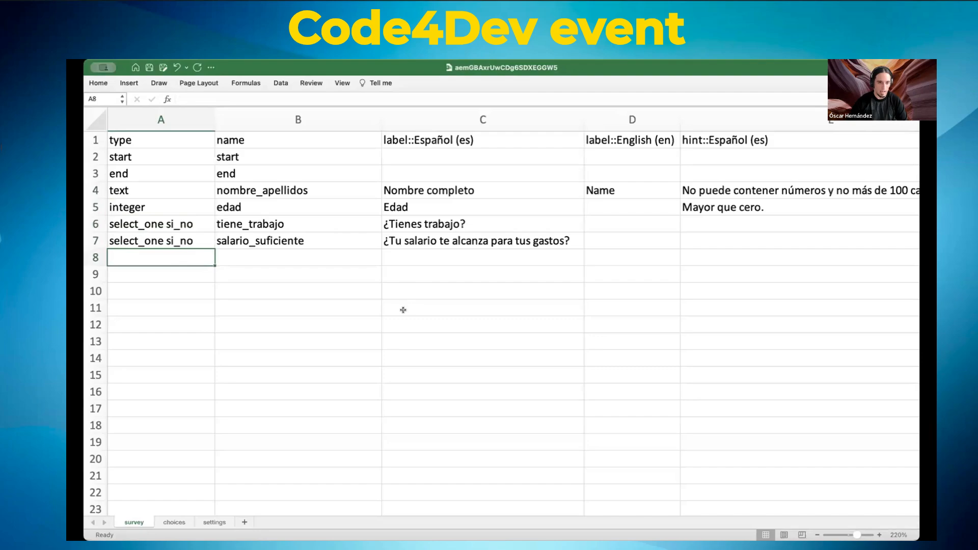
text(begin)
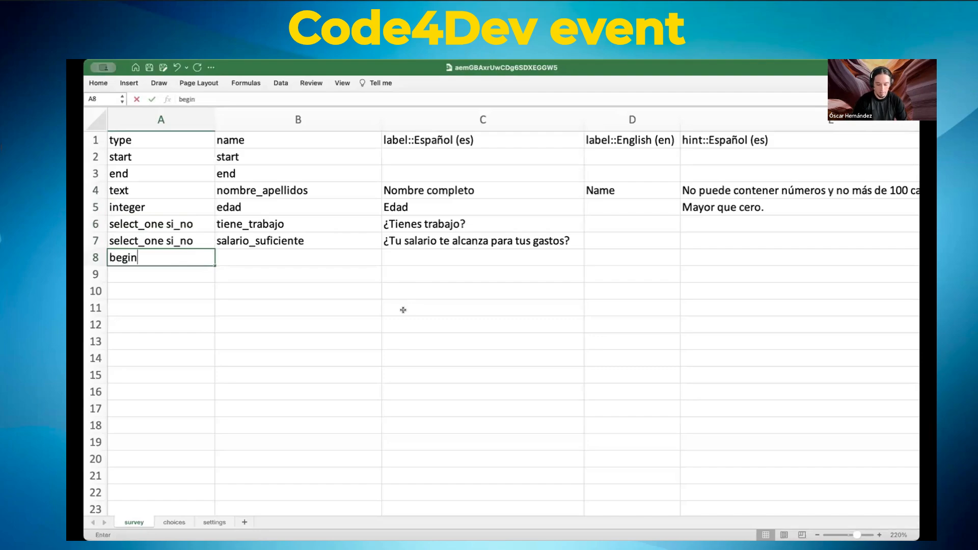
text(_repeta)
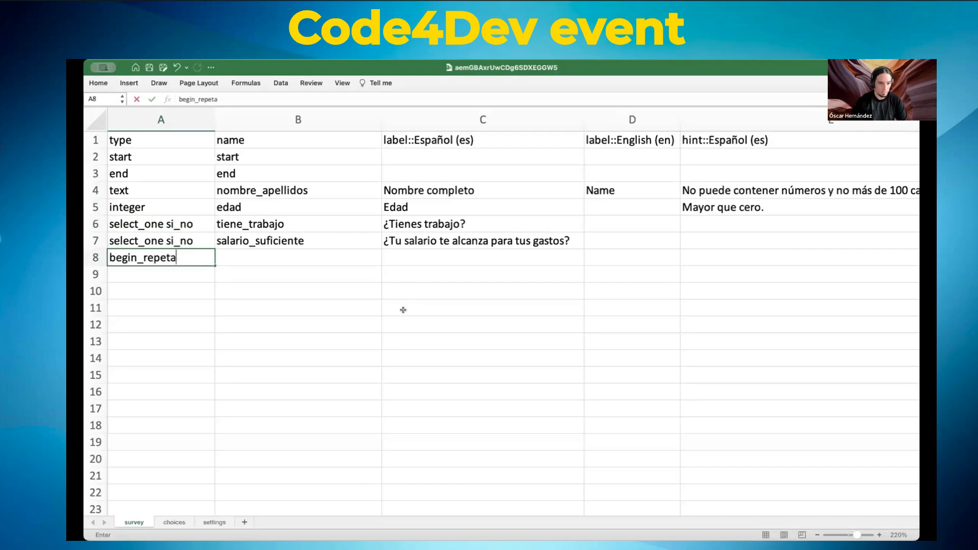
key(BackSpace)
key(BackSpace)
text(a)
key(Return)
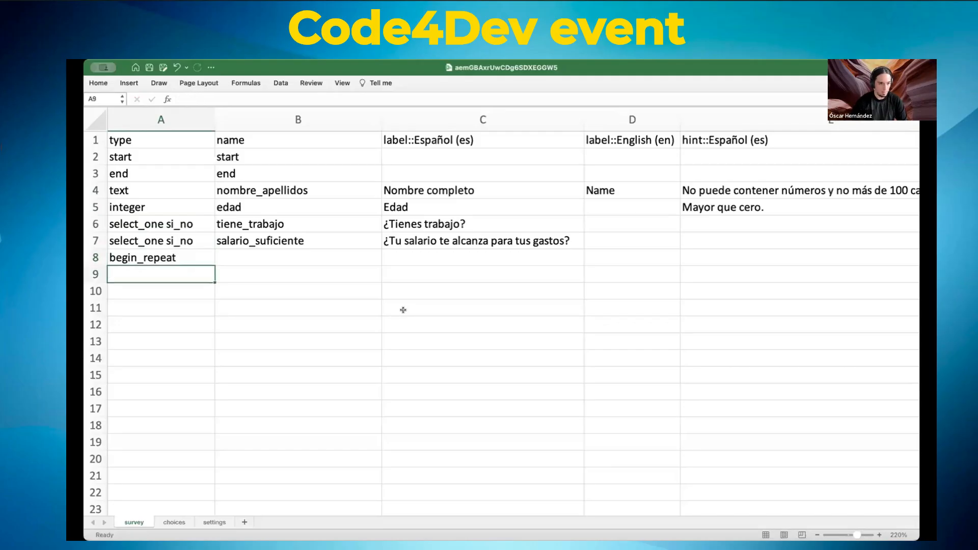
text(end_repeat)
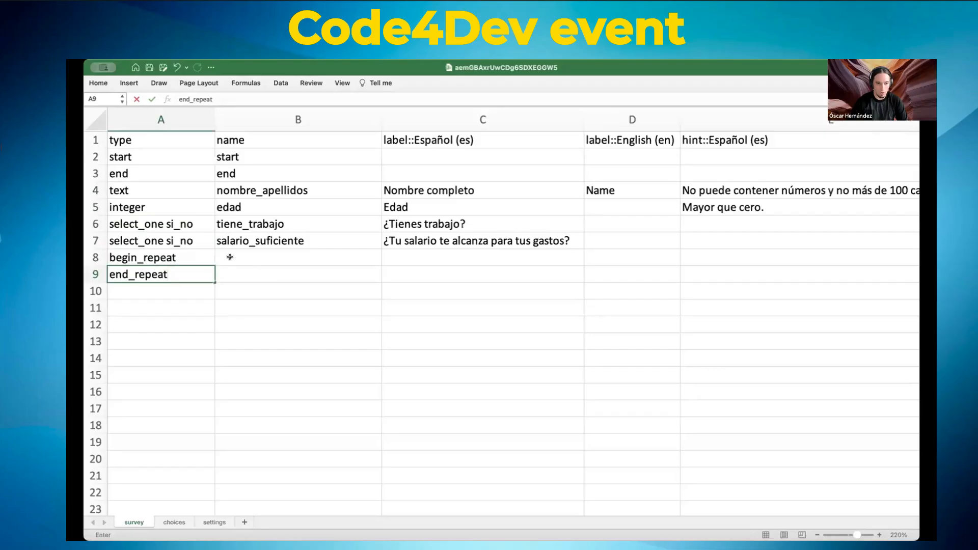
scroll(858, 157, right, 10)
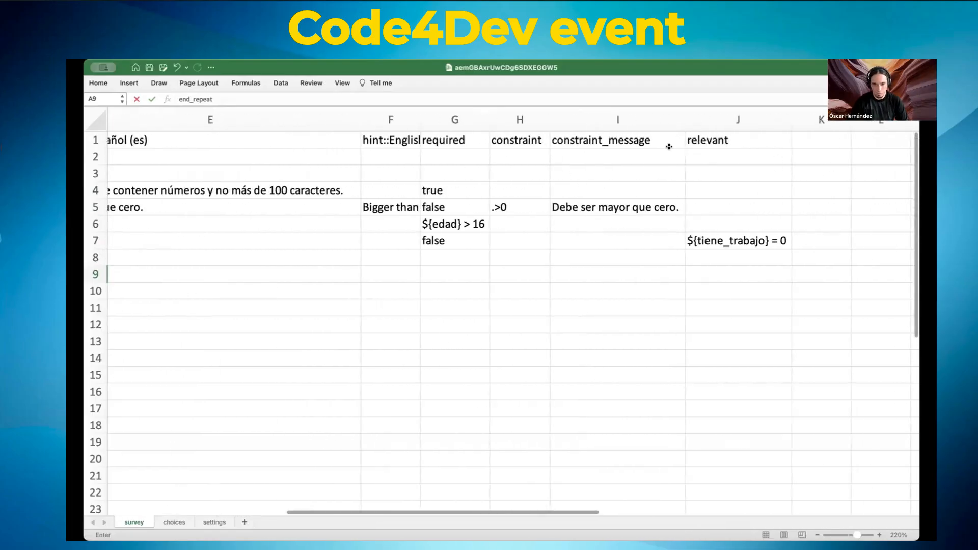
scroll(764, 168, left, 10)
scroll(741, 171, left, 2)
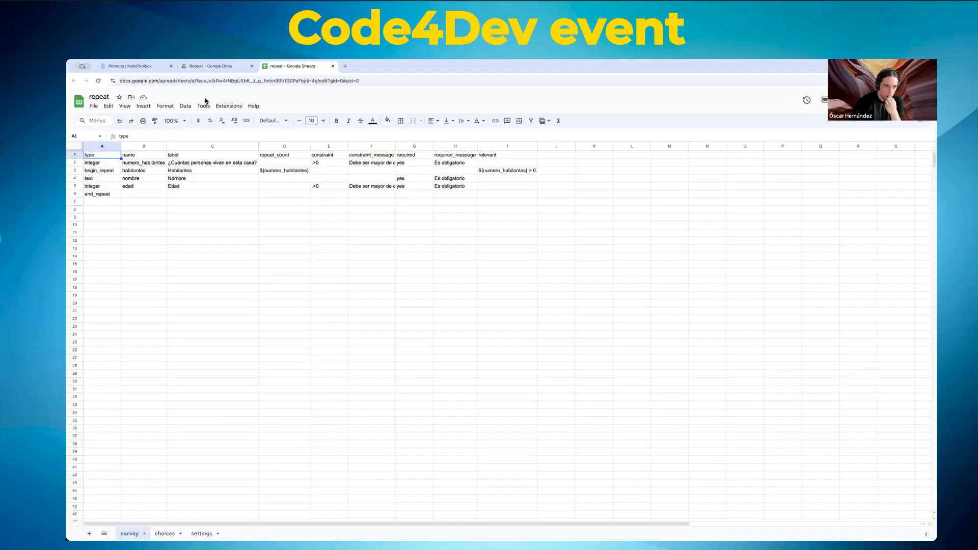
Step: Open the repeat example spreadsheet, then look over the Persona form in KoboToolbox
click(216, 67)
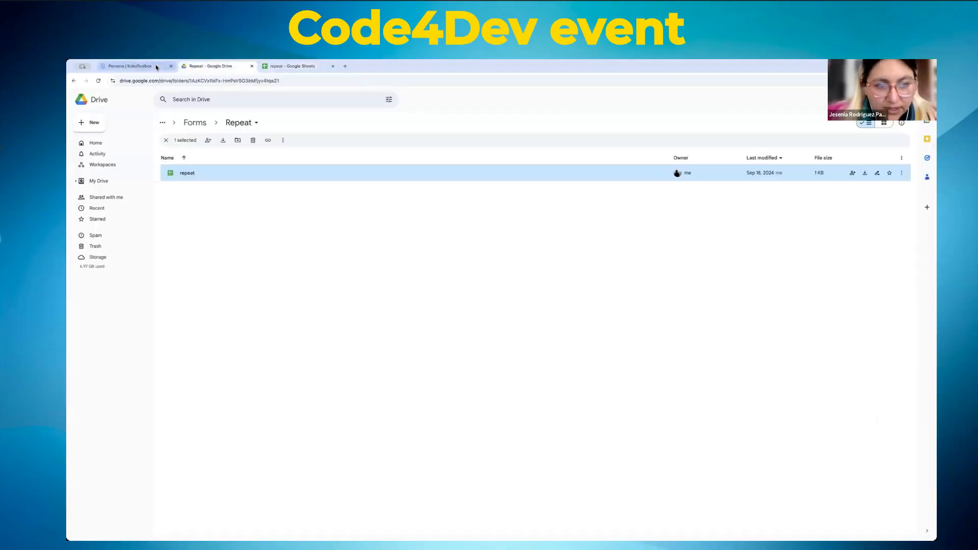
click(294, 69)
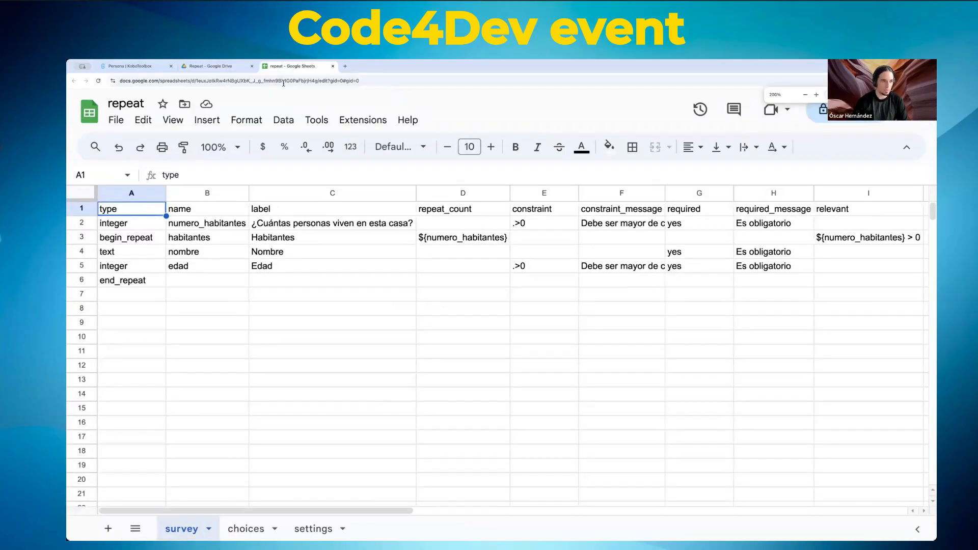
click(129, 66)
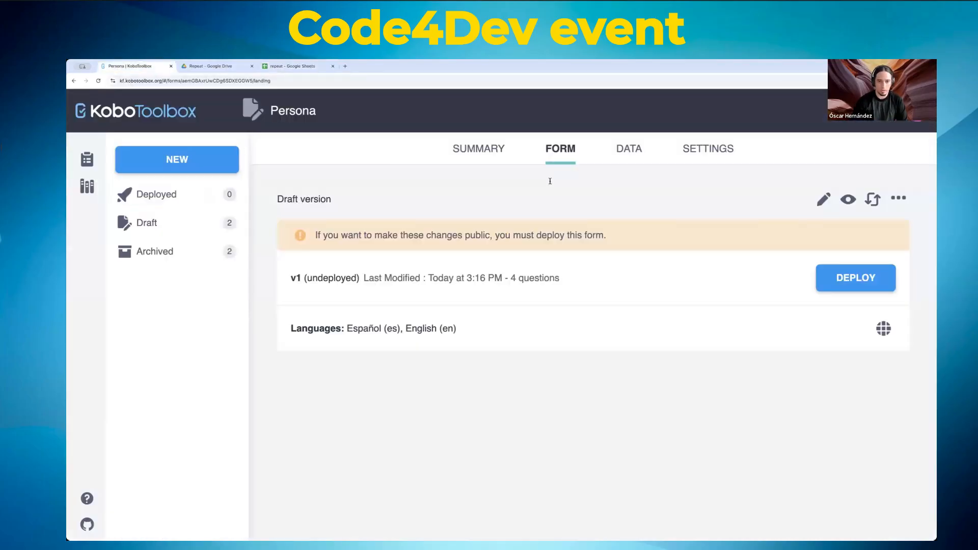
click(824, 199)
scroll(242, 338, down, 3)
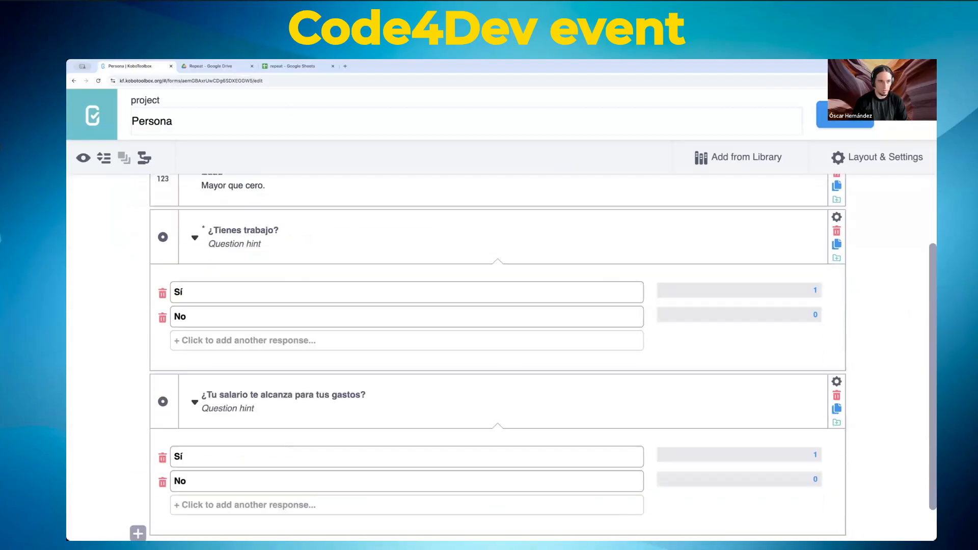
scroll(748, 216, up, 3)
click(906, 115)
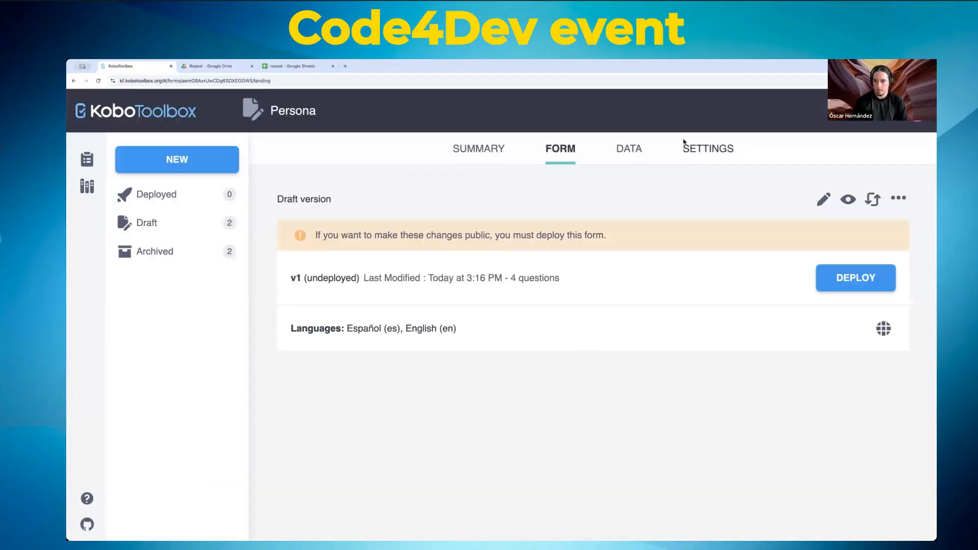
Step: Replace the Persona project's form by uploading the edited XLSForm file
click(873, 200)
click(442, 290)
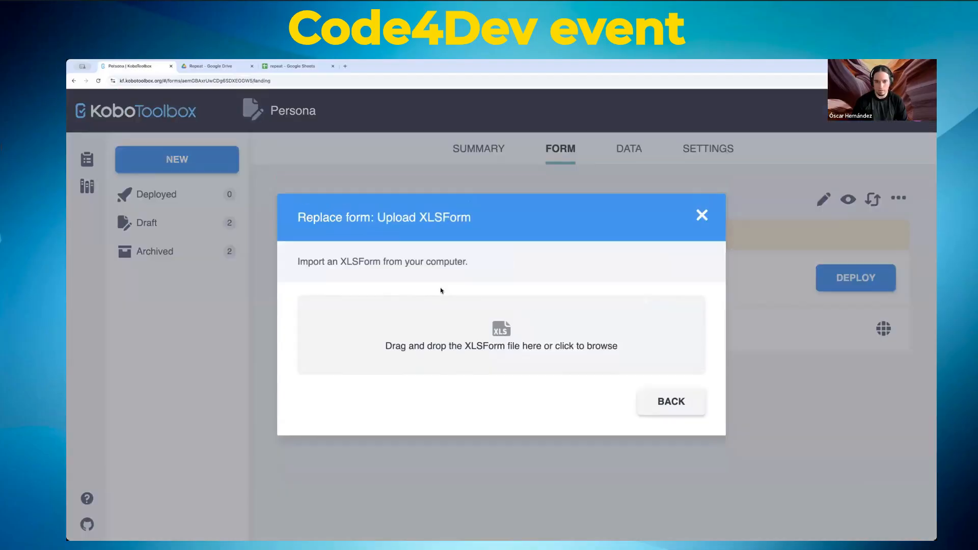
click(467, 341)
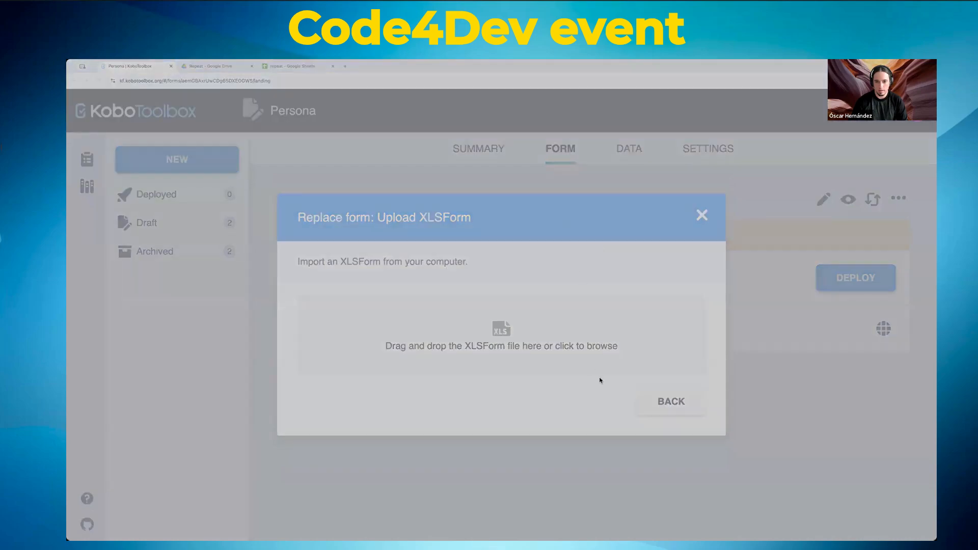
click(622, 366)
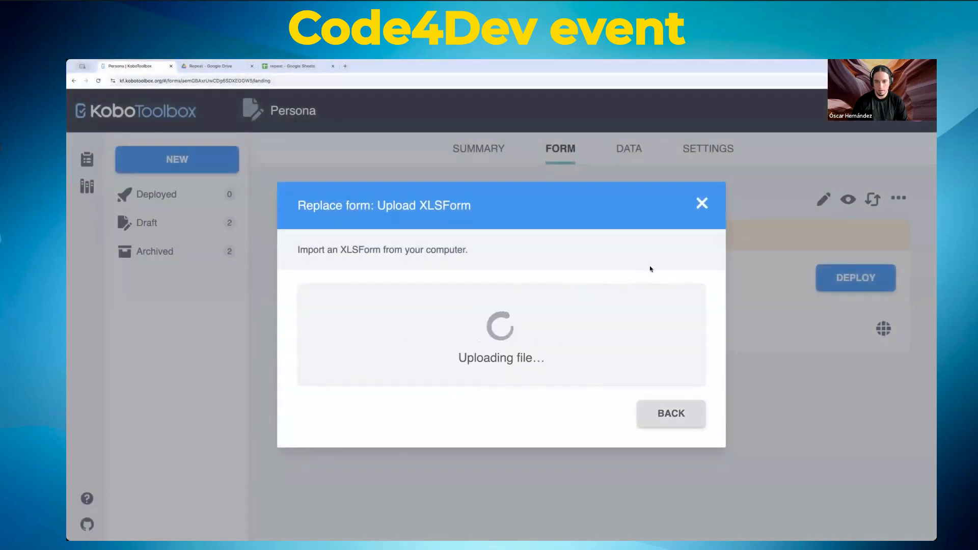
click(705, 208)
Step: Check the updated form's Nombre completo label, then go back to the repeat spreadsheet
click(824, 200)
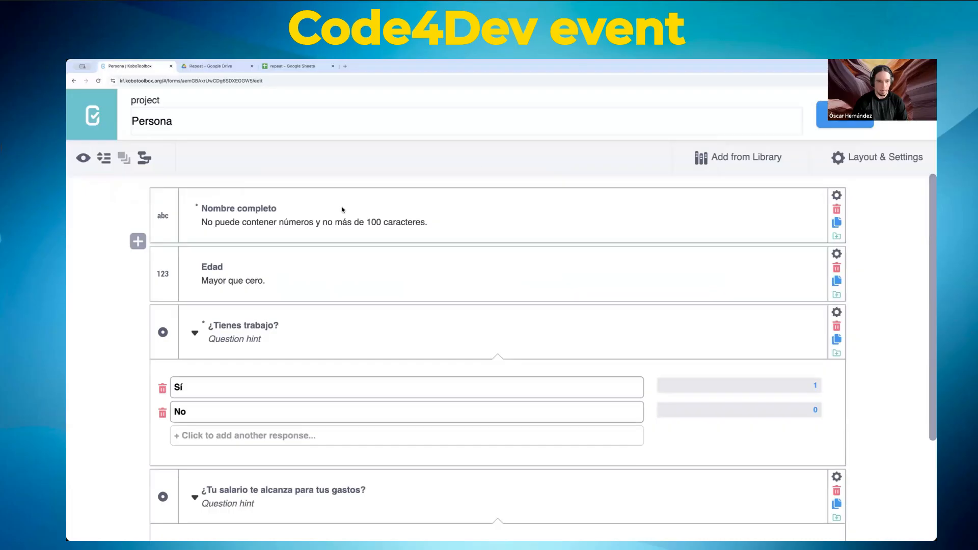
click(224, 208)
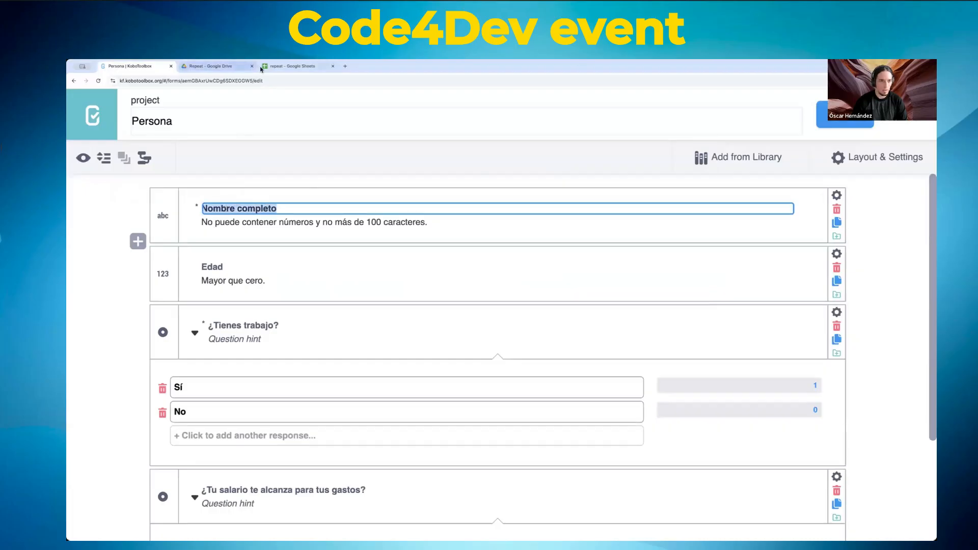
click(293, 67)
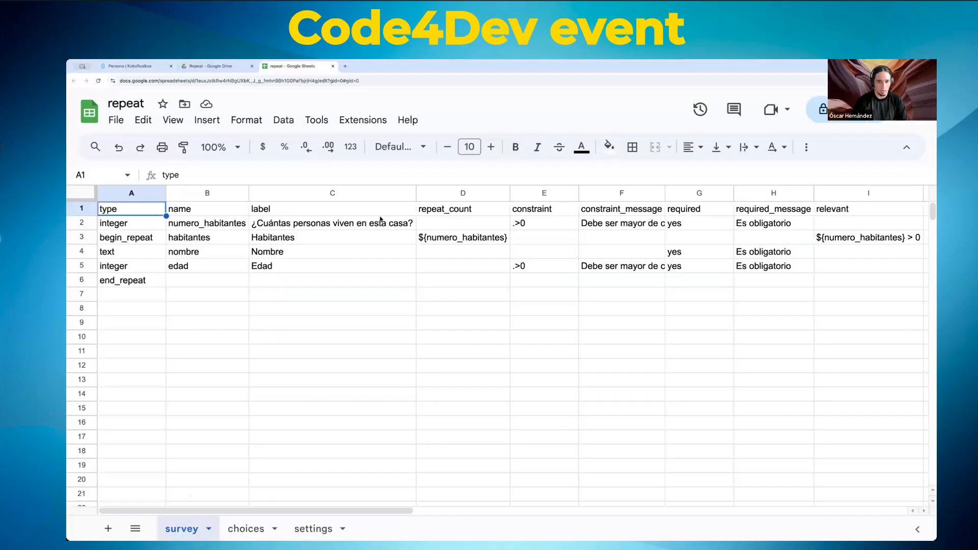
Step: Walk through the repeat example: numero_habitantes, begin_repeat/end_repeat rows, nombre, edad and repeat_count
click(212, 221)
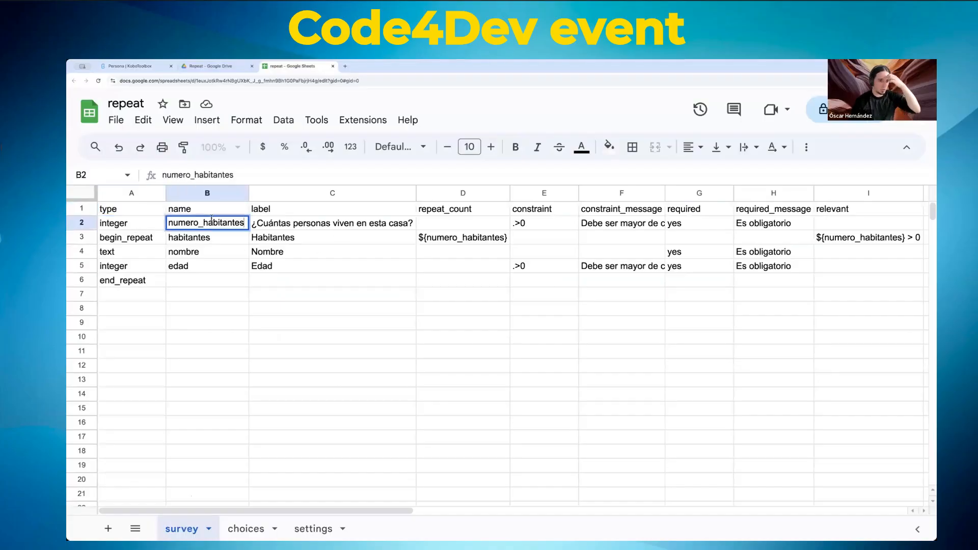
click(359, 224)
click(139, 239)
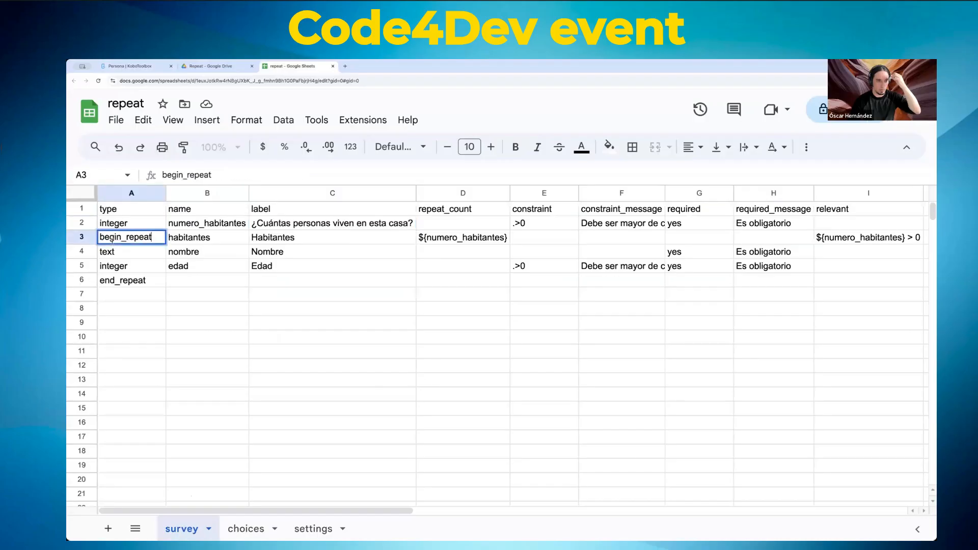
click(132, 281)
double_click(136, 275)
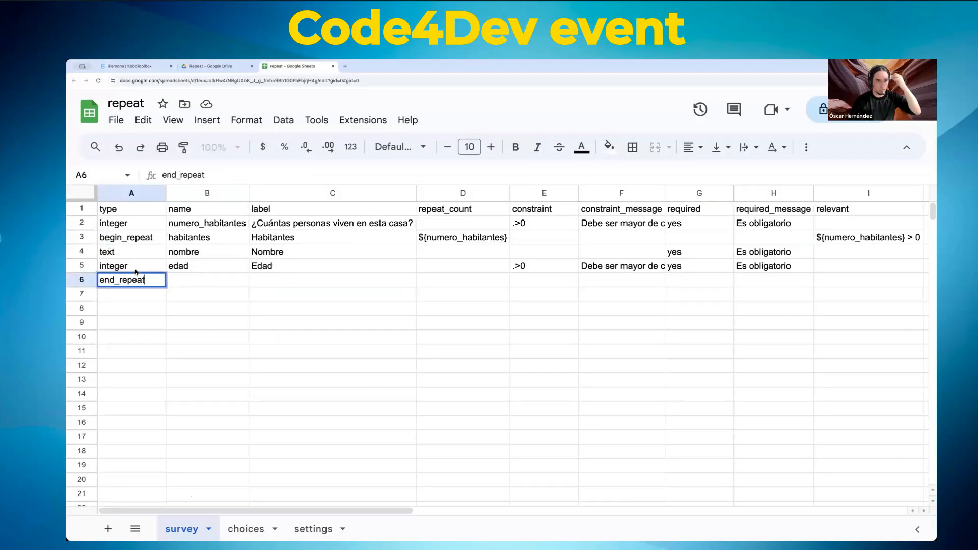
click(224, 255)
click(206, 265)
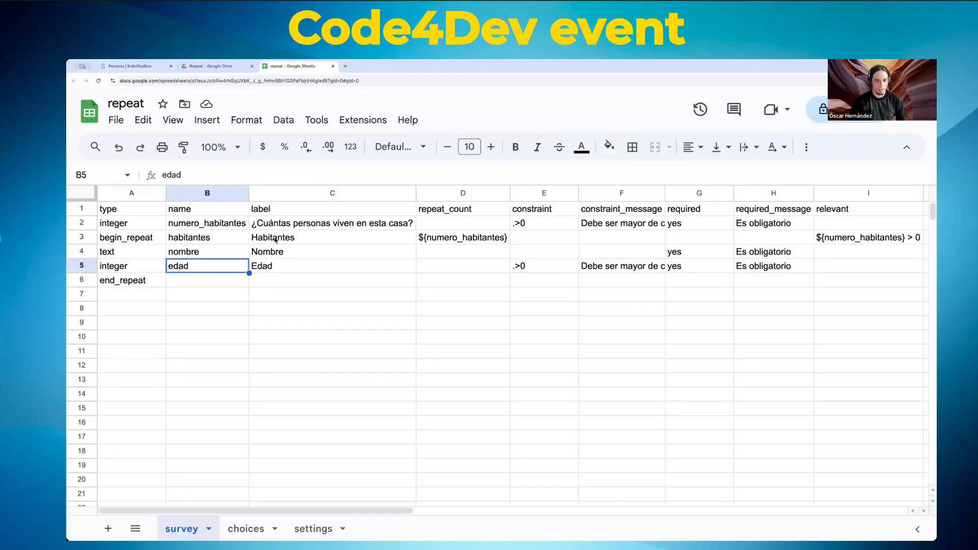
click(472, 237)
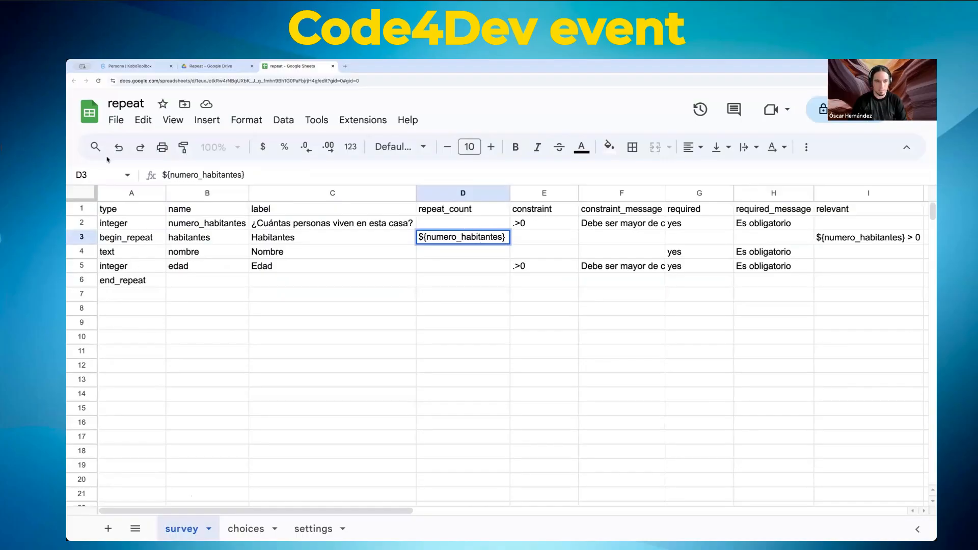
Step: Publish the spreadsheet to the web as a Microsoft Excel (.xlsx) link
click(115, 120)
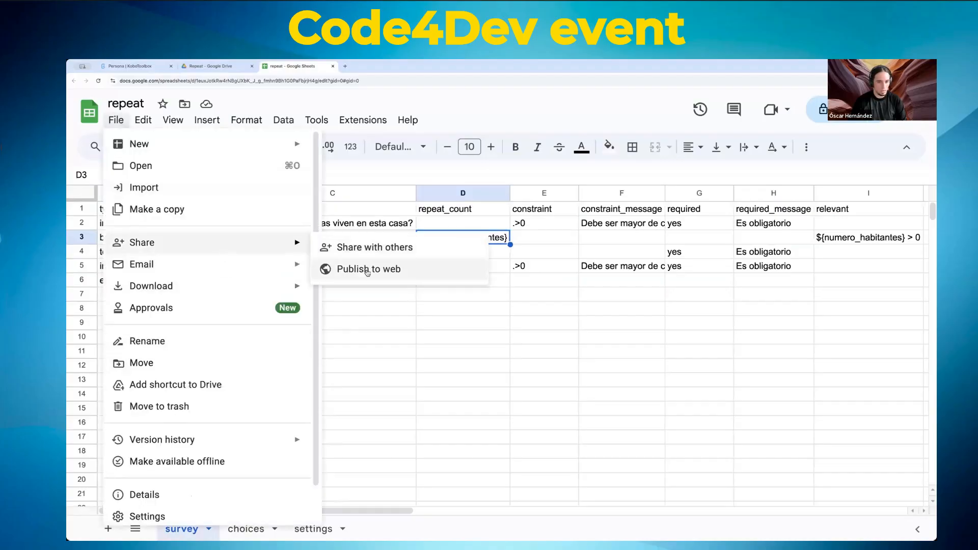
click(430, 265)
click(491, 253)
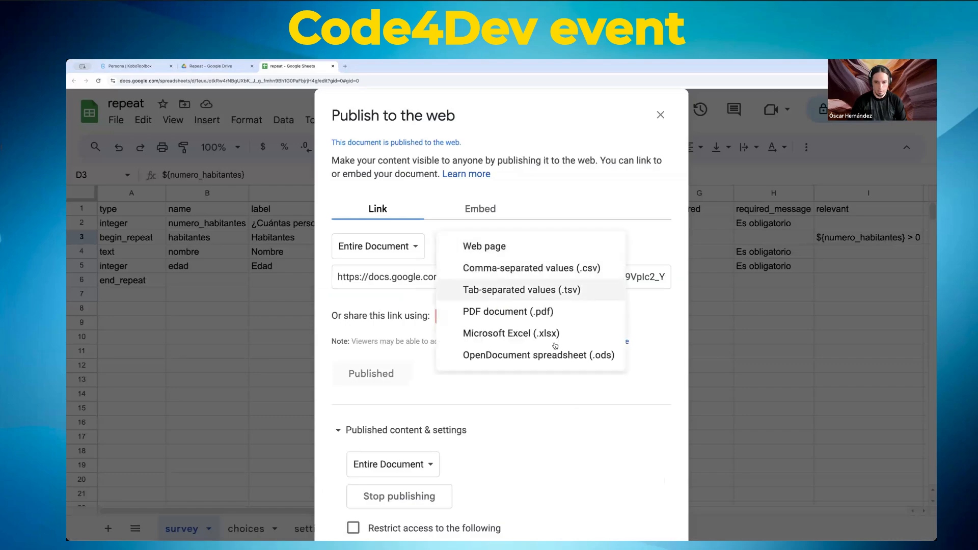
click(522, 331)
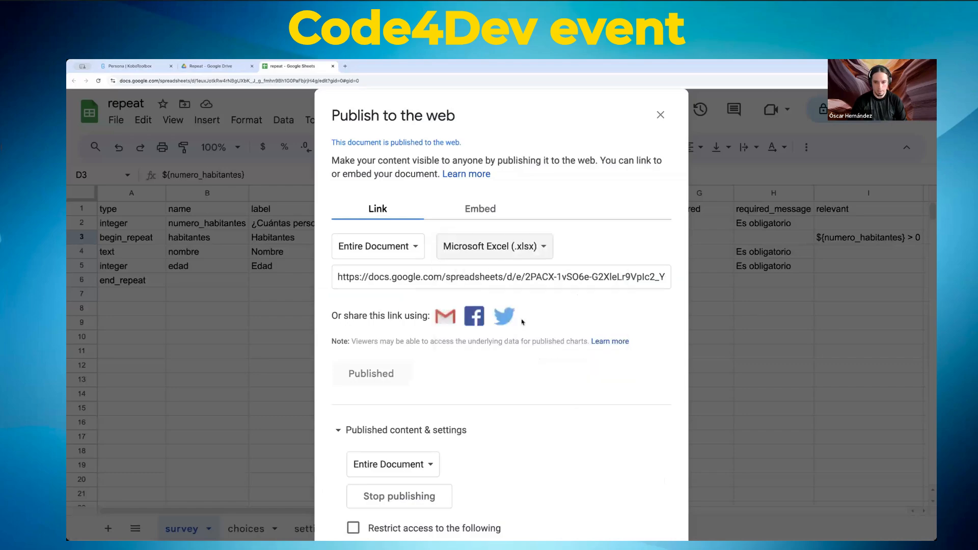
click(132, 66)
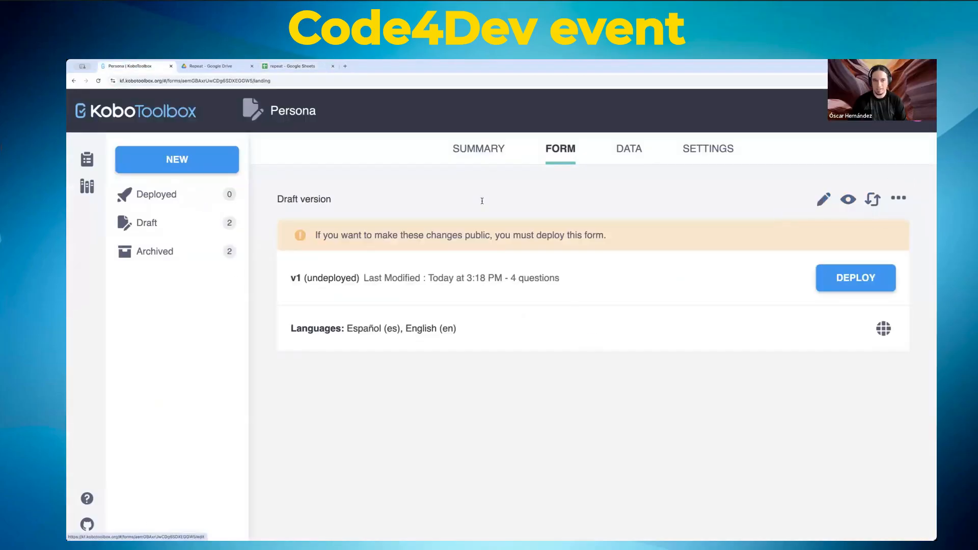
Step: Start a new project by importing an XLSForm from the pasted published spreadsheet link
click(176, 159)
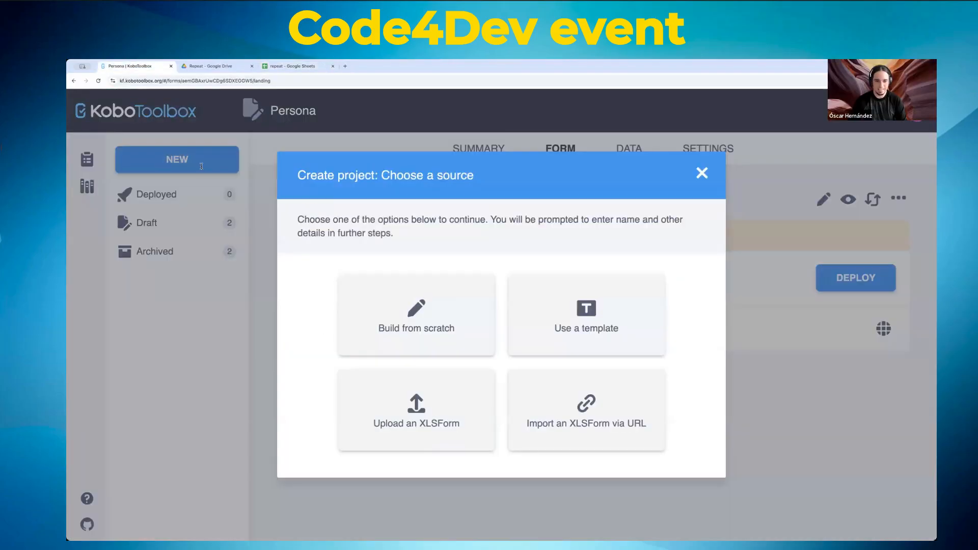
click(590, 422)
click(462, 351)
key(ctrl+v)
click(684, 387)
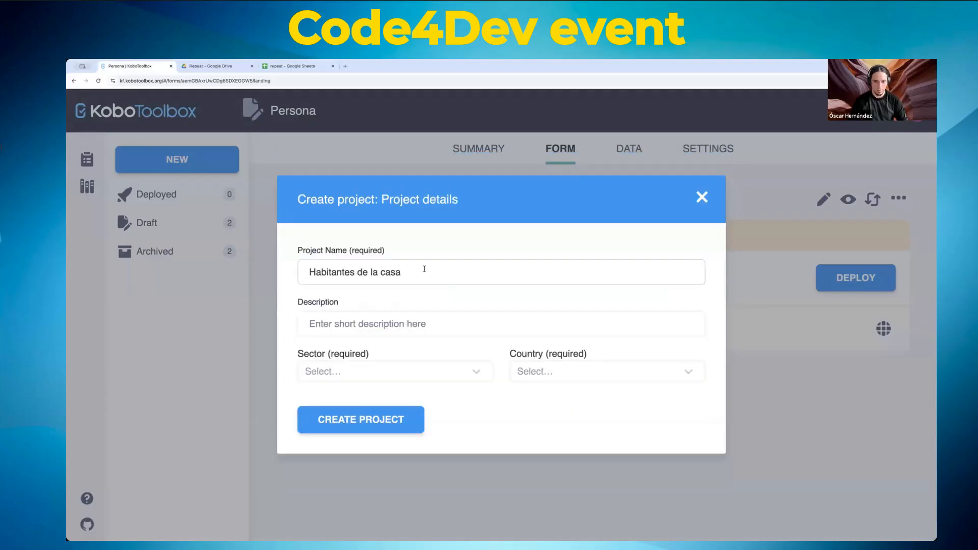
Step: Set the new project's sector to Other and its country to Mexico
click(399, 374)
drag(489, 276, 489, 349)
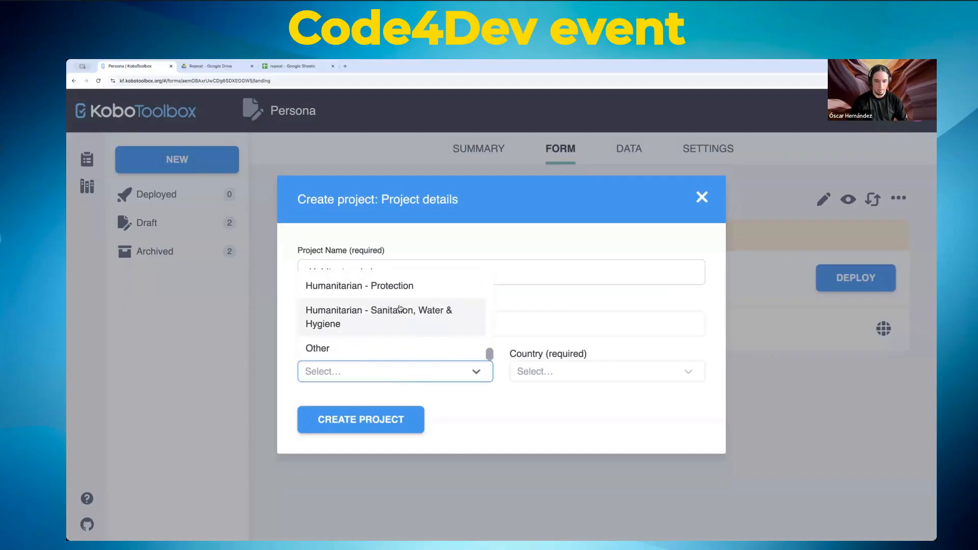
click(380, 349)
click(606, 375)
text(mex)
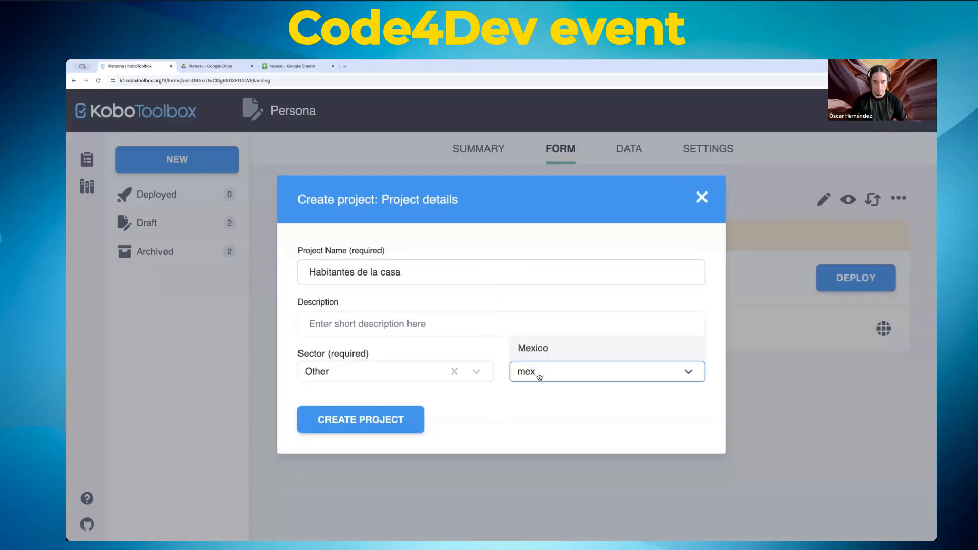
click(541, 349)
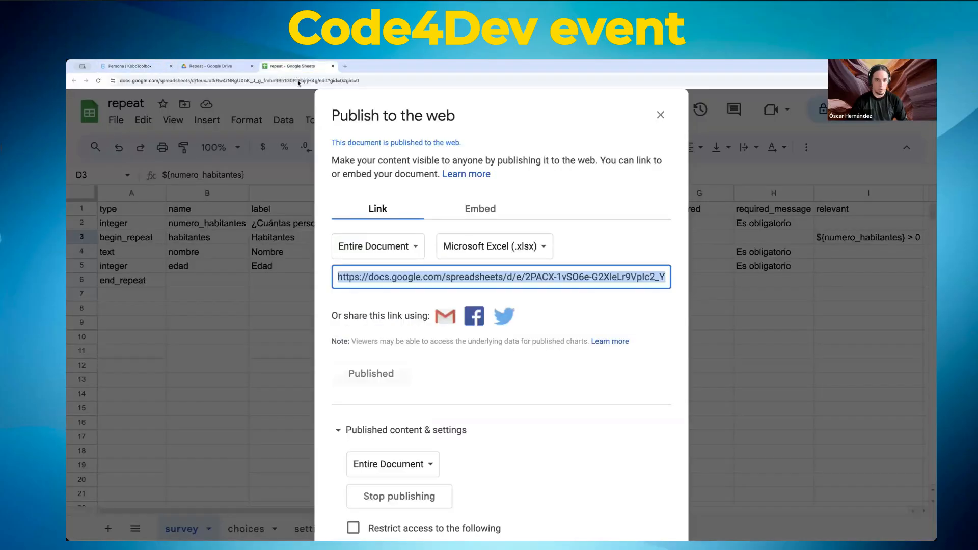
Step: Close the publish-to-web settings and create the Habitantes de la casa project
click(290, 66)
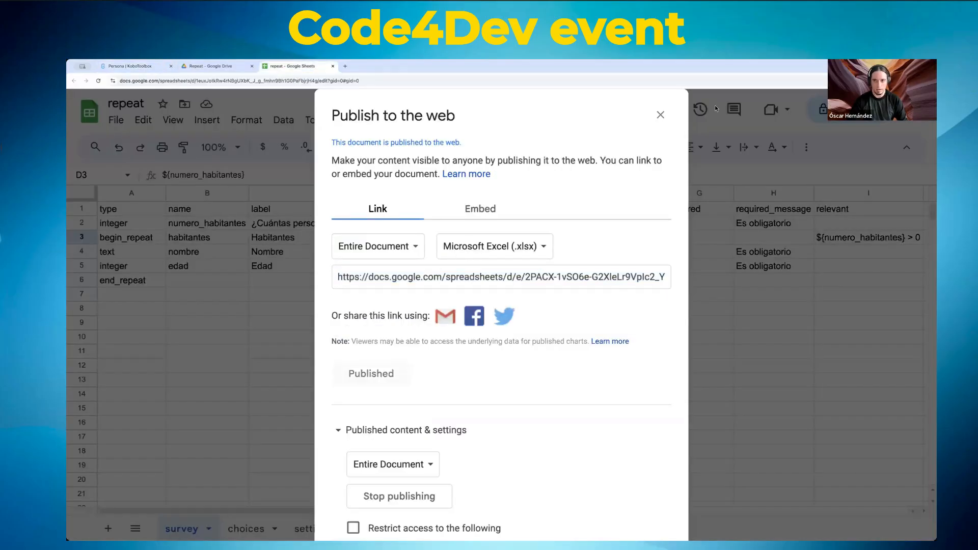
click(660, 114)
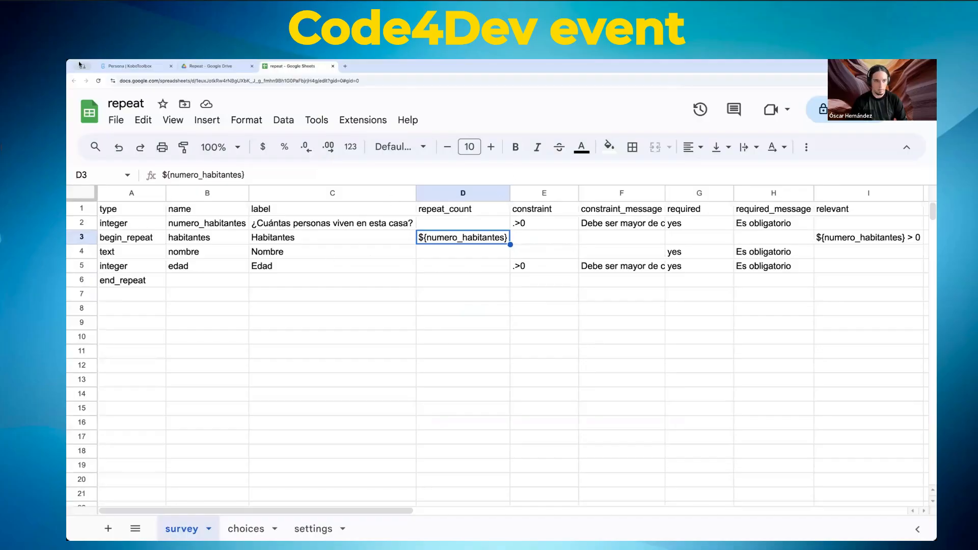
click(127, 67)
click(361, 420)
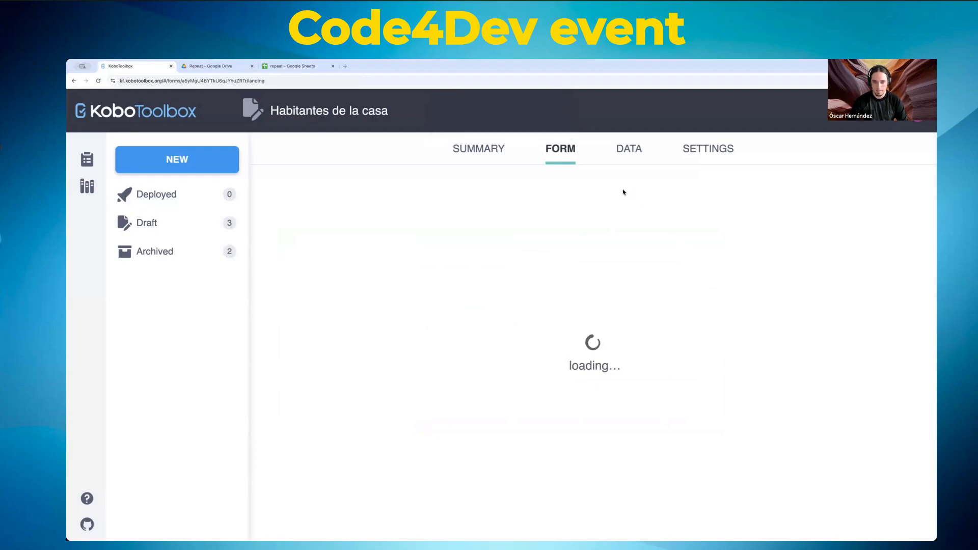
click(340, 80)
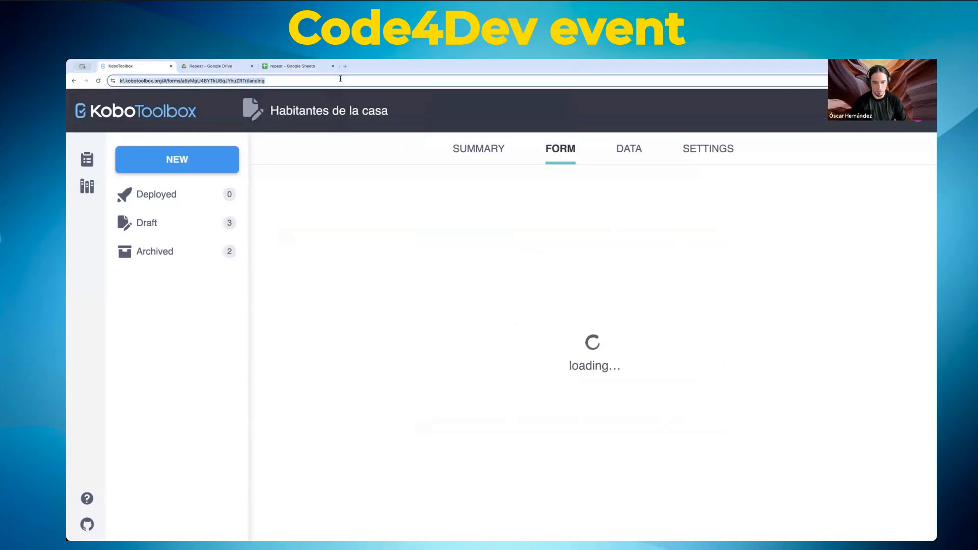
click(341, 80)
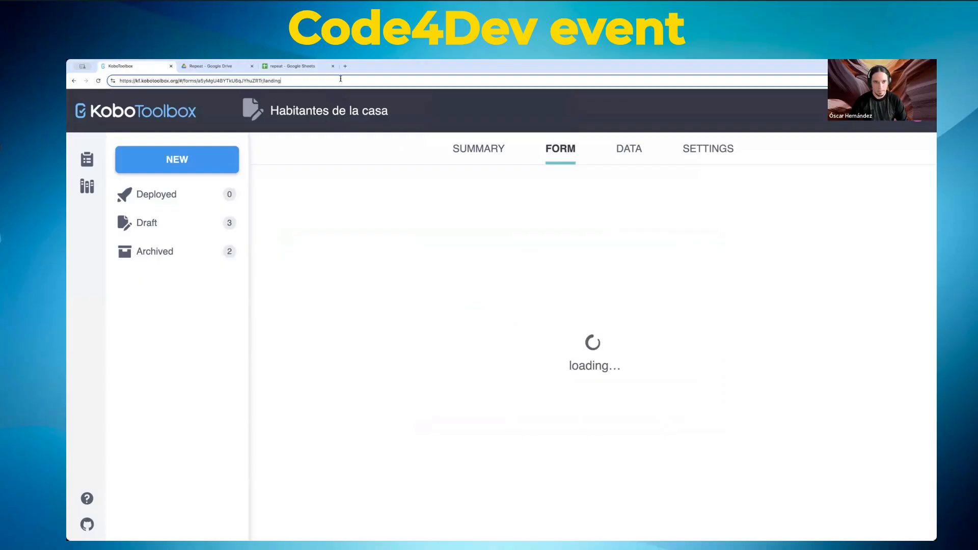
Step: Reload the project, open its form builder, compare the begin_repeat/end_repeat rows, and preview the form
key(Return)
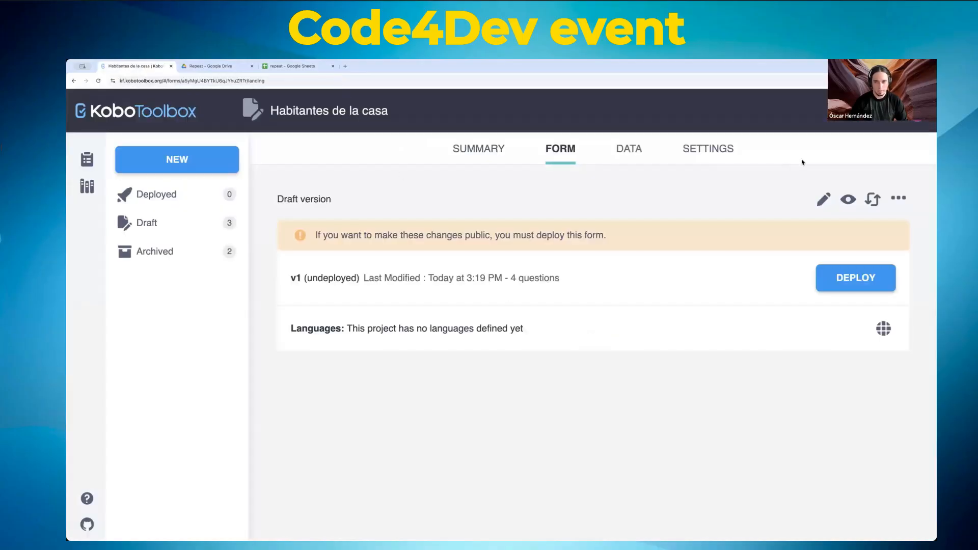
click(823, 198)
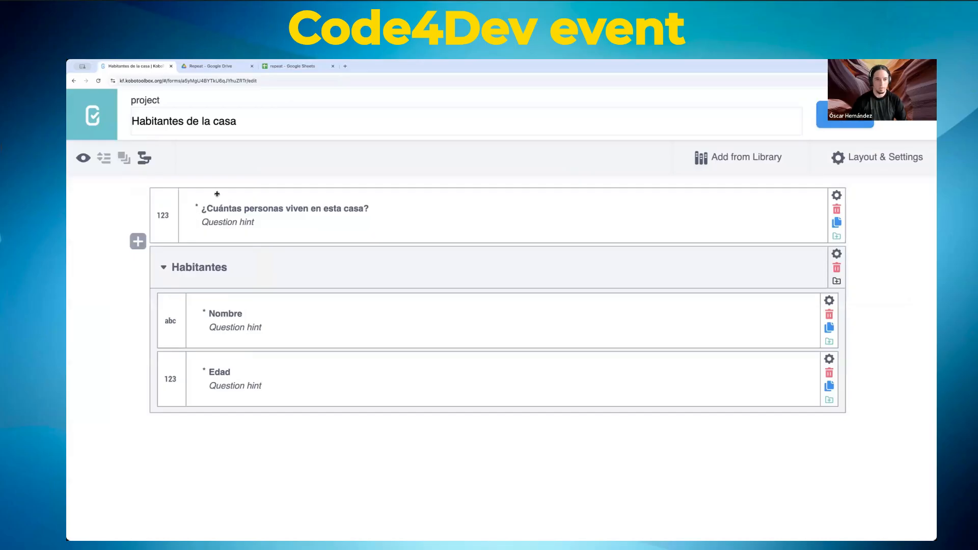
click(285, 66)
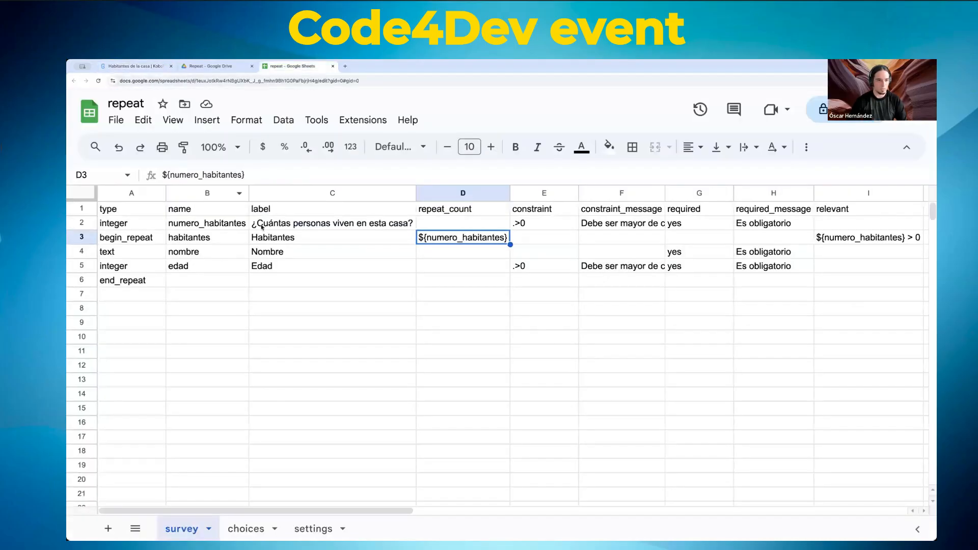
click(129, 238)
click(134, 284)
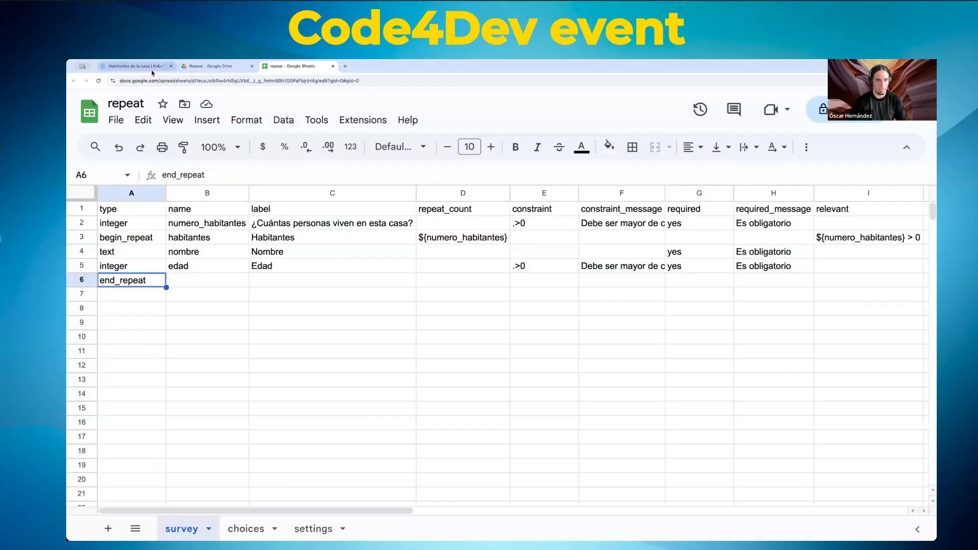
click(134, 66)
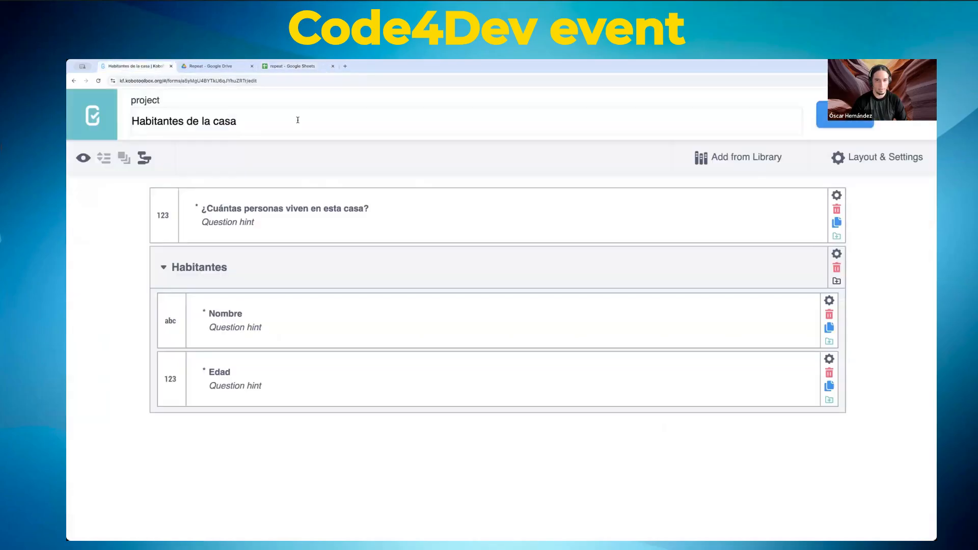
click(82, 159)
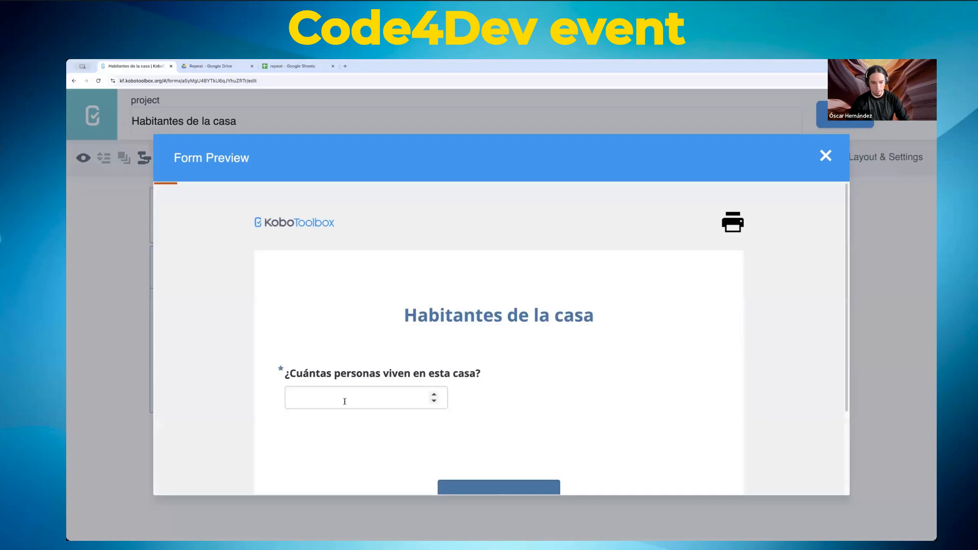
click(362, 395)
scroll(590, 356, down, 1)
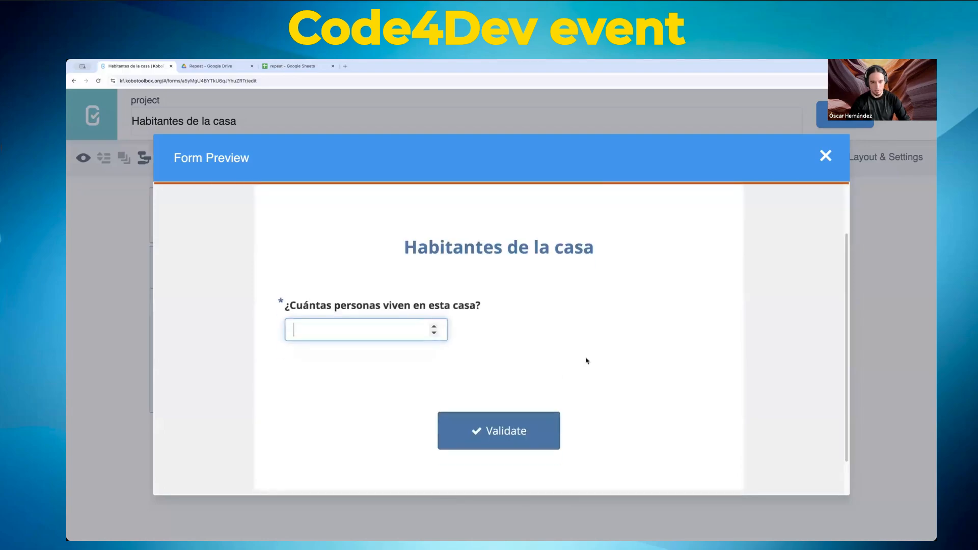
text(2)
key(Tab)
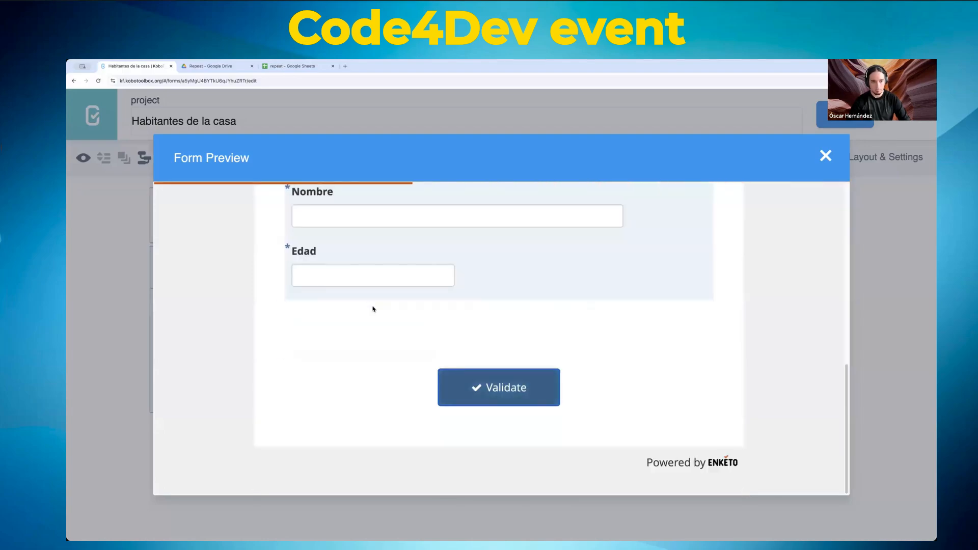
scroll(374, 309, up, 4)
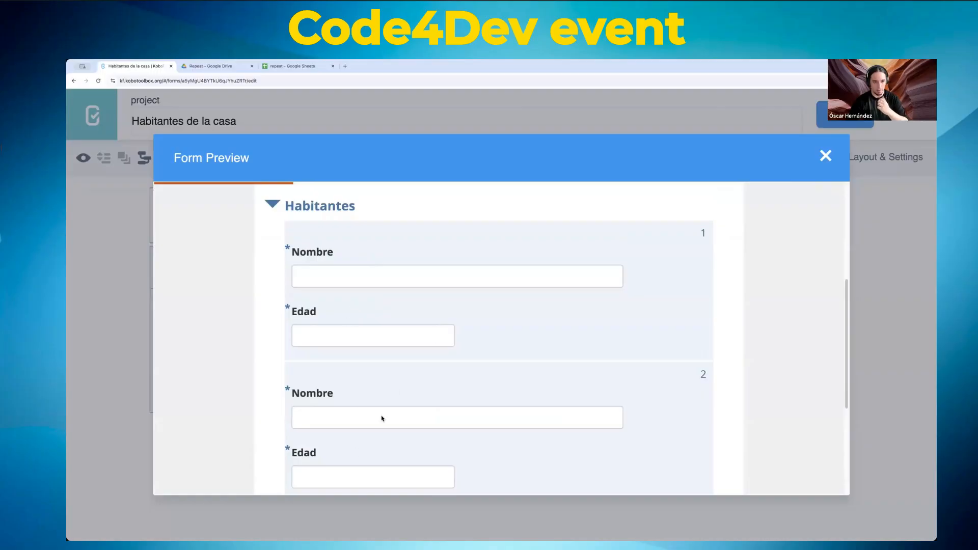
click(274, 206)
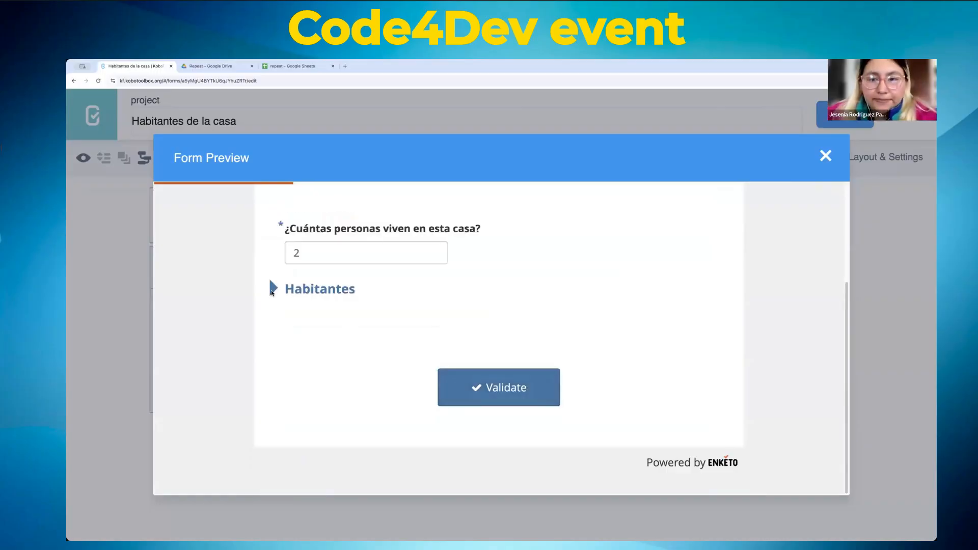
click(274, 287)
click(841, 160)
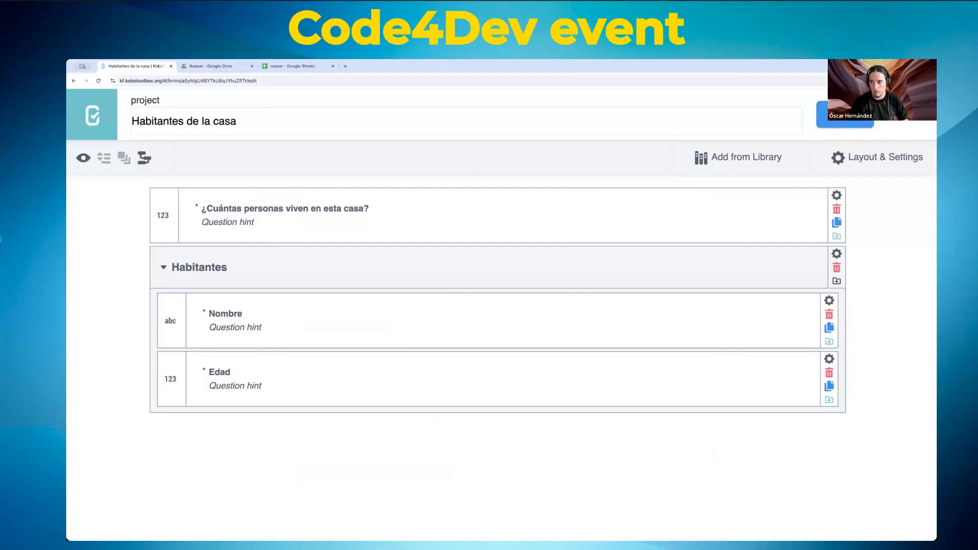
Step: Close the form editor and deploy the Habitantes de la casa form
click(913, 114)
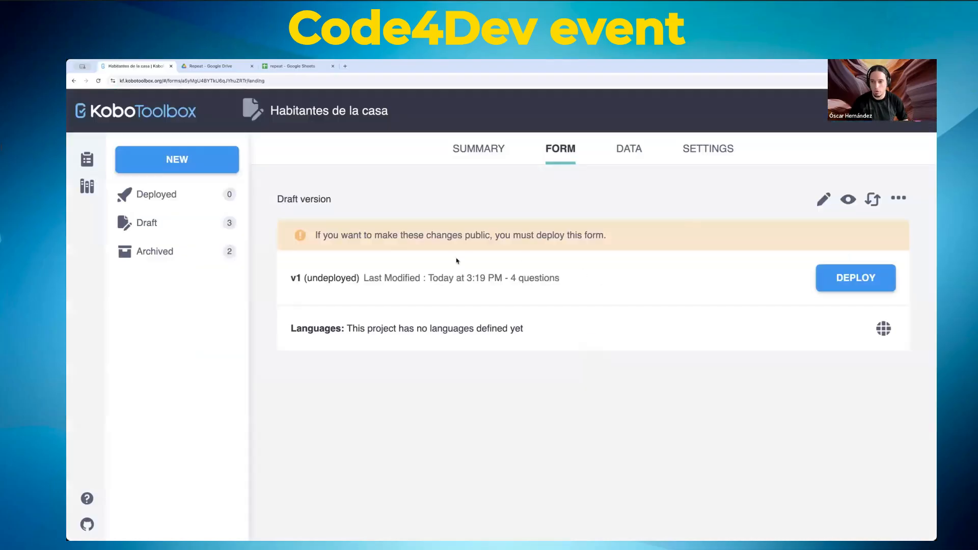
click(859, 280)
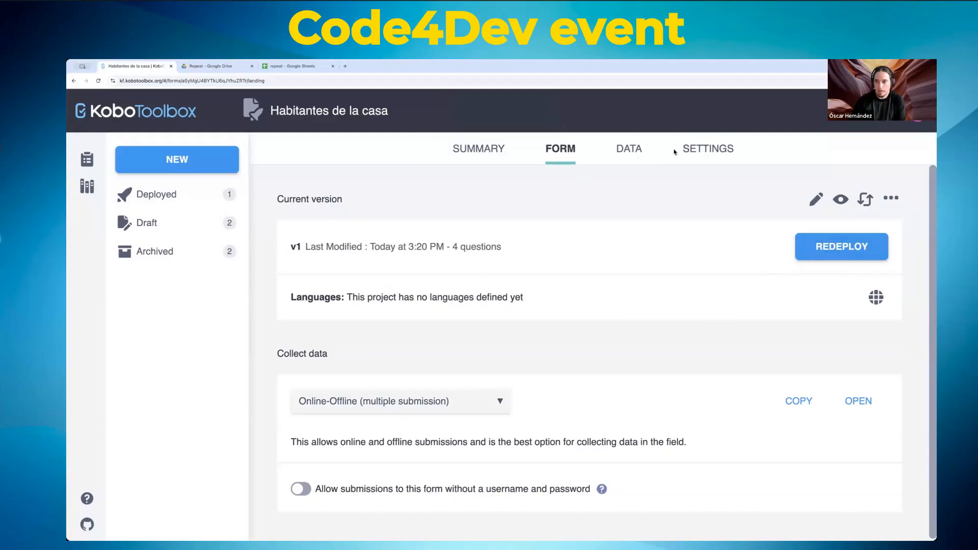
Step: In Sharing settings, add the test user's username and grant only the Add submissions permission
click(720, 148)
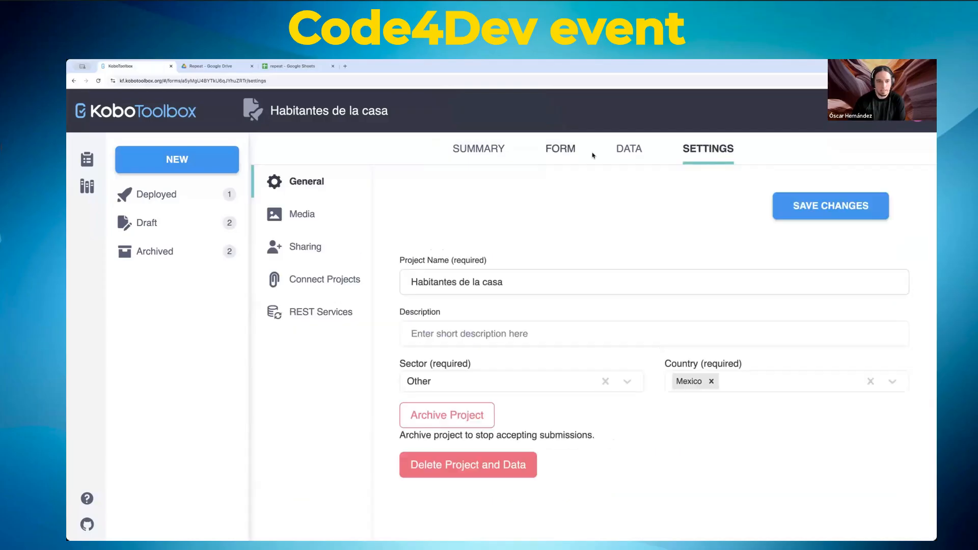
click(303, 246)
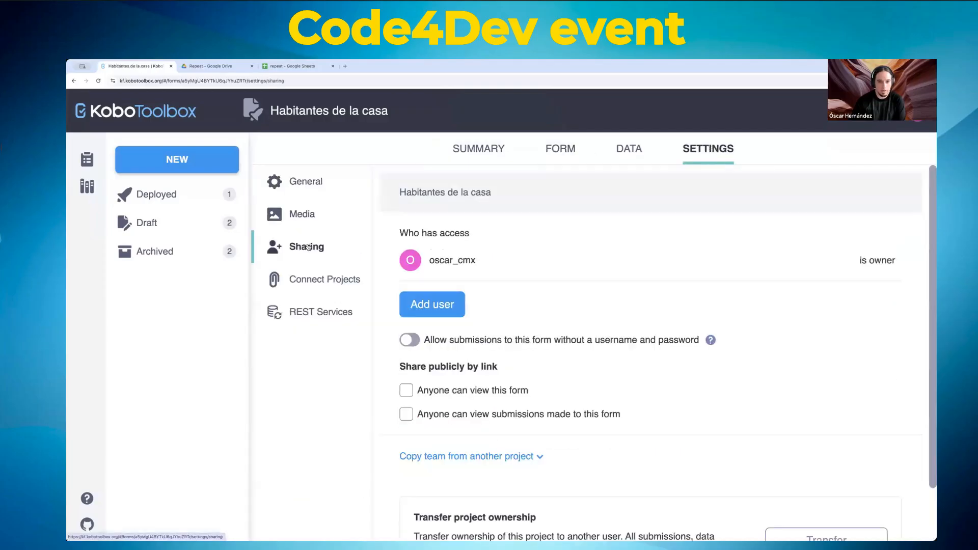
click(455, 312)
text(test)
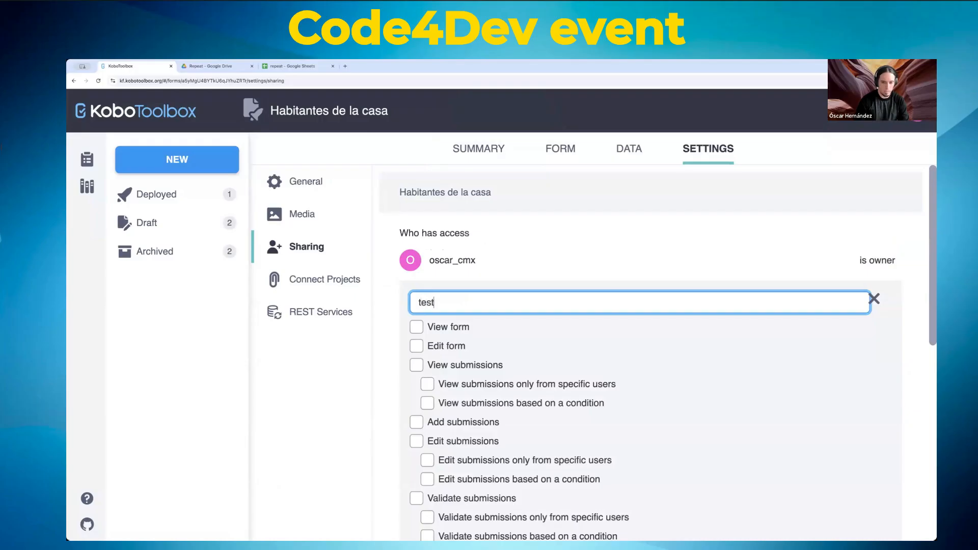
text(_cmx)
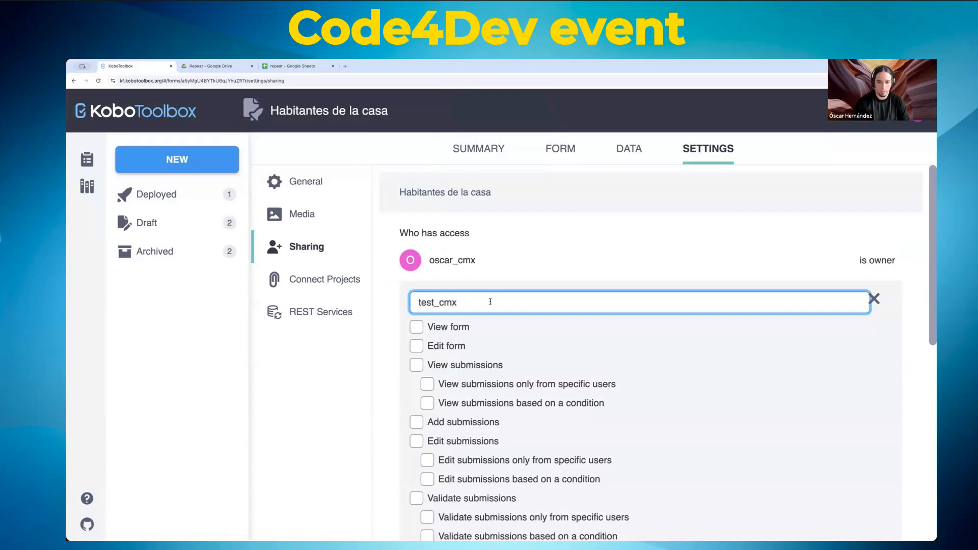
click(393, 298)
scroll(458, 306, down, 5)
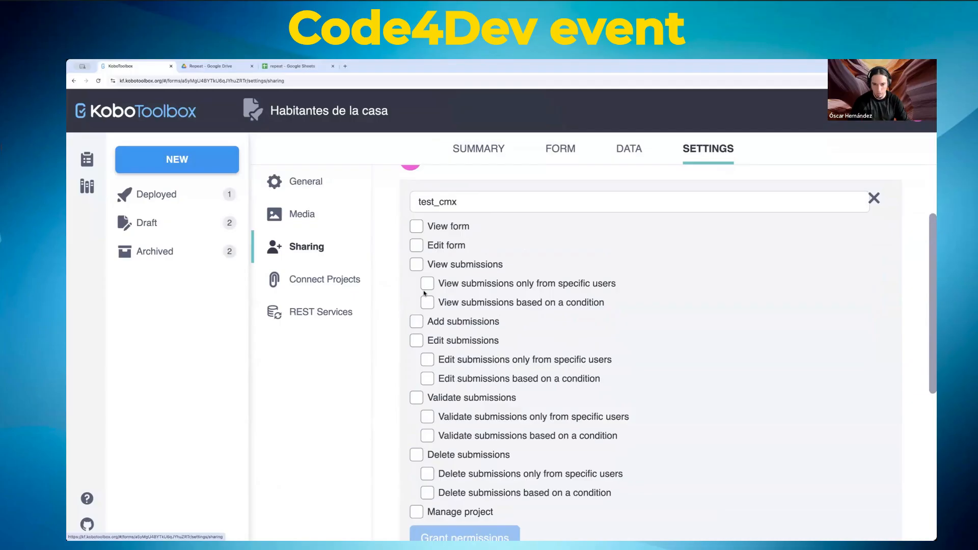
scroll(478, 398, down, 1)
scroll(416, 326, down, 3)
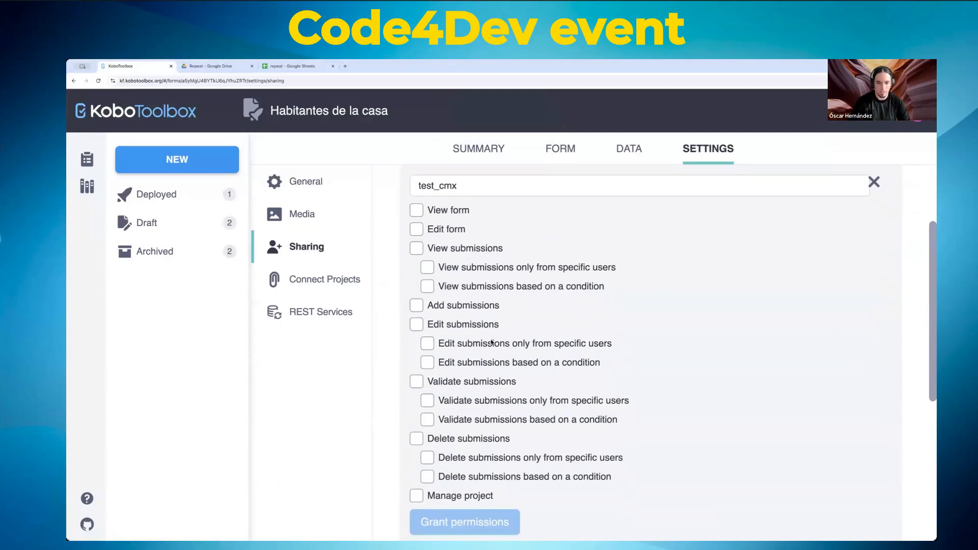
click(416, 295)
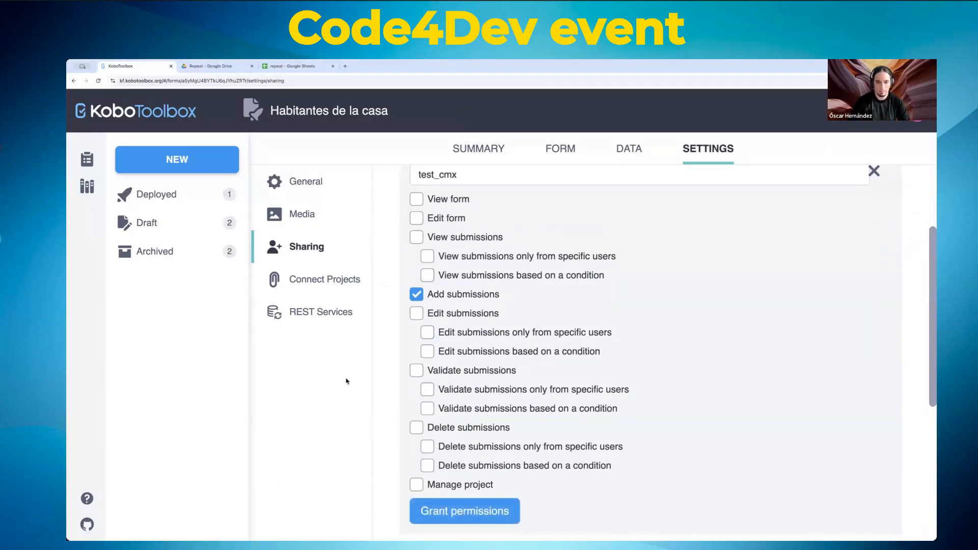
scroll(380, 357, down, 3)
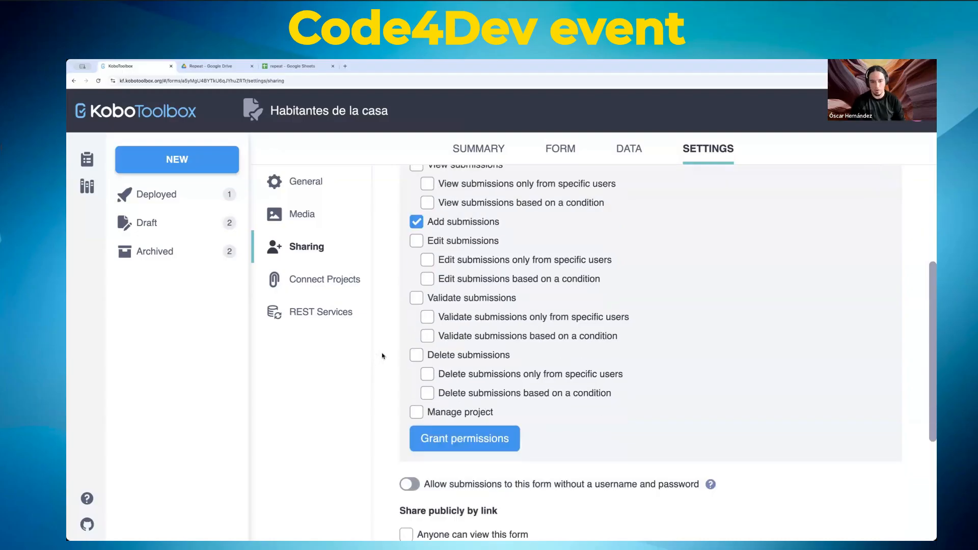
scroll(458, 427, up, 2)
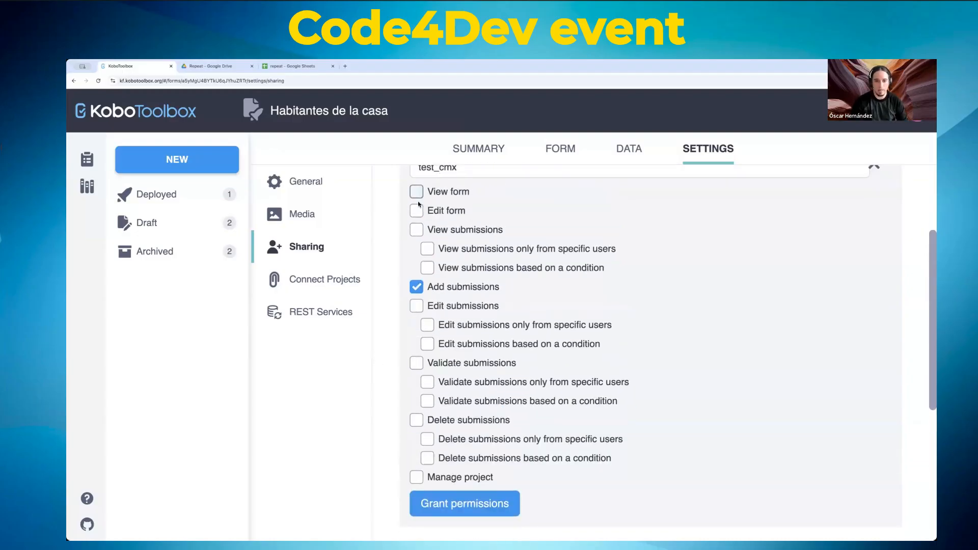
click(422, 502)
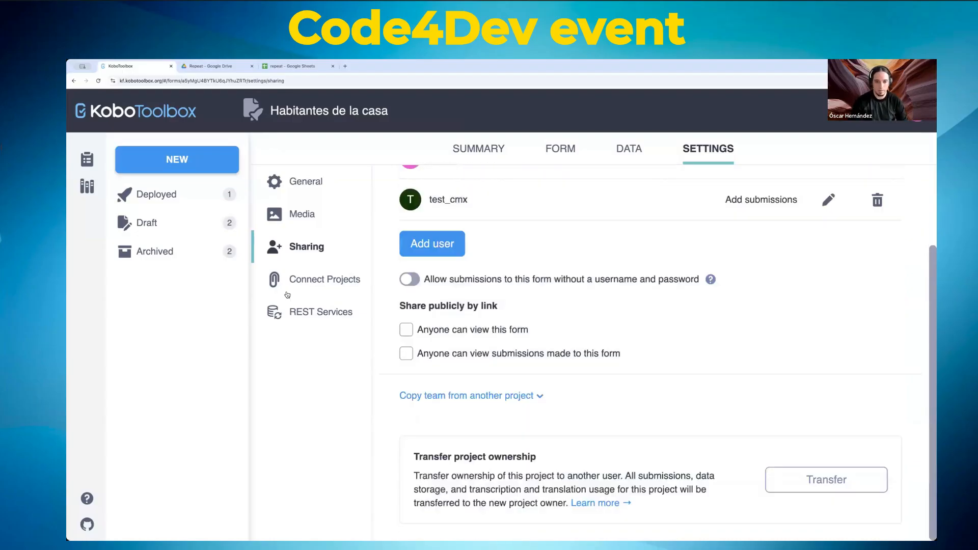
scroll(513, 275, up, 3)
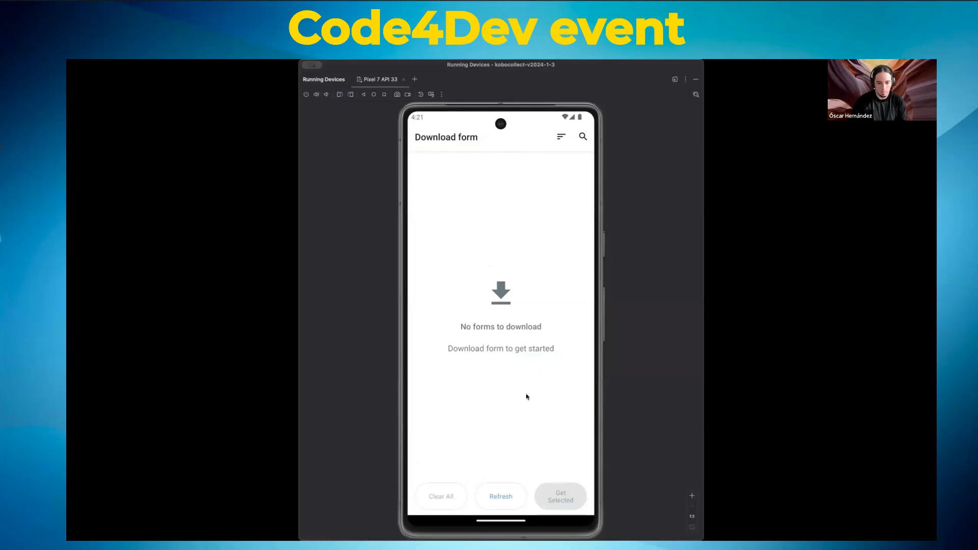
Step: Refresh the server form list, select Habitantes de la casa, and download it to the device
click(508, 497)
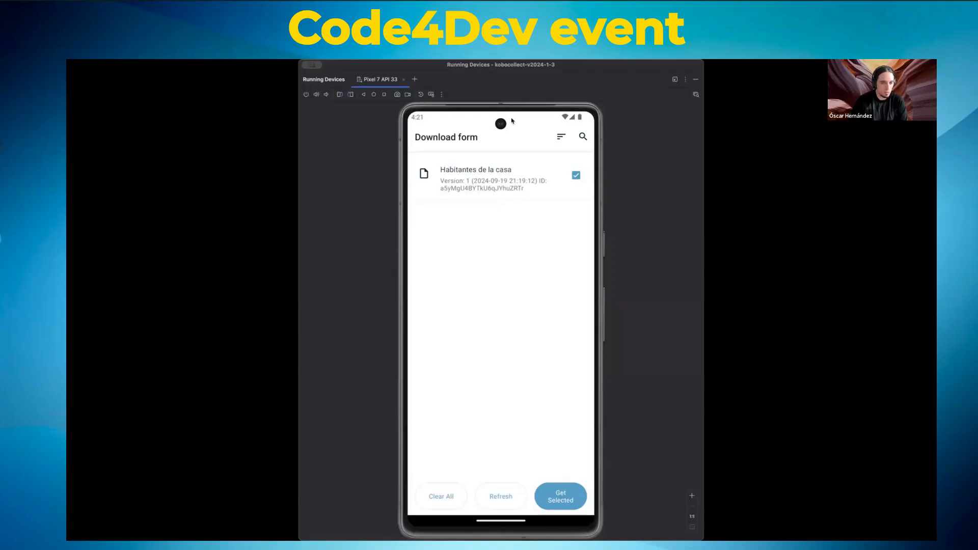
click(575, 176)
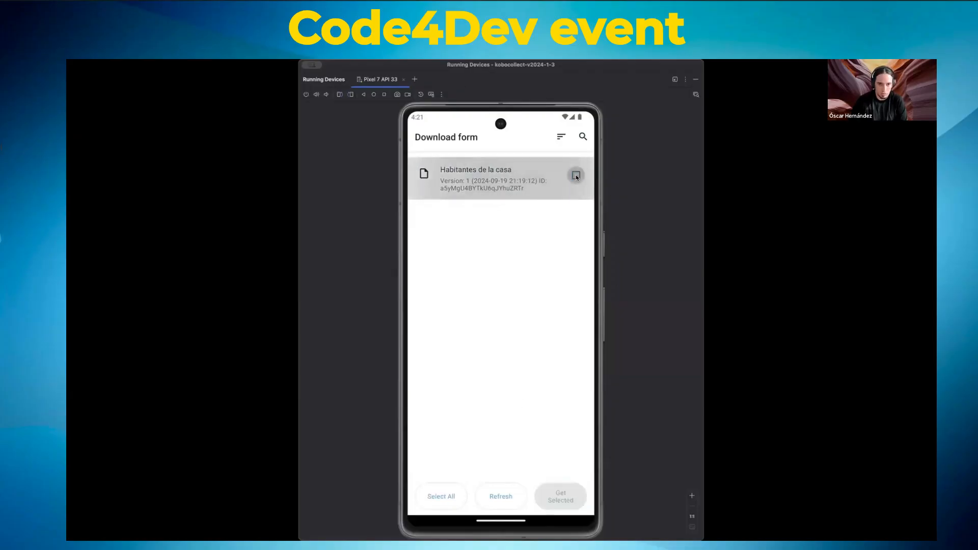
click(576, 175)
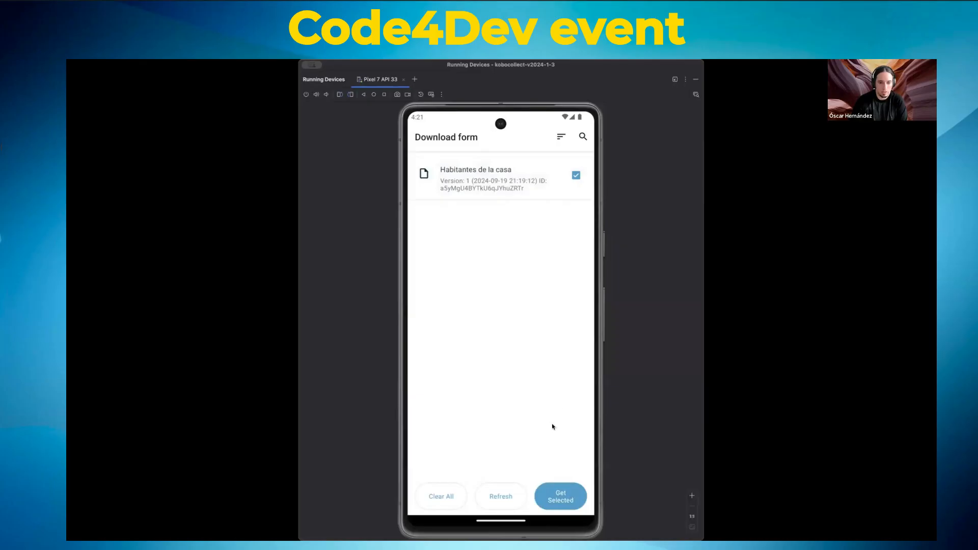
click(563, 497)
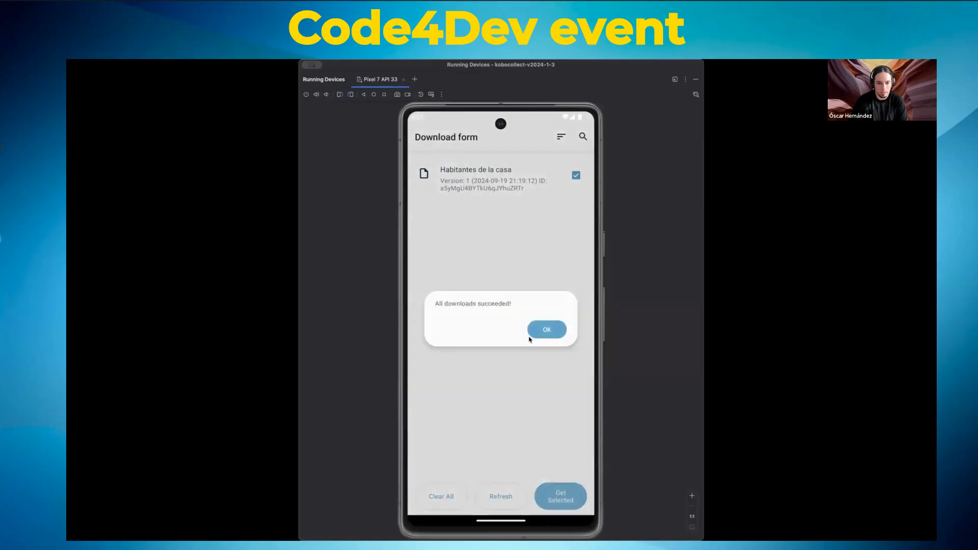
click(542, 330)
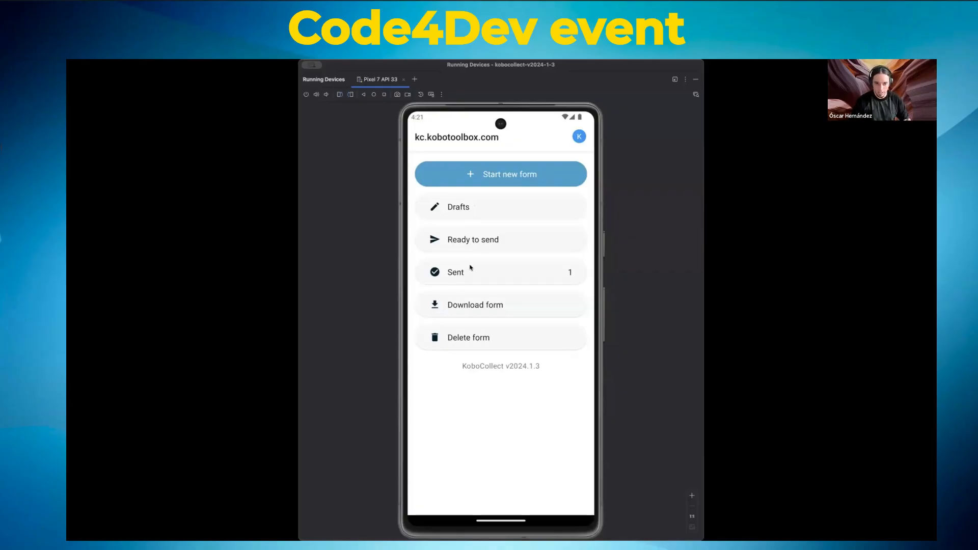
Step: Download the Habitantes de la casa form once more from the Download form list
click(506, 305)
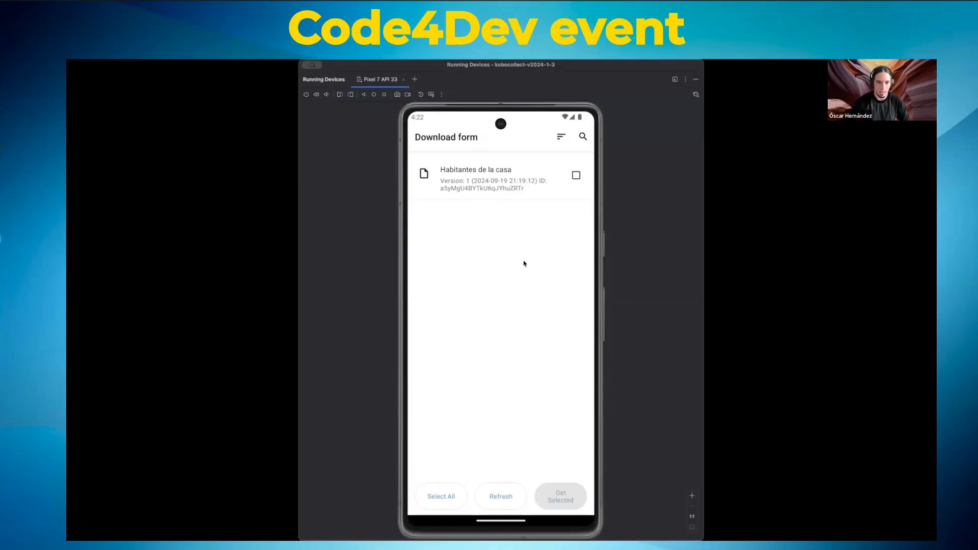
click(575, 176)
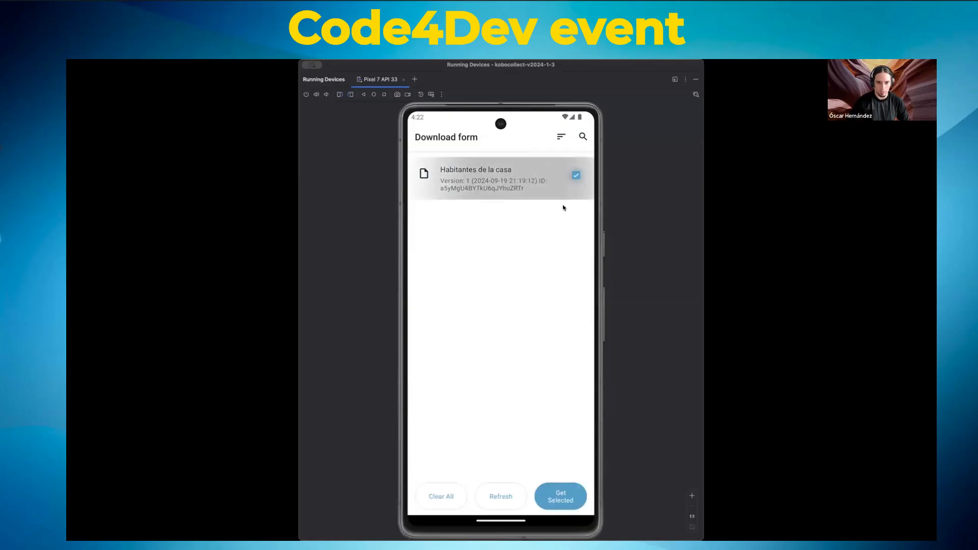
click(565, 500)
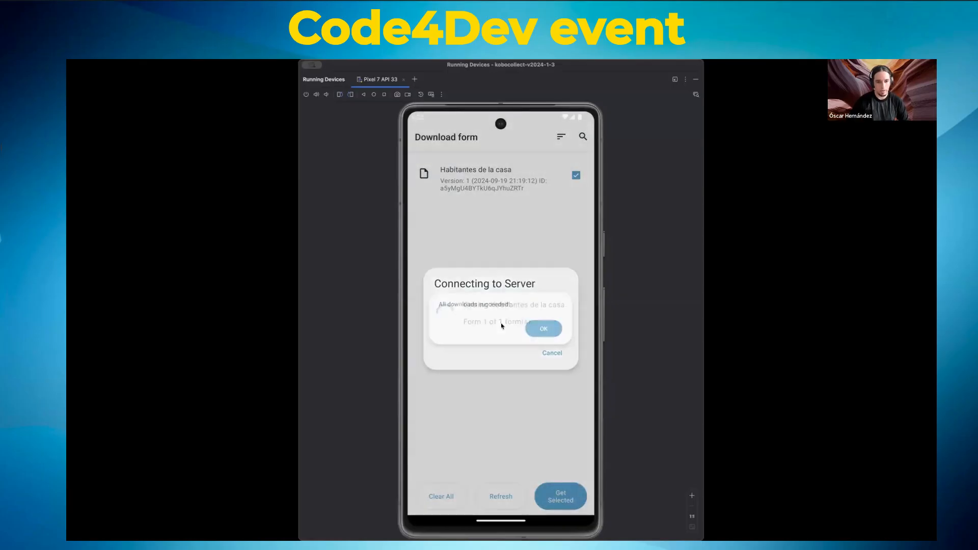
click(547, 329)
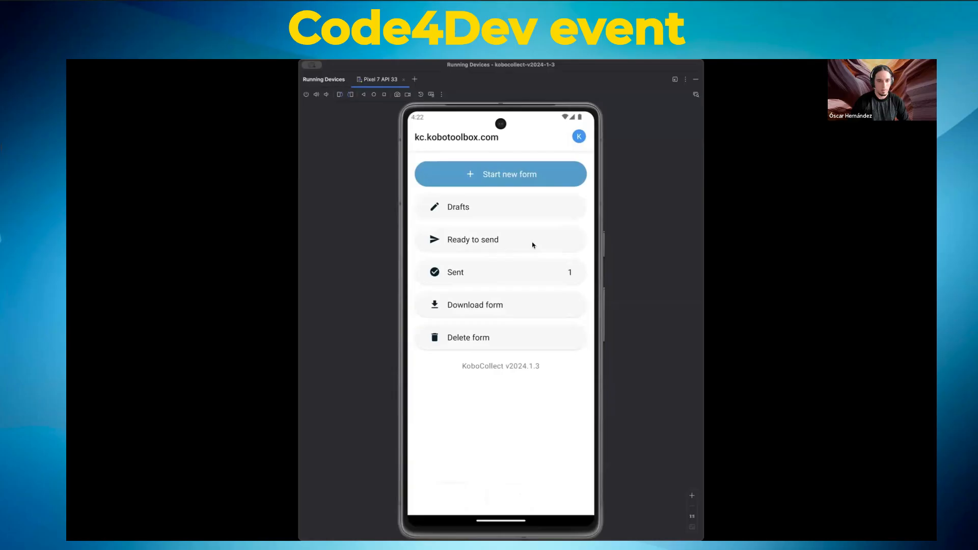
Step: Start a Habitantes de la casa entry: 2 residents, the first resident's name and age 12
click(497, 170)
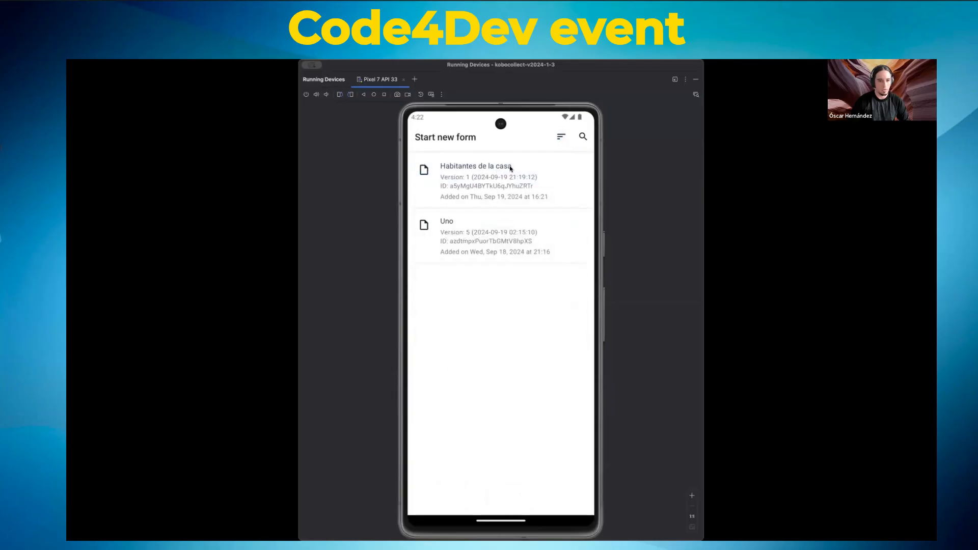
click(485, 186)
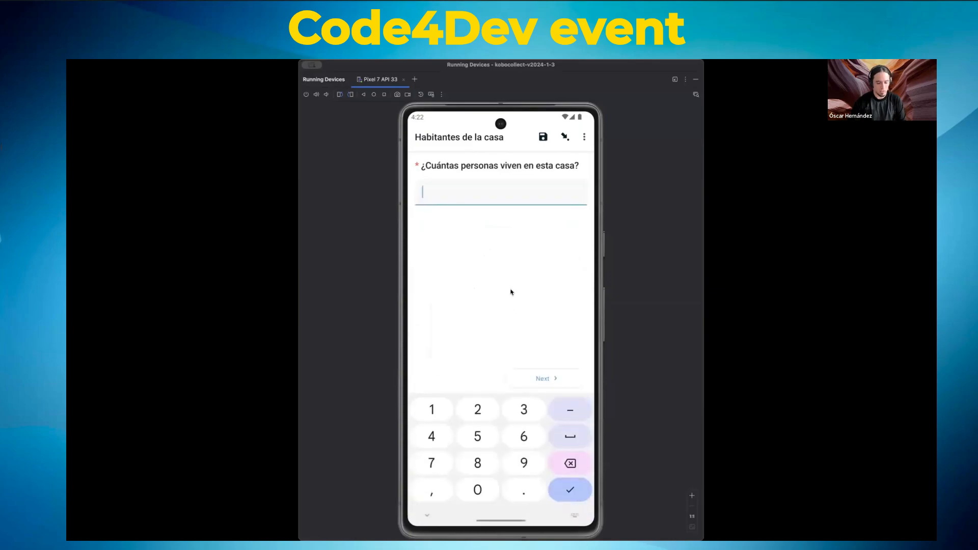
text(2)
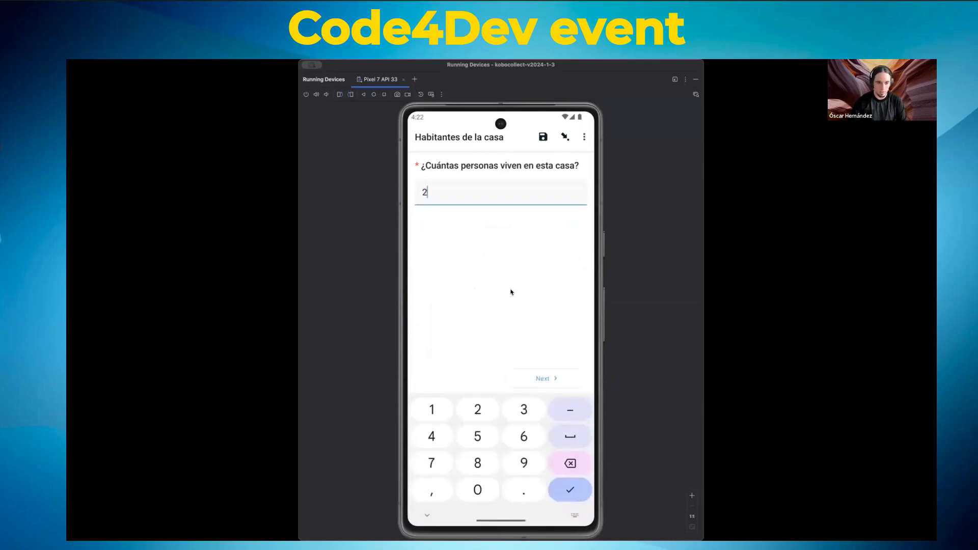
click(544, 378)
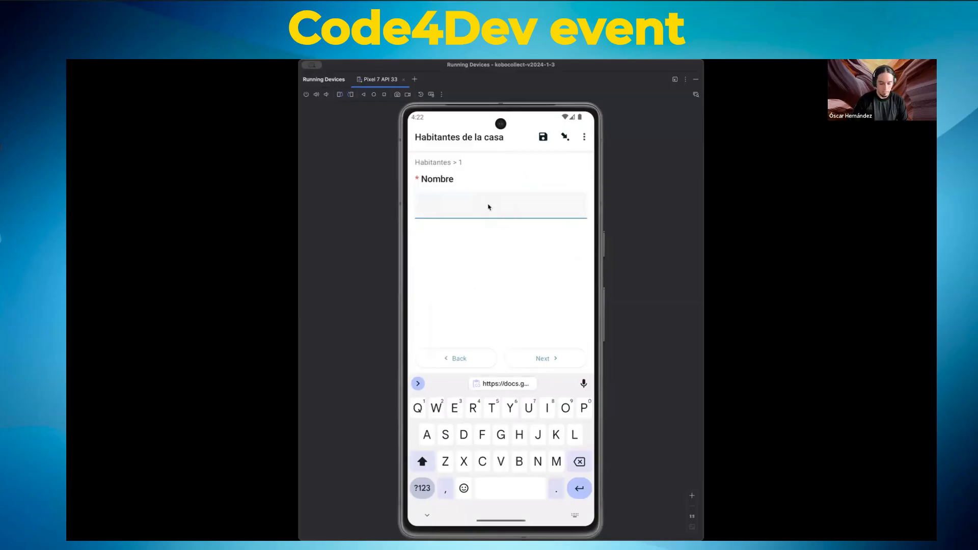
text(Pedro)
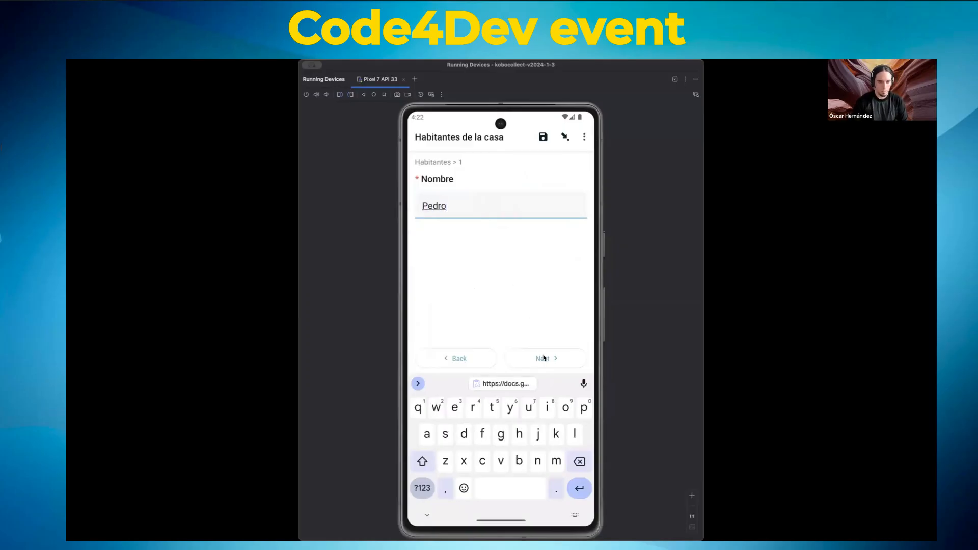
click(543, 358)
text(12)
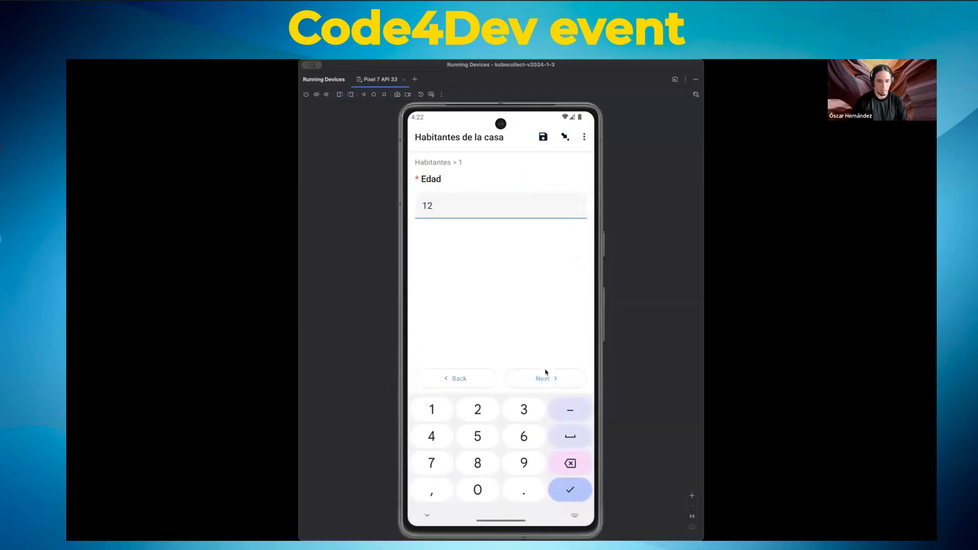
click(546, 373)
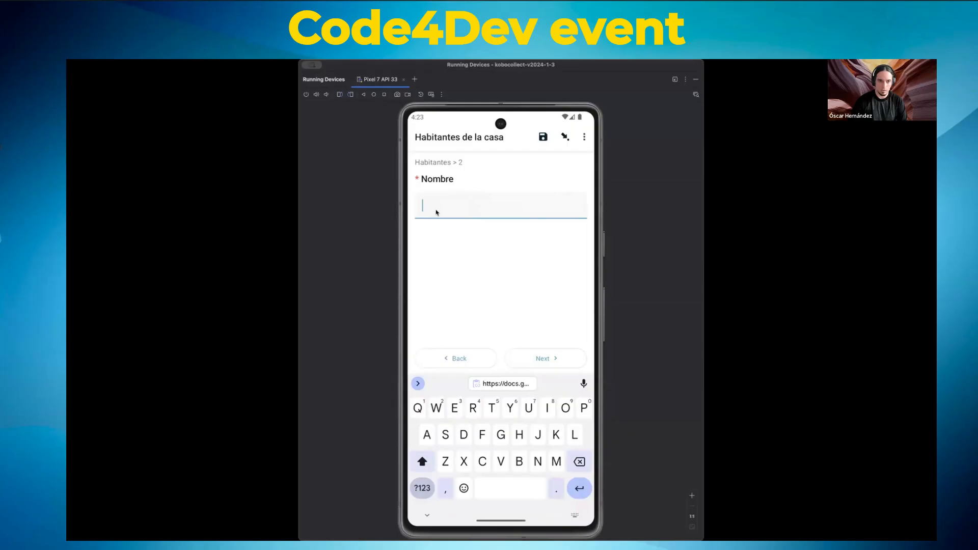
Step: Enter the second resident's name and age 1, then finalize the form
text(Maria)
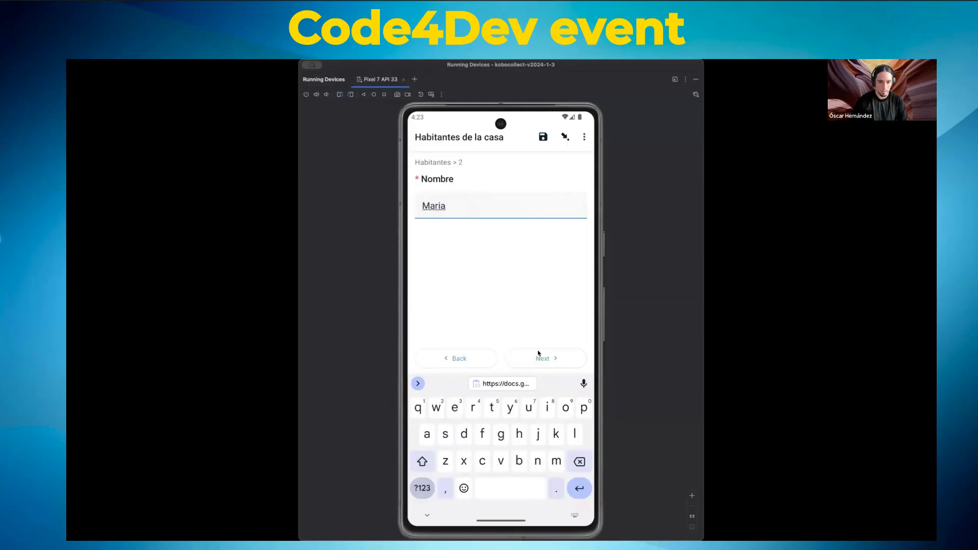
click(540, 357)
text(1)
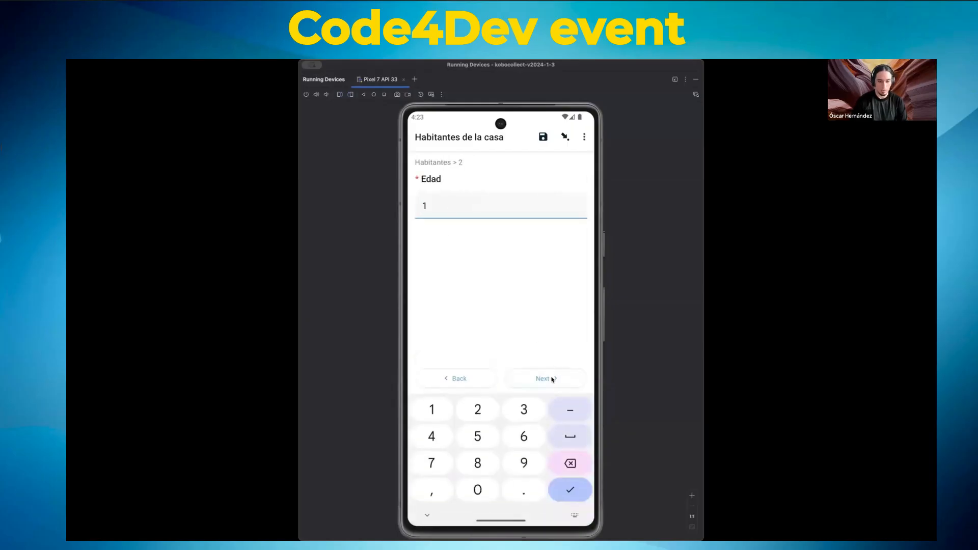
click(552, 379)
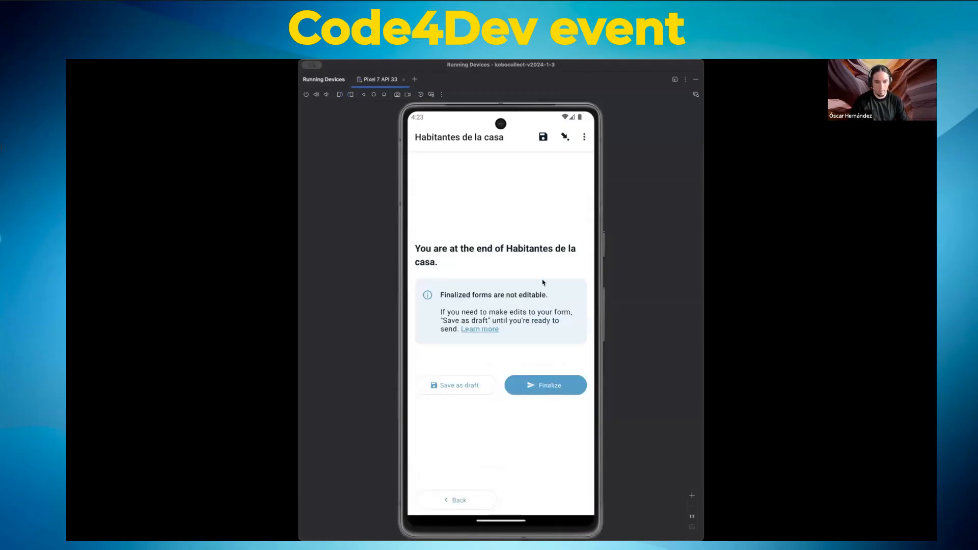
click(554, 386)
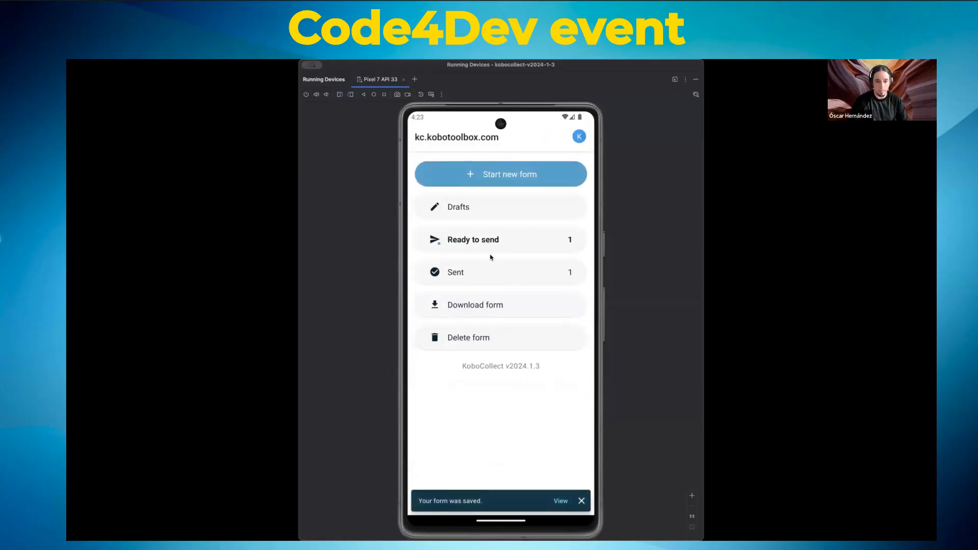
Step: Upload the finalized Habitantes de la casa submission from Ready to send to the server
click(463, 237)
click(576, 207)
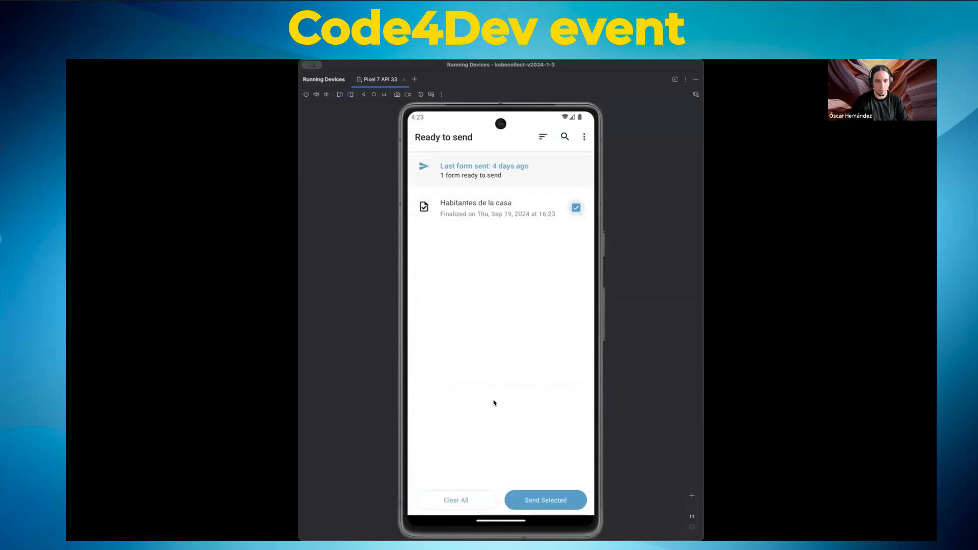
click(545, 500)
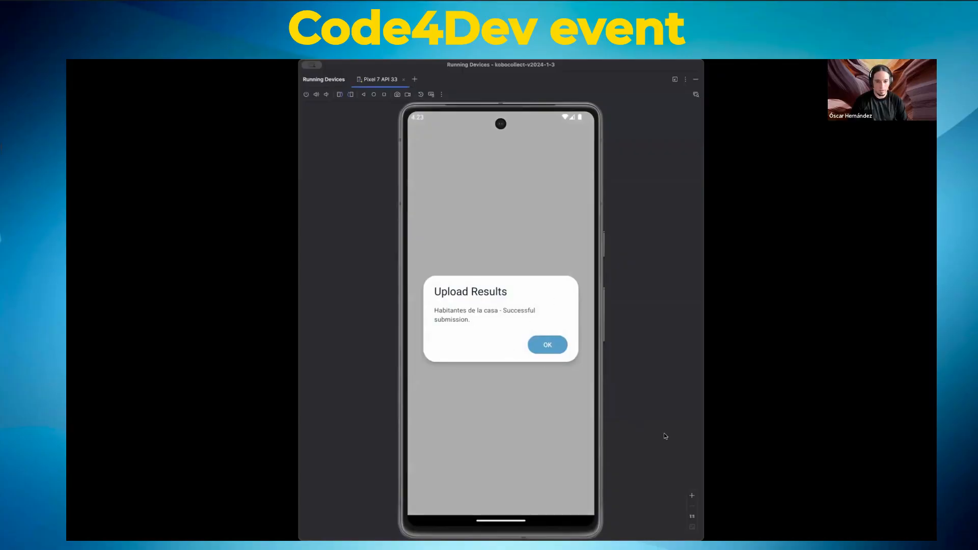
click(546, 351)
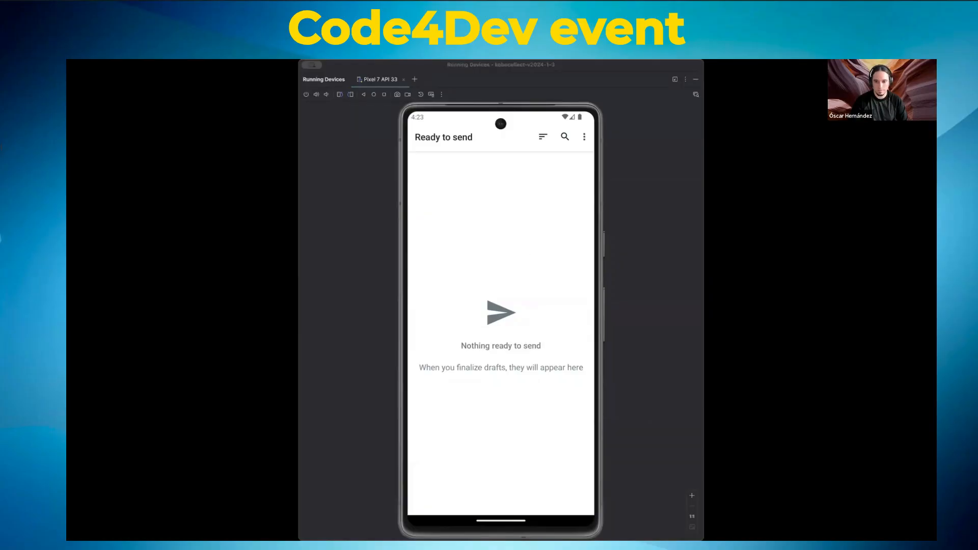
click(670, 436)
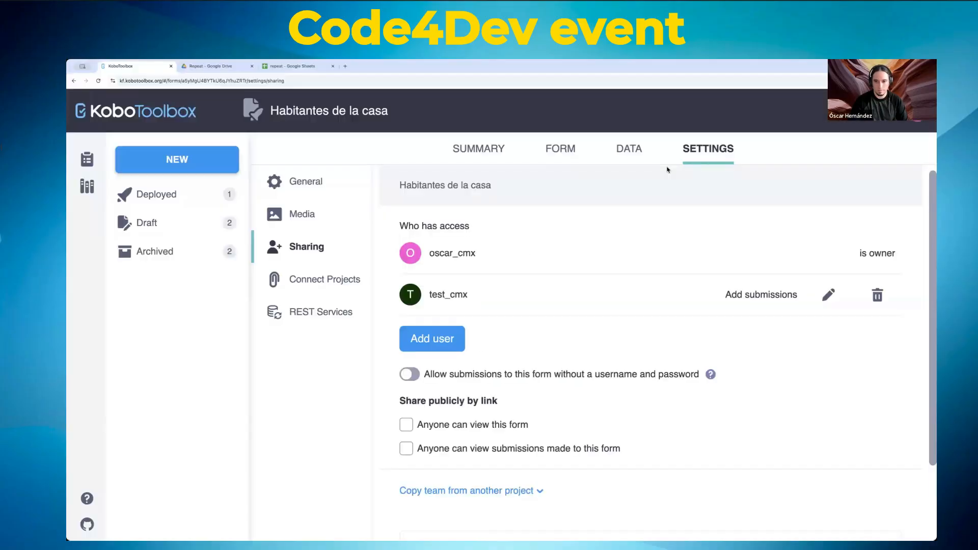
Step: Inspect the new household record's columns in the DATA table, then go to the FORM page
click(627, 150)
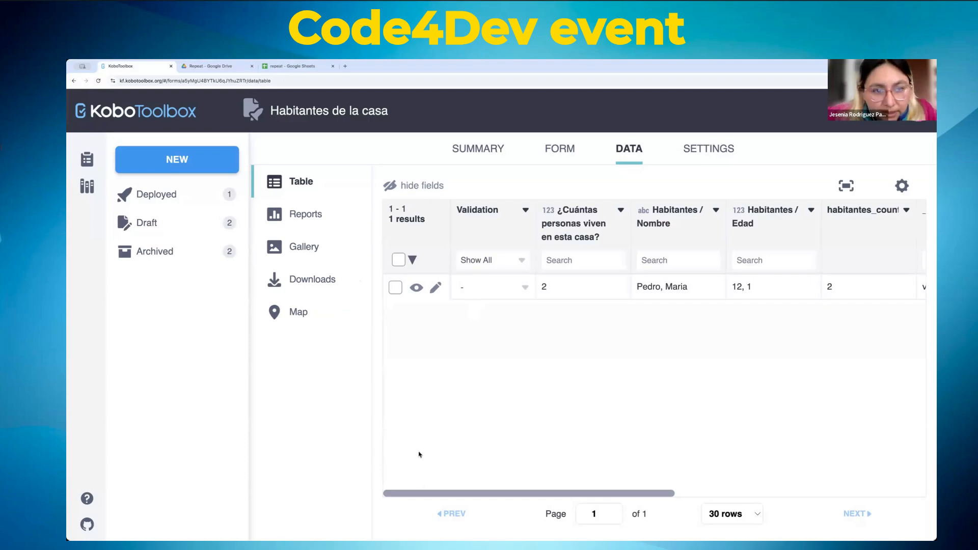
mouse_move(405, 493)
mouse_down()
mouse_move(749, 493)
mouse_move(406, 493)
mouse_up()
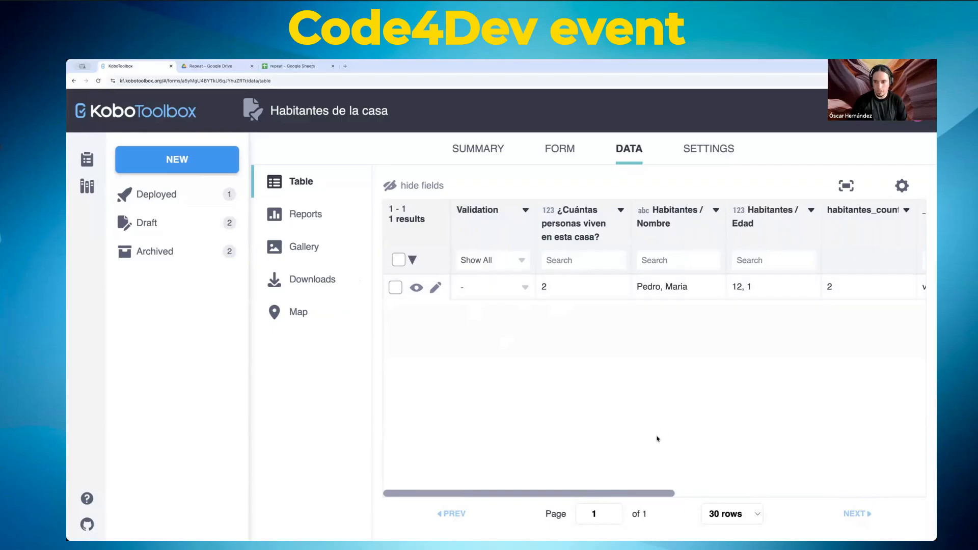
drag(631, 494, 730, 493)
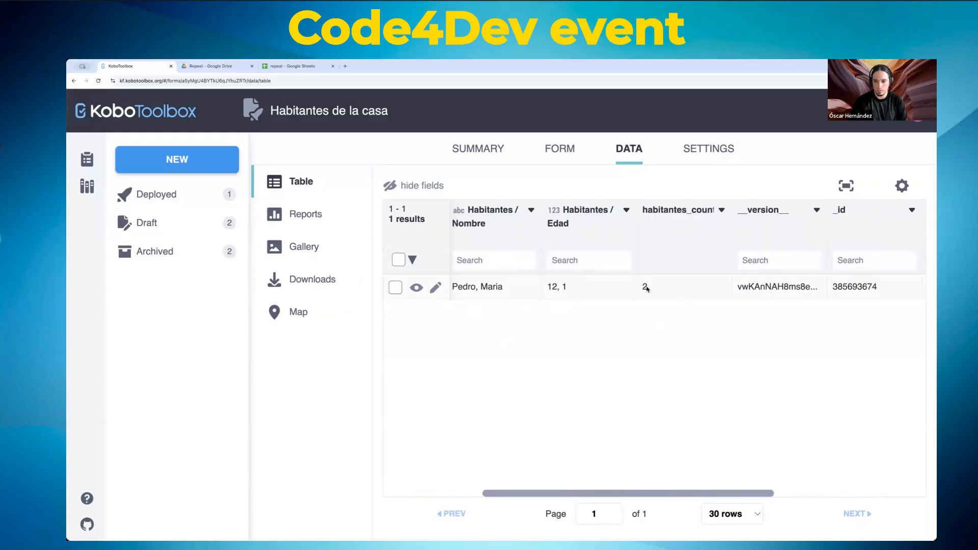
drag(622, 493, 386, 477)
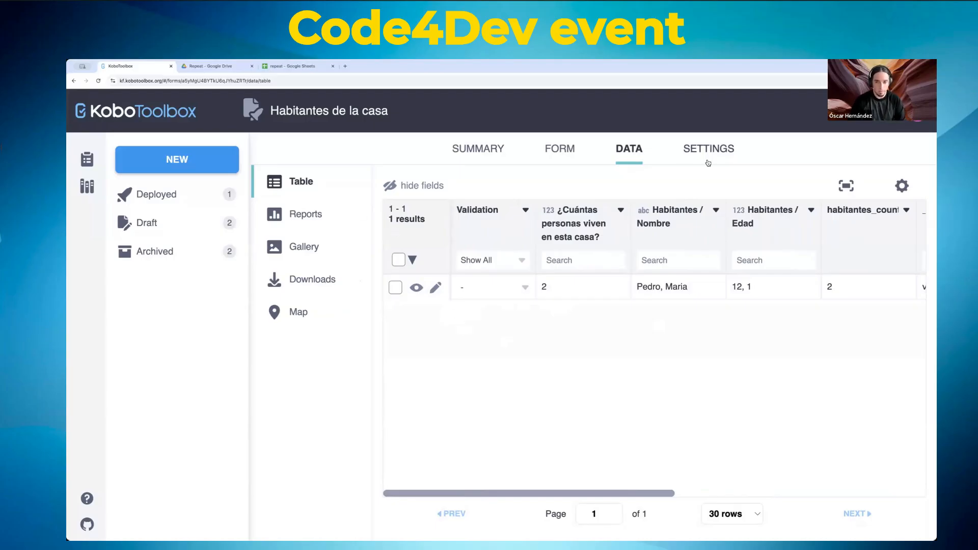
click(558, 159)
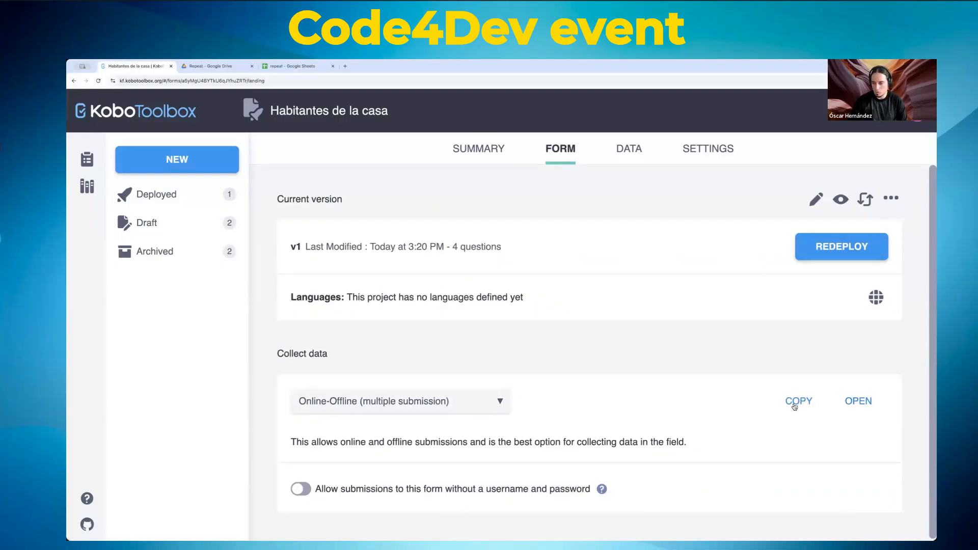
Step: Keep Online-Offline (multiple submission) mode, allow submissions without username and password, and open the web form
click(406, 401)
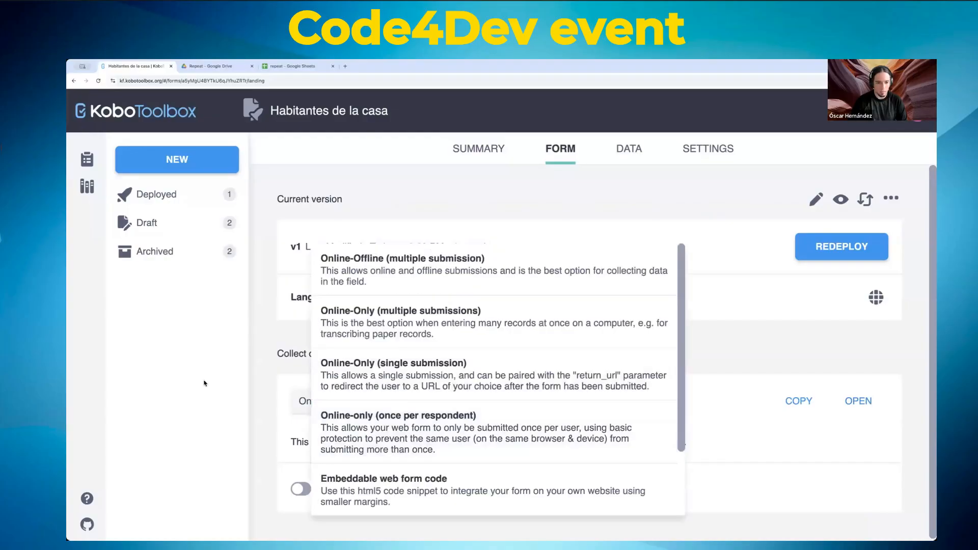
click(249, 359)
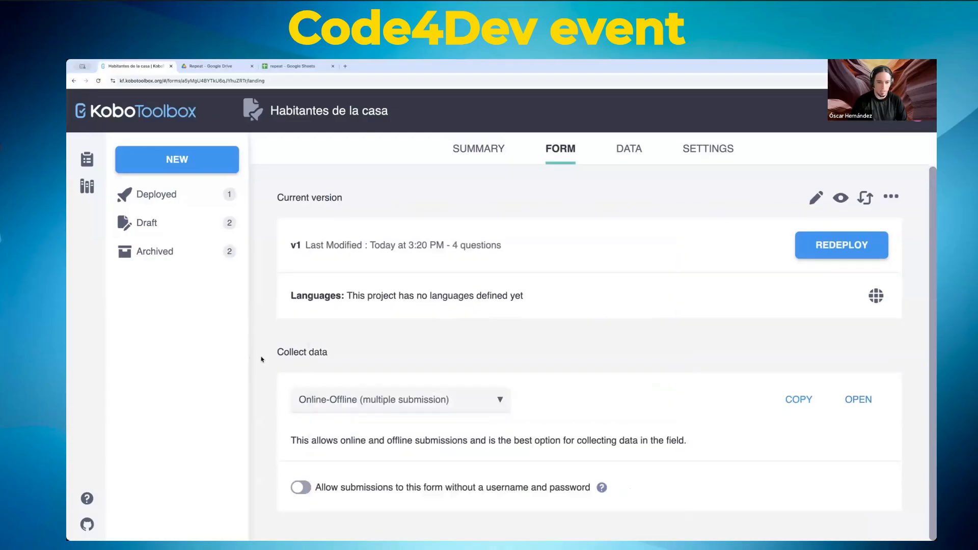
click(447, 400)
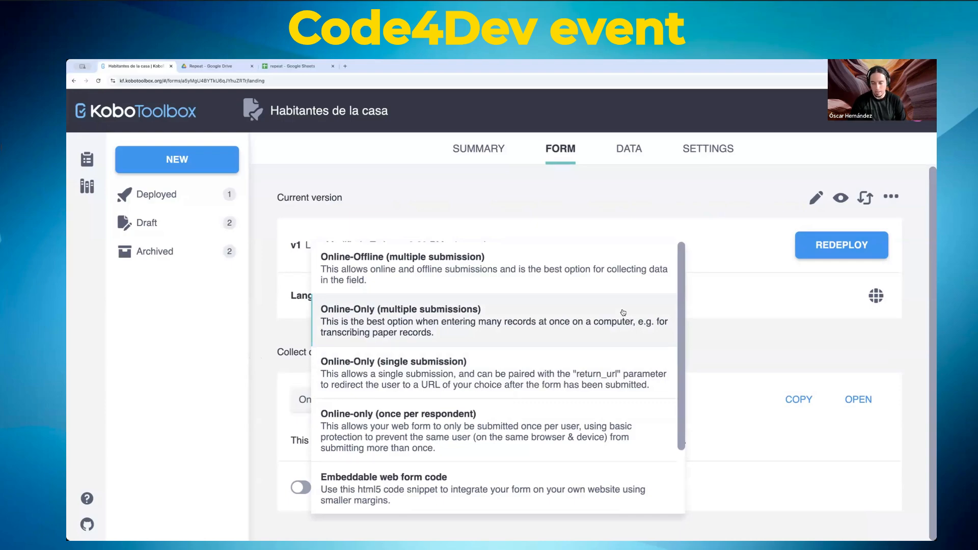
click(755, 324)
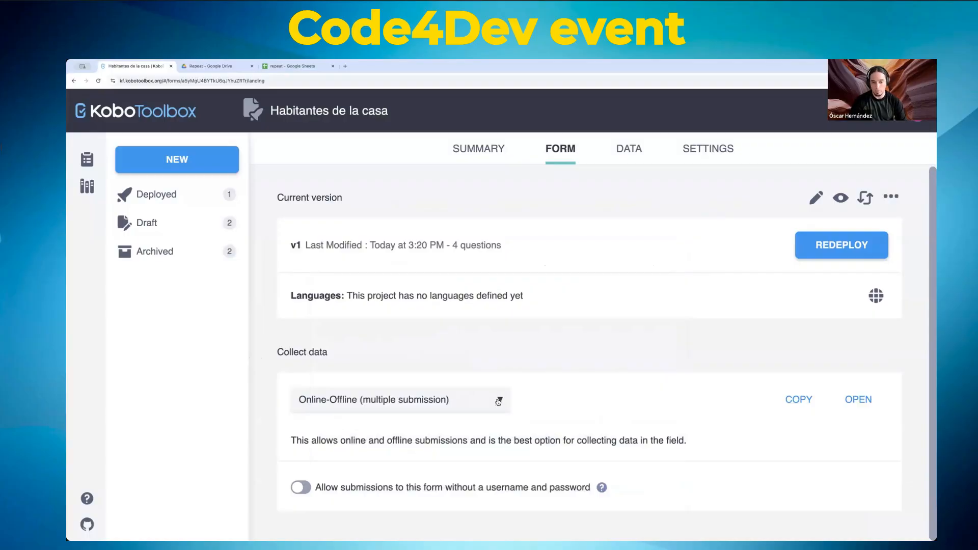
click(499, 402)
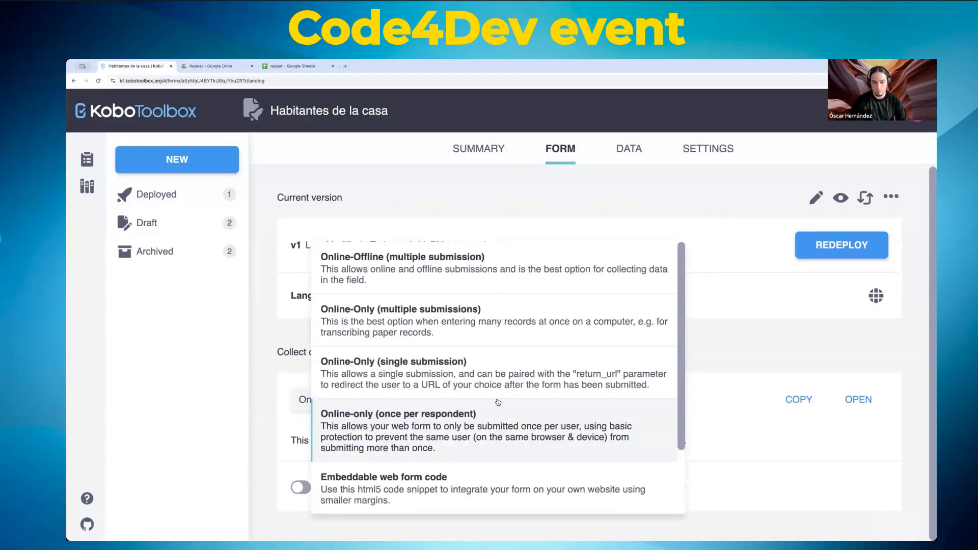
click(397, 266)
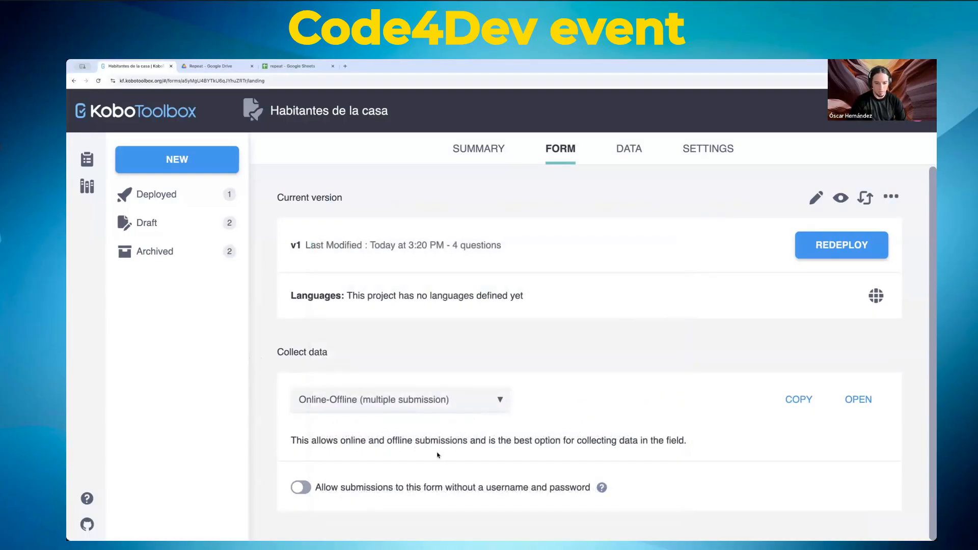
click(307, 490)
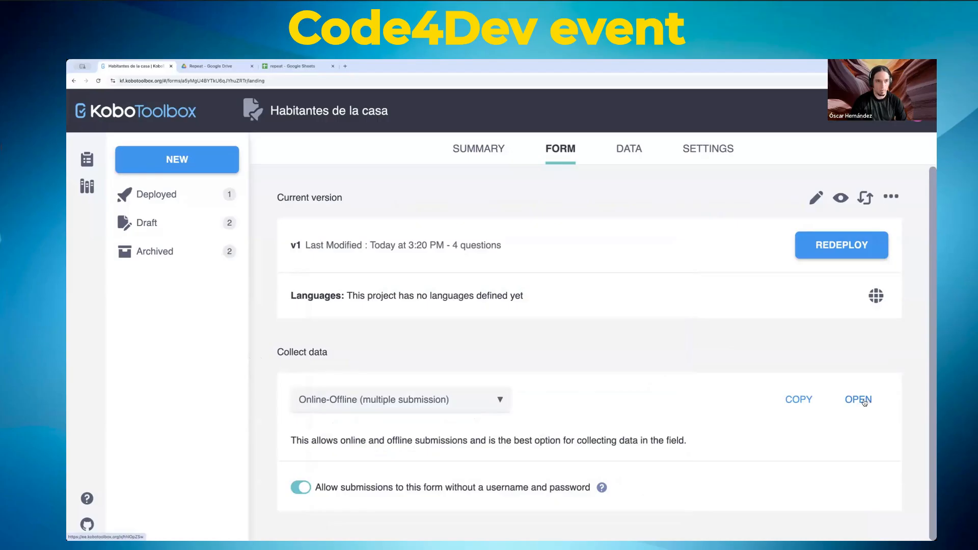
click(865, 402)
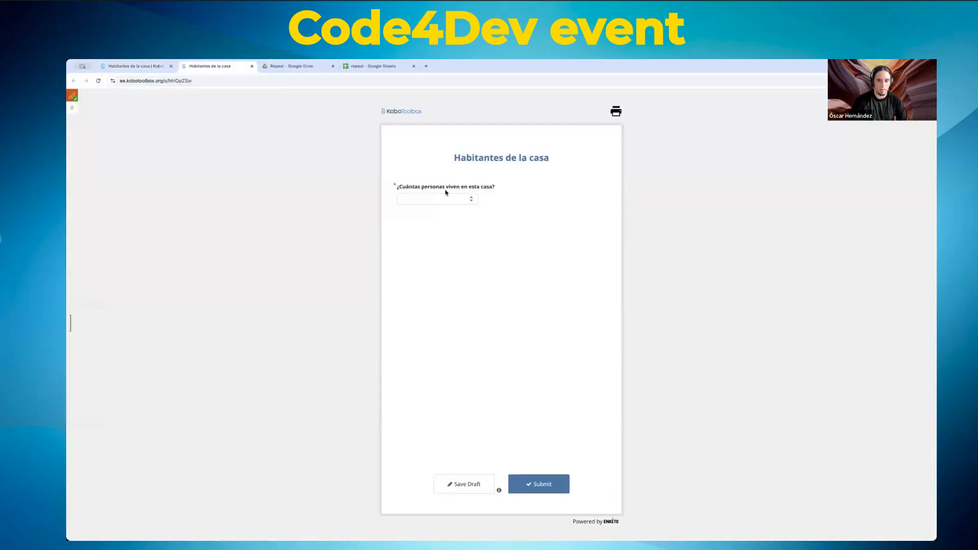
Step: Submit a web-form household entry with an inhabitant's name and age 54, then view the data table
click(436, 201)
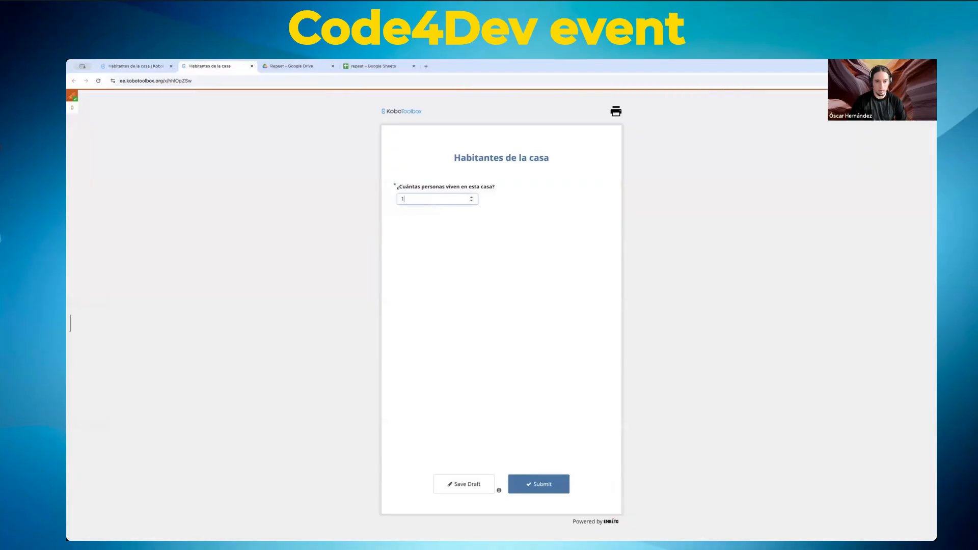
key(Tab)
text(Ra)
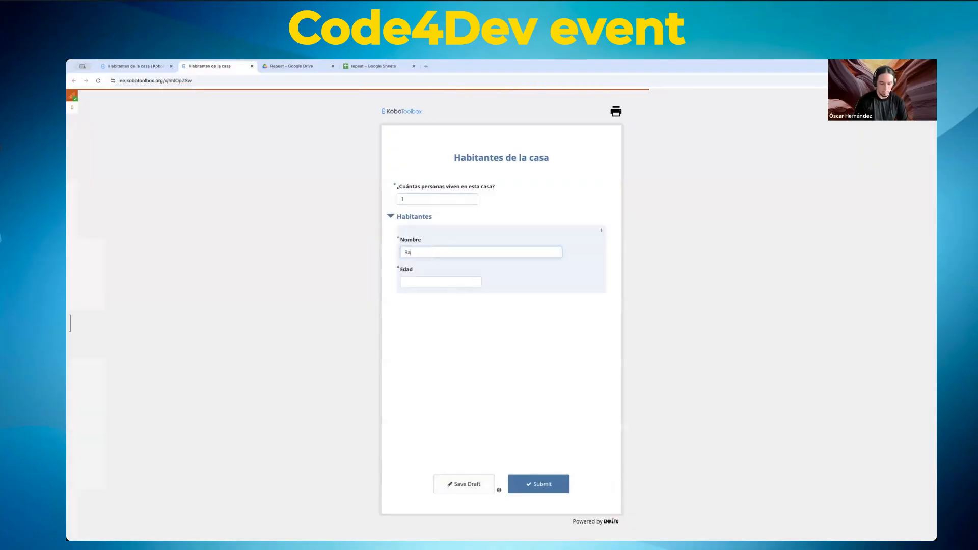
text(mon)
key(Tab)
text(54)
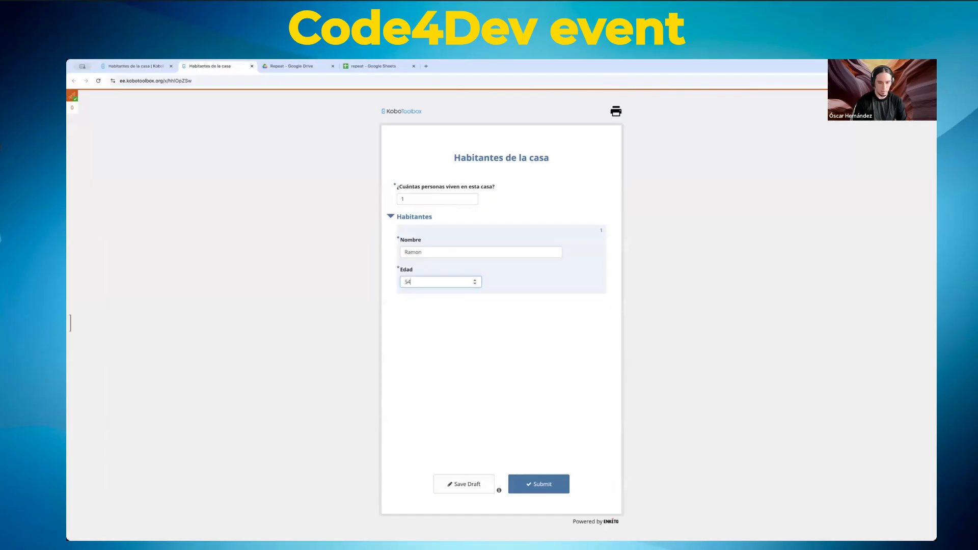
click(532, 487)
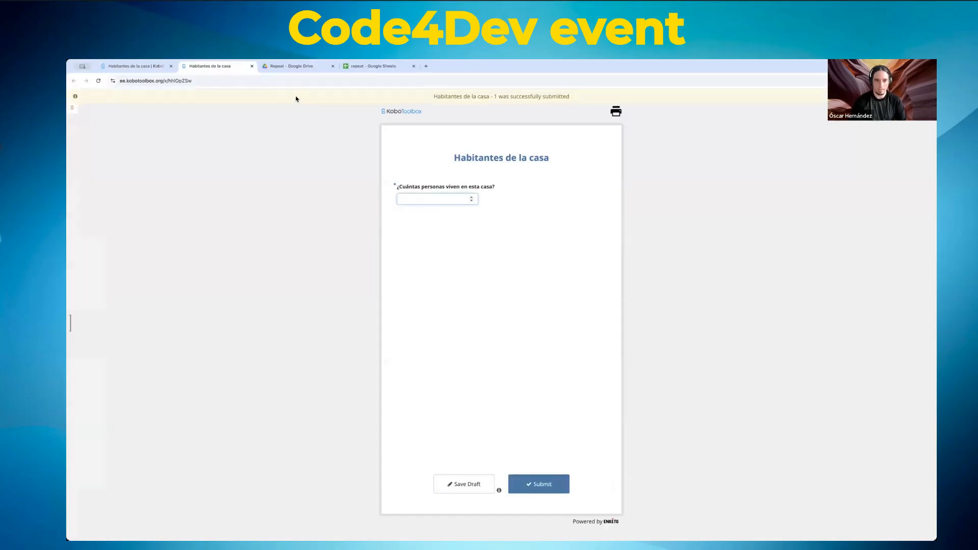
click(148, 66)
click(628, 149)
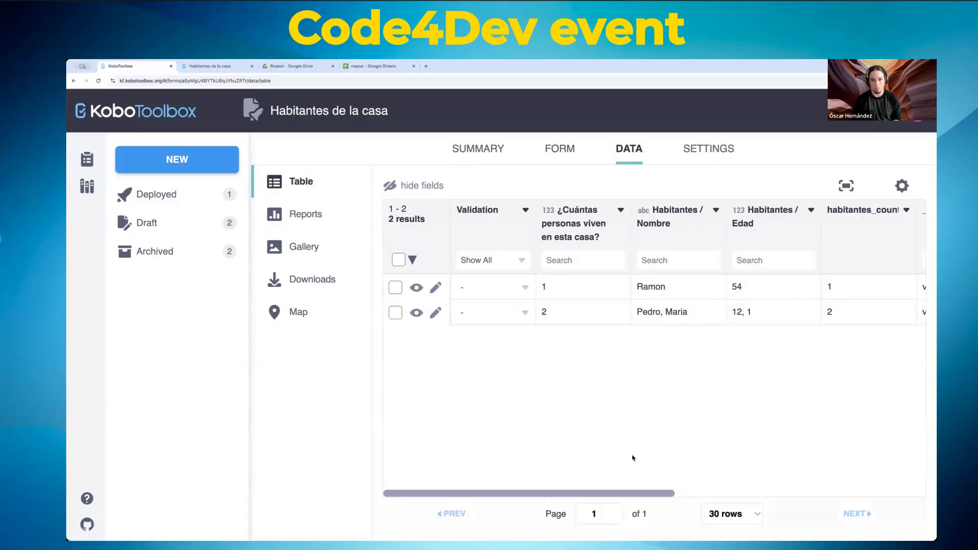
Step: Switch back to the Habitantes de la casa web form tab
click(206, 65)
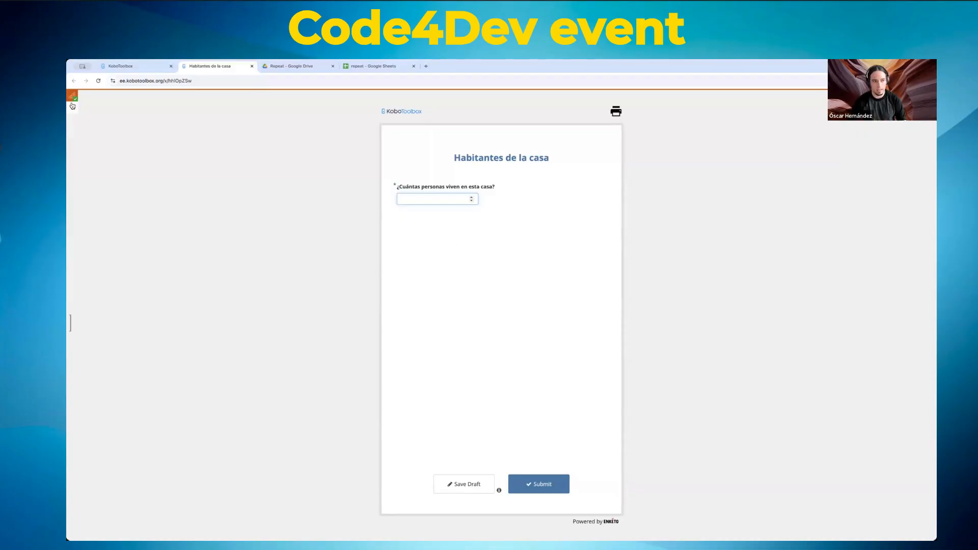
Step: Zoom the Enketo form page in to 250% and scroll down the form
key(ctrl+plus)
key(ctrl+plus)
key(ctrl+plus)
key(ctrl+plus)
key(ctrl+plus)
key(ctrl+plus)
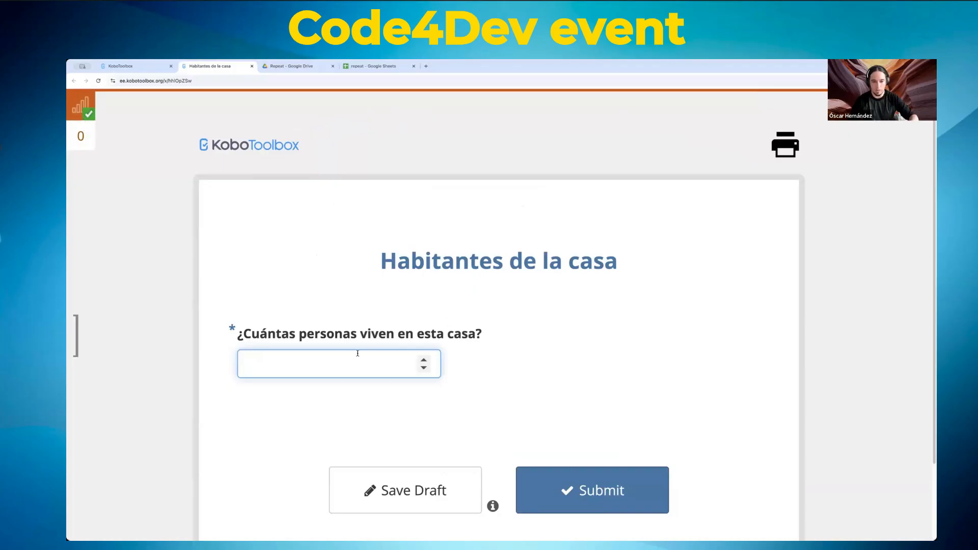
scroll(457, 362, down, 2)
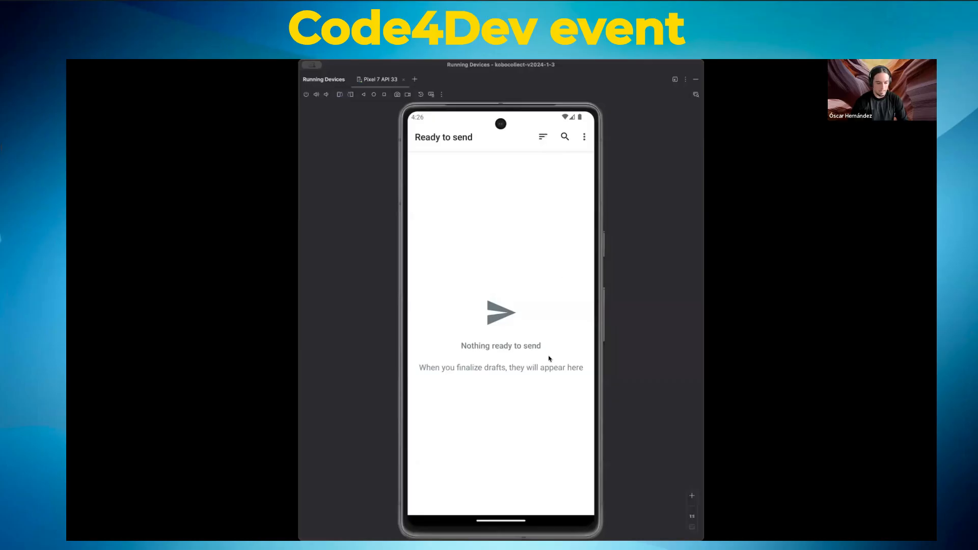
click(535, 332)
key(Escape)
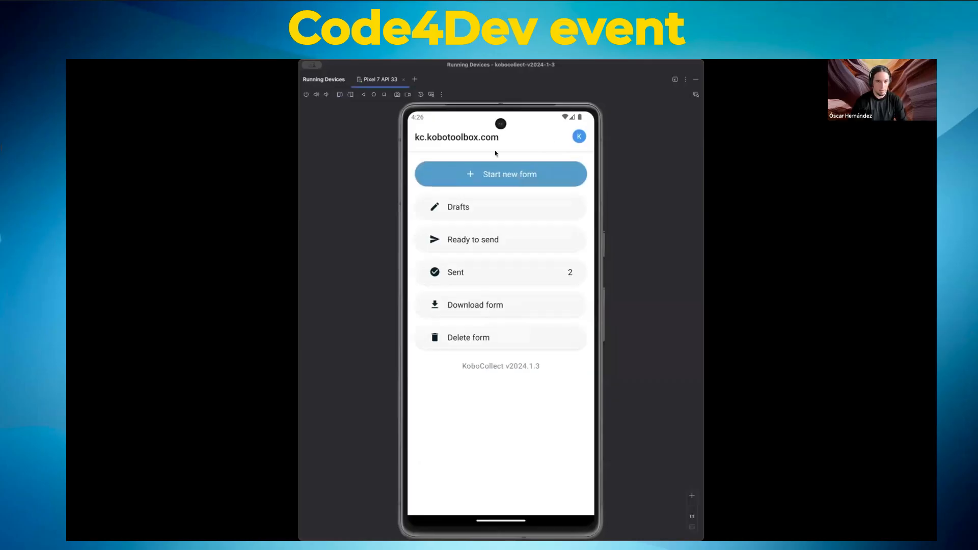
click(493, 242)
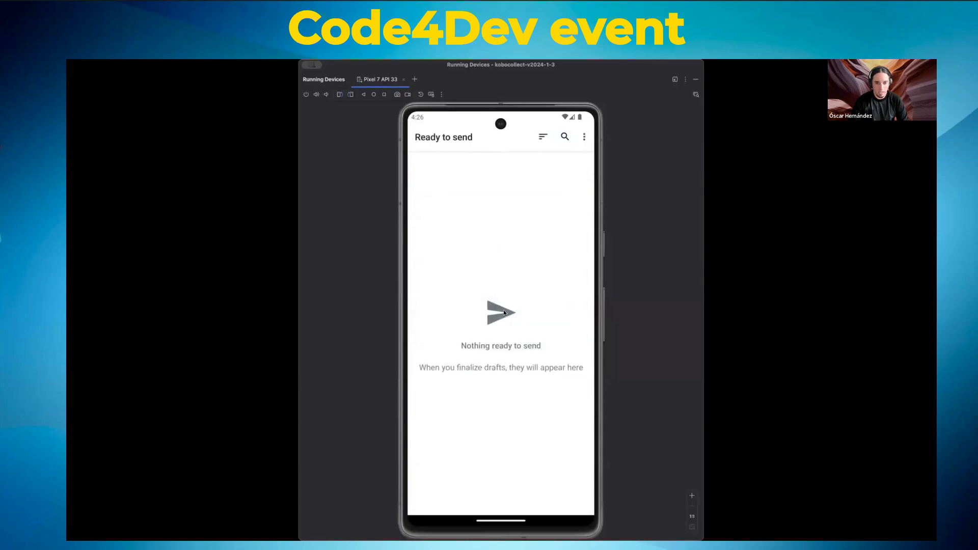
Step: Return to the KoboCollect main menu, which shows 2 forms sent
key(Escape)
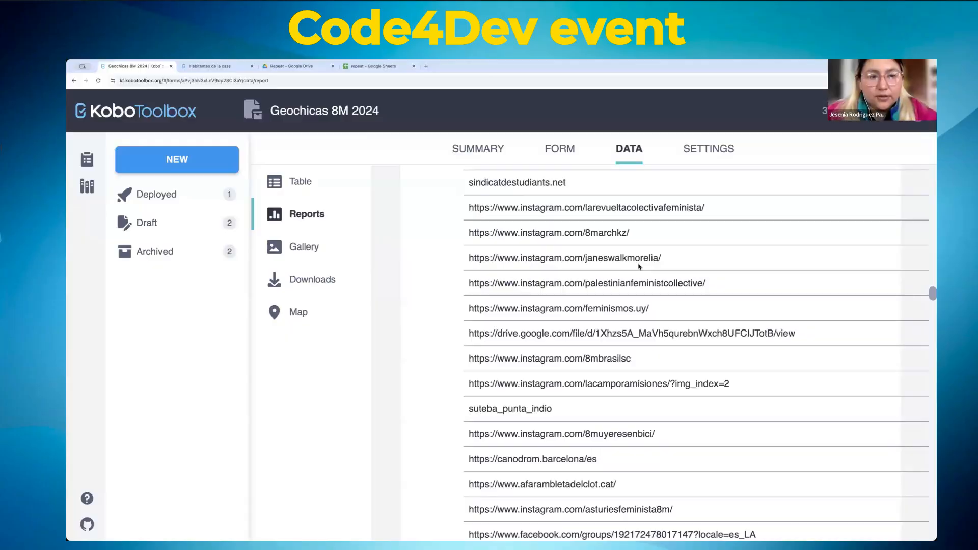
scroll(538, 249, up, 10)
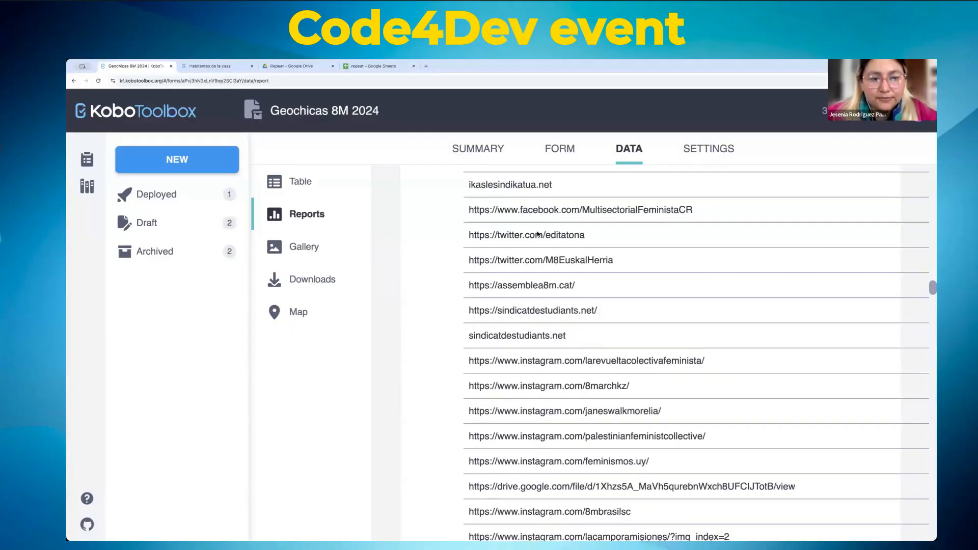
scroll(538, 248, up, 10)
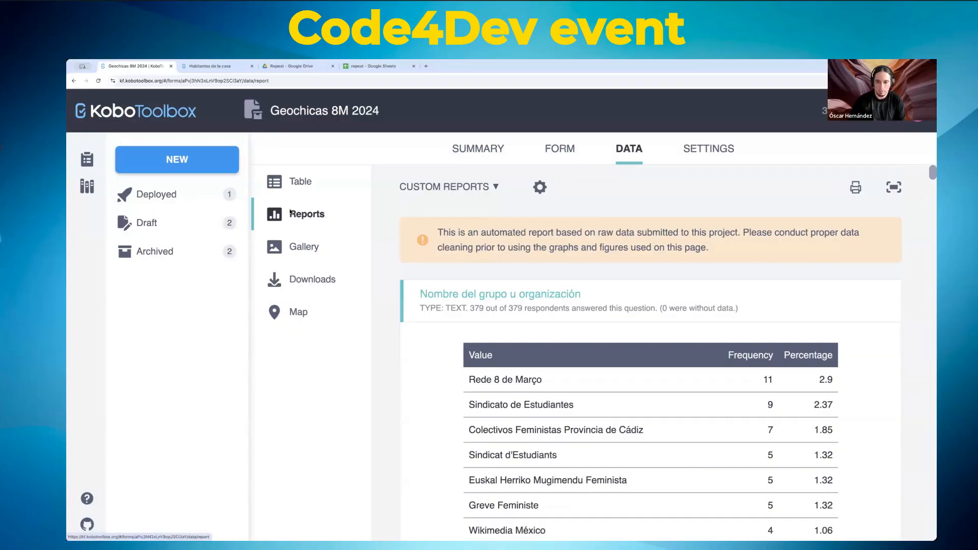
scroll(562, 241, down, 15)
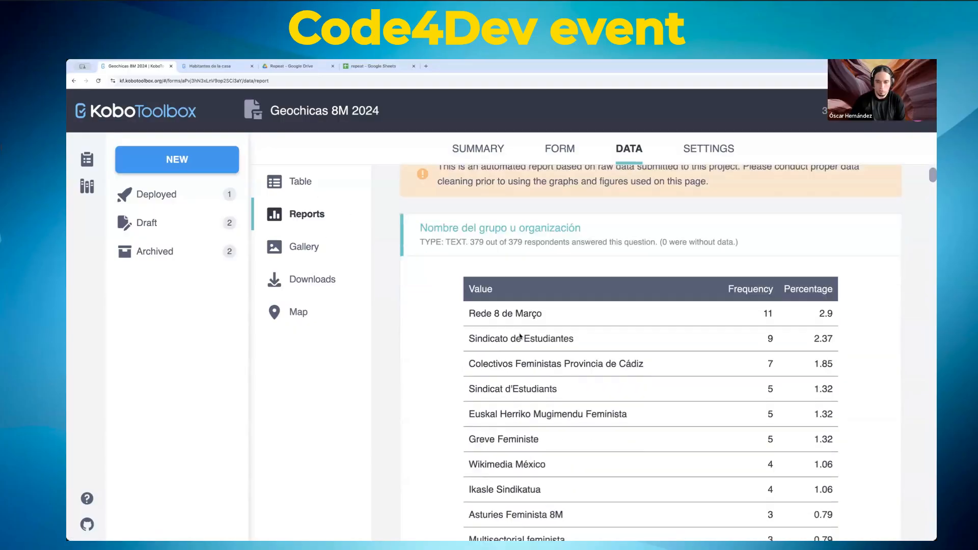
scroll(521, 335, down, 20)
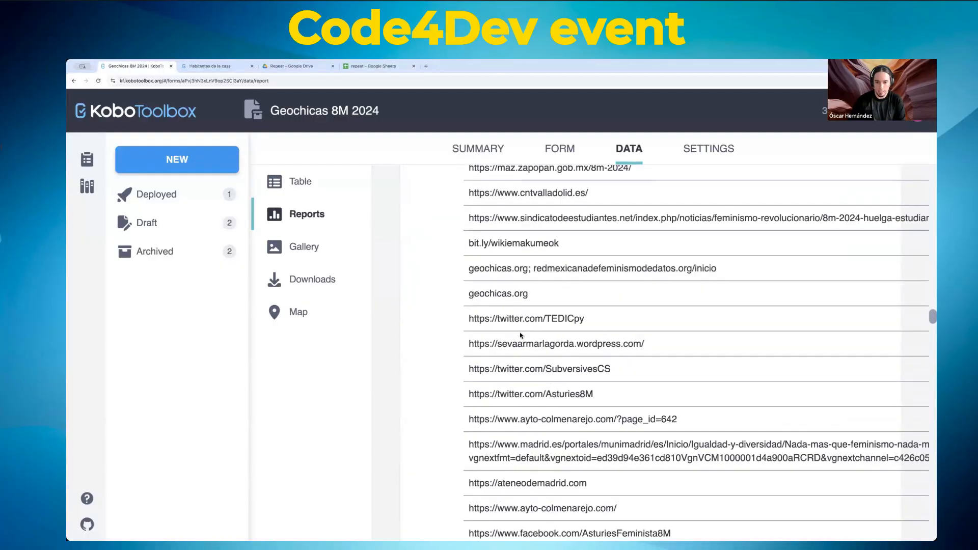
scroll(521, 335, up, 12)
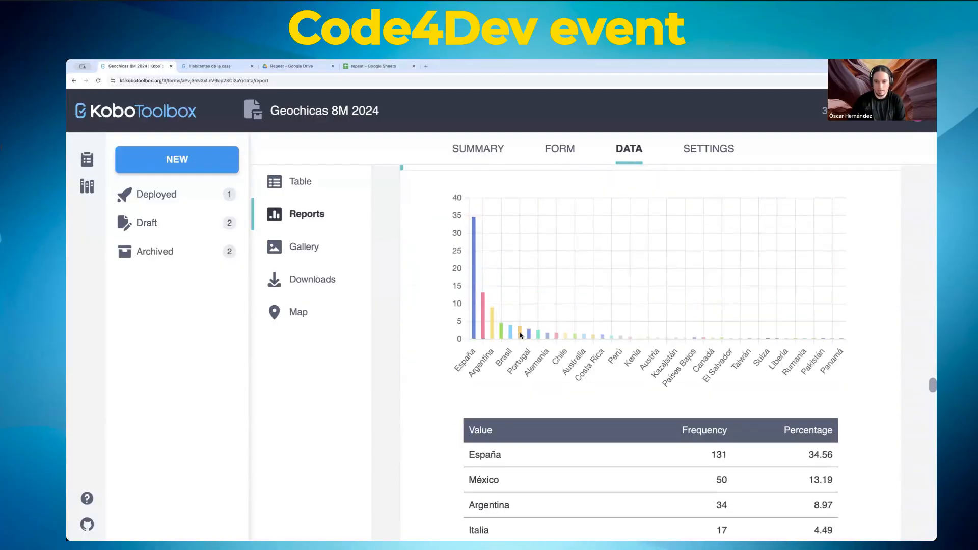
scroll(520, 335, down, 4)
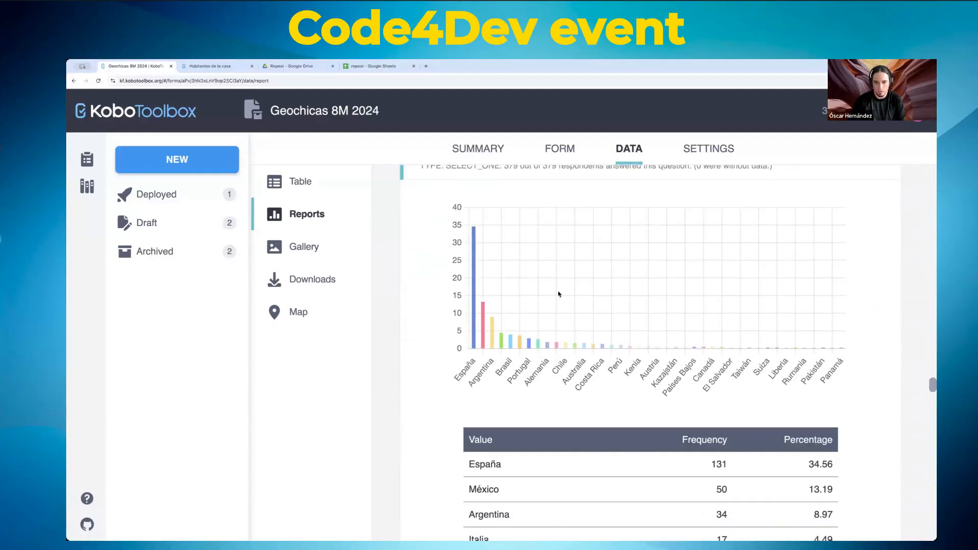
scroll(559, 294, up, 2)
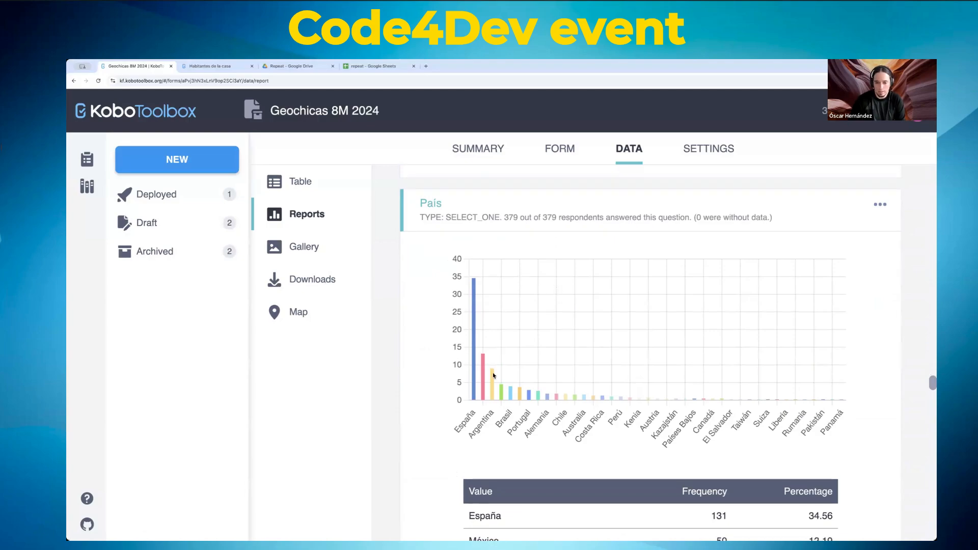
scroll(433, 356, down, 3)
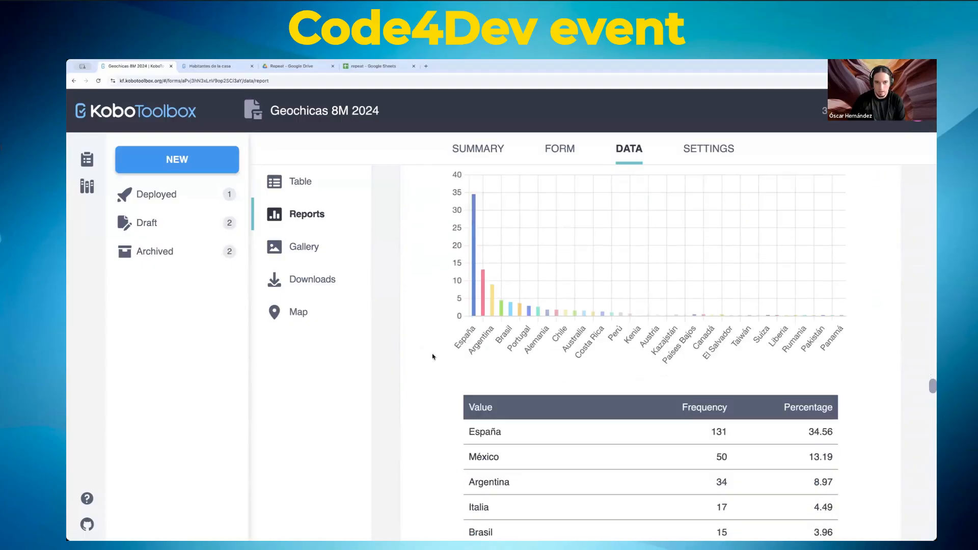
scroll(433, 356, down, 20)
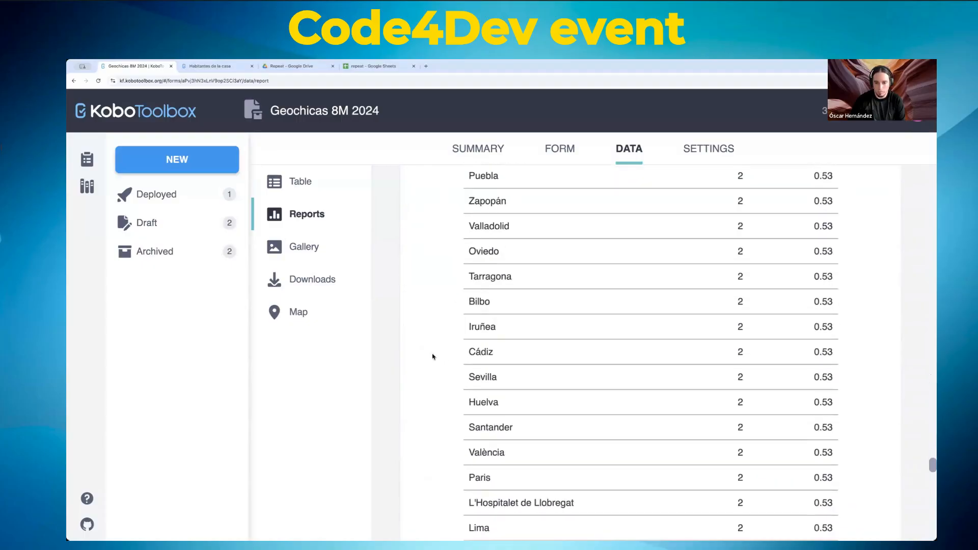
scroll(432, 357, down, 15)
scroll(432, 357, up, 6)
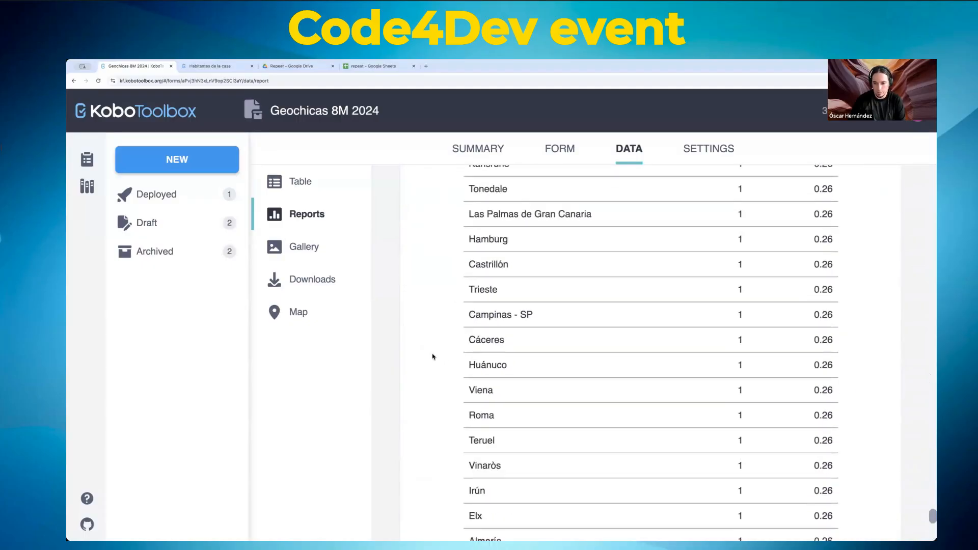
scroll(432, 357, up, 20)
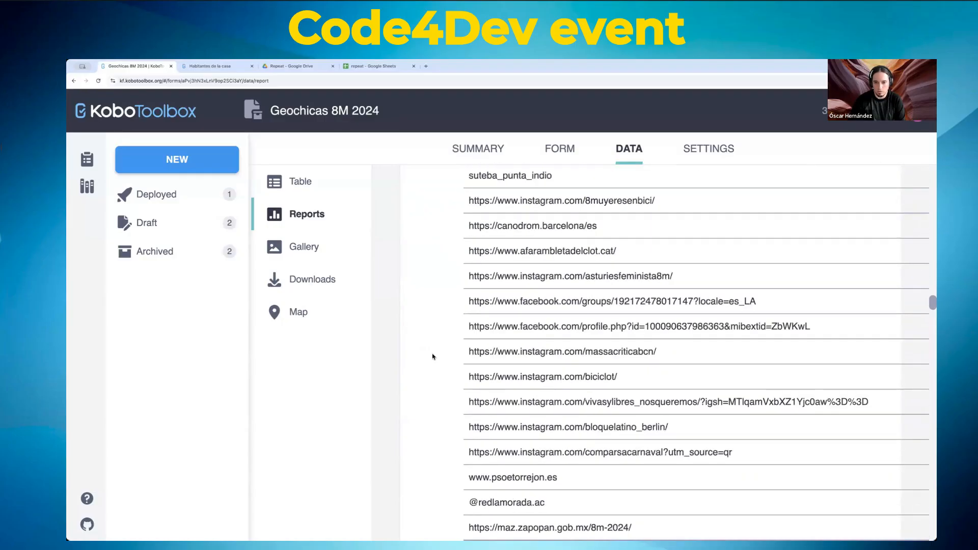
scroll(432, 356, up, 20)
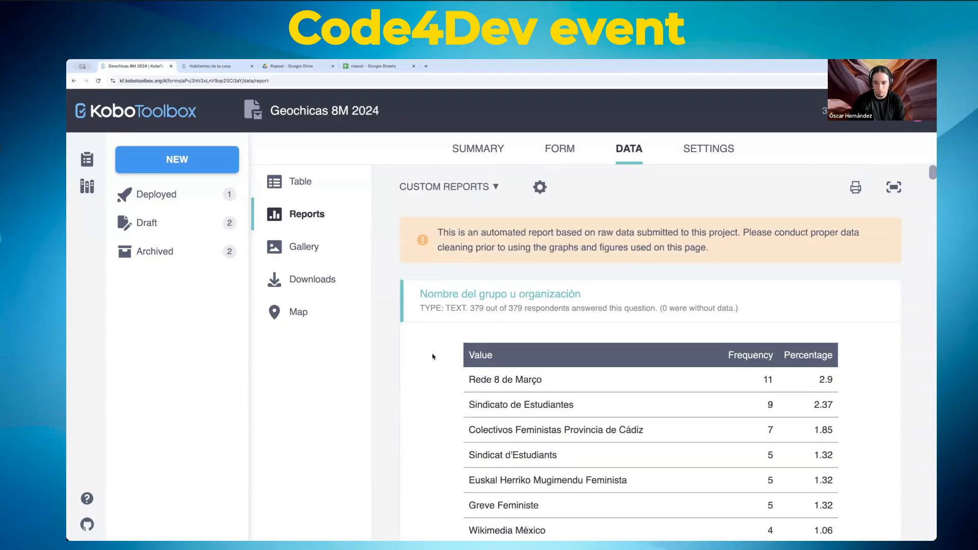
scroll(484, 351, down, 20)
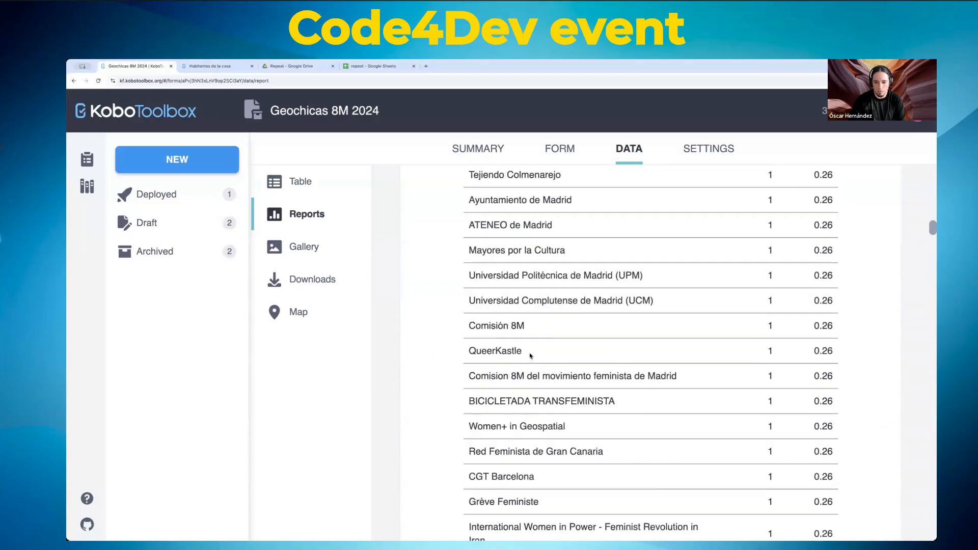
scroll(530, 355, down, 20)
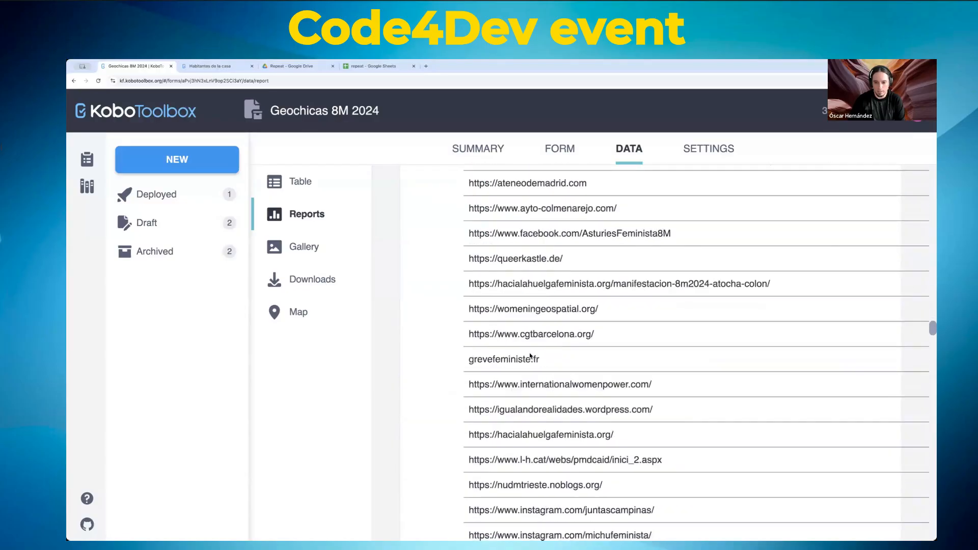
scroll(530, 355, down, 5)
scroll(529, 356, up, 10)
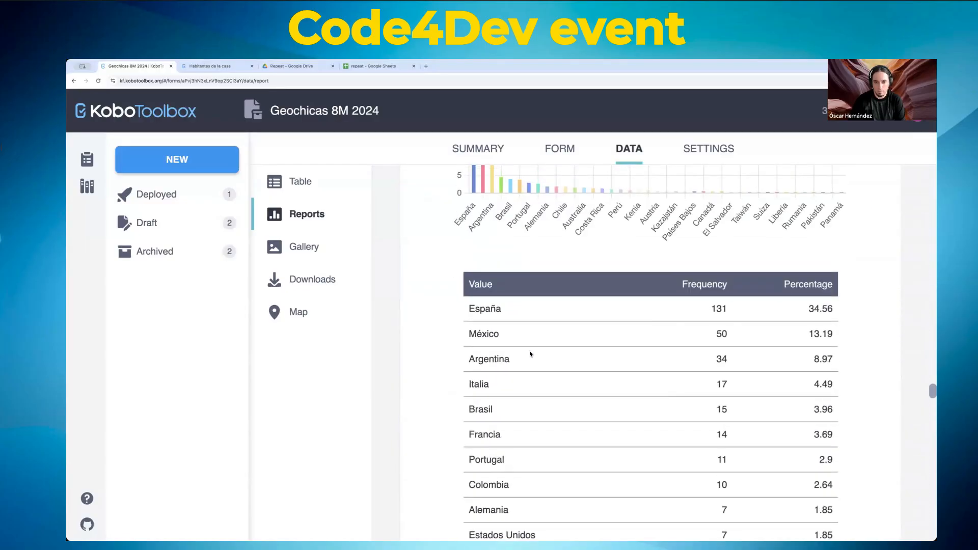
scroll(530, 354, down, 3)
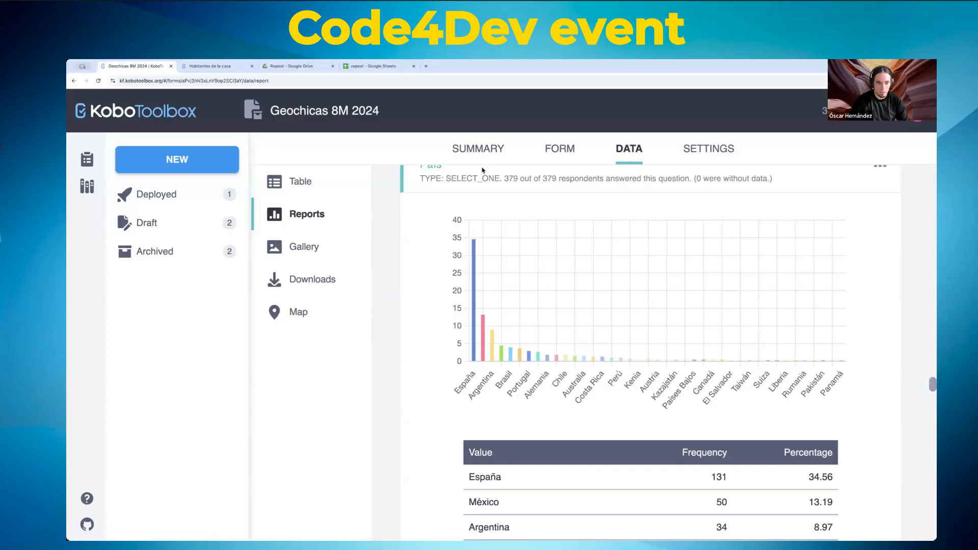
scroll(408, 224, up, 15)
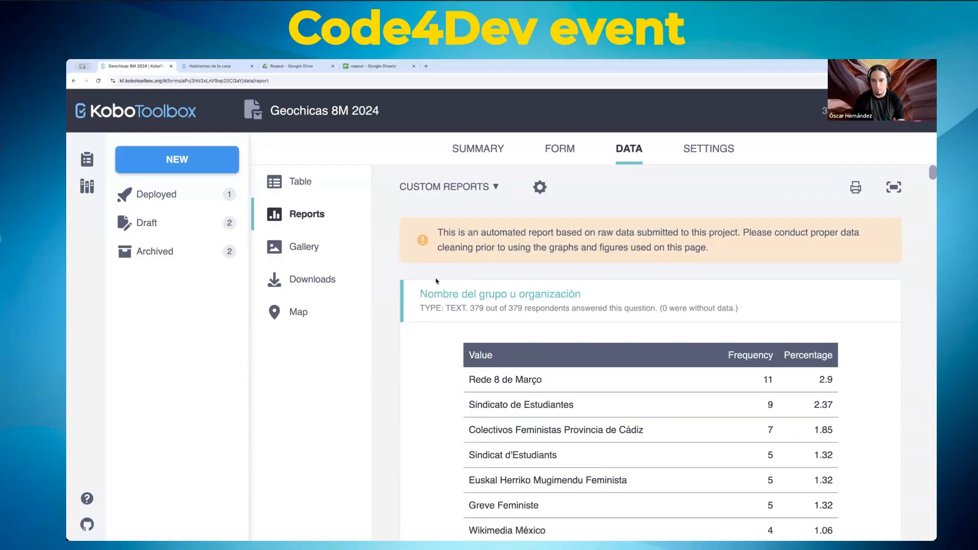
Step: Open the first submission's record, view it read-only in a new Enketo tab, then close the record
click(298, 182)
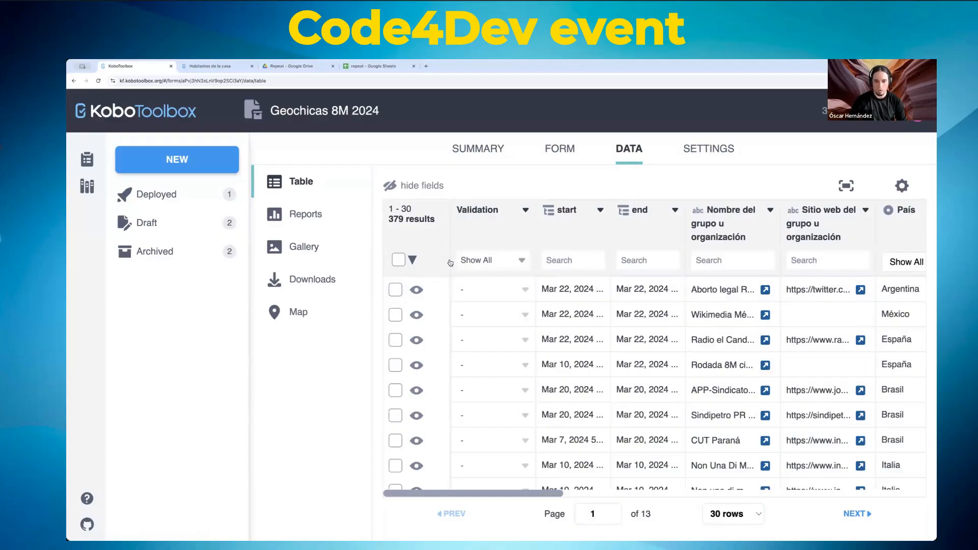
click(417, 290)
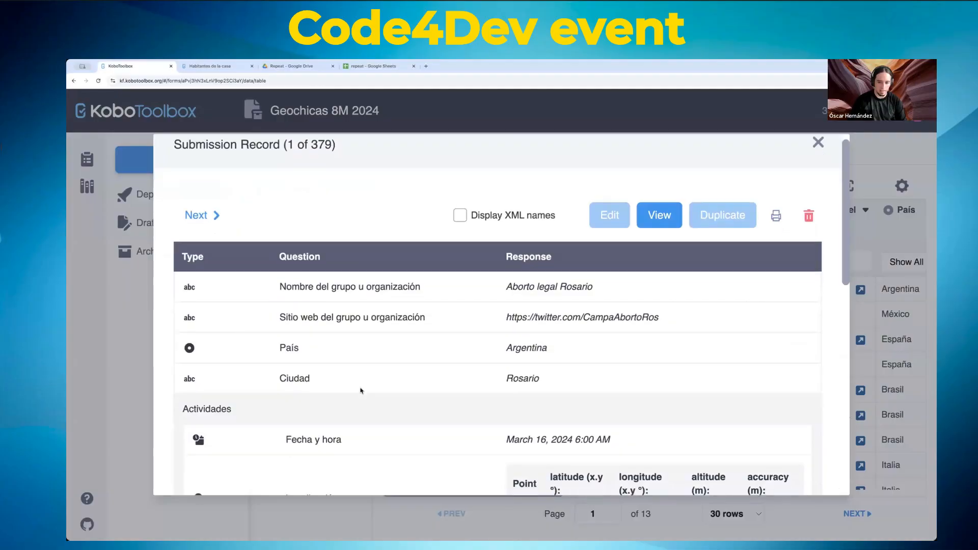
scroll(389, 388, down, 10)
scroll(714, 218, up, 10)
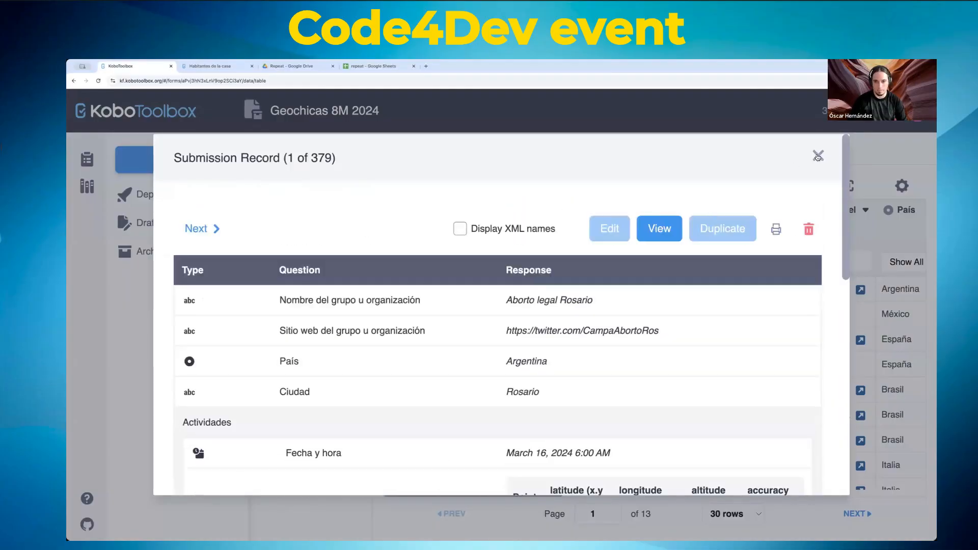
click(656, 231)
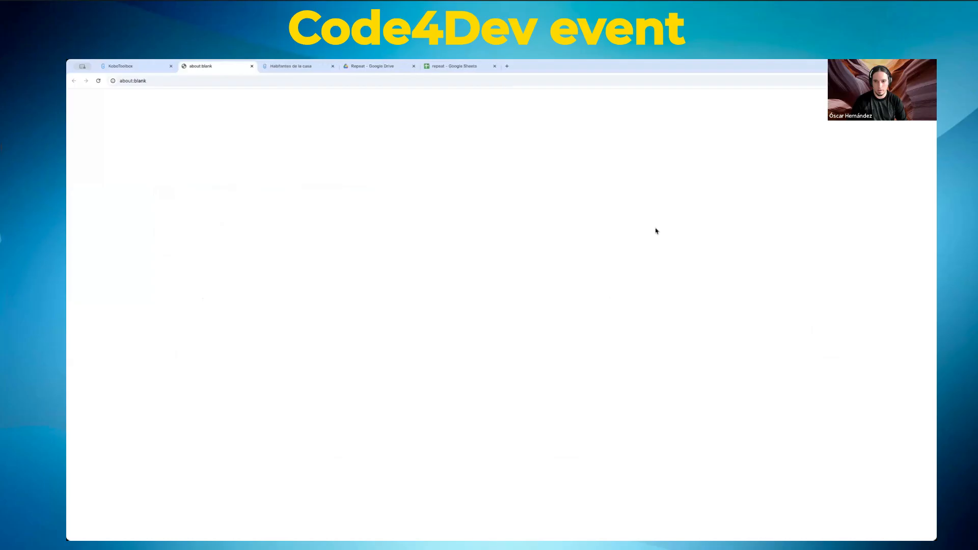
click(141, 70)
click(818, 155)
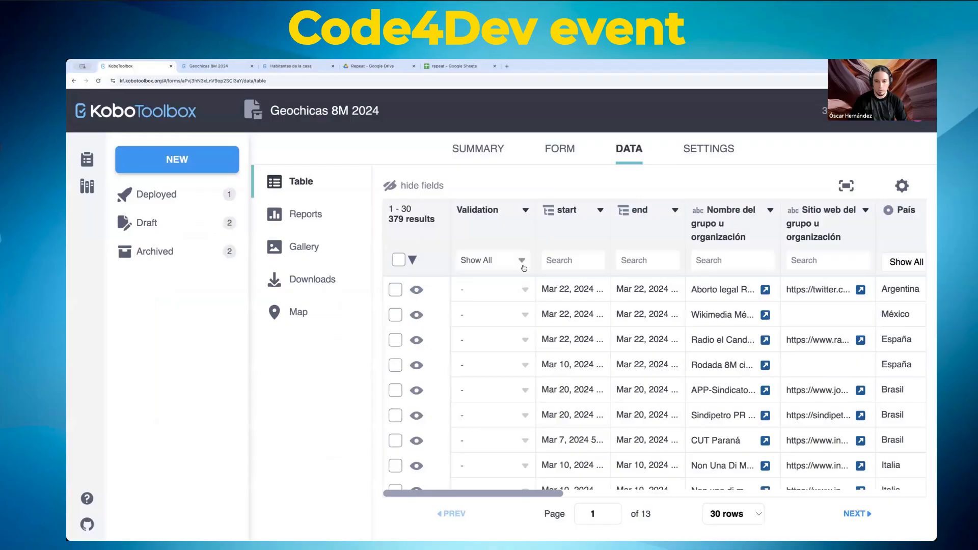
Step: Check the first row's validation choices without changing them, then view the automated report and map
click(524, 289)
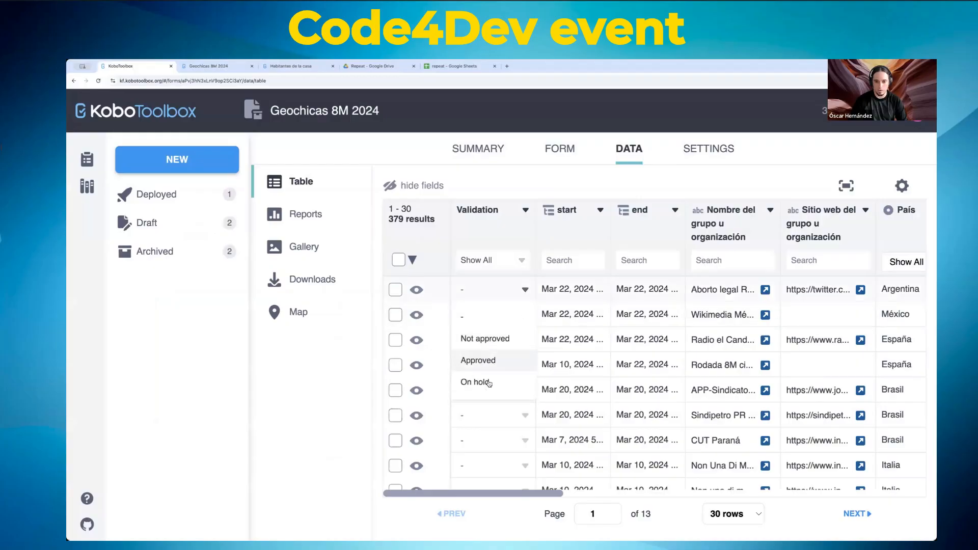
click(382, 287)
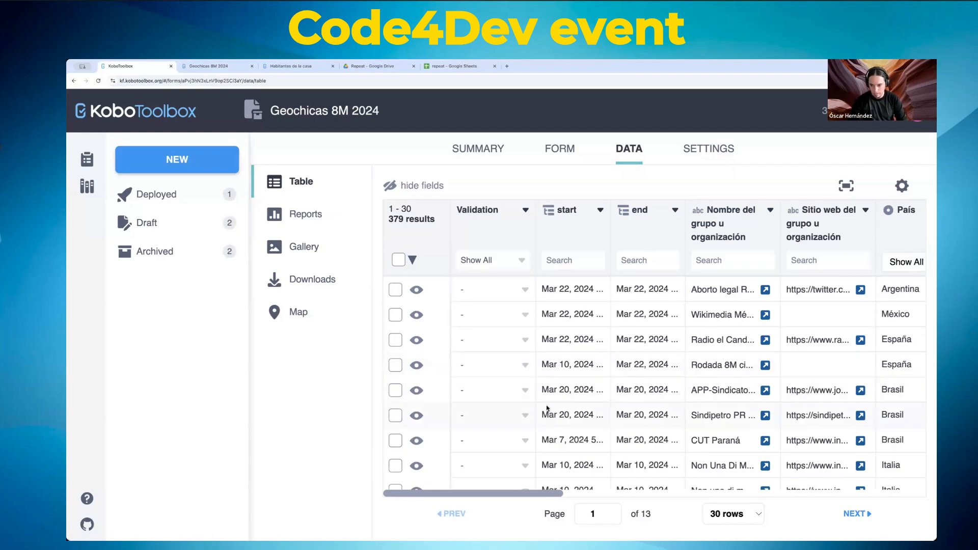
click(307, 215)
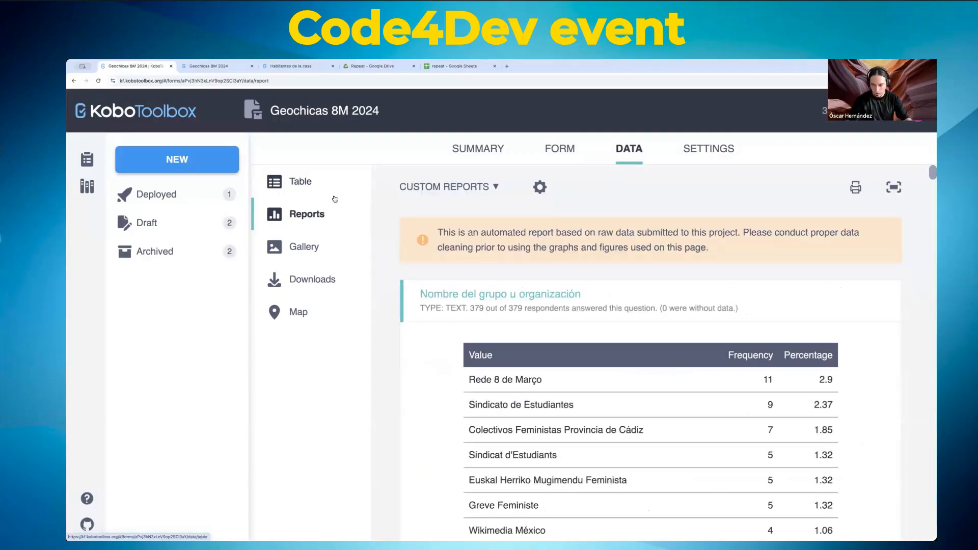
click(296, 315)
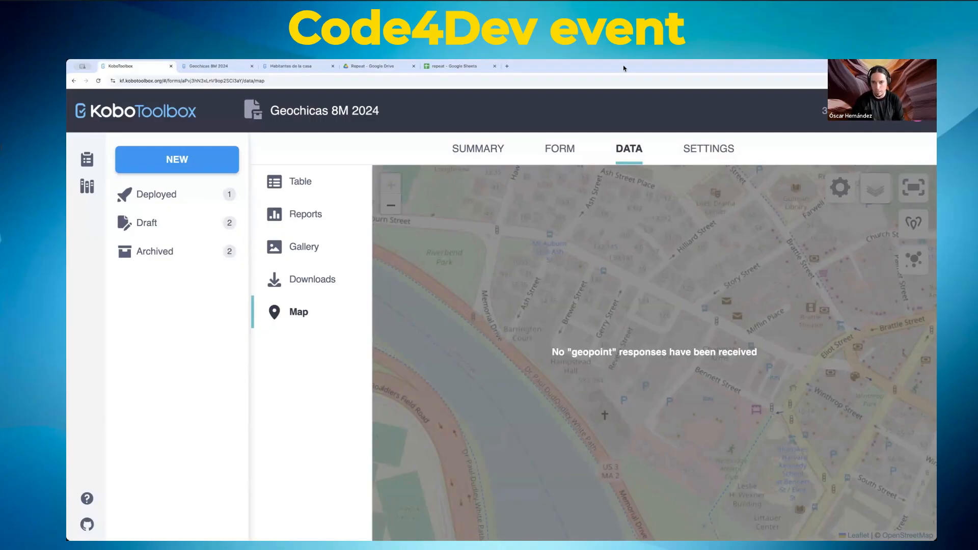
Step: Pass through the form page and return to the data table listing 379 submissions
click(582, 152)
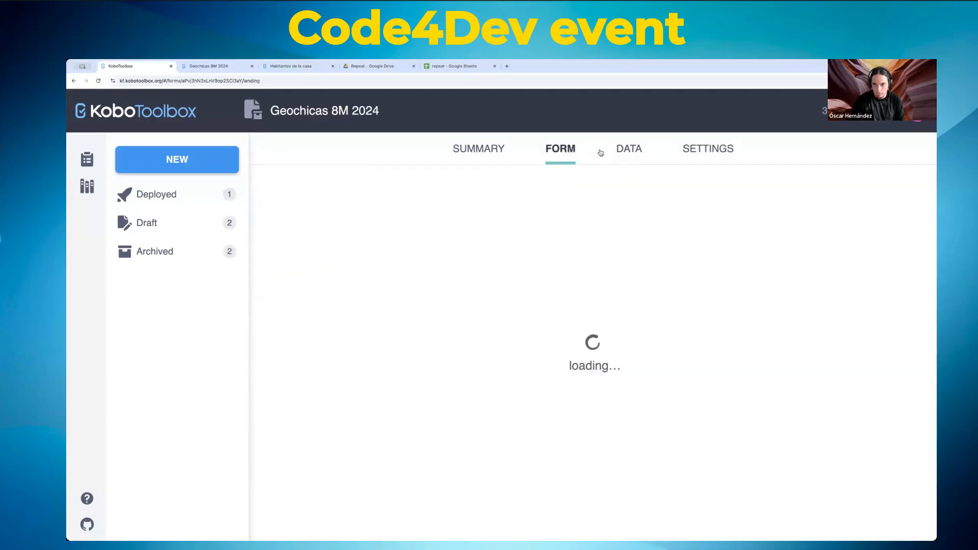
click(626, 150)
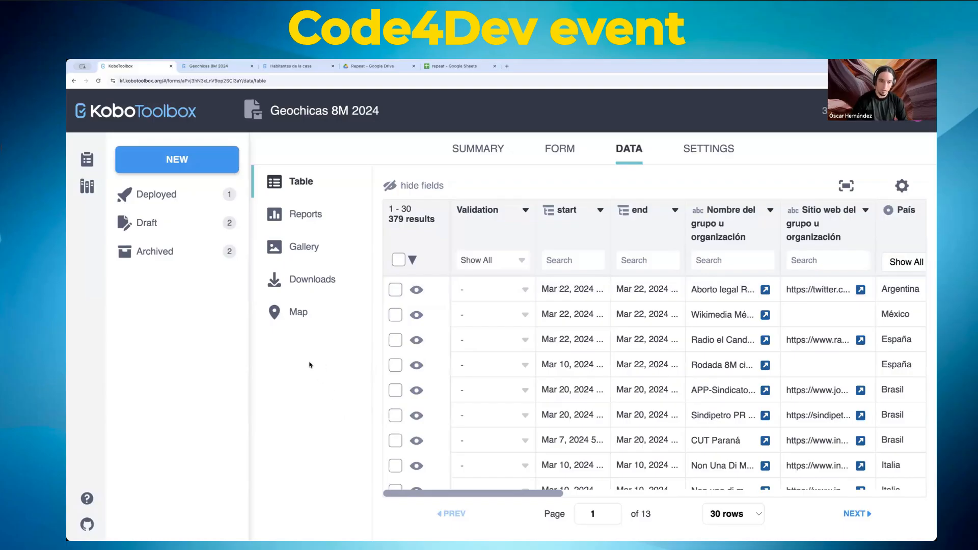
Step: Open the data Exports page and scroll through the list of past XLS exports
click(306, 282)
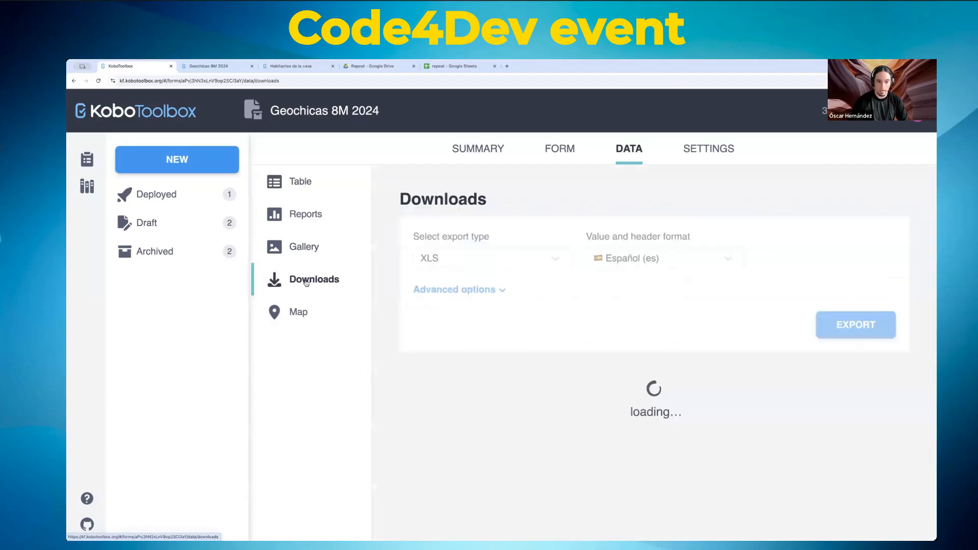
scroll(662, 326, down, 5)
scroll(666, 327, up, 5)
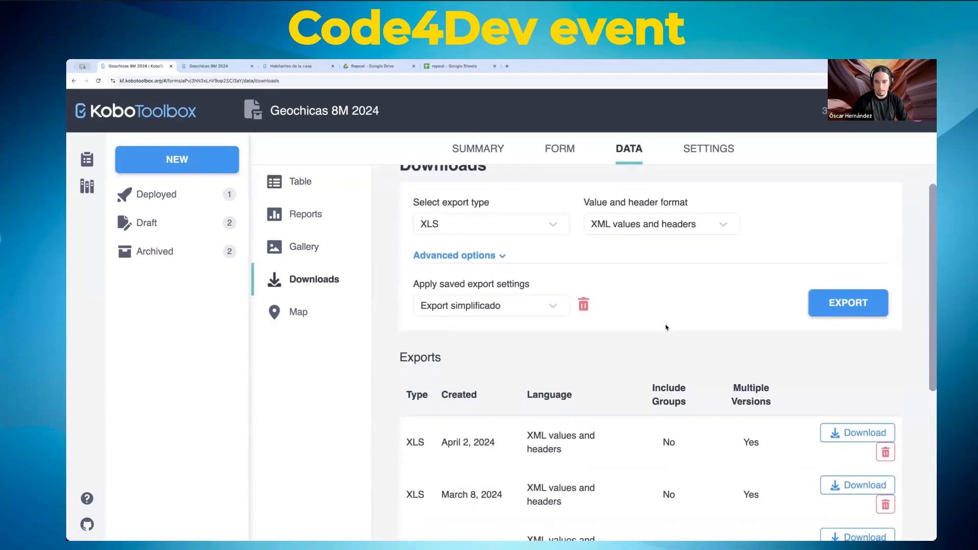
scroll(666, 328, down, 3)
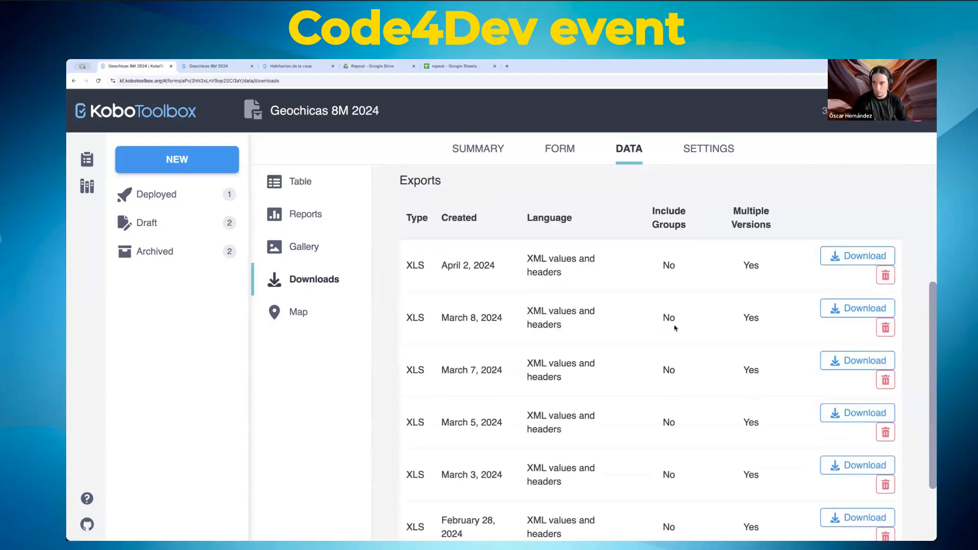
scroll(675, 328, up, 4)
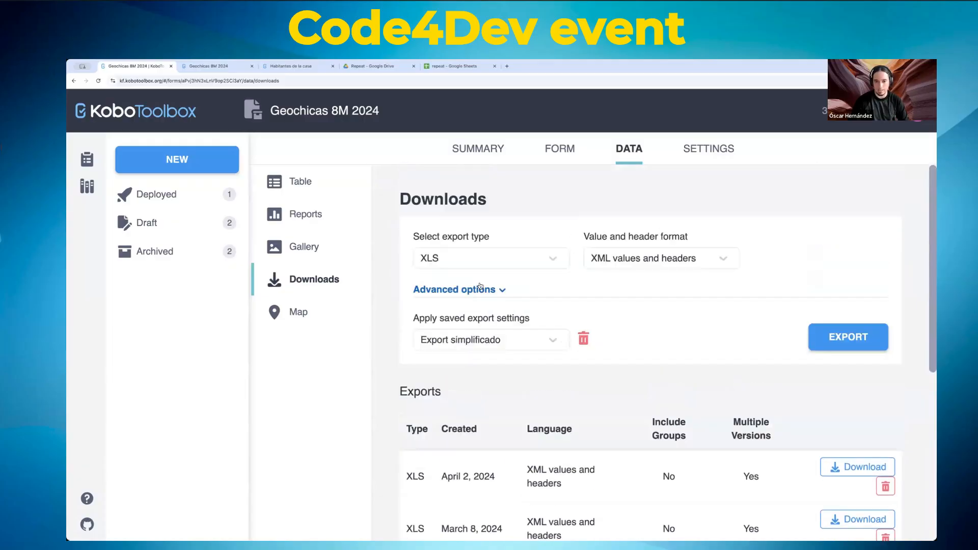
Step: Review the available export formats, keep XLS, then view the project's general settings
click(552, 264)
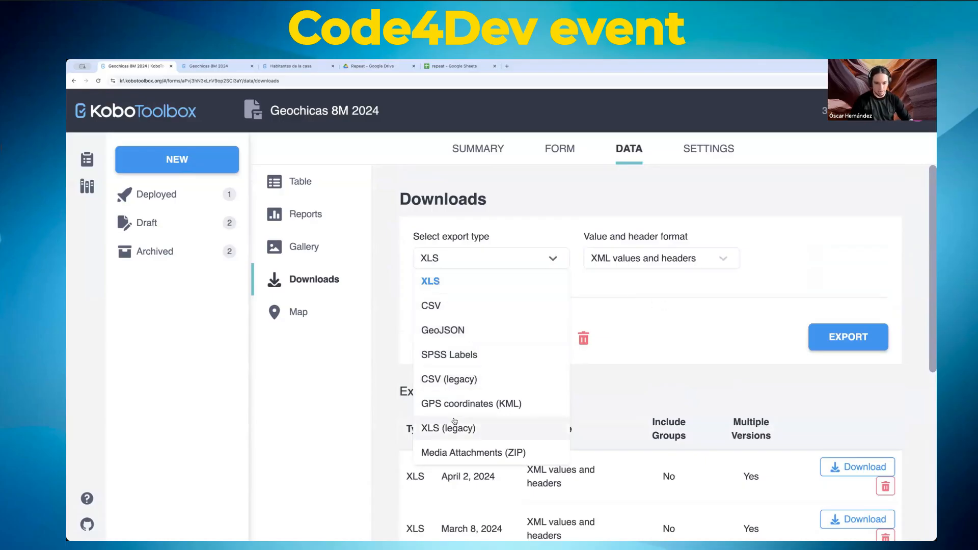
scroll(610, 254, down, 4)
scroll(623, 389, up, 4)
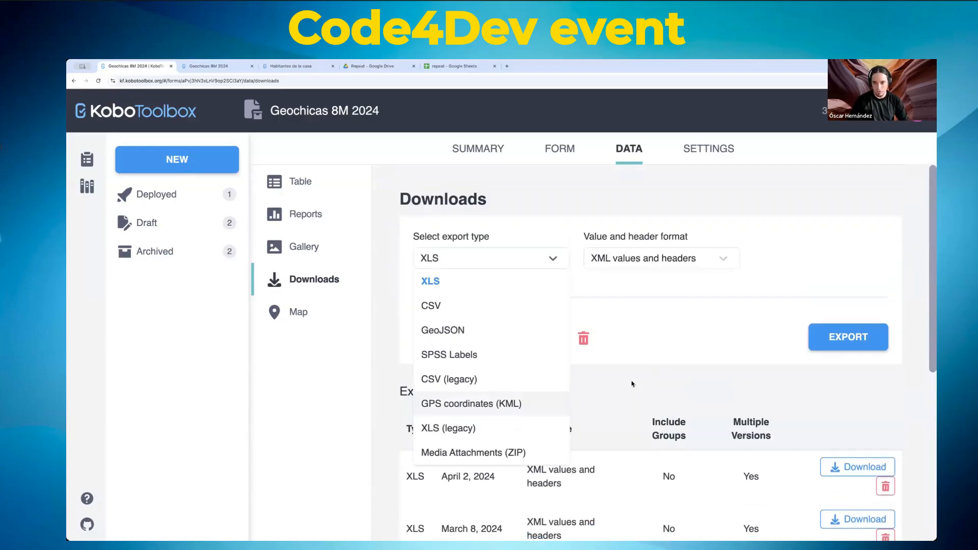
click(648, 349)
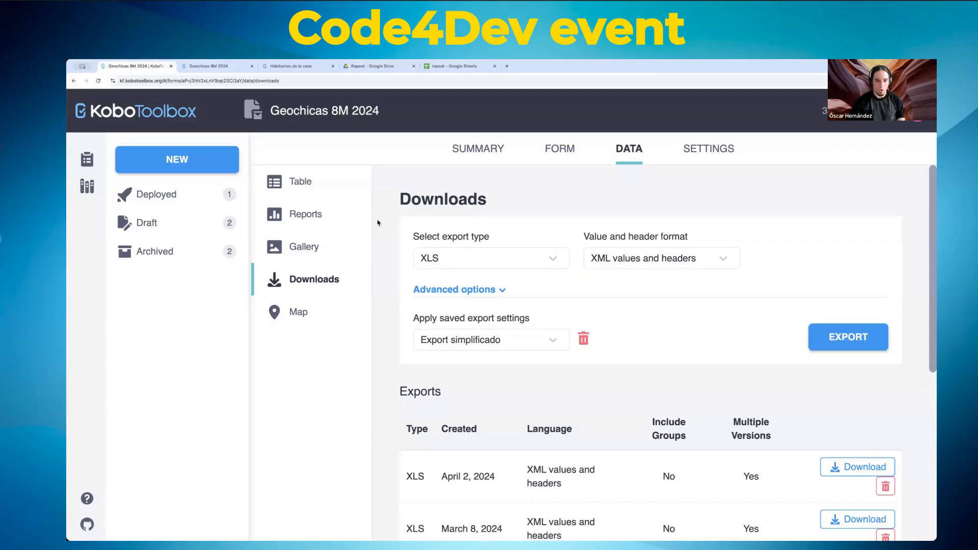
click(719, 150)
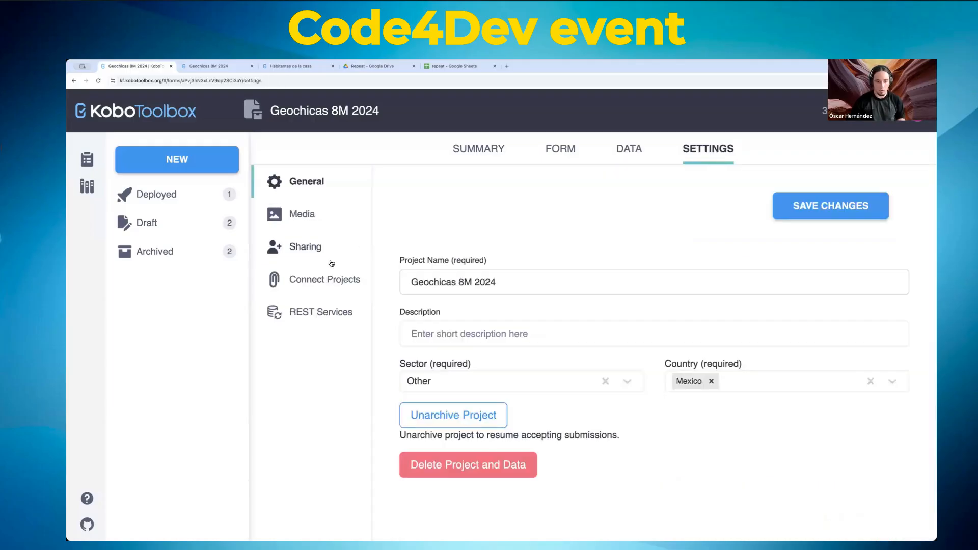
Step: Check REST Services, preview the new-service form without saving, then return to the data table
click(309, 312)
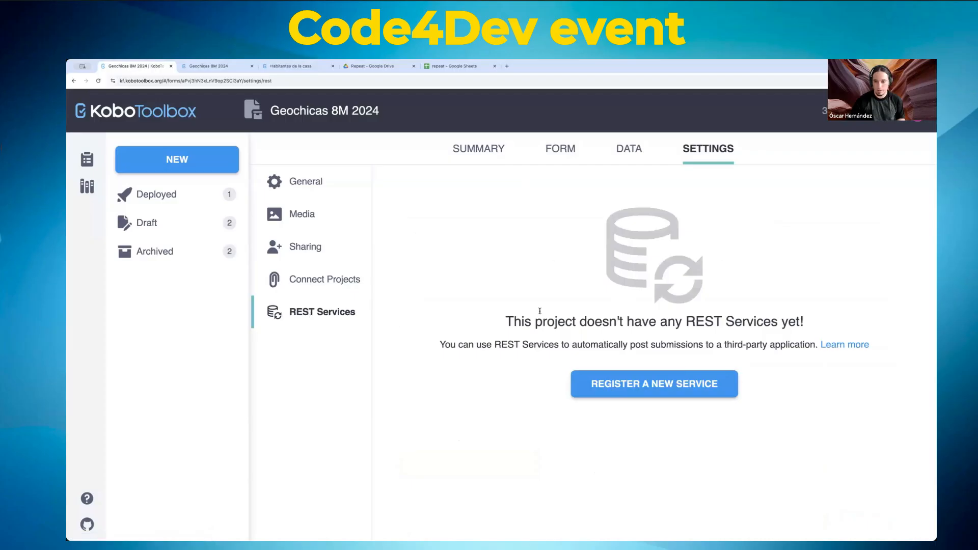
click(615, 383)
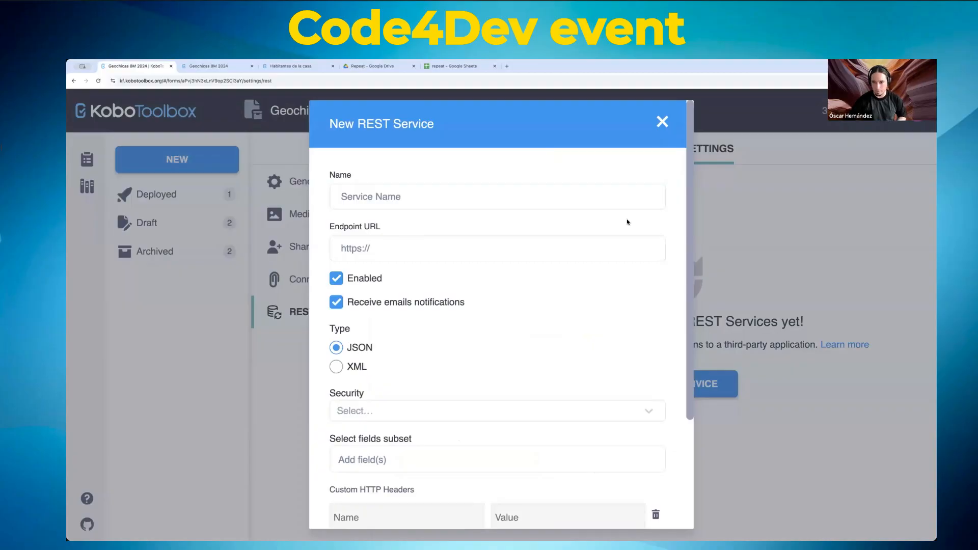
click(662, 123)
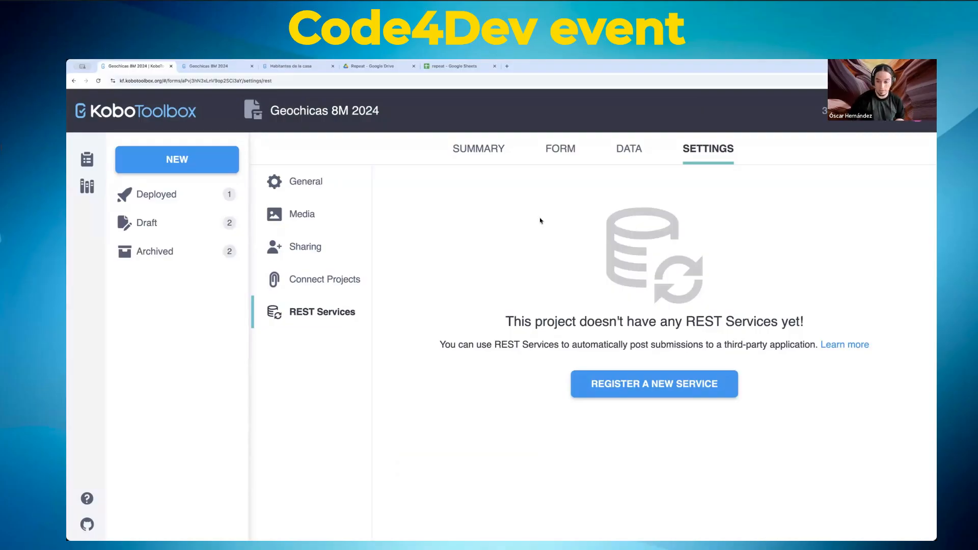
click(628, 149)
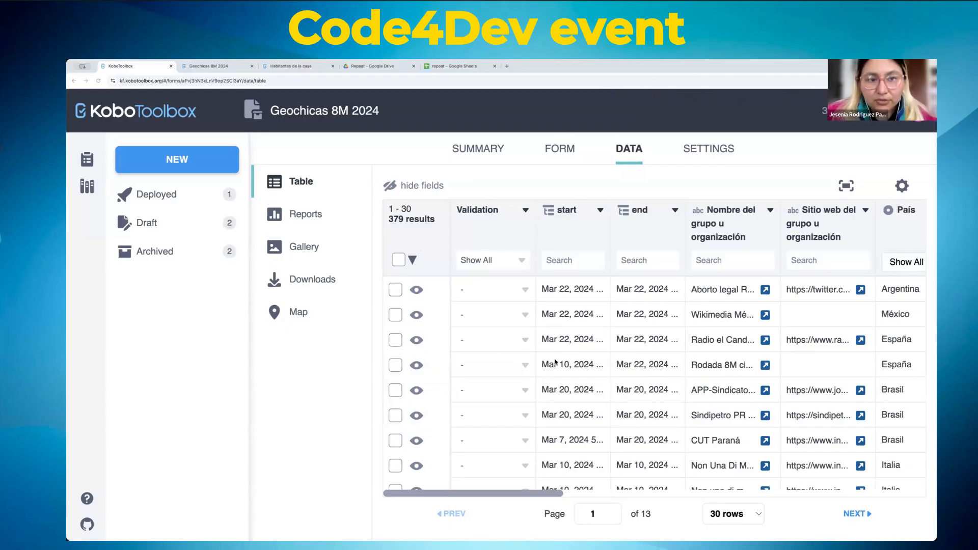
Step: Return to the Figma Slides presentation and advance to the next speaker's introduction slide
key(super+Tab)
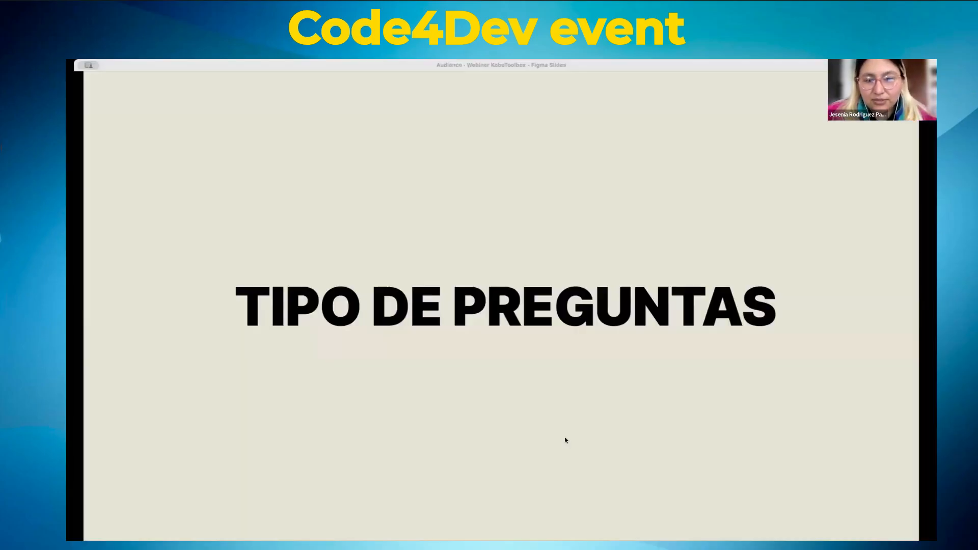
key(Right)
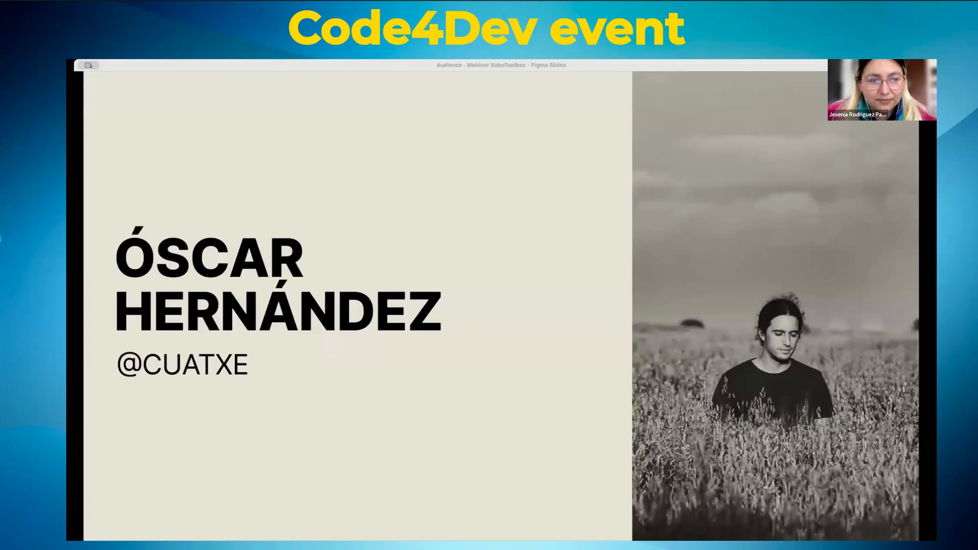